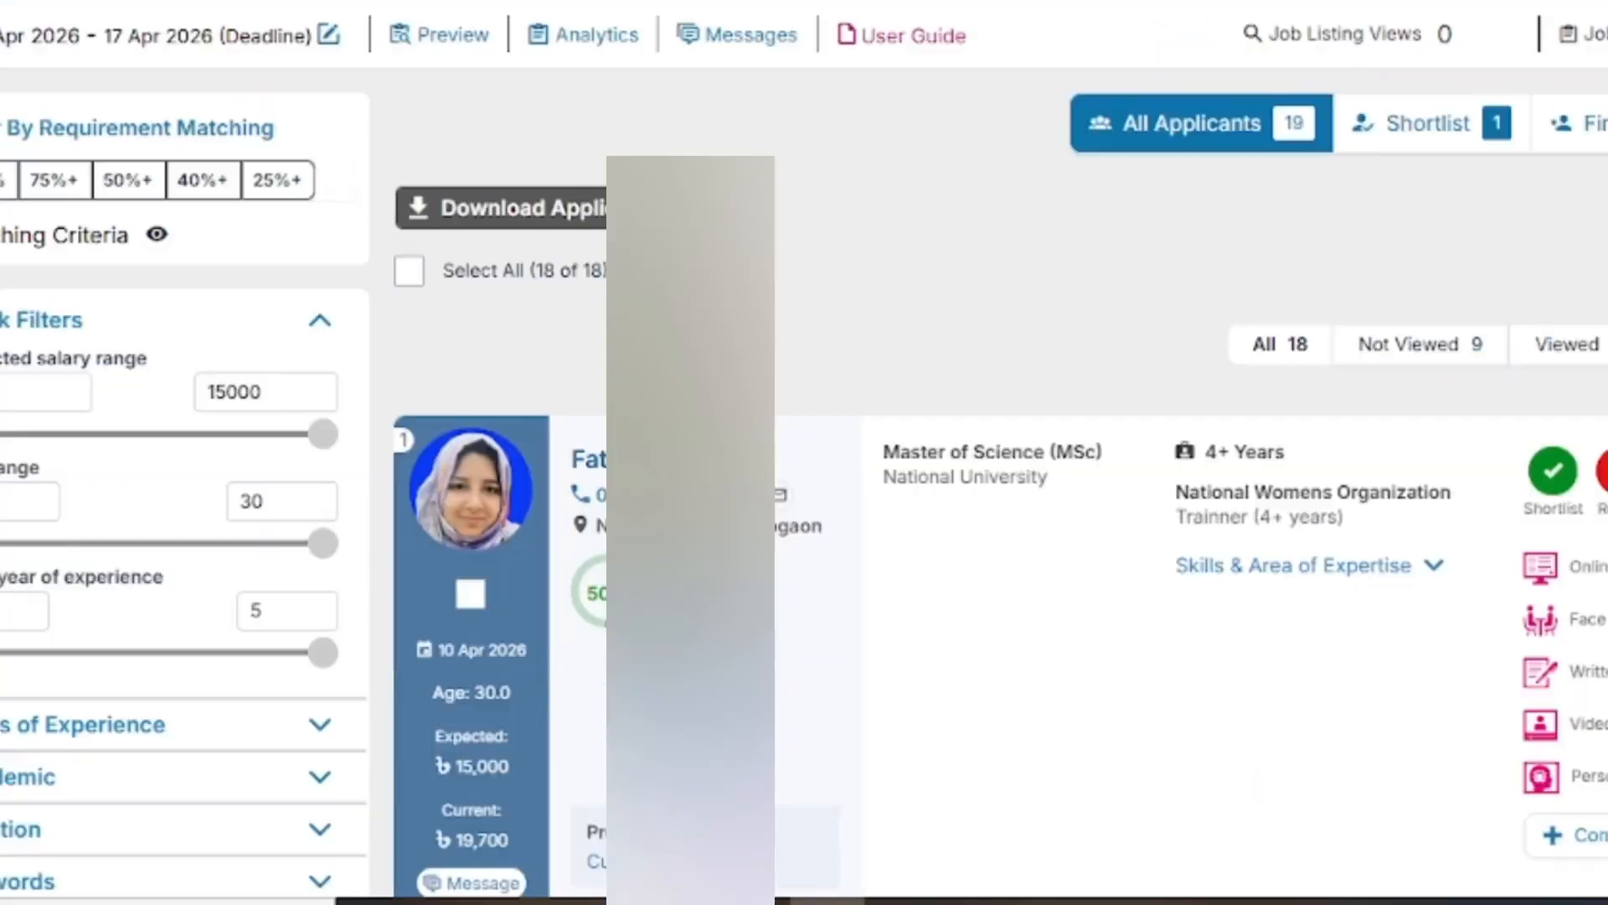
# Step: Scroll down the bdjobs.com home page to the Find The Right Job search section
pyautogui.scroll(-8, 997, 586)
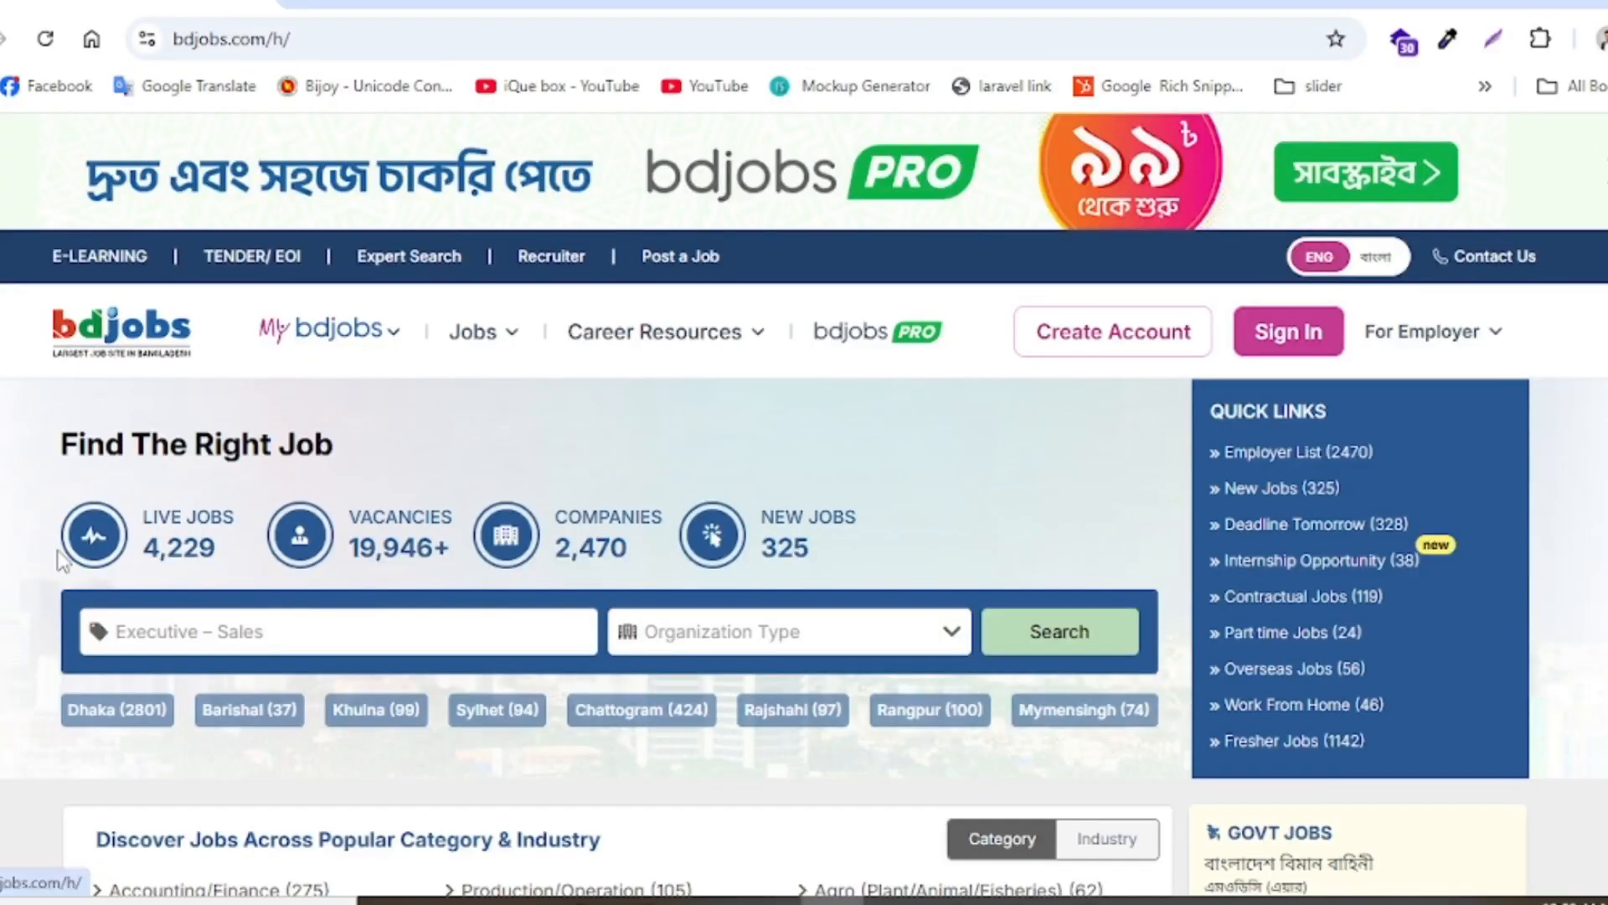
pyautogui.moveTo(46, 457); pyautogui.dragTo(390, 457)
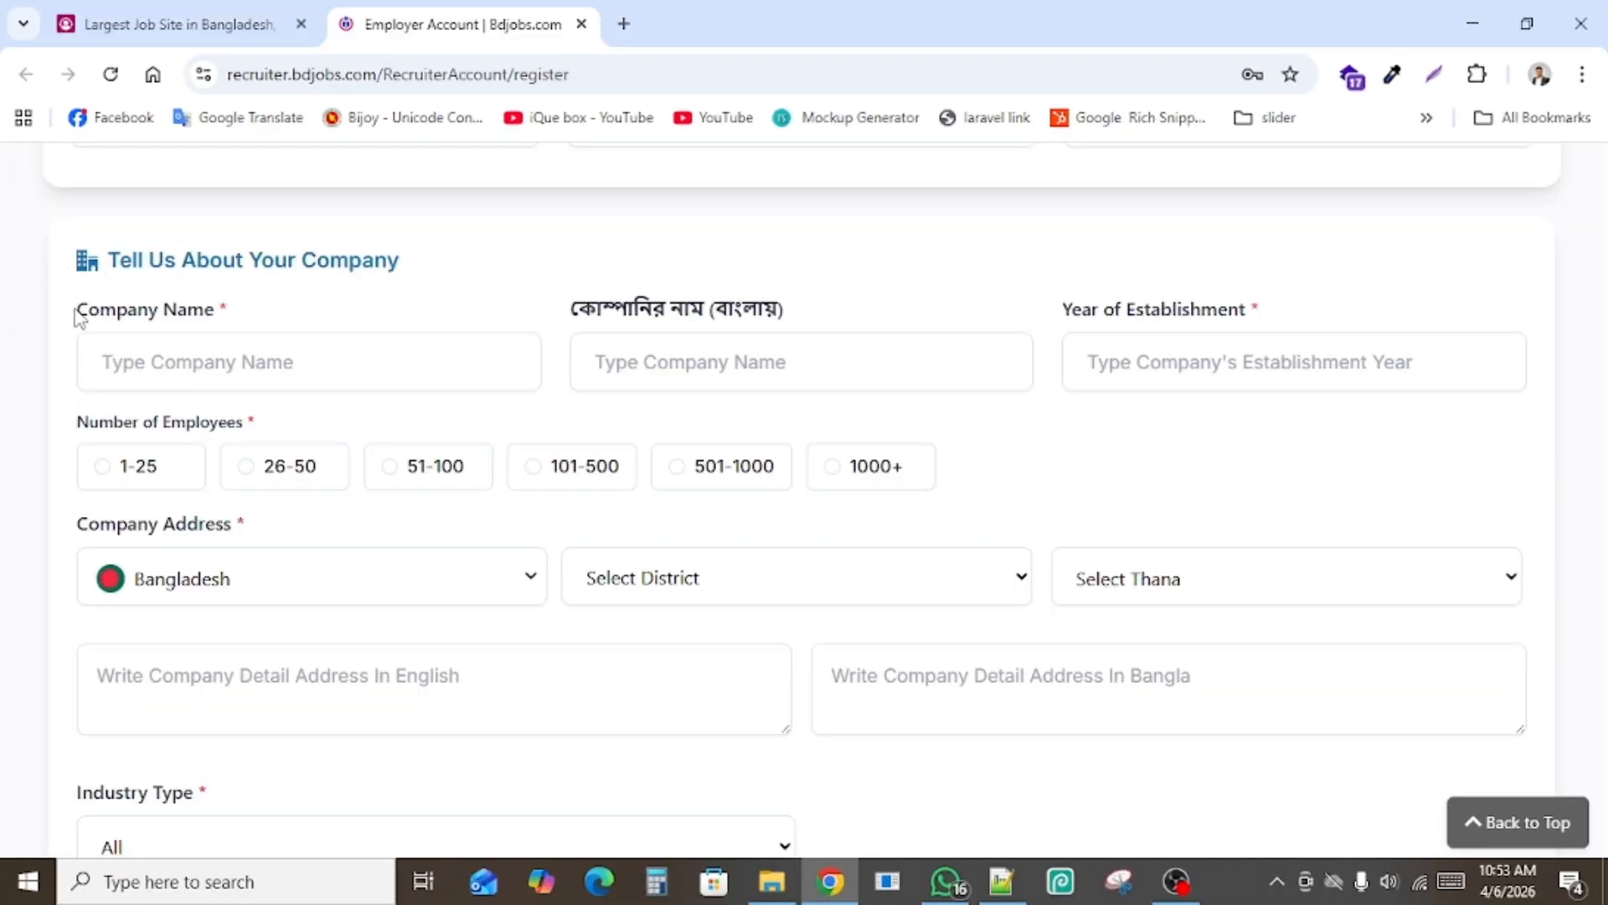
pyautogui.moveTo(75, 311); pyautogui.dragTo(542, 309)
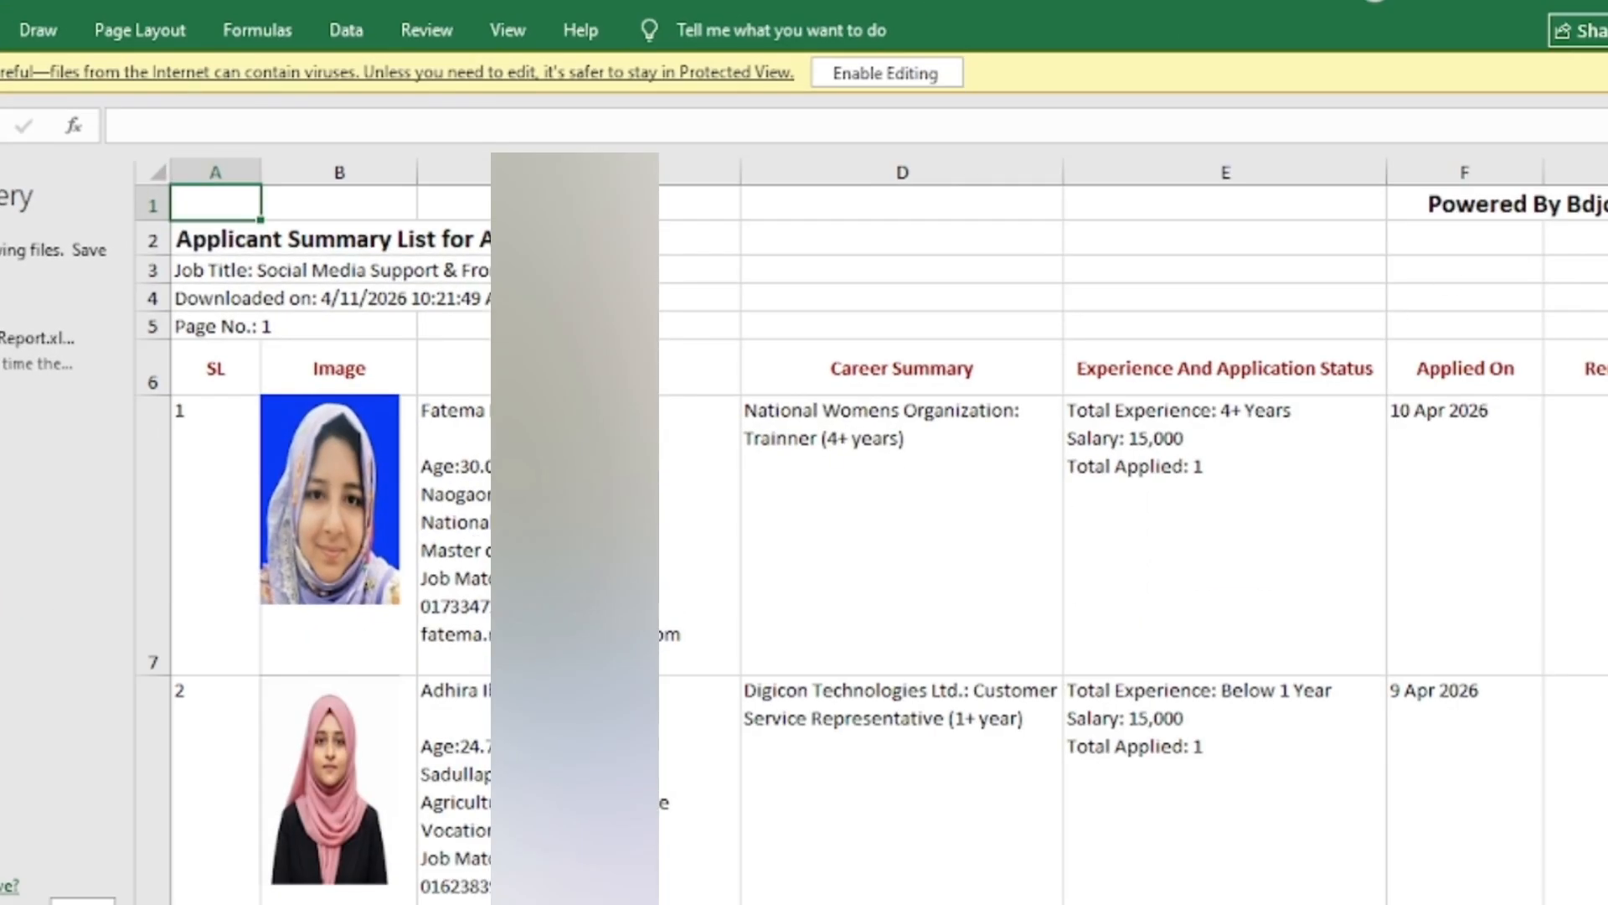
pyautogui.scroll(-4, 1106, 613)
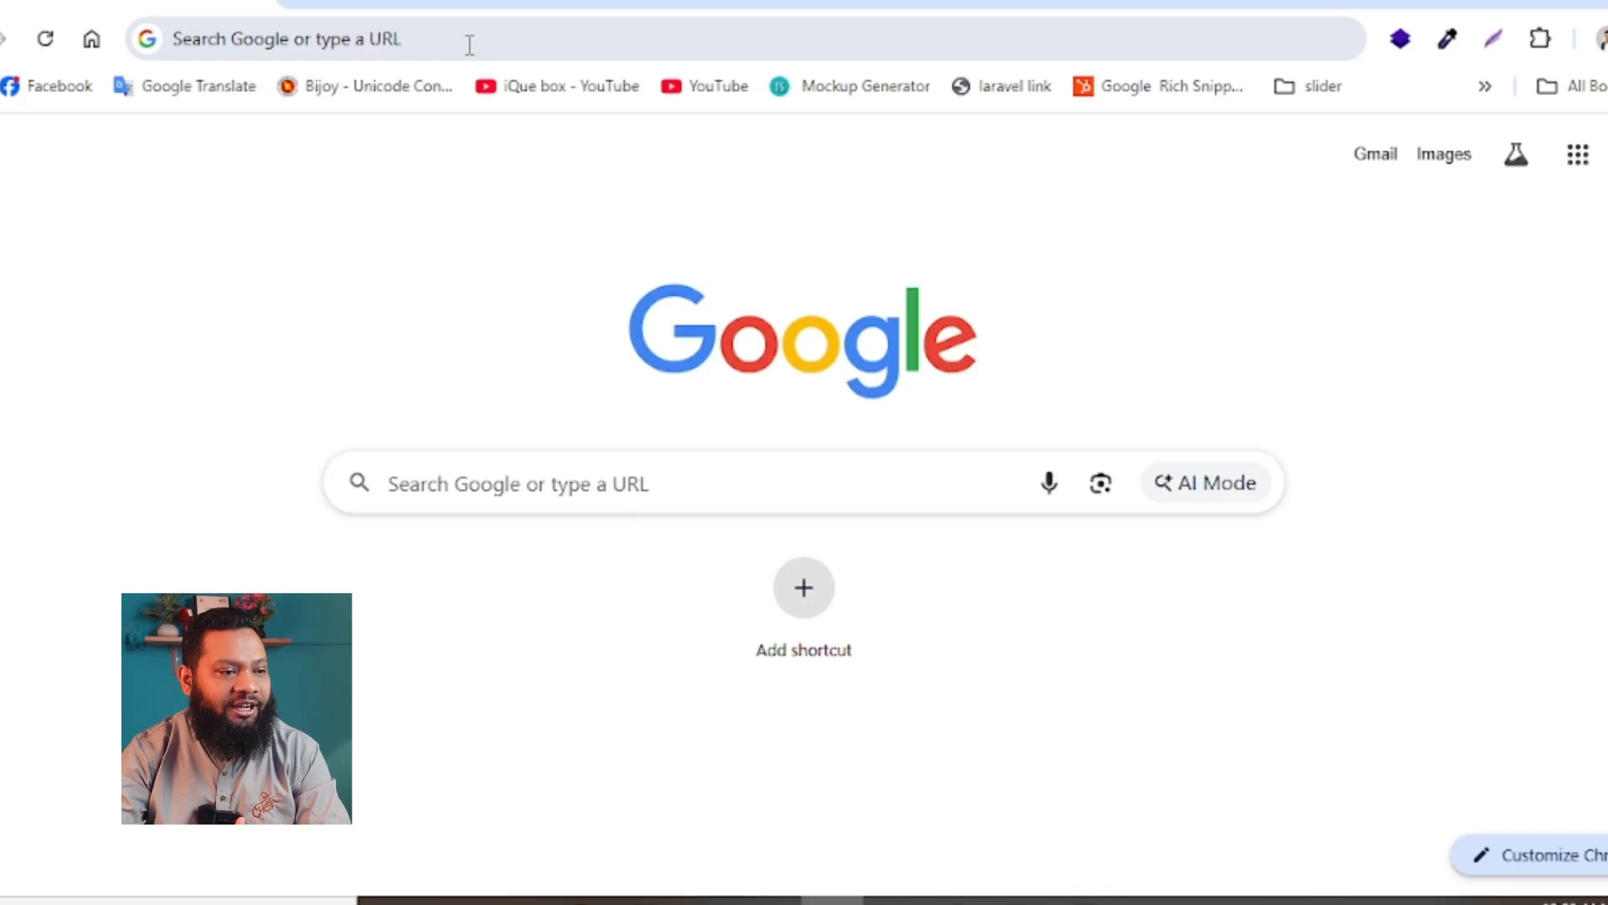
# Step: Search Google for 'bdjobs' and open the Bdjobs.com site from the top result
pyautogui.click(468, 42)
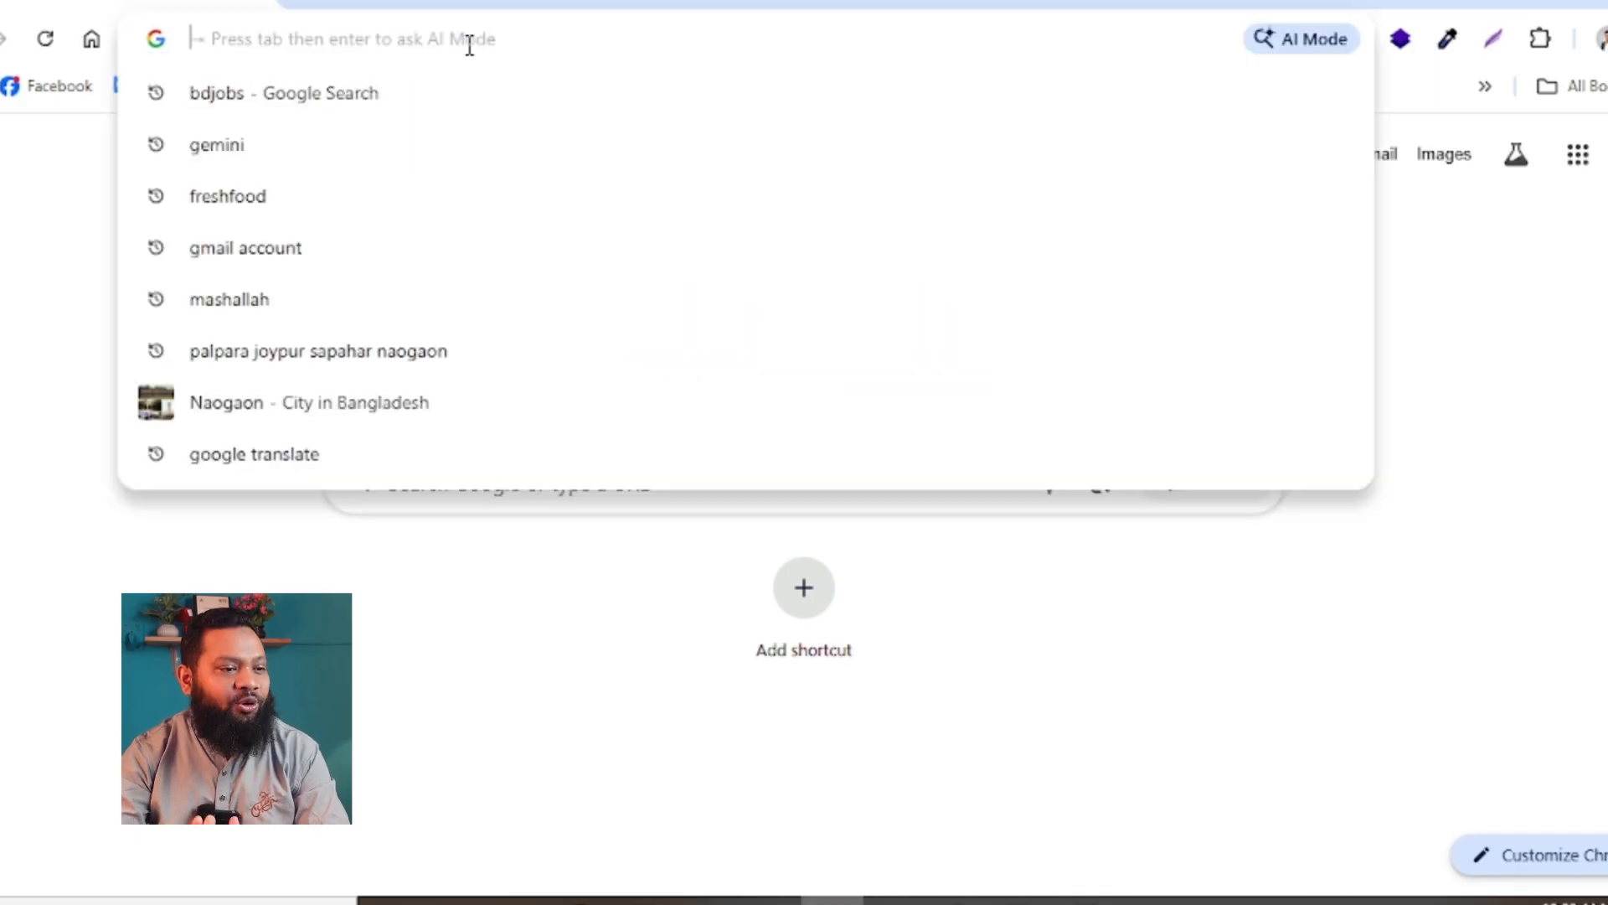
pyautogui.write('bdjo')
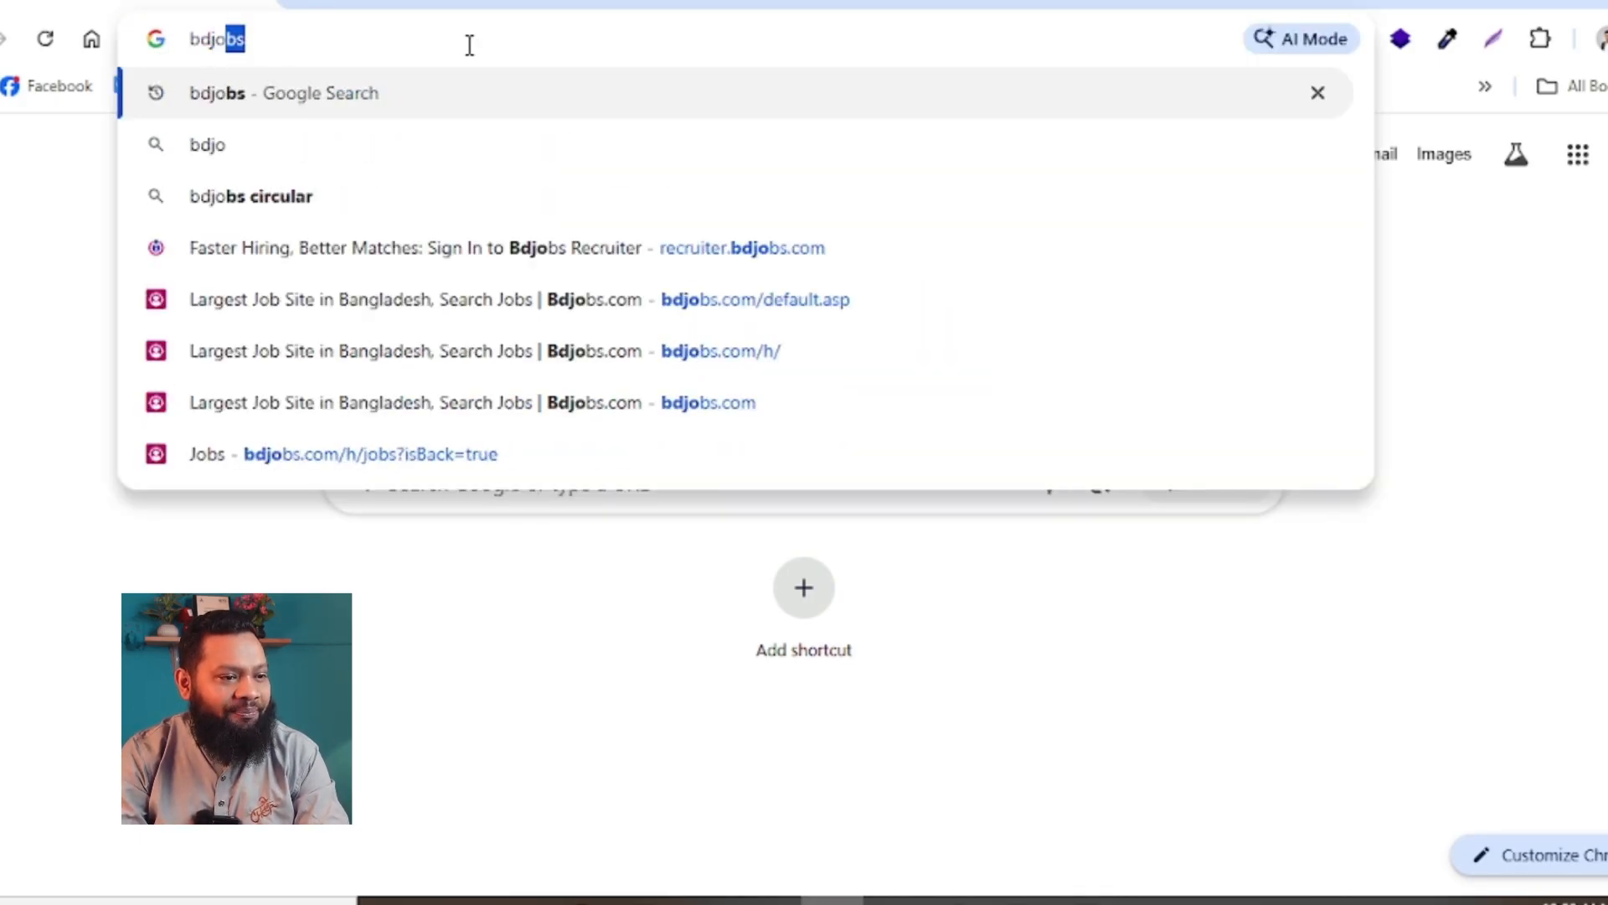
pyautogui.write('bs')
pyautogui.press('Return')
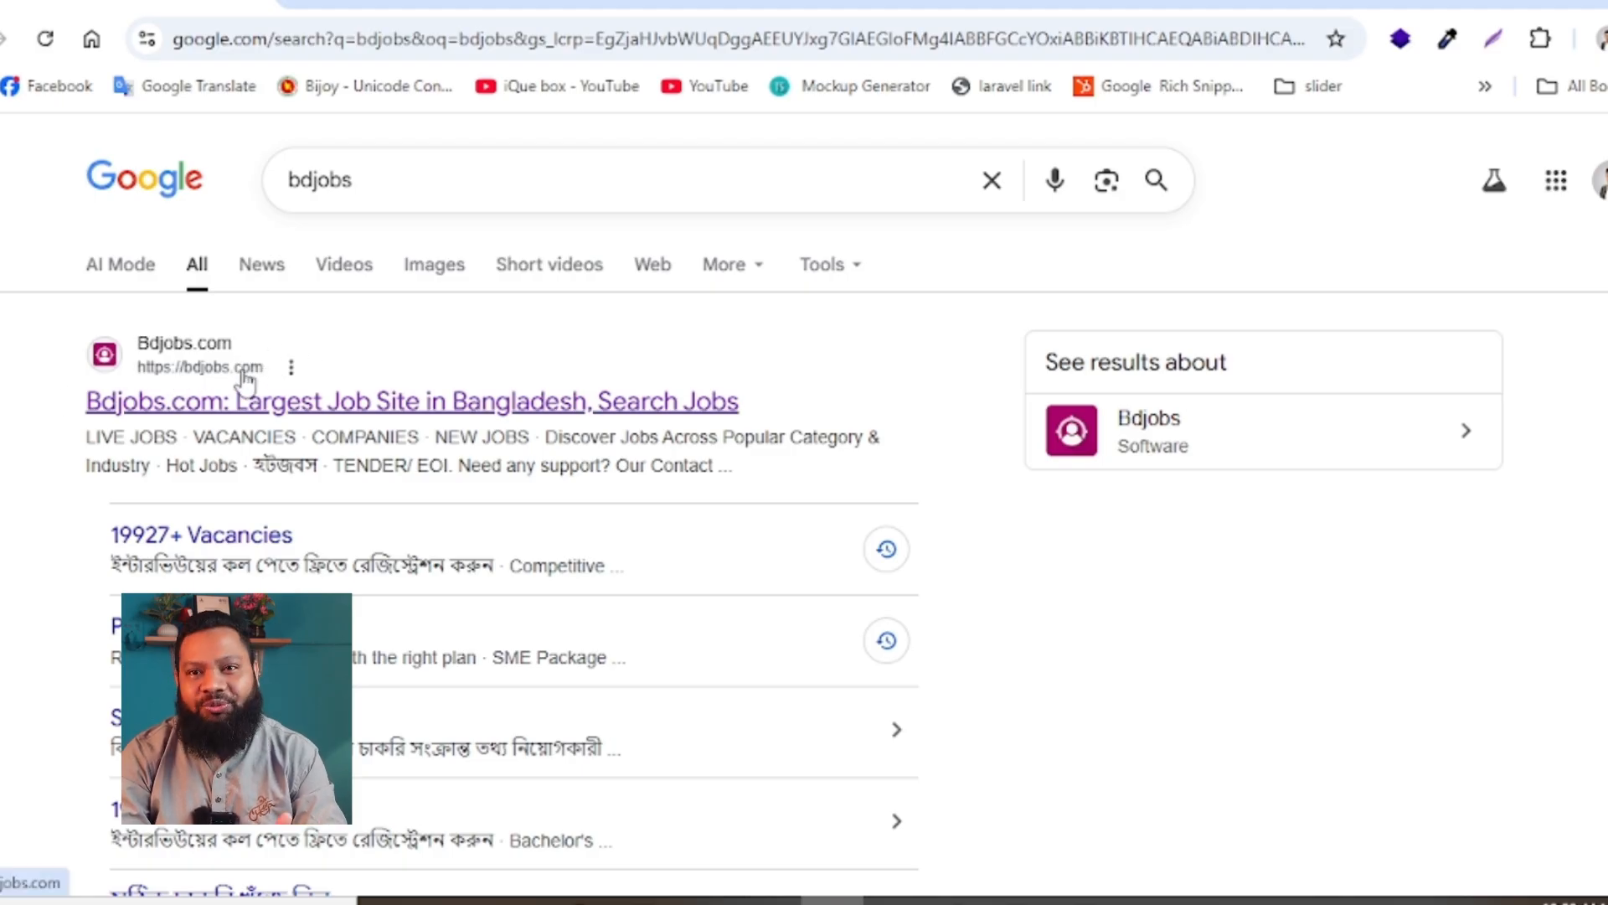
pyautogui.moveTo(45, 411); pyautogui.dragTo(797, 405)
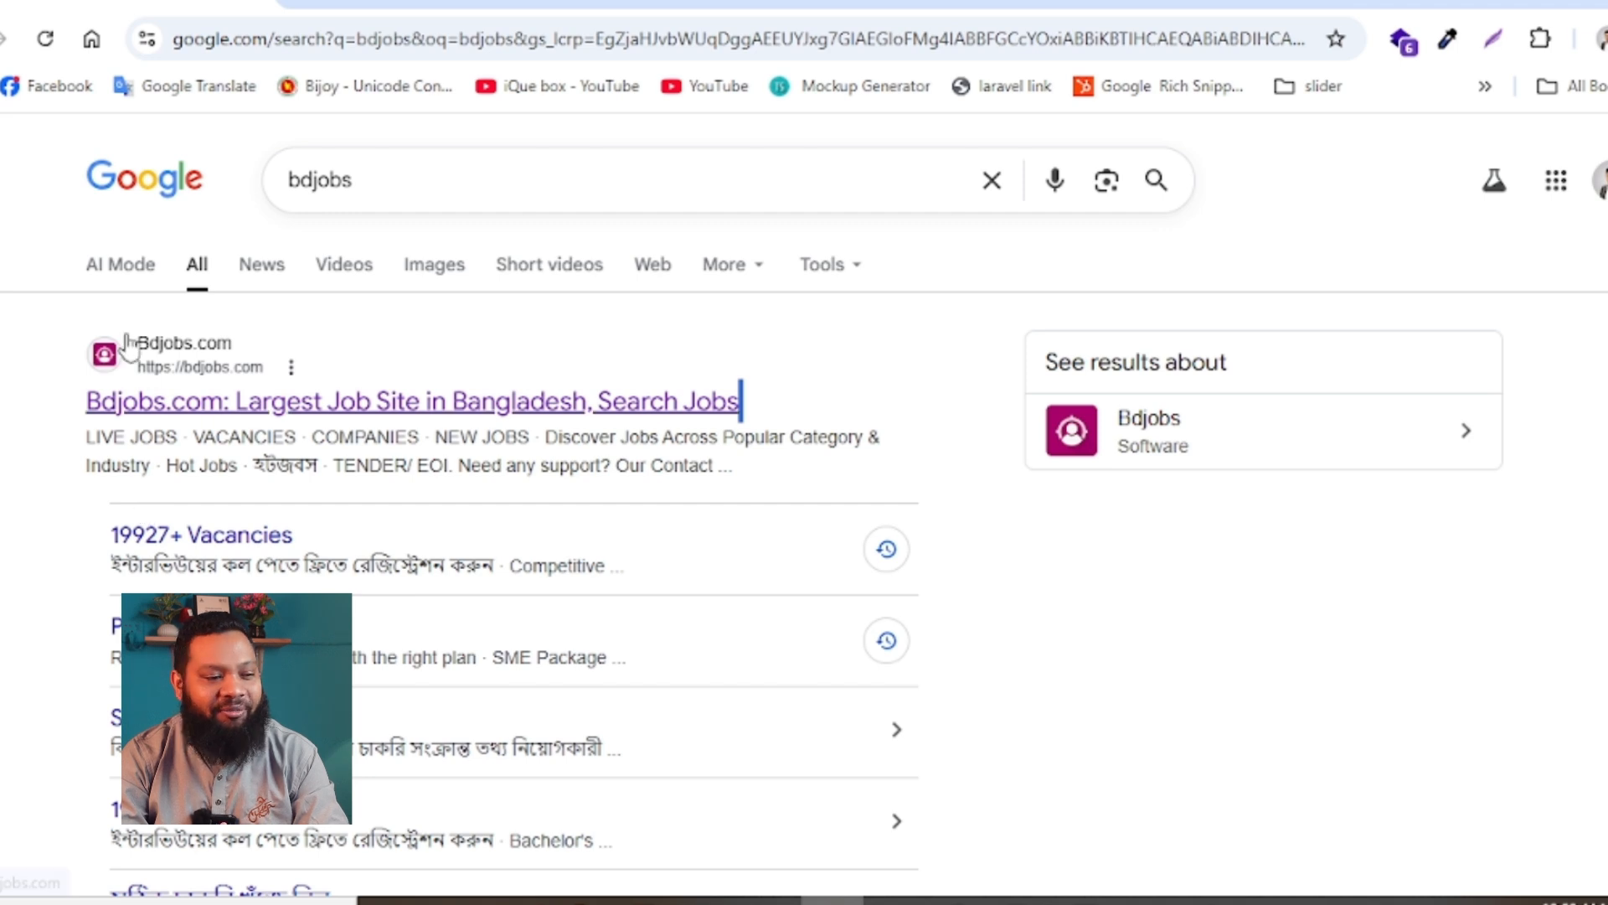
pyautogui.click(167, 367)
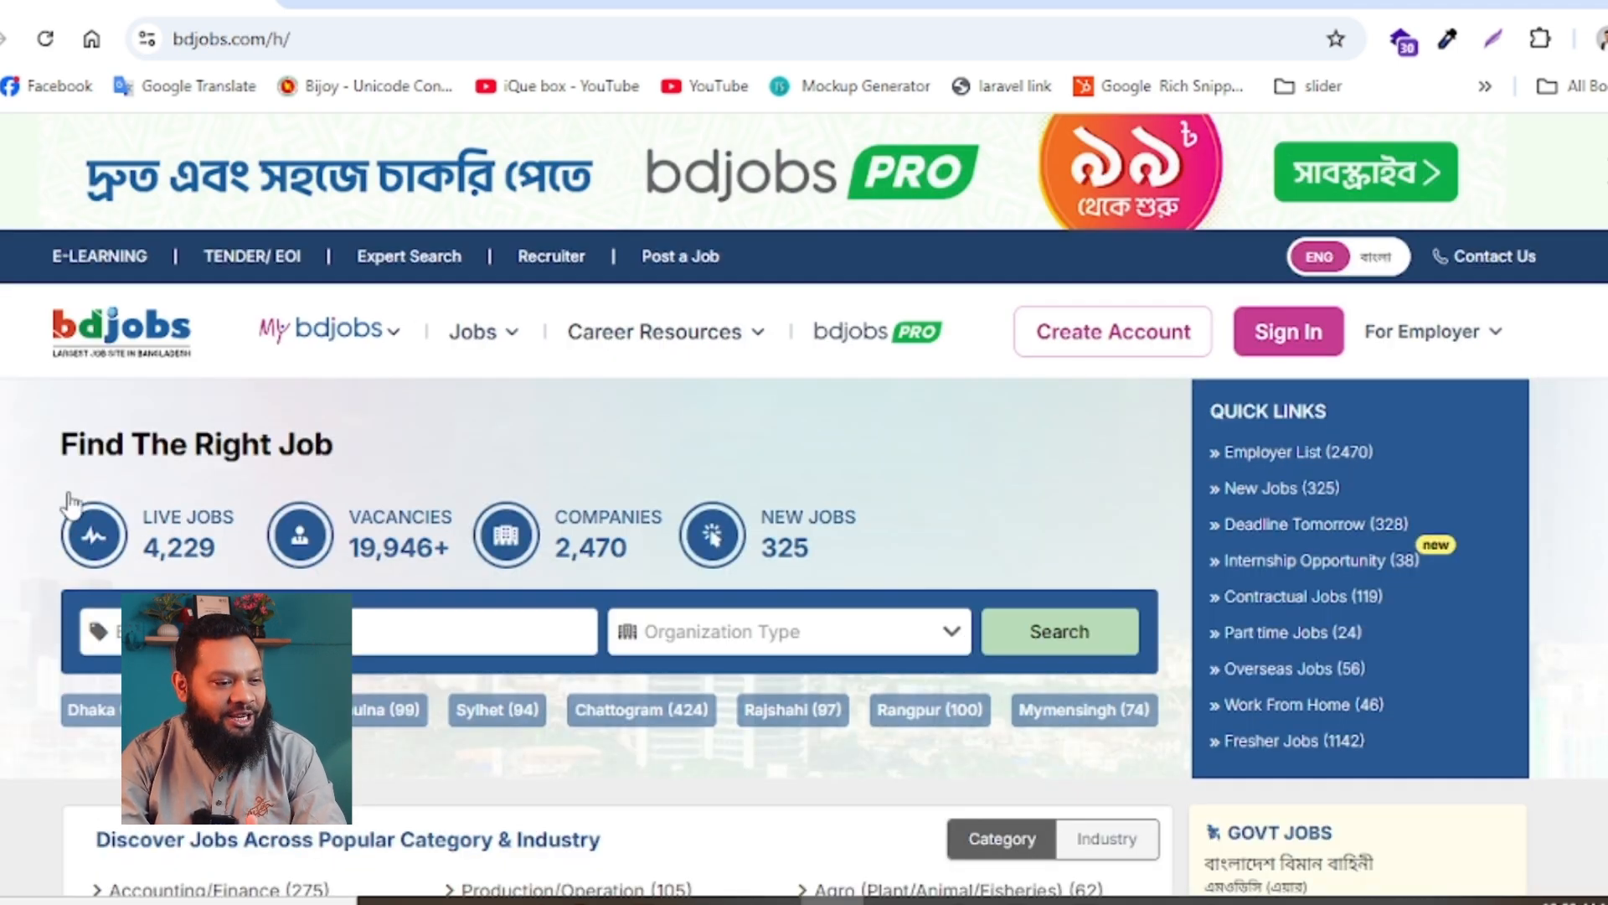
pyautogui.moveTo(62, 455); pyautogui.dragTo(388, 455)
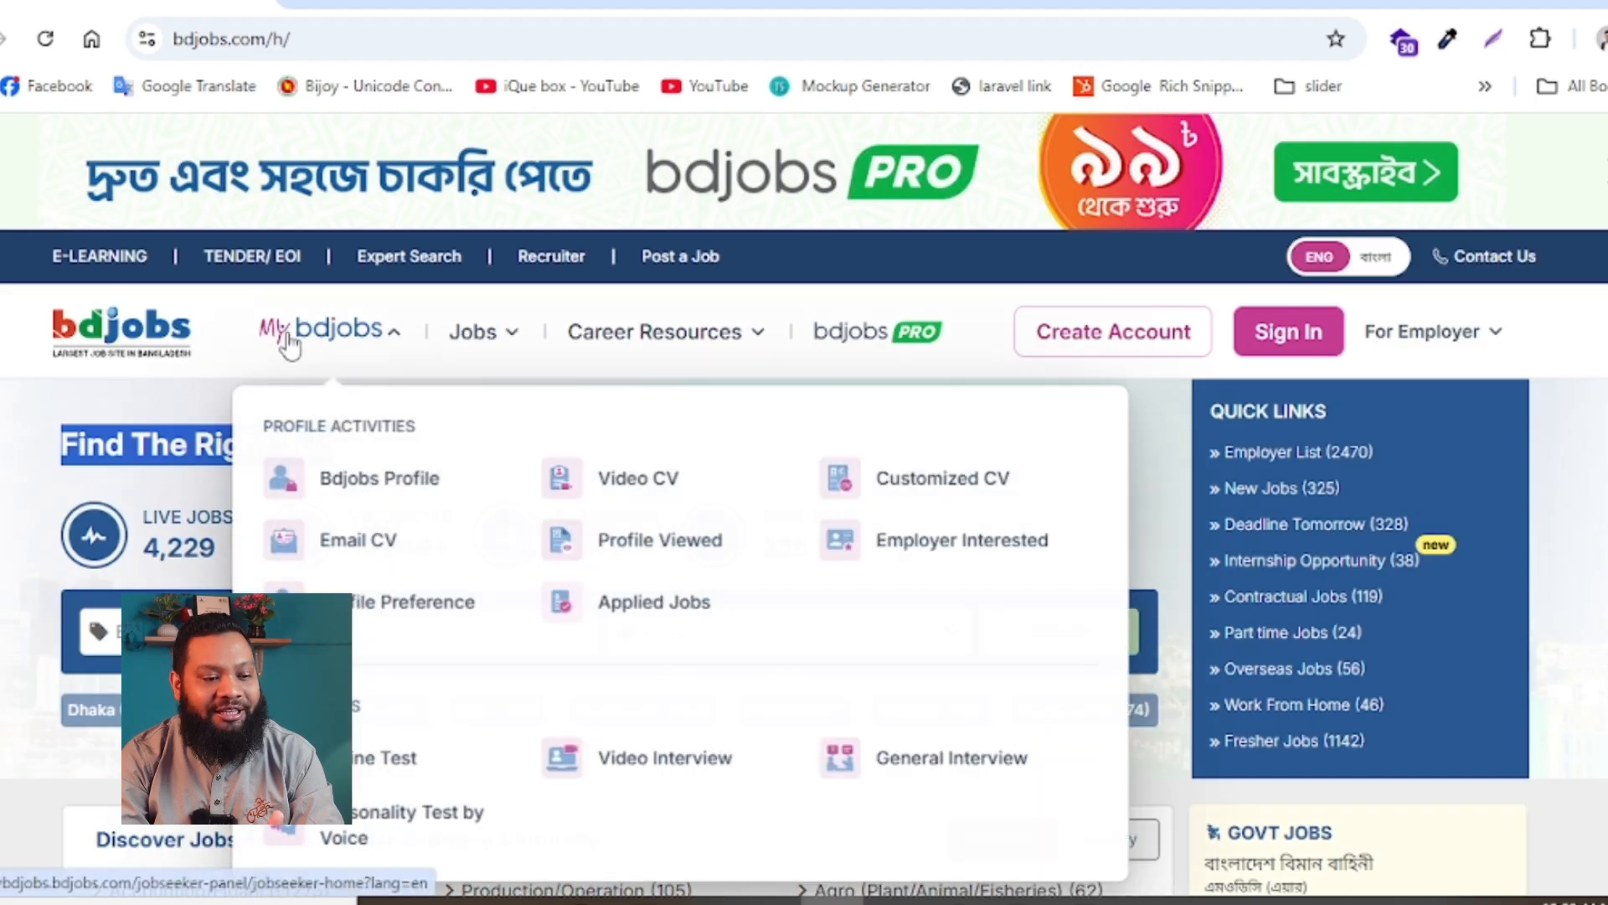
pyautogui.moveTo(481, 343)
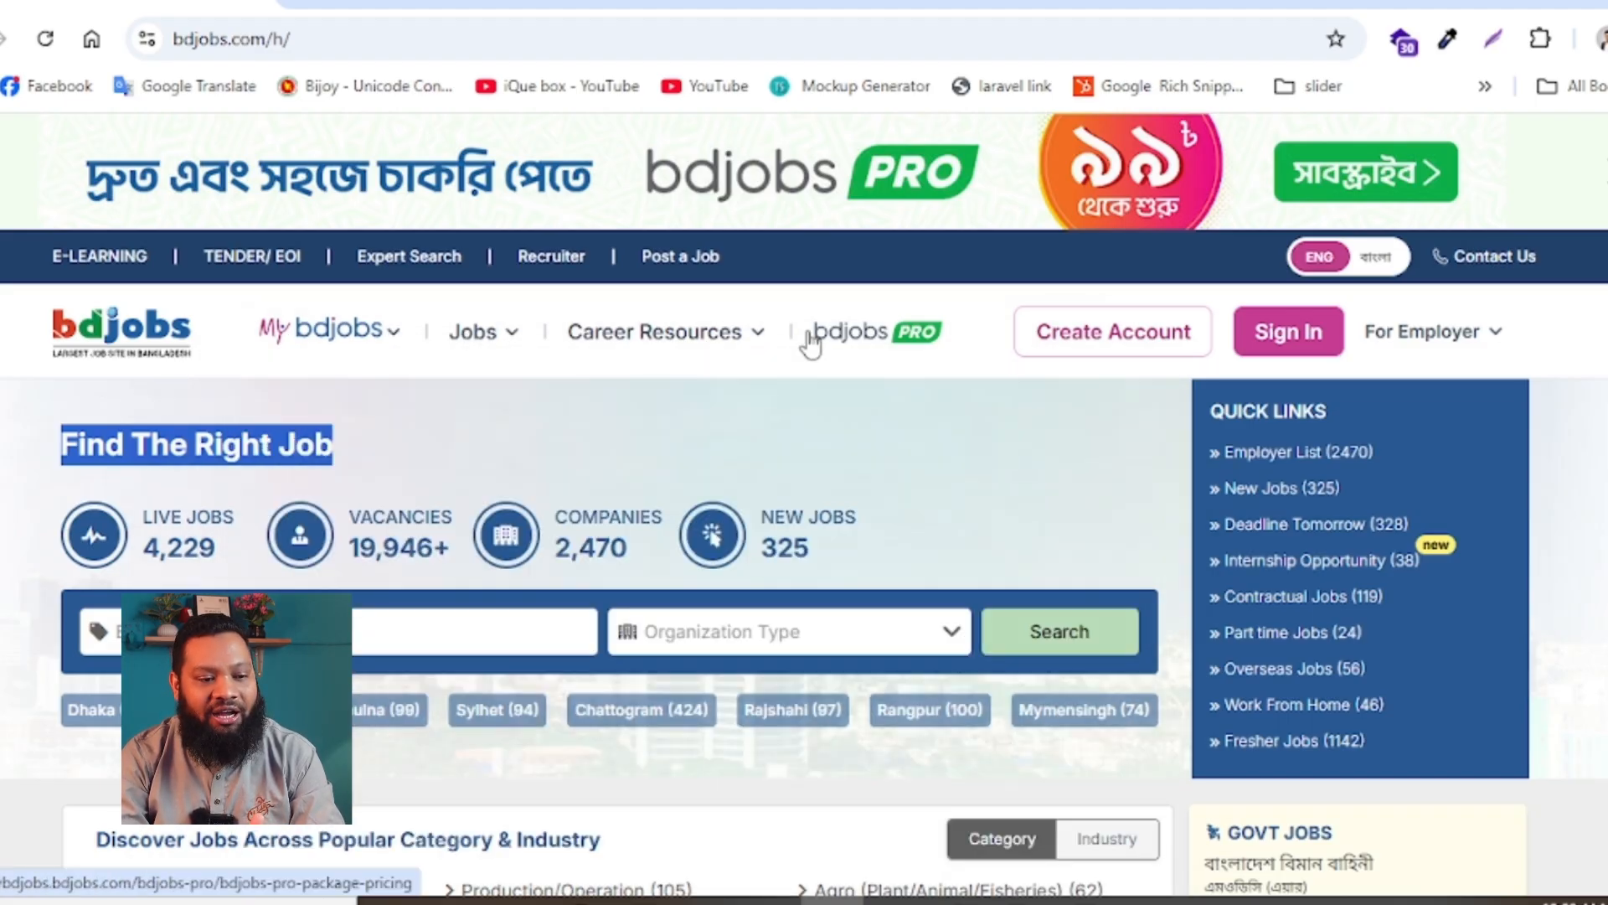
pyautogui.moveTo(718, 342)
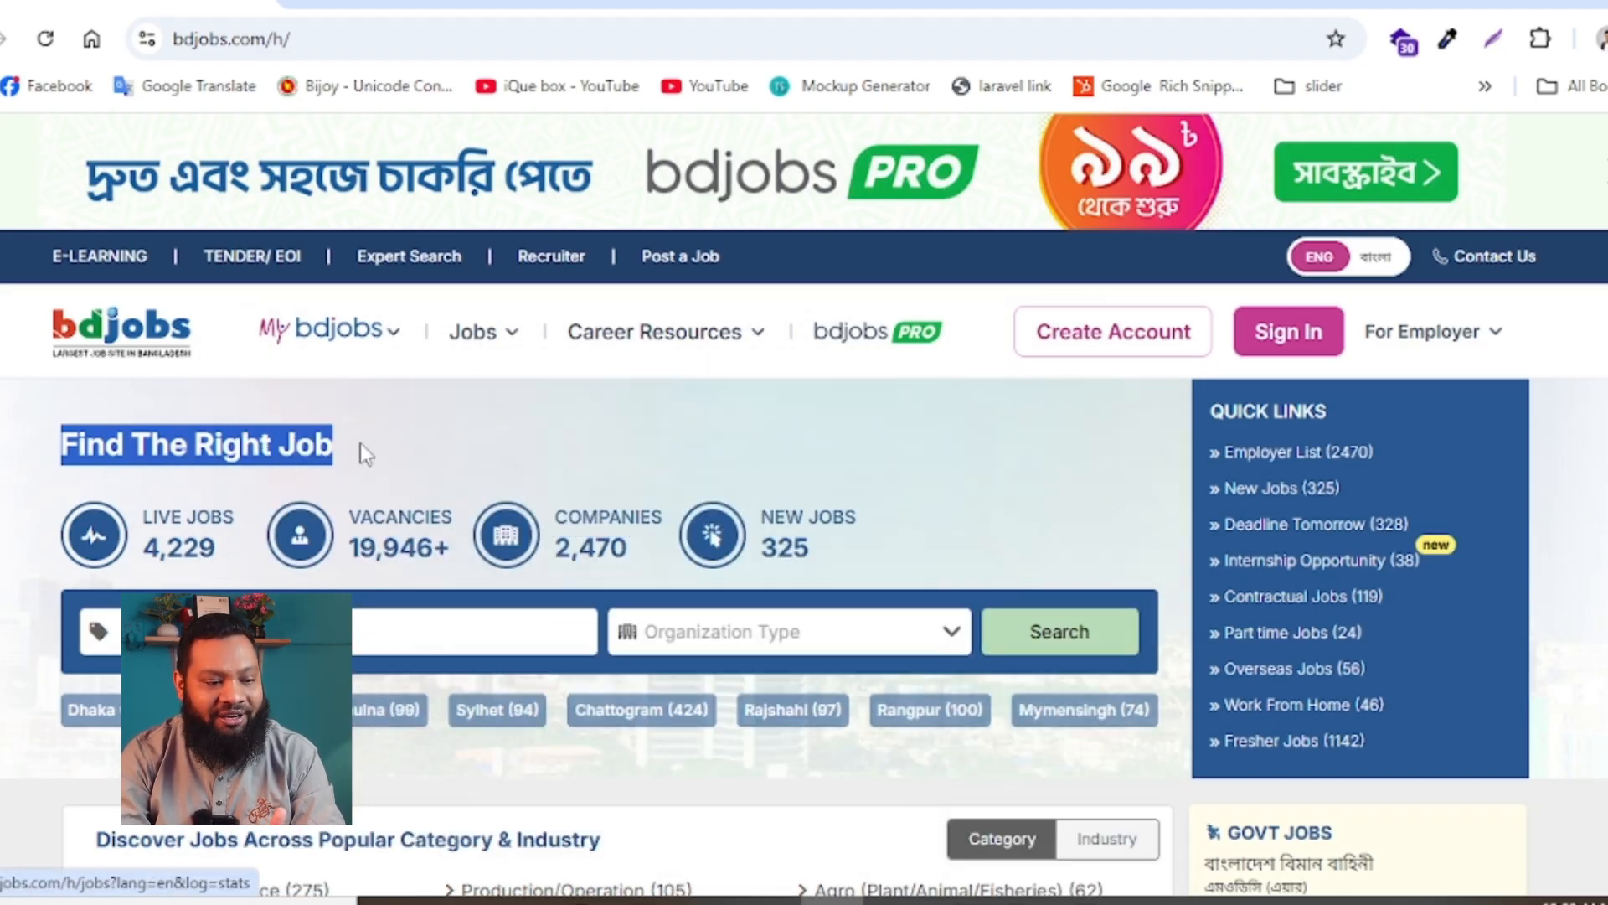
pyautogui.click(471, 388)
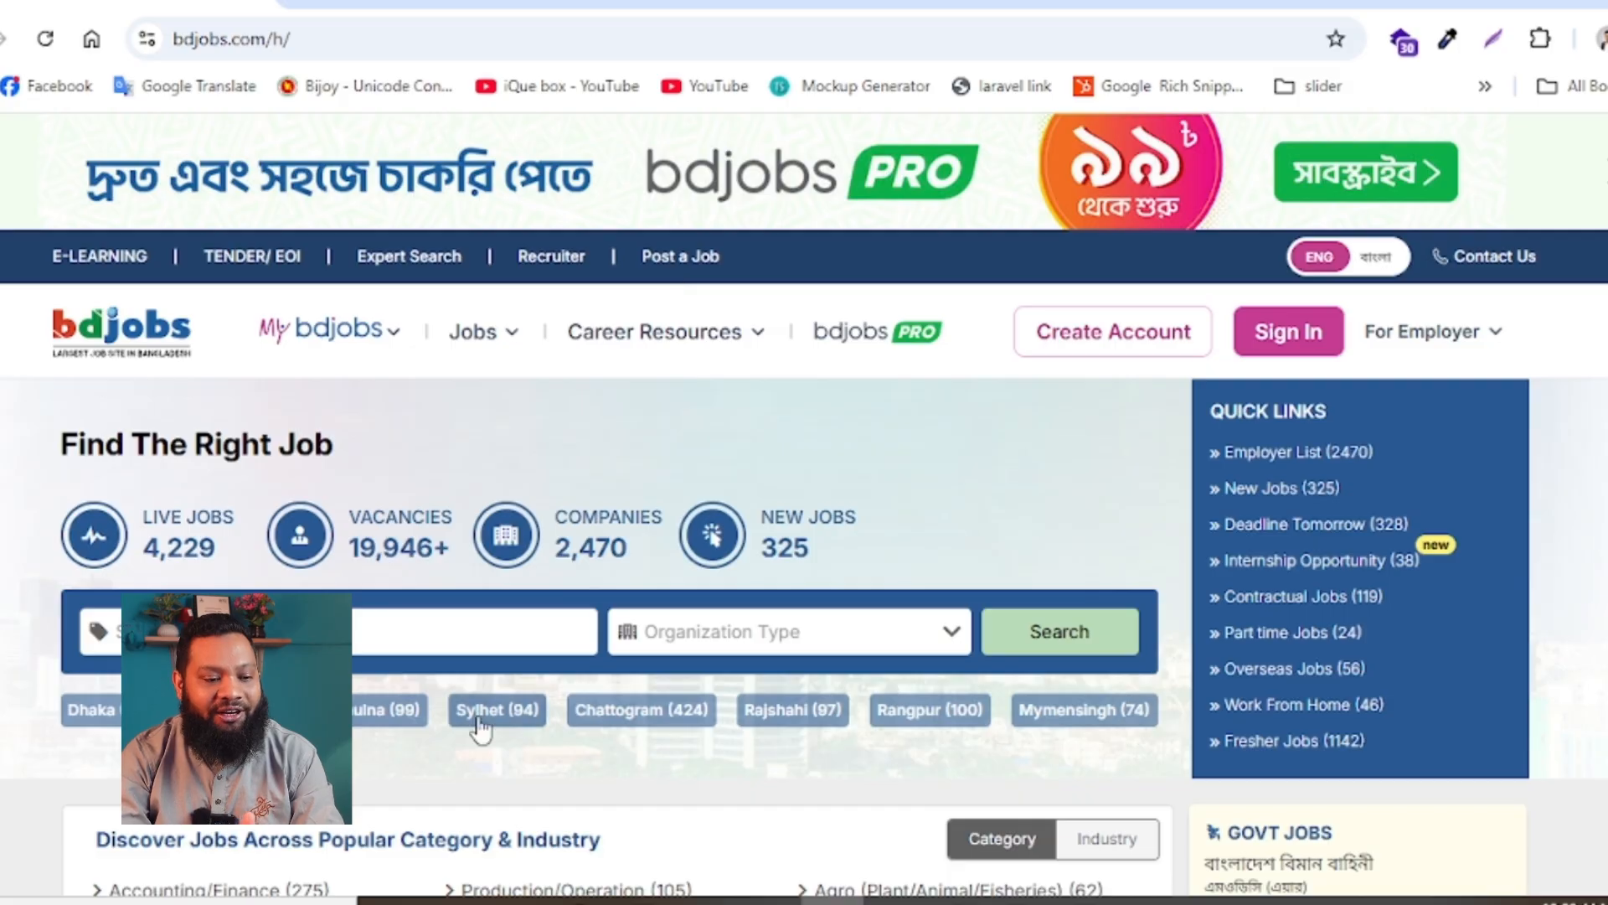
pyautogui.scroll(-10, 473, 721)
pyautogui.moveTo(38, 322); pyautogui.dragTo(281, 312)
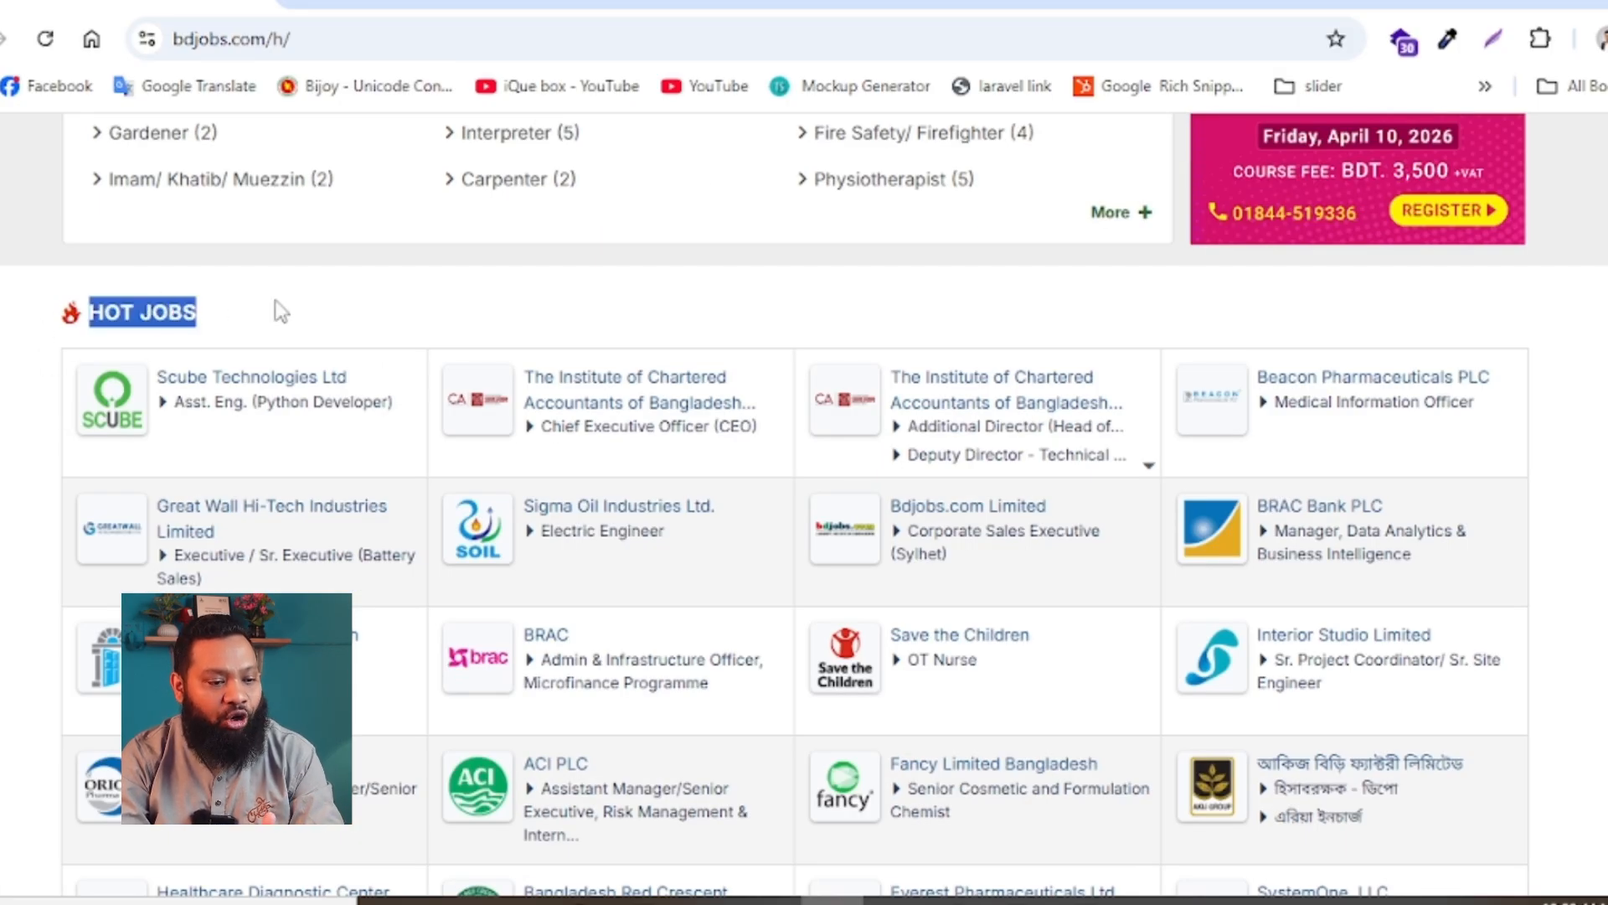
pyautogui.scroll(-5, 260, 552)
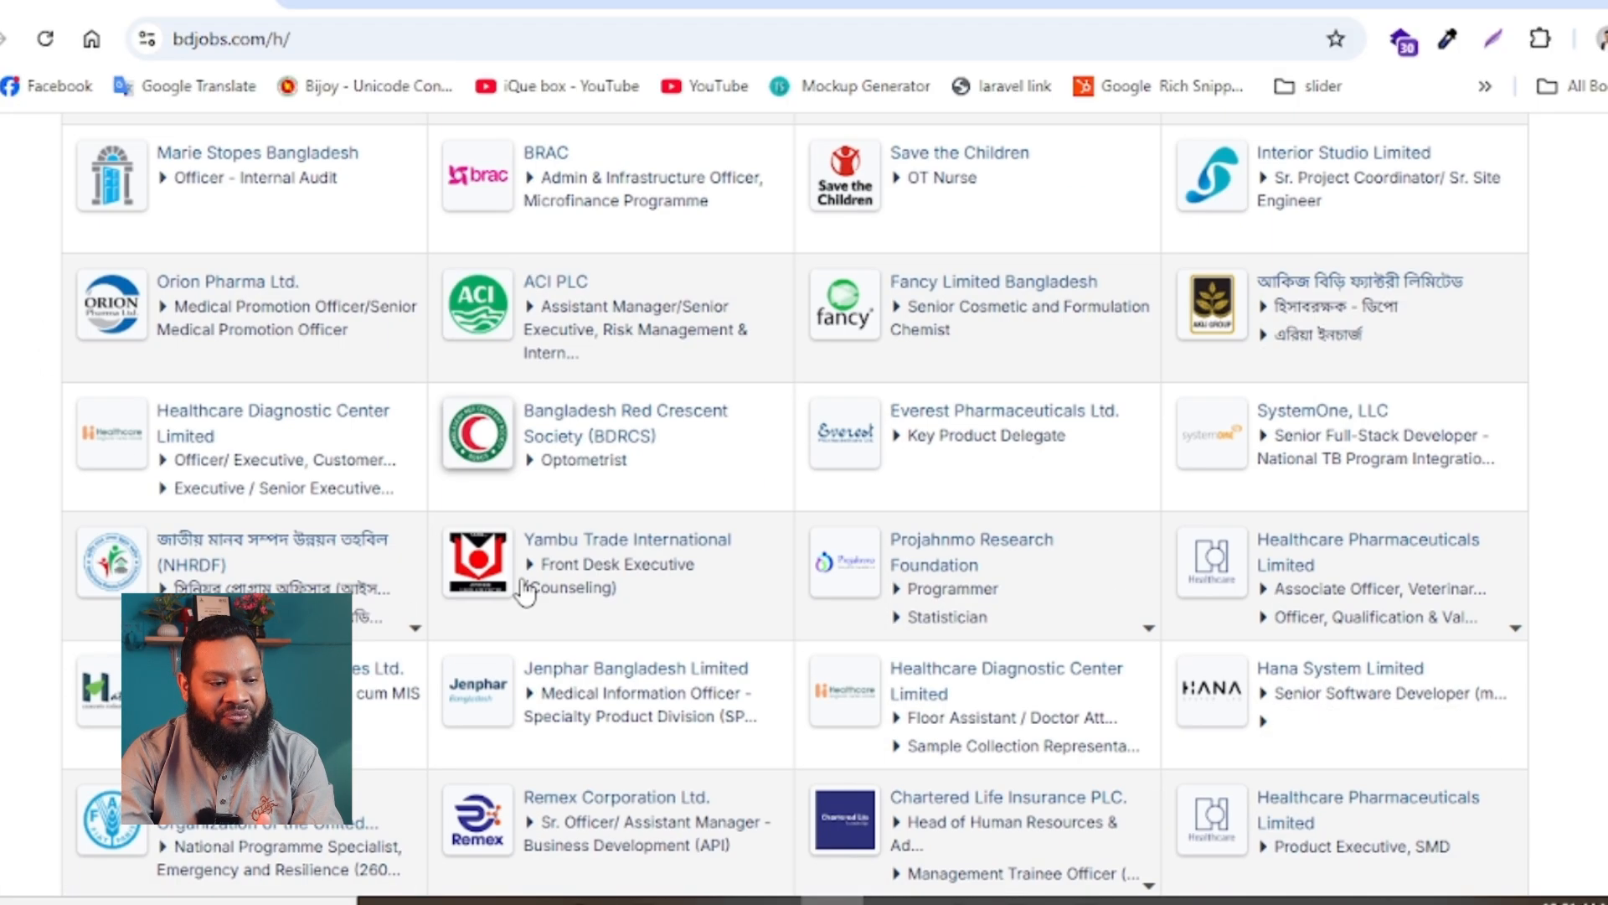
pyautogui.scroll(15, 260, 553)
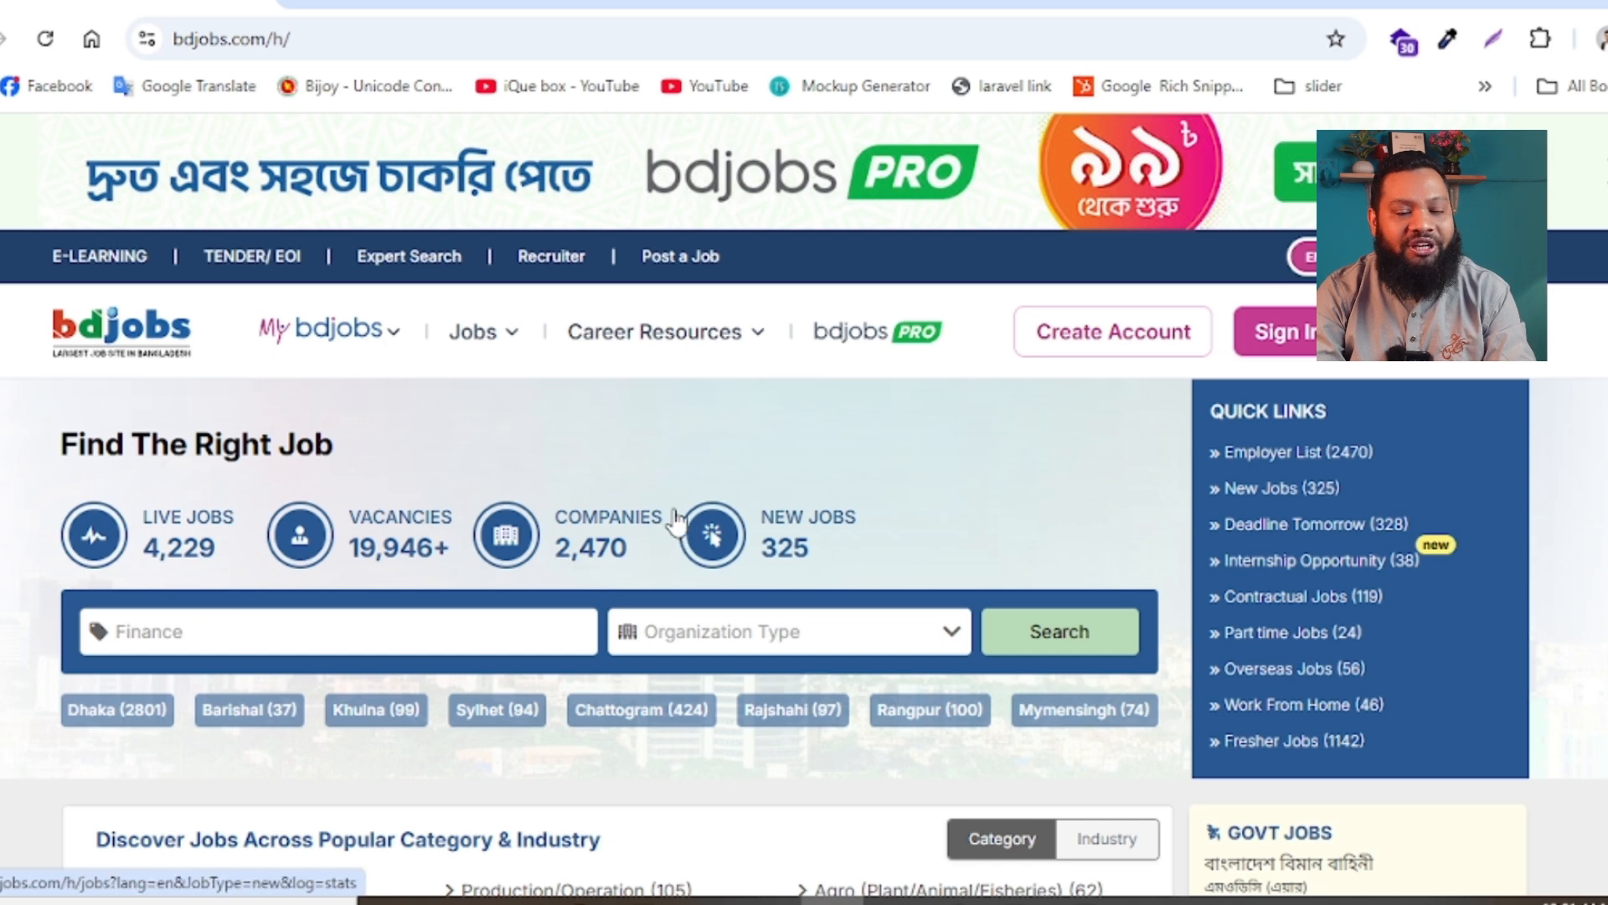
# Step: Open the employer job-posting plans and compare the Prepaid, Pay as you go and Free options
pyautogui.moveTo(637, 332)
pyautogui.click(682, 257)
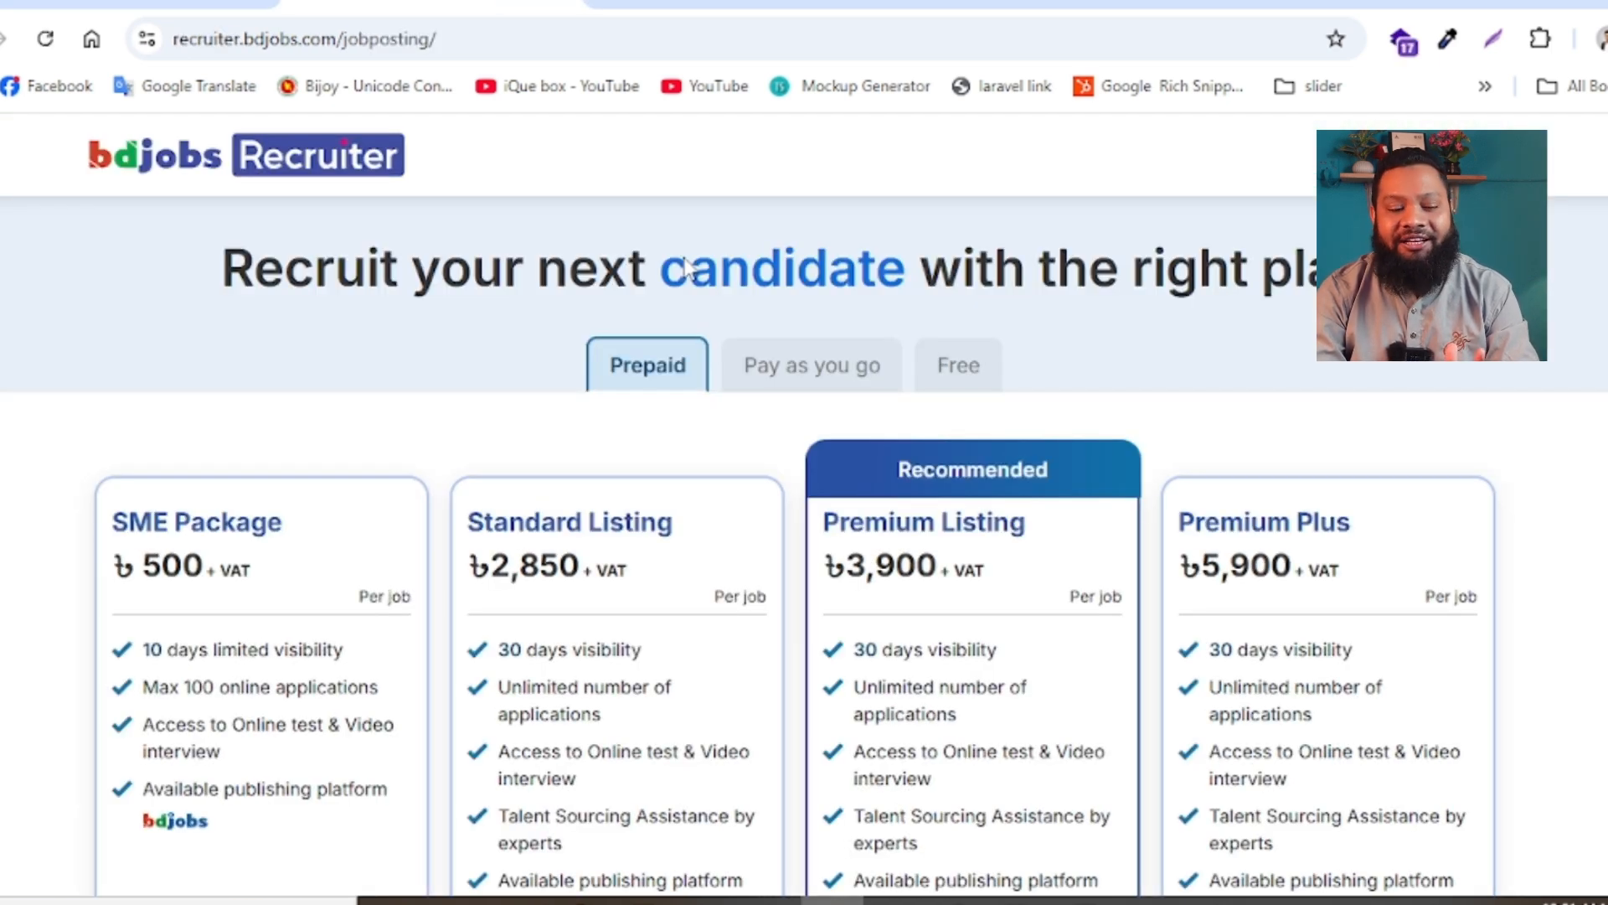
pyautogui.scroll(-2, 198, 251)
pyautogui.scroll(2, 216, 335)
pyautogui.moveTo(221, 268); pyautogui.dragTo(1231, 285)
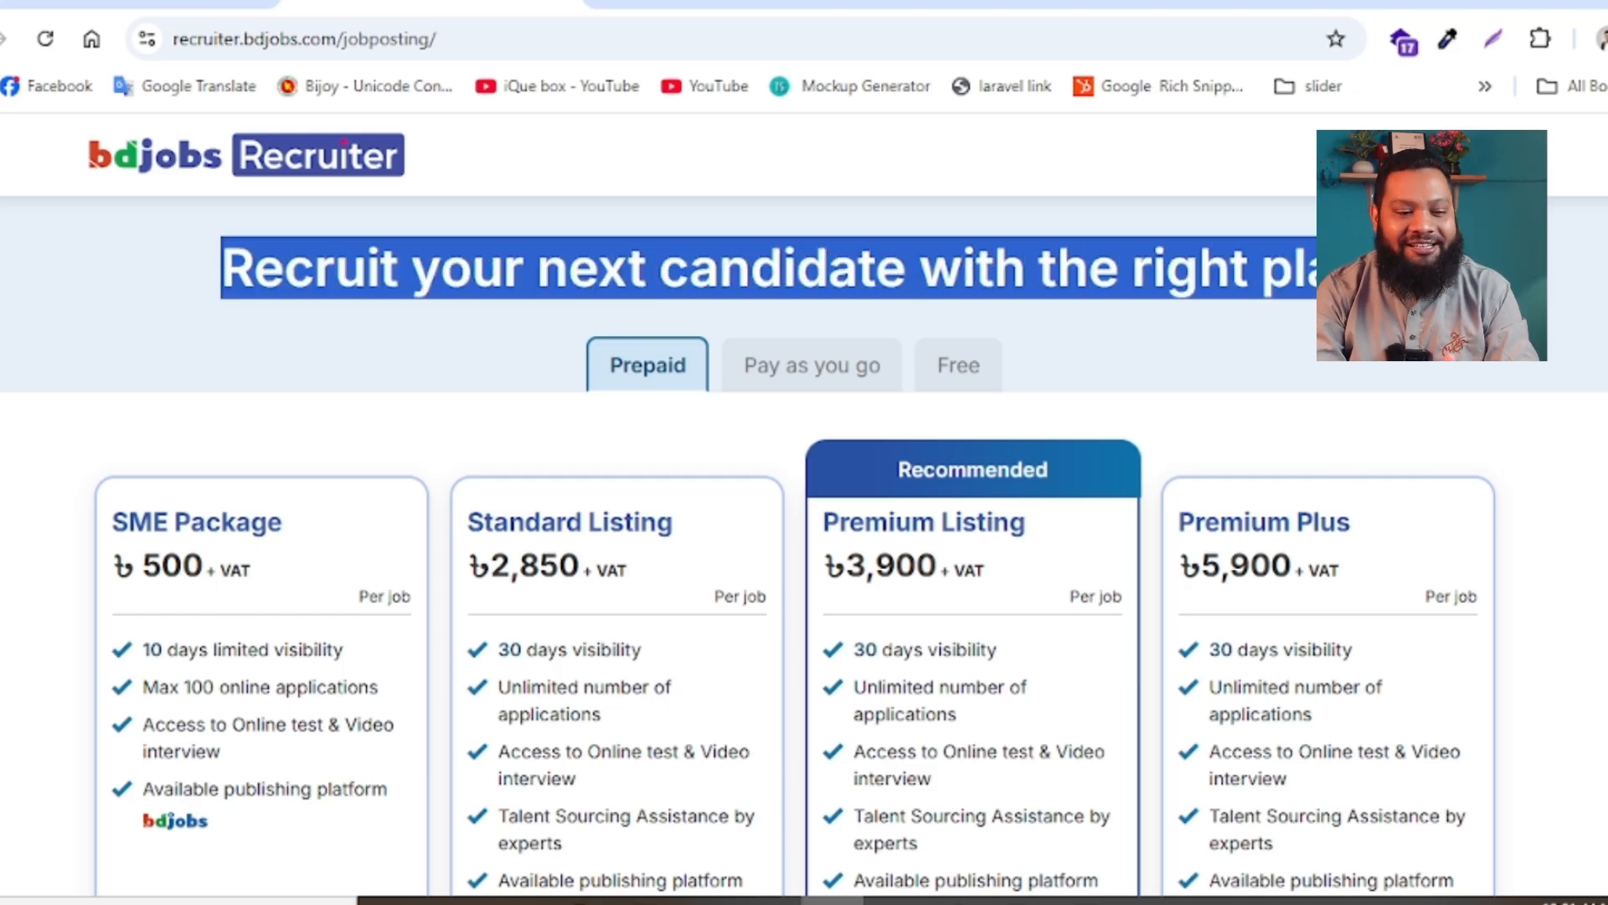
pyautogui.click(860, 381)
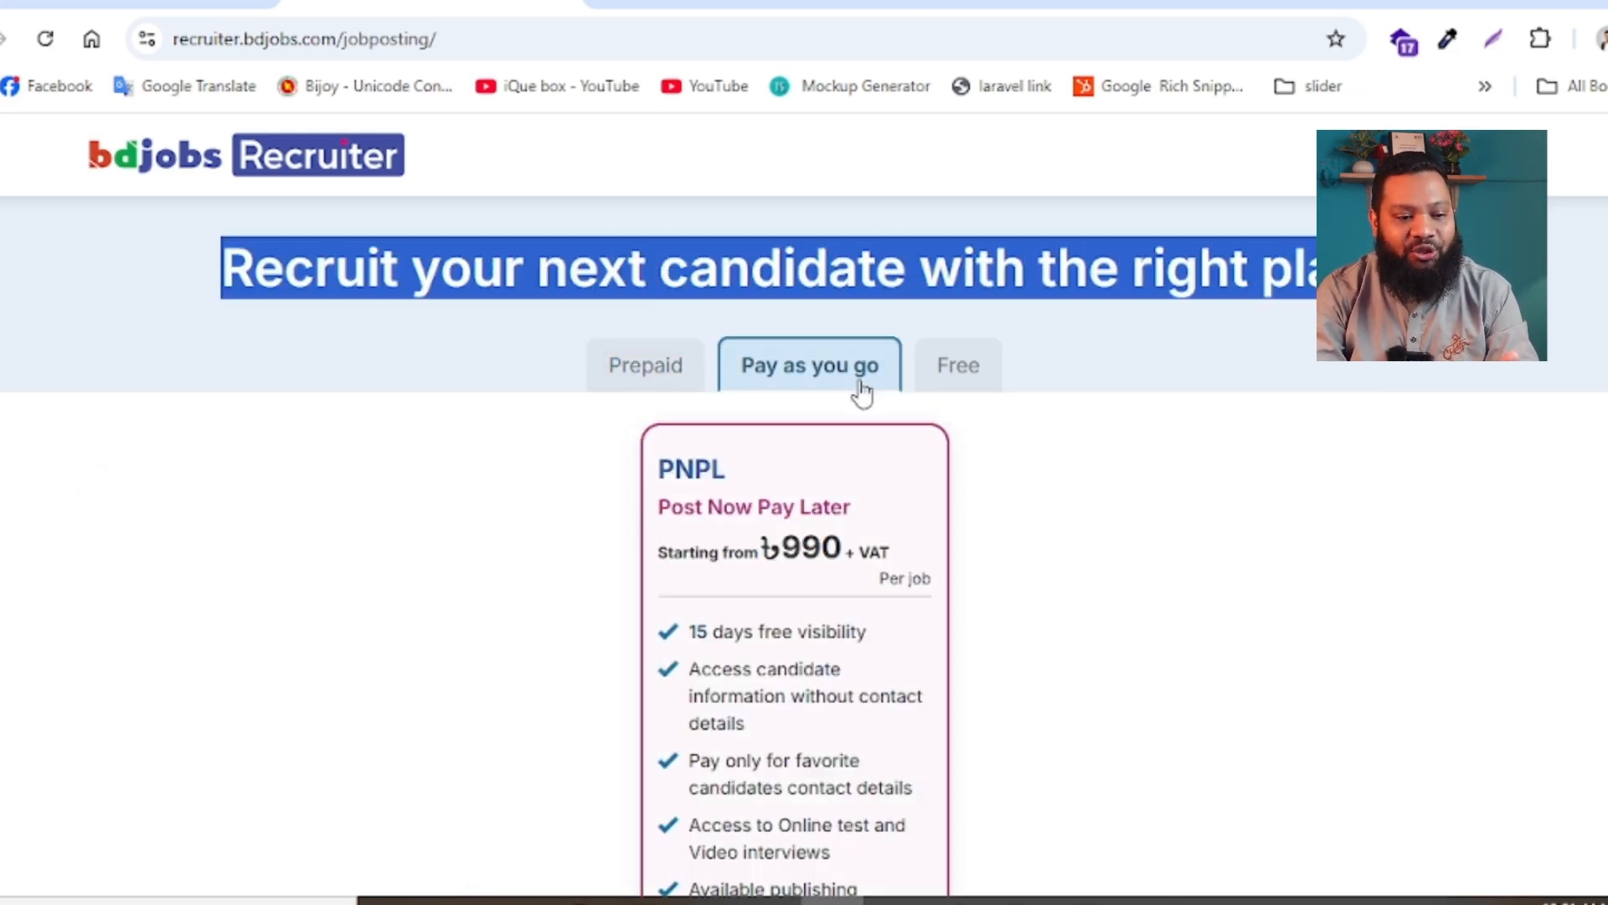
pyautogui.click(960, 367)
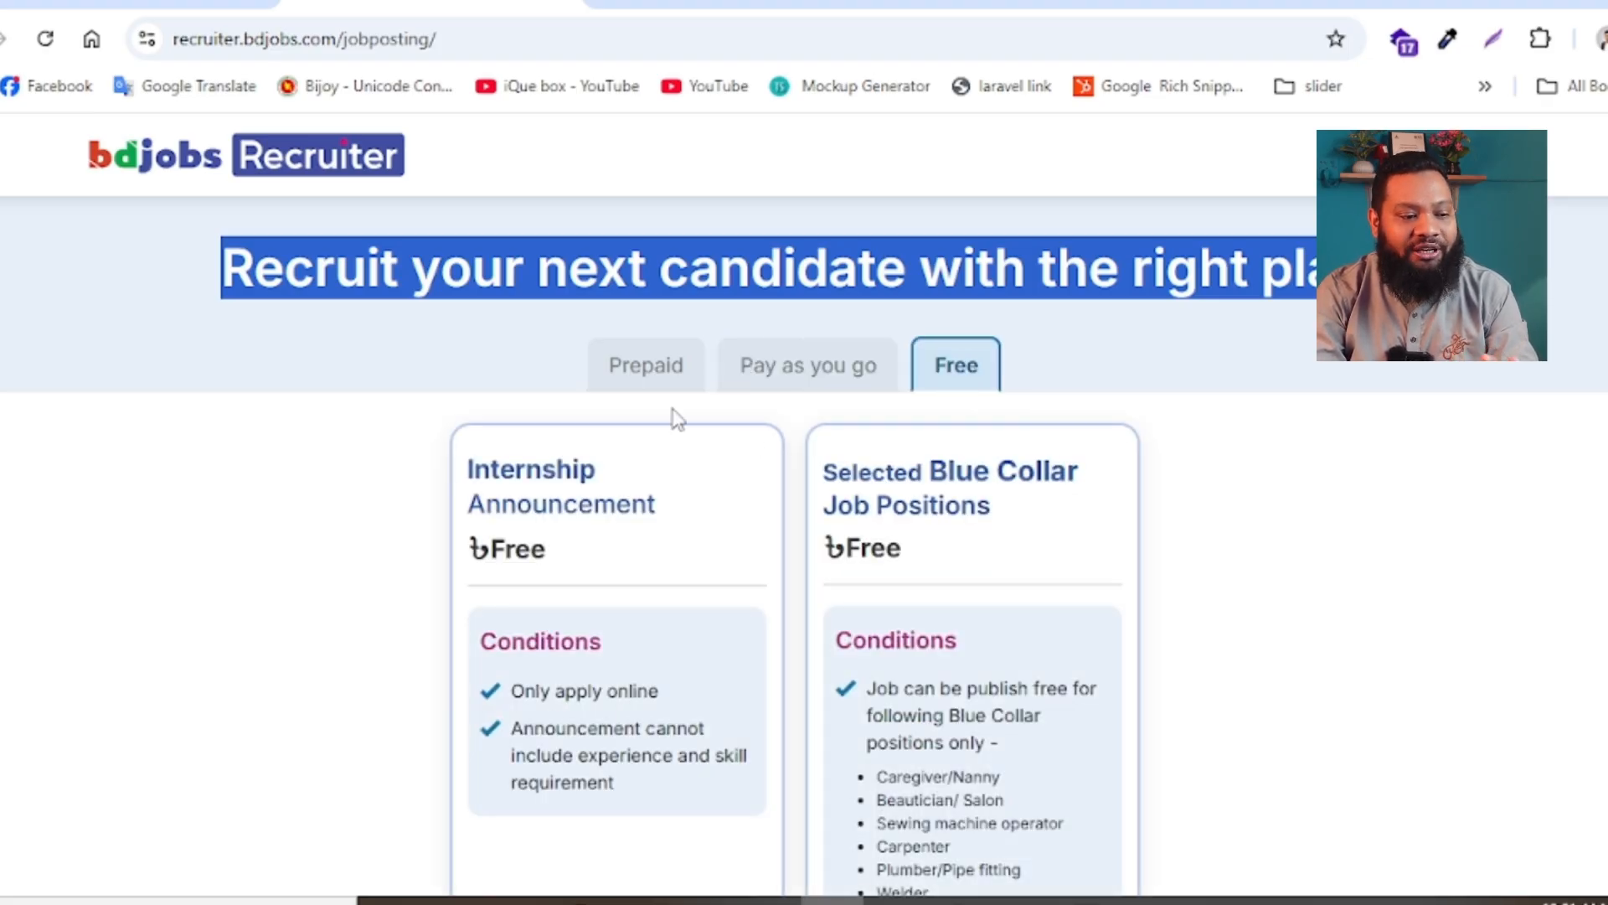
pyautogui.click(647, 371)
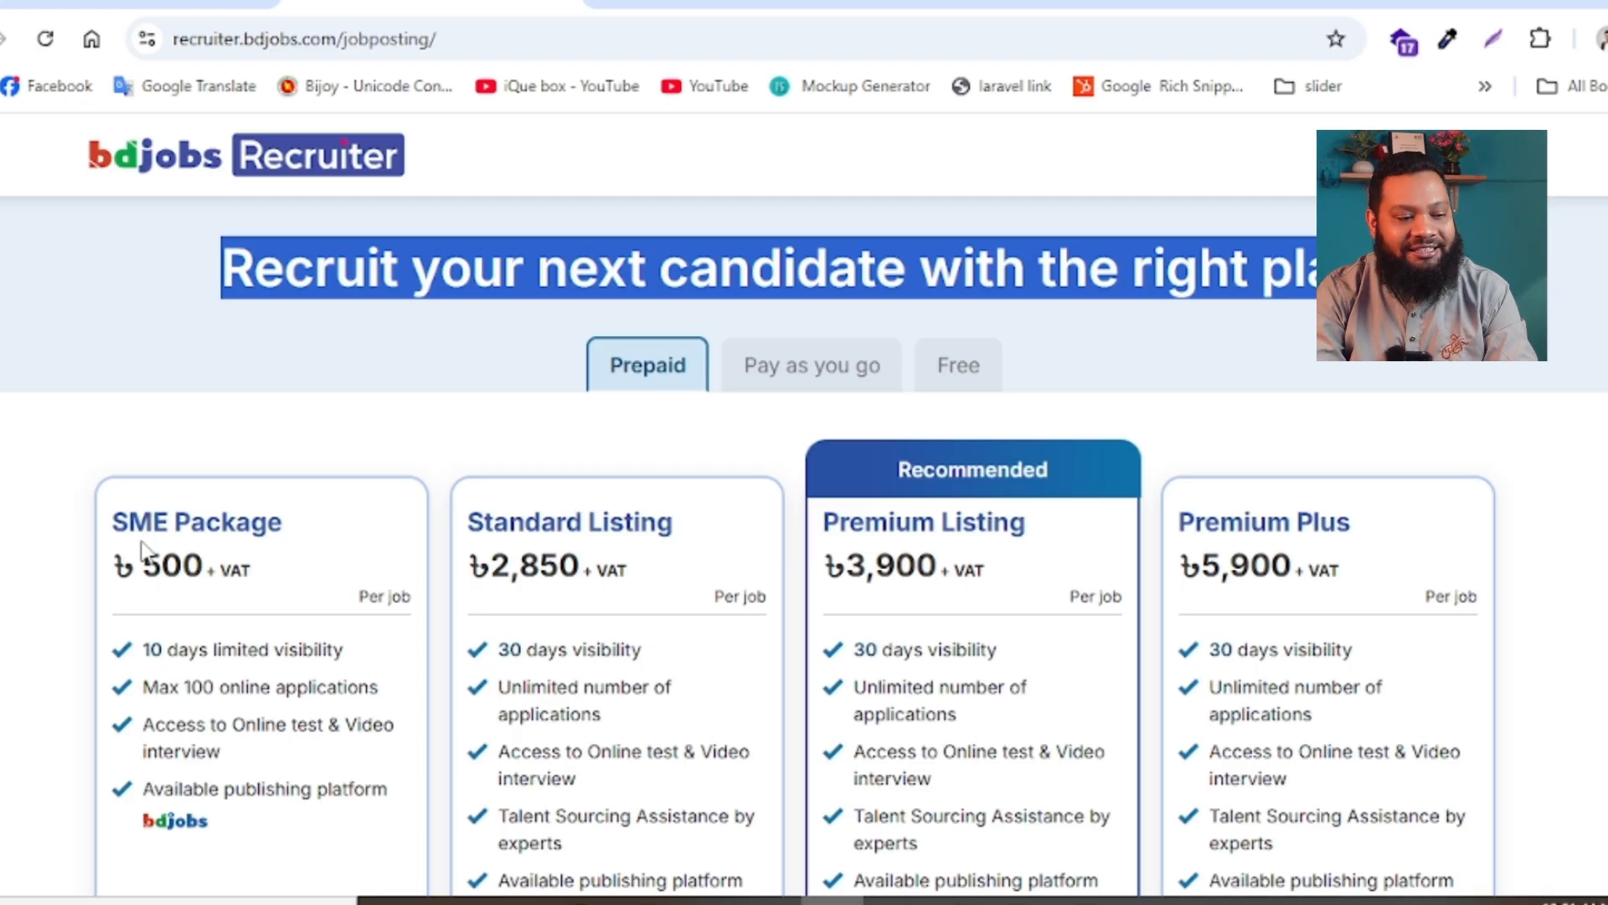
# Step: Review the SME Package's per-job price and 100 online applications limit, then choose it
pyautogui.moveTo(111, 522); pyautogui.dragTo(327, 521)
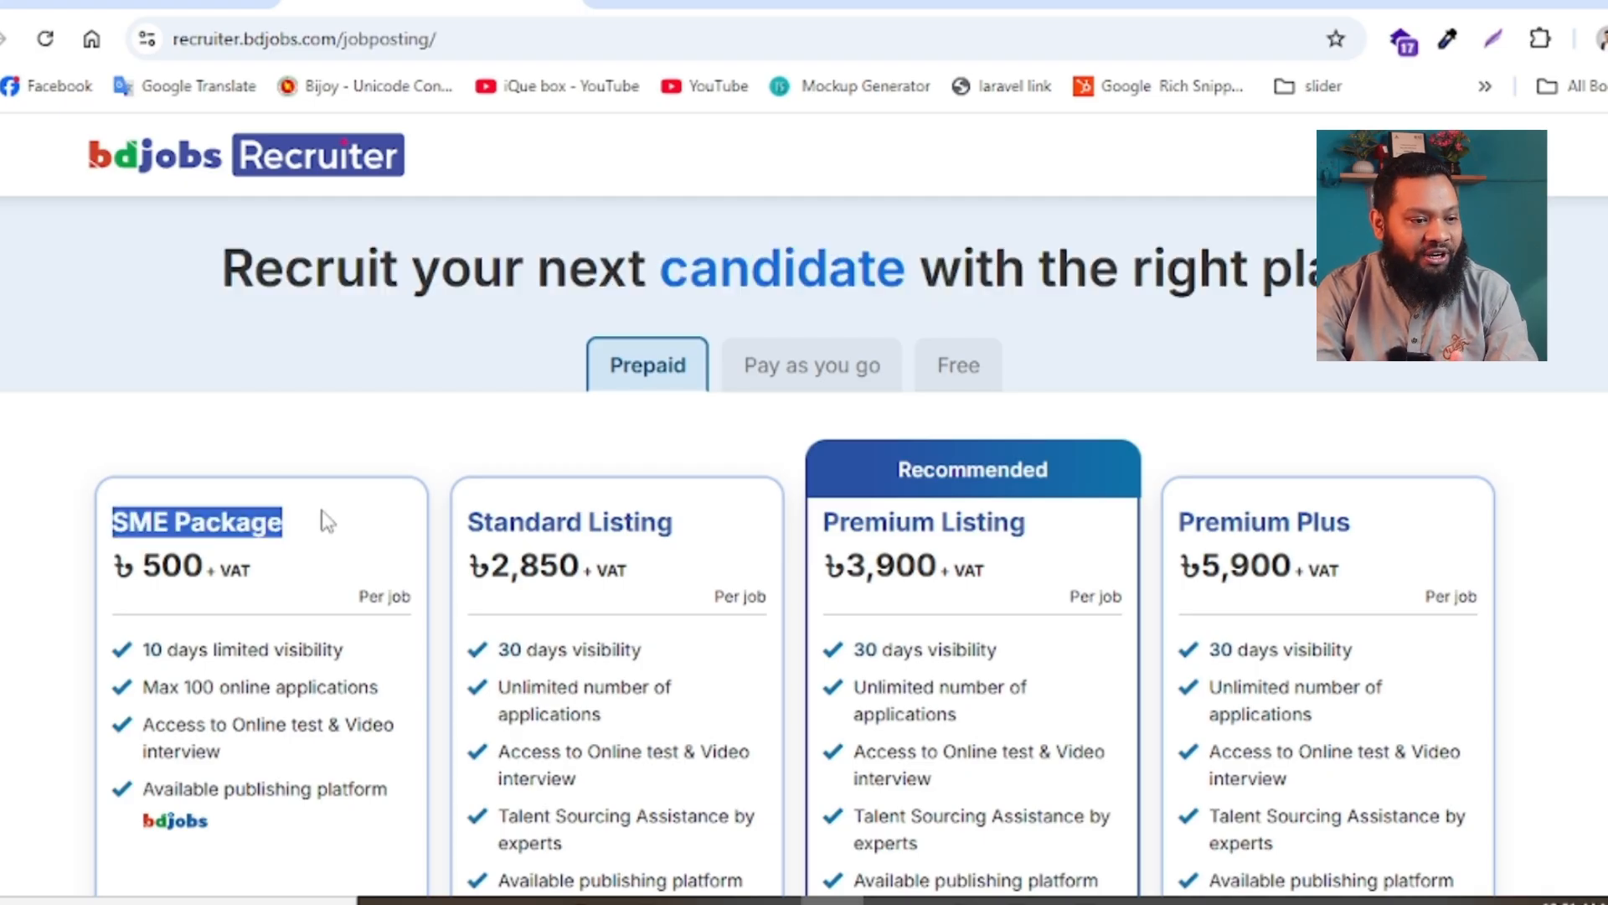
pyautogui.scroll(-5, 186, 633)
pyautogui.scroll(5, 186, 633)
pyautogui.scroll(-4, 136, 218)
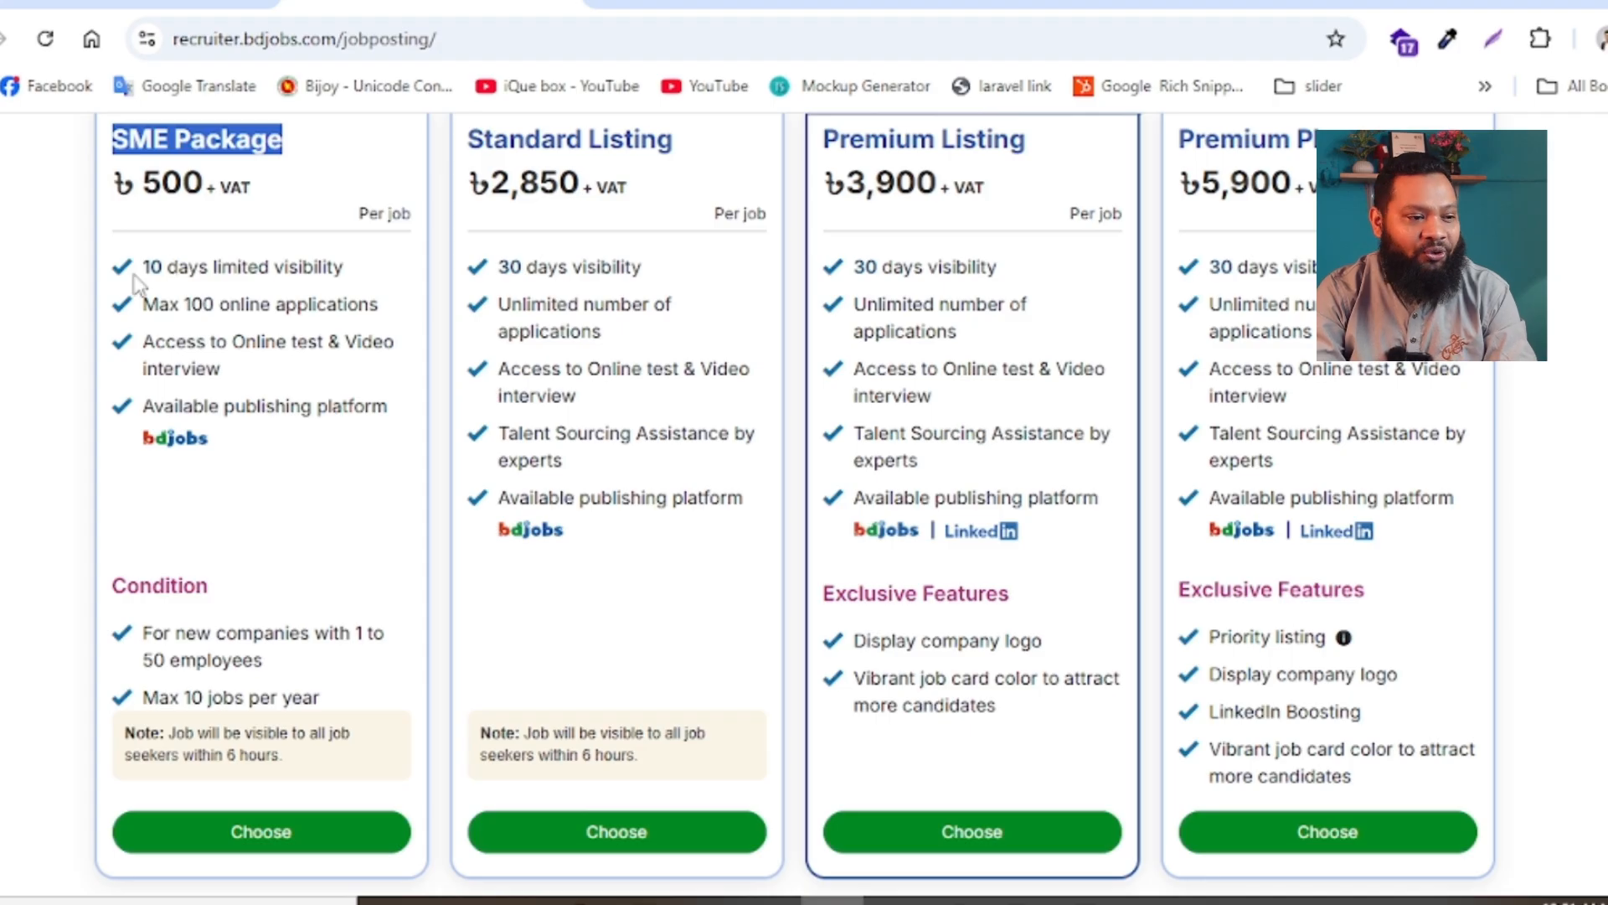
pyautogui.moveTo(361, 213); pyautogui.dragTo(410, 213)
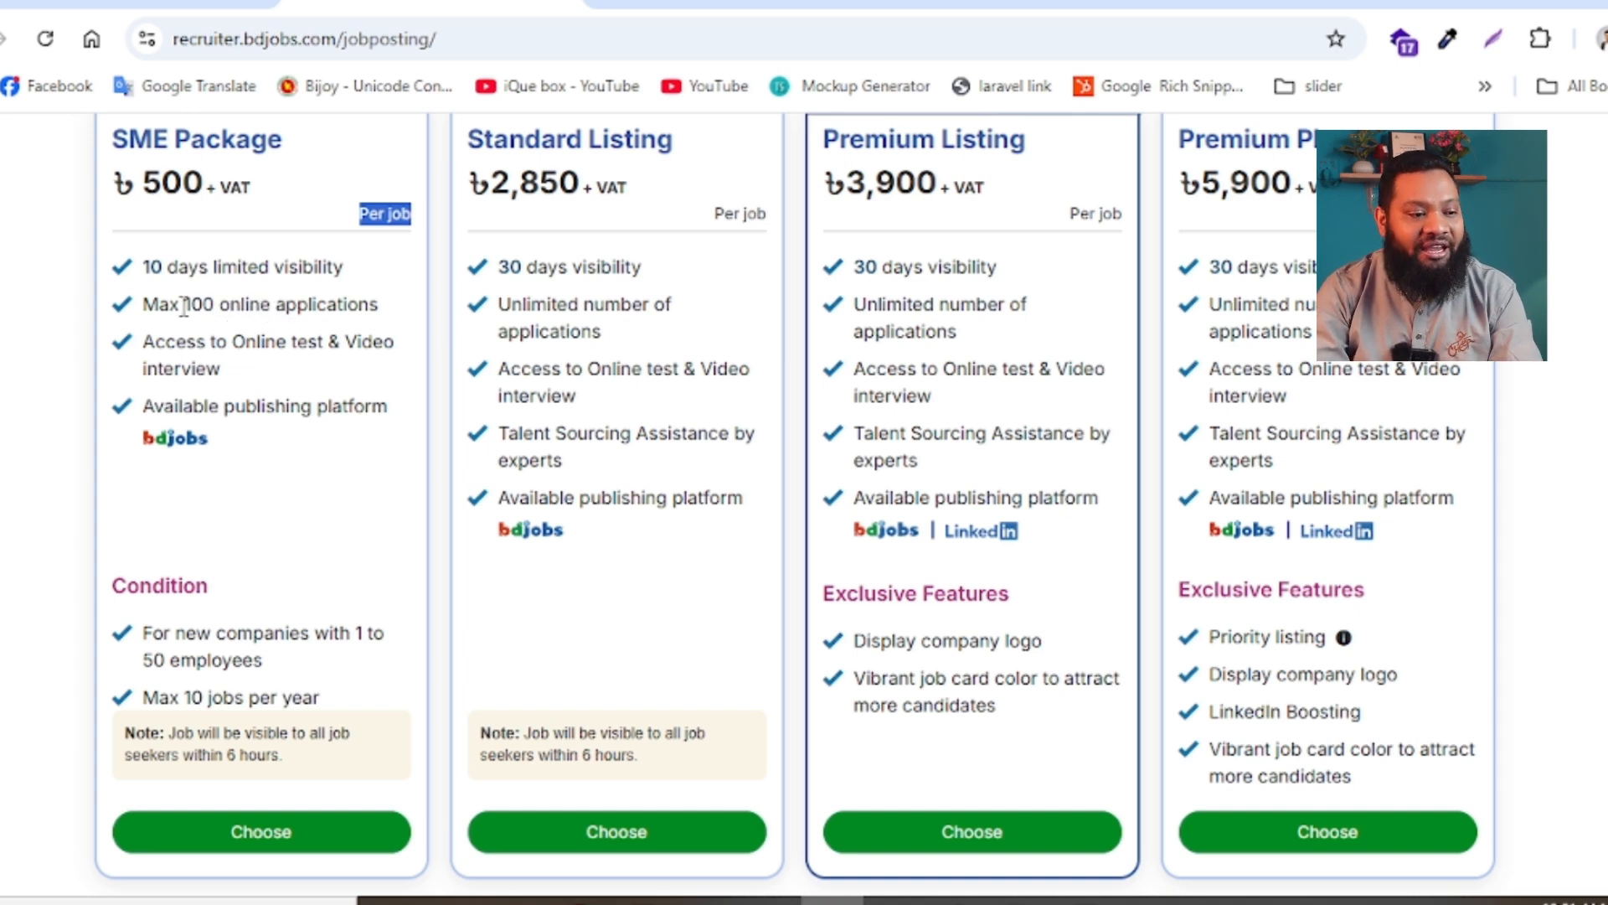
pyautogui.moveTo(184, 306); pyautogui.dragTo(375, 305)
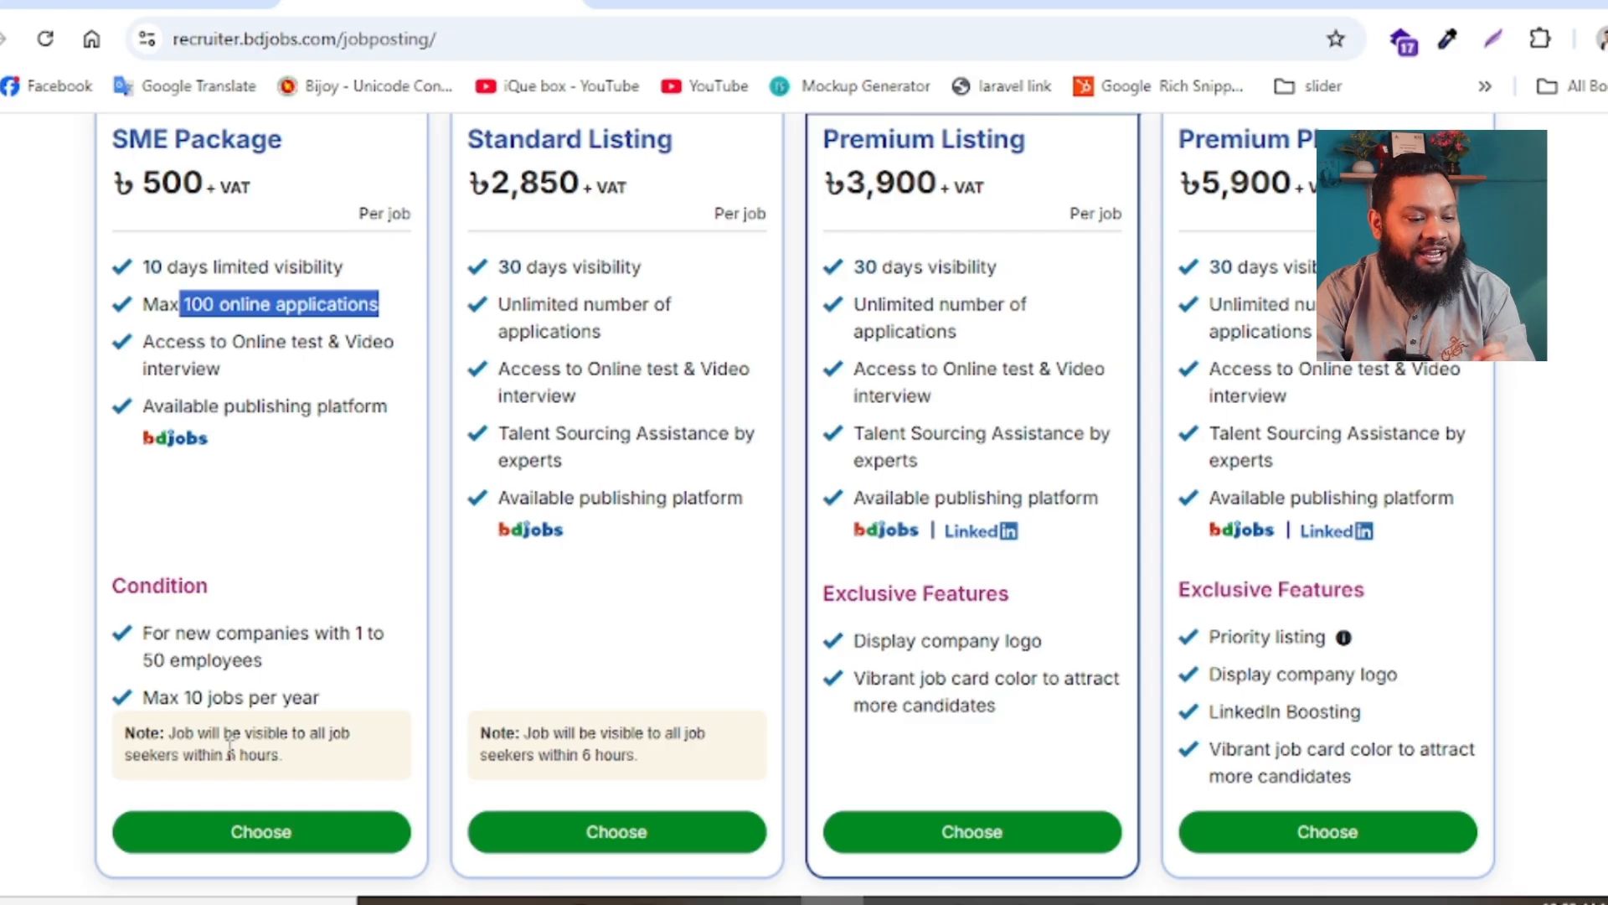
pyautogui.scroll(-2, 234, 737)
pyautogui.click(246, 693)
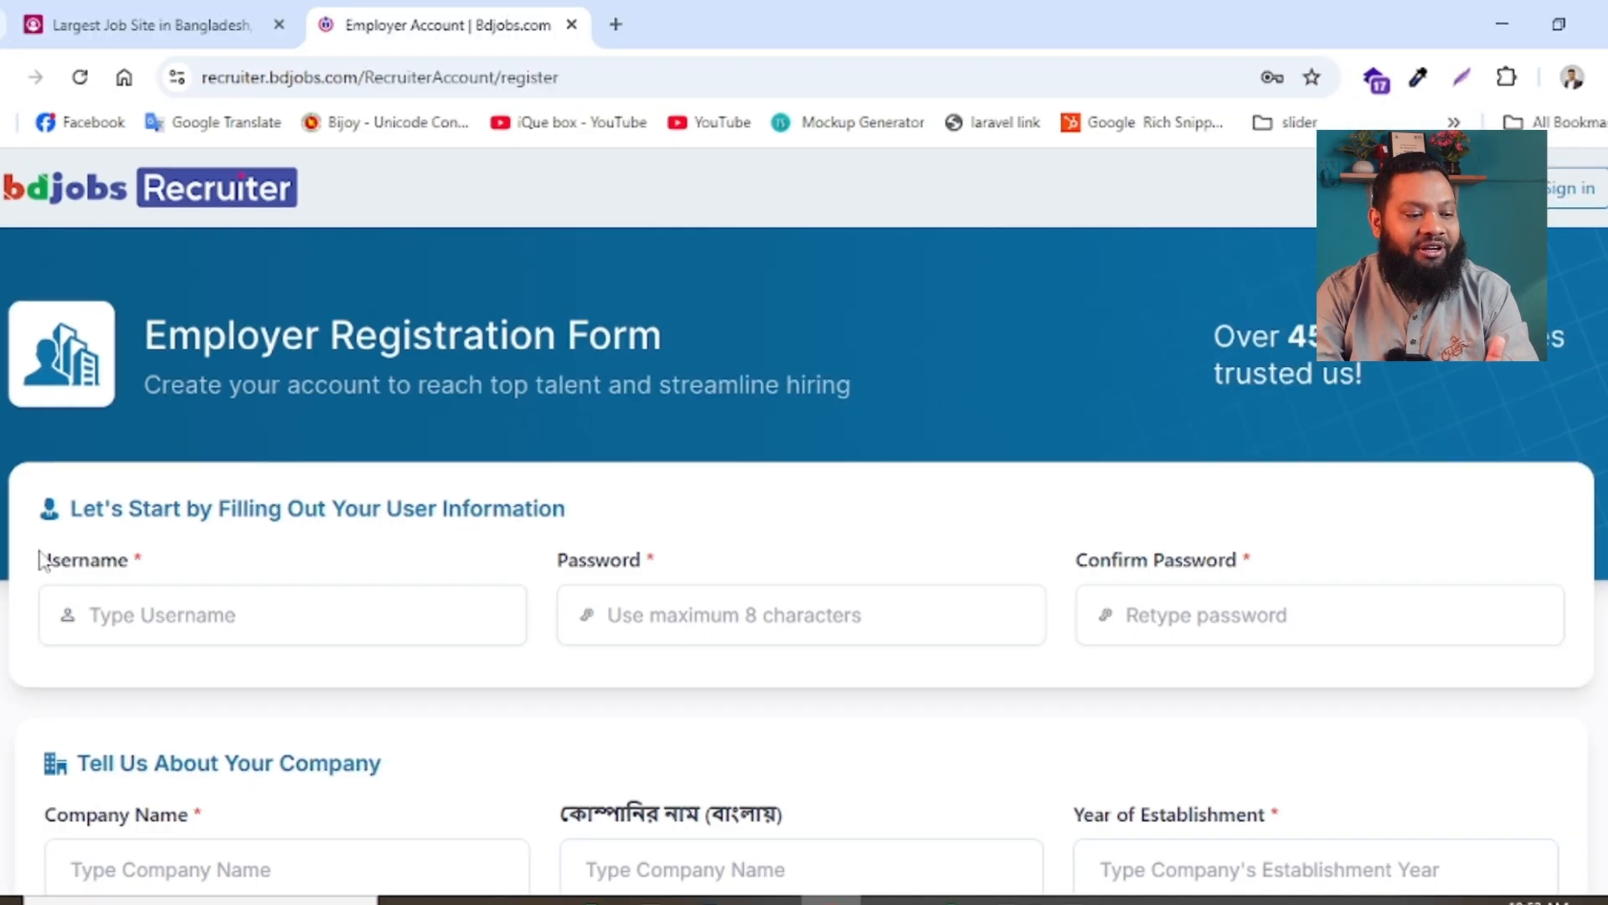
# Step: Fill in the account username, Password and Confirm Password fields
pyautogui.moveTo(79, 544); pyautogui.dragTo(184, 544)
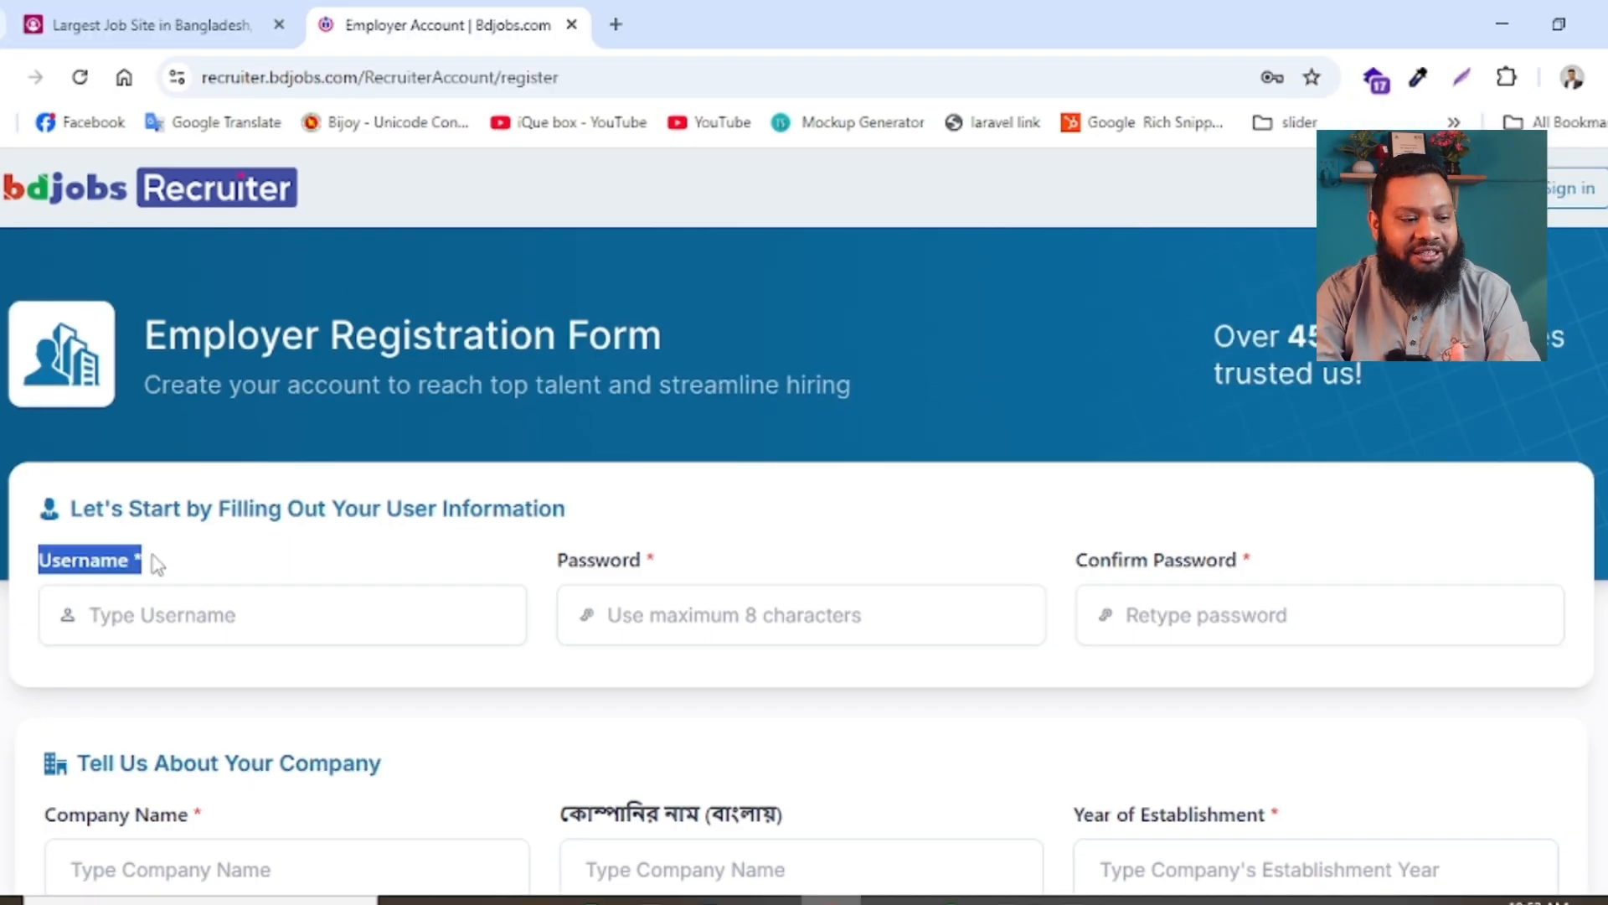
pyautogui.moveTo(559, 559); pyautogui.dragTo(675, 563)
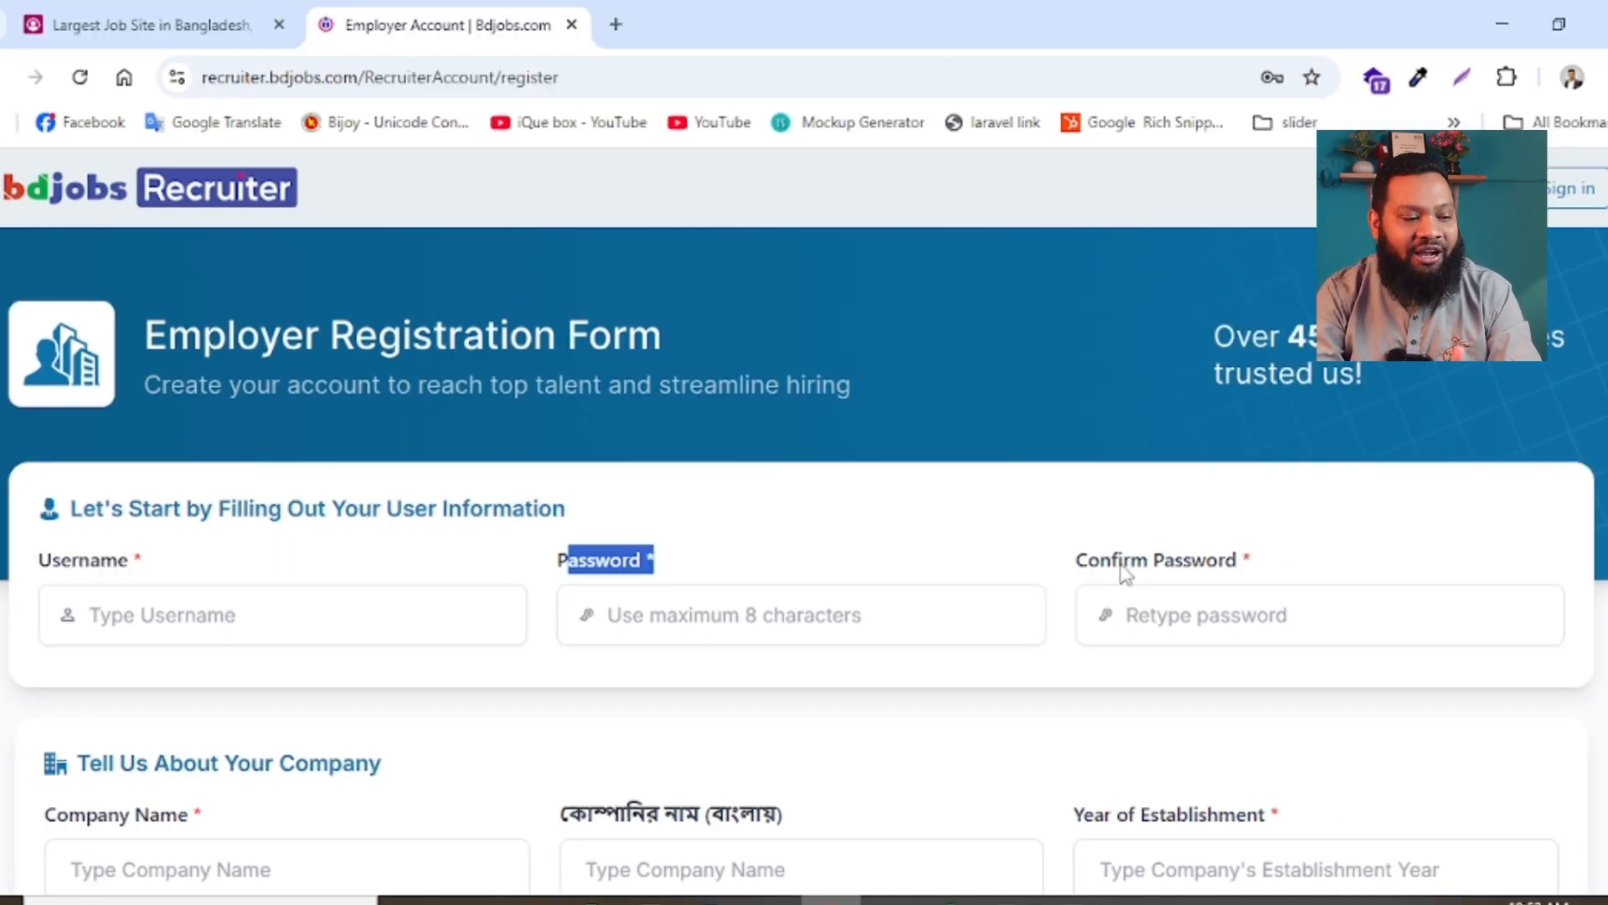
pyautogui.moveTo(1113, 561); pyautogui.dragTo(1254, 574)
pyautogui.click(147, 615)
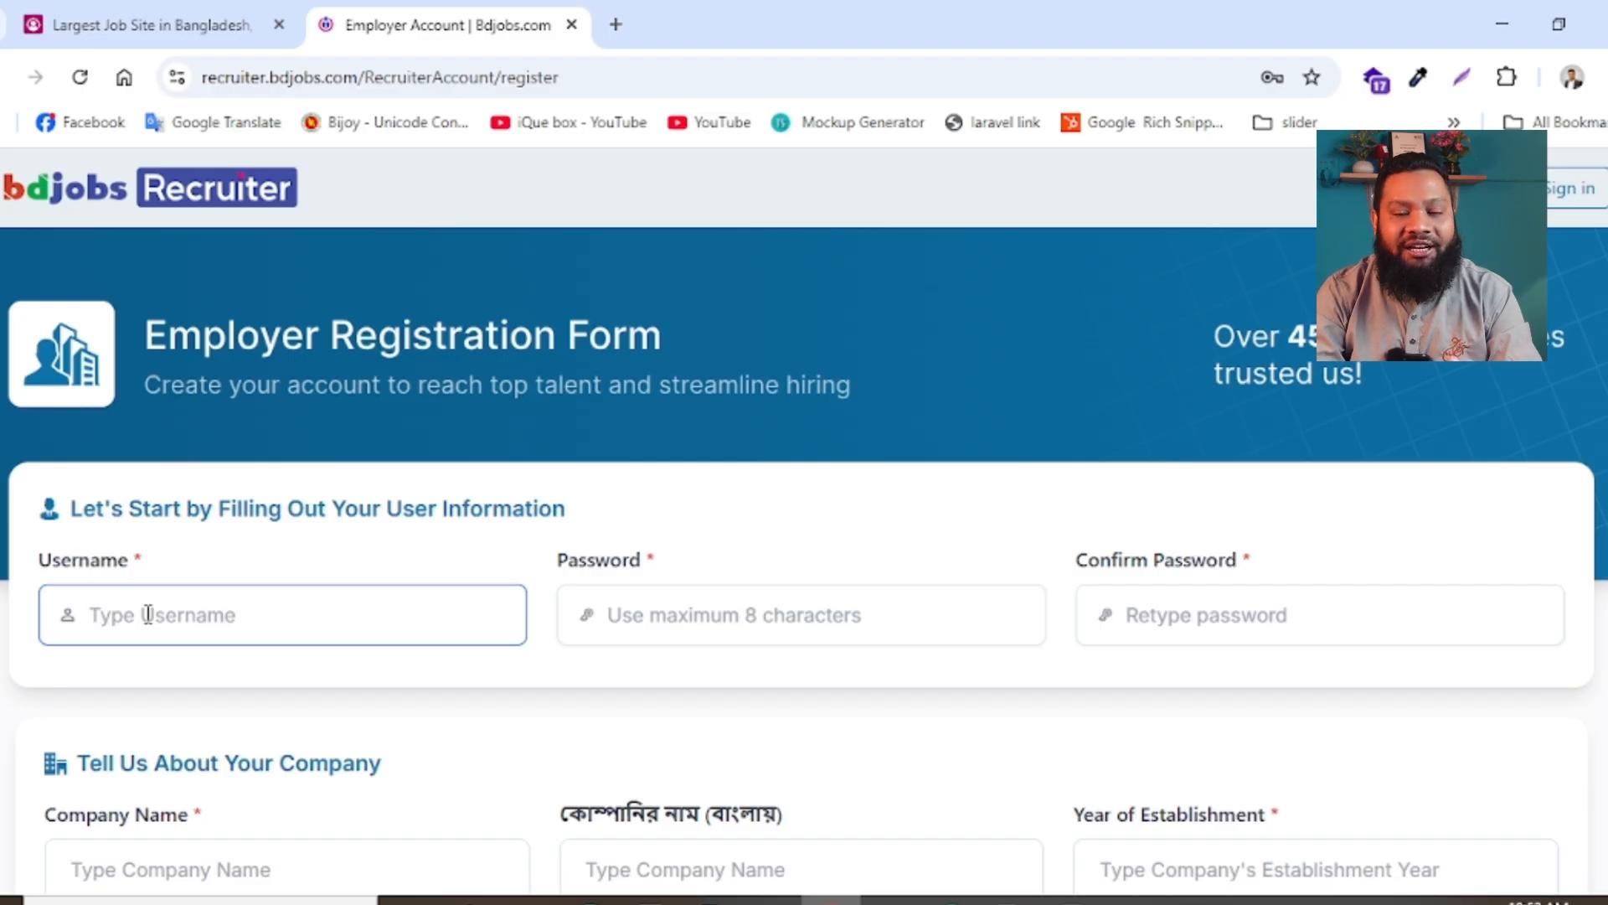
pyautogui.write('Mo')
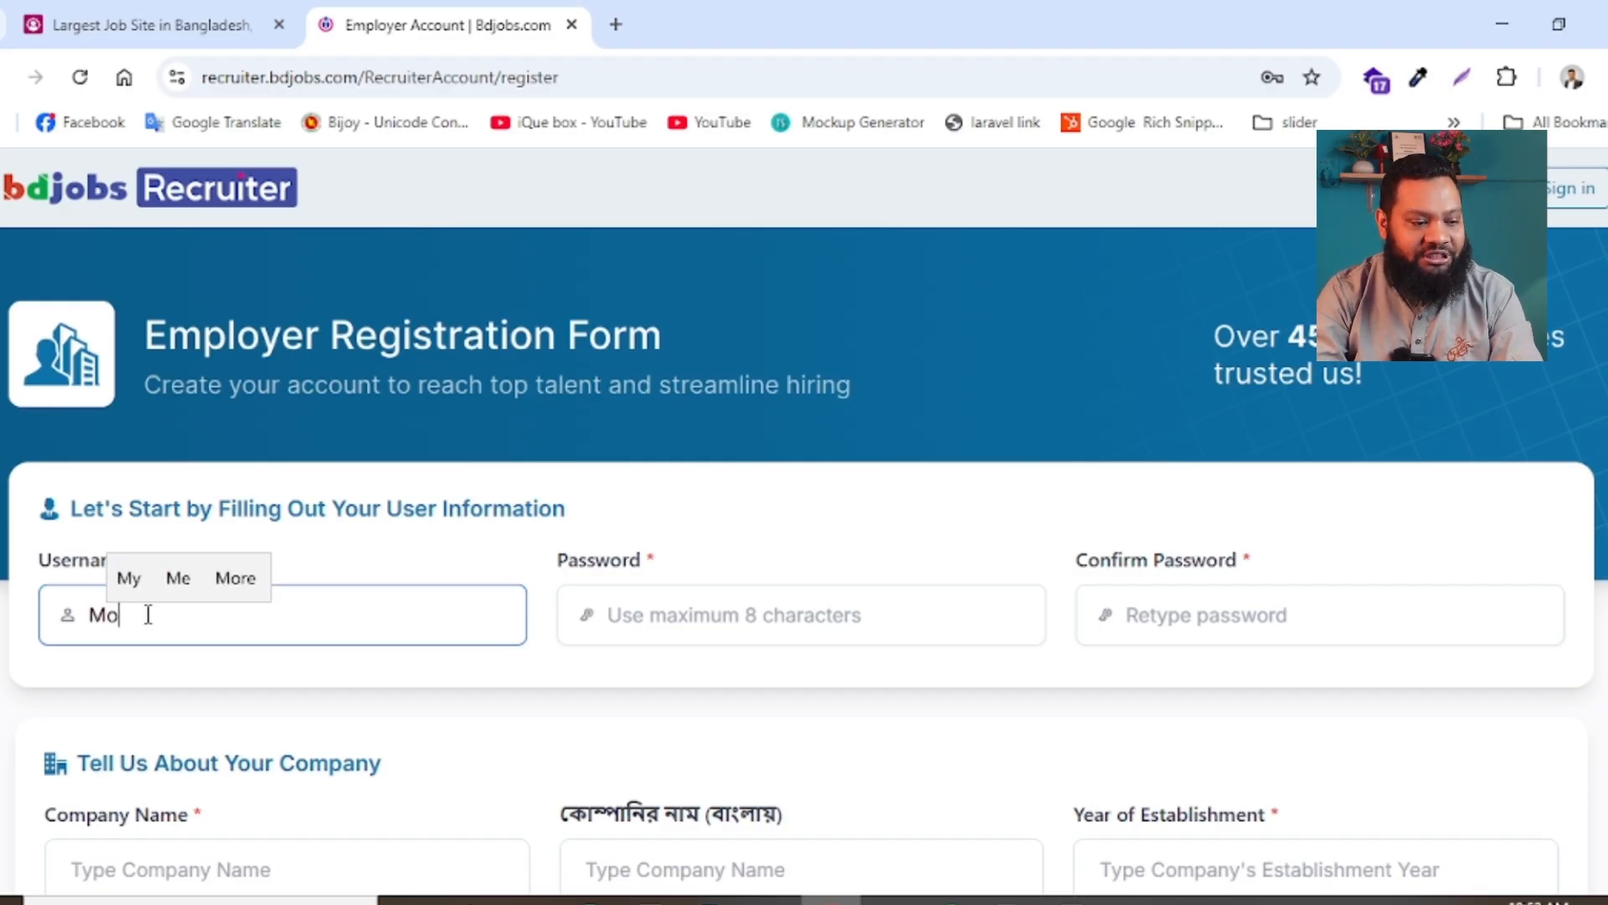
pyautogui.write('sha')
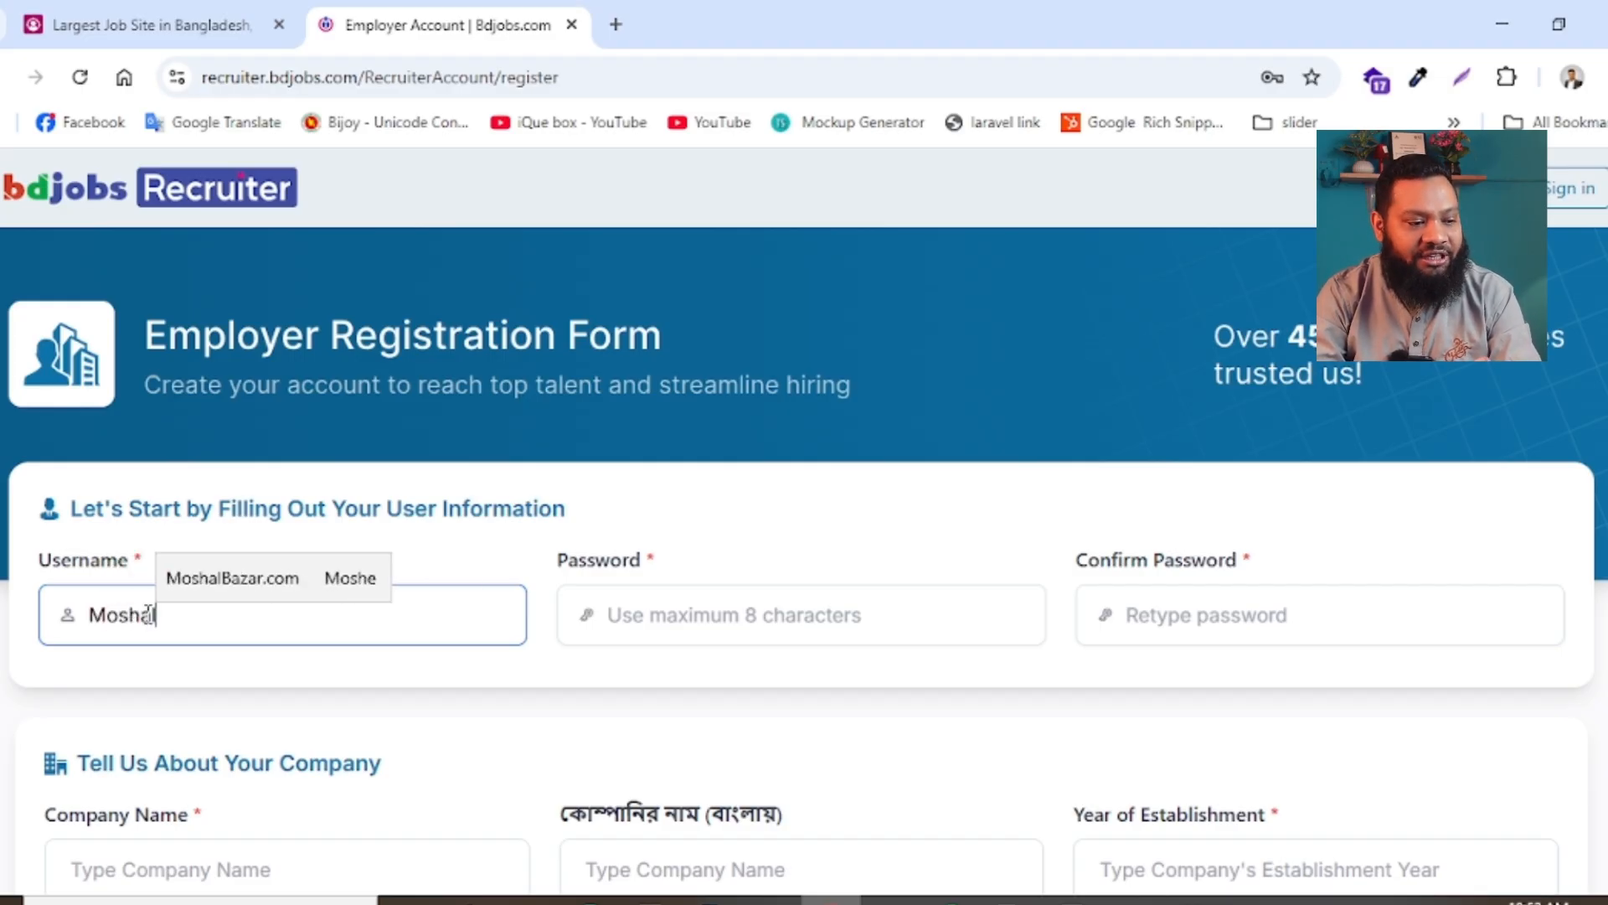
pyautogui.write('lbazar')
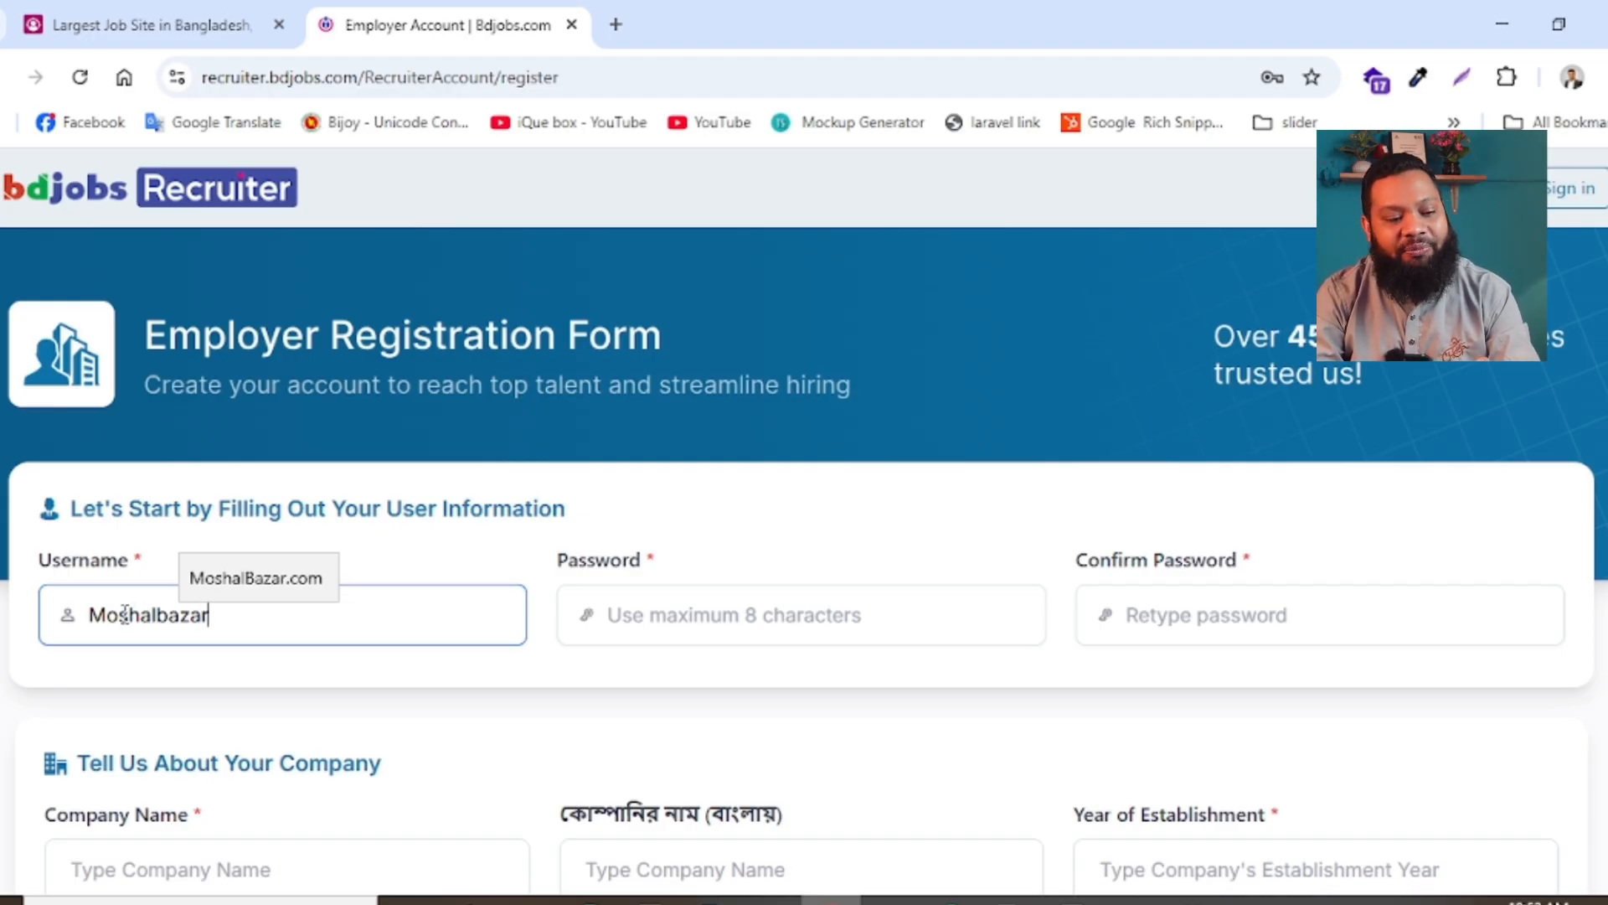
pyautogui.click(521, 674)
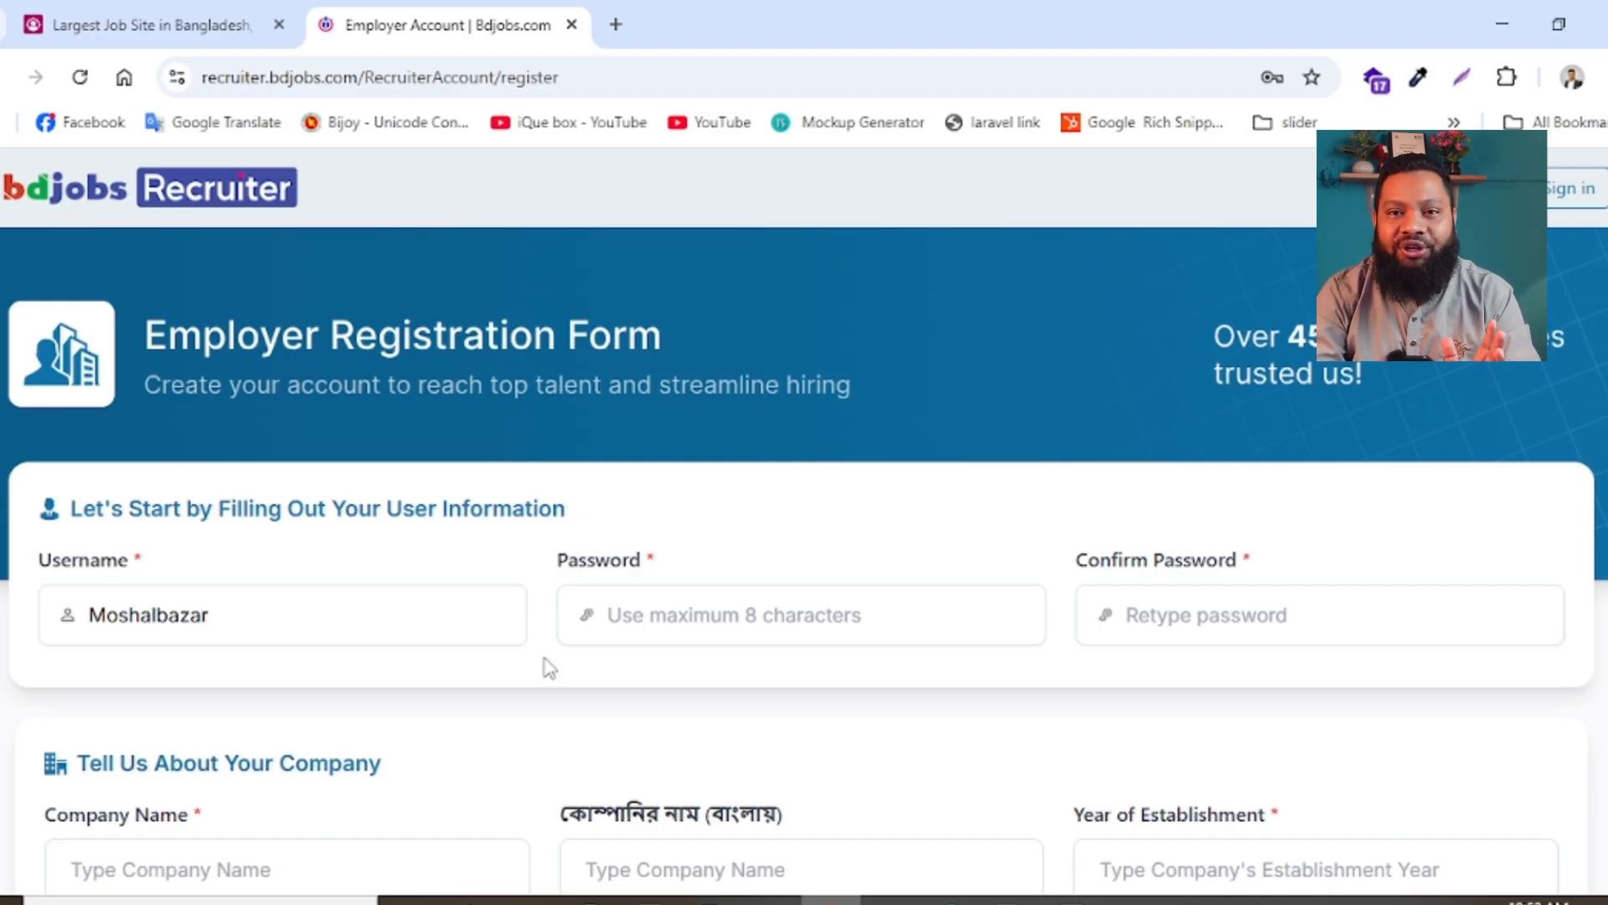
pyautogui.moveTo(551, 562); pyautogui.dragTo(648, 563)
pyautogui.moveTo(1077, 553); pyautogui.dragTo(1260, 554)
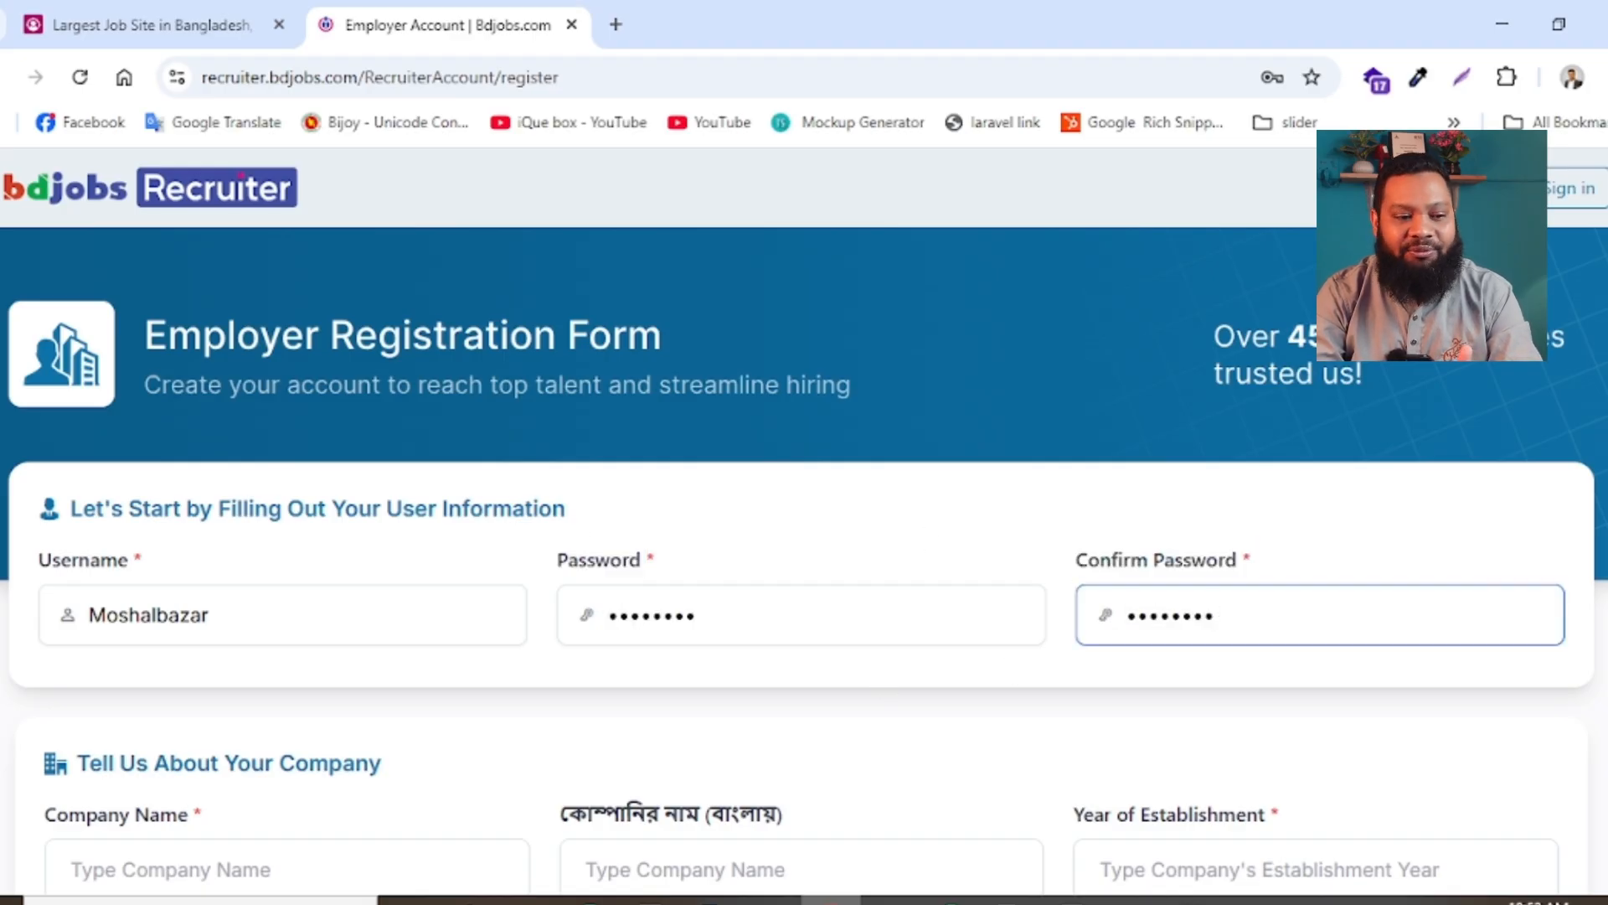
pyautogui.scroll(-5, 804, 503)
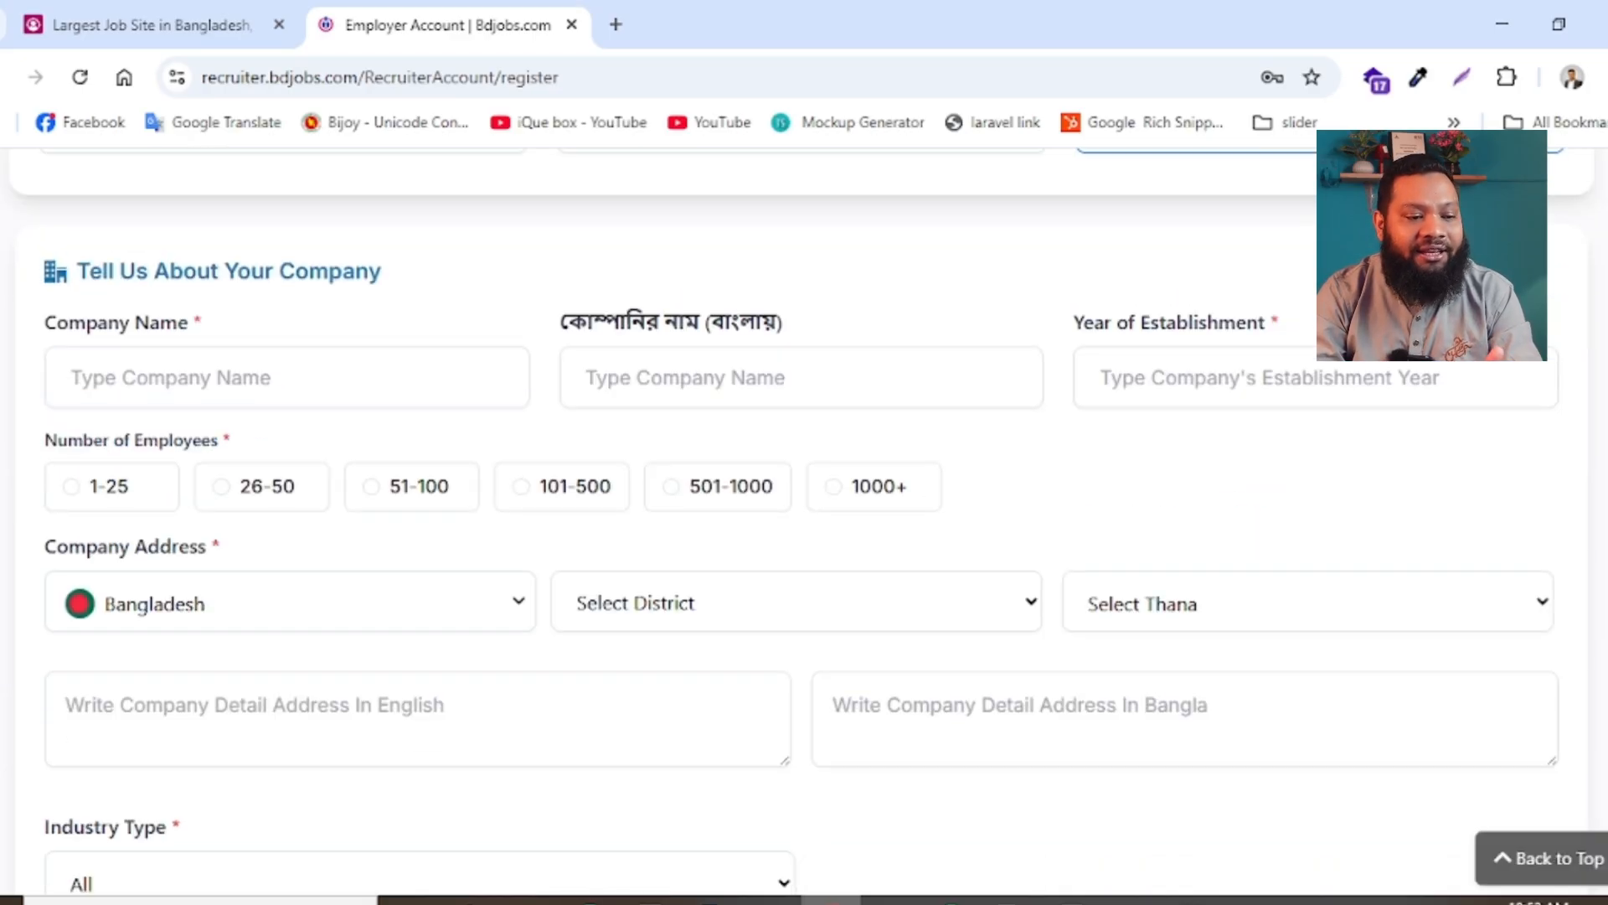
# Step: Enter company name Moshal Bazar in English and Bangla, with establishment year 2026
pyautogui.click(82, 377)
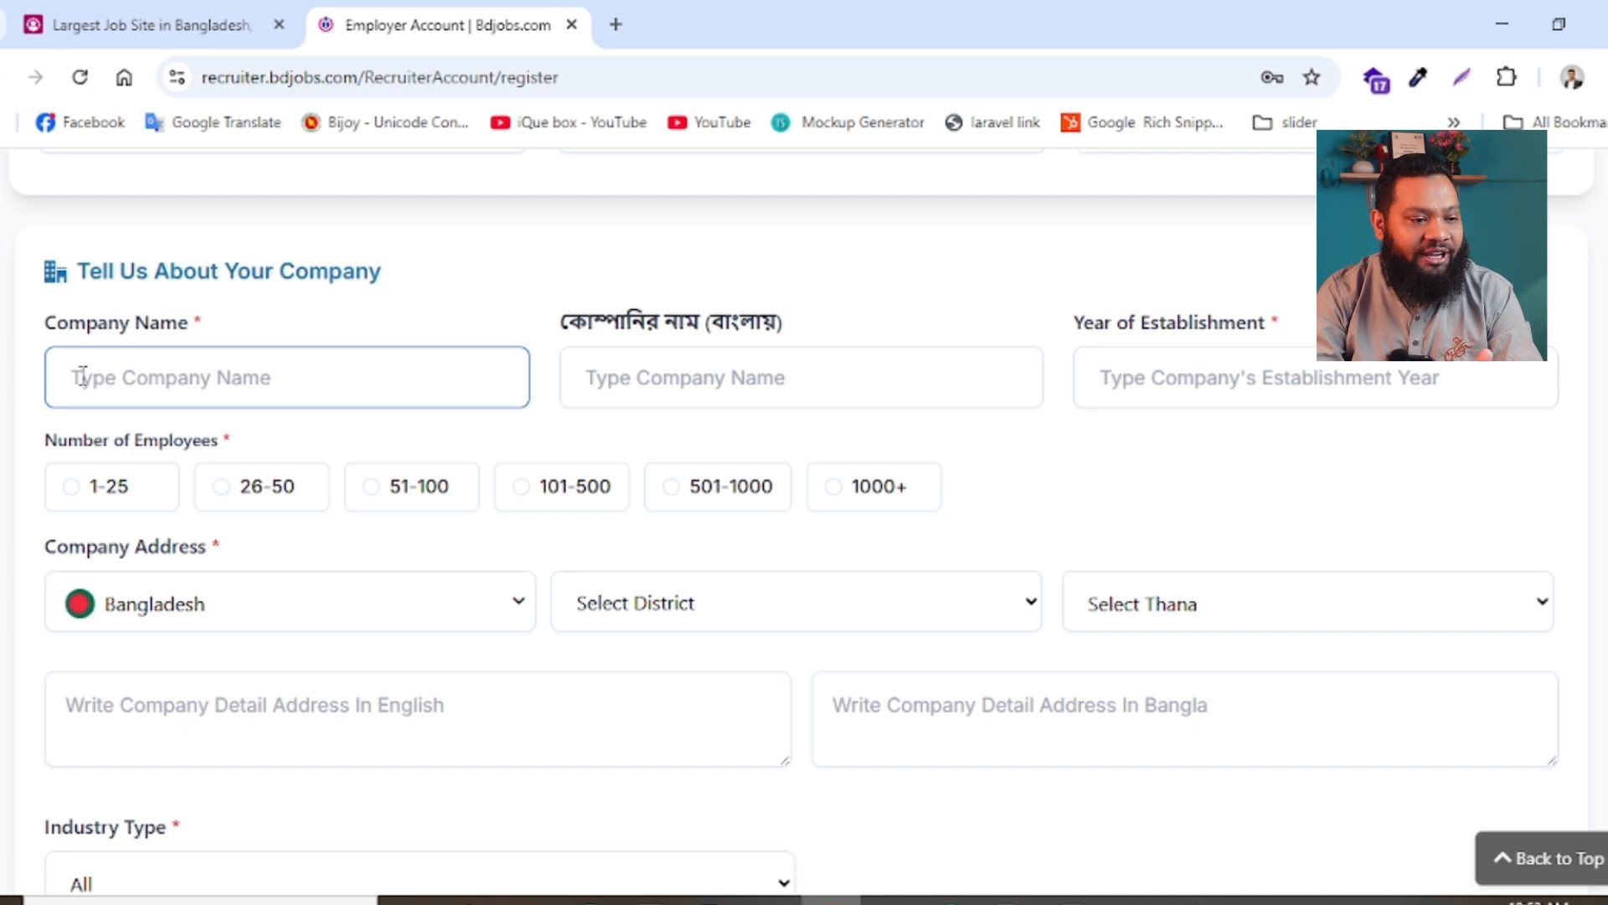
pyautogui.moveTo(344, 270); pyautogui.dragTo(74, 273)
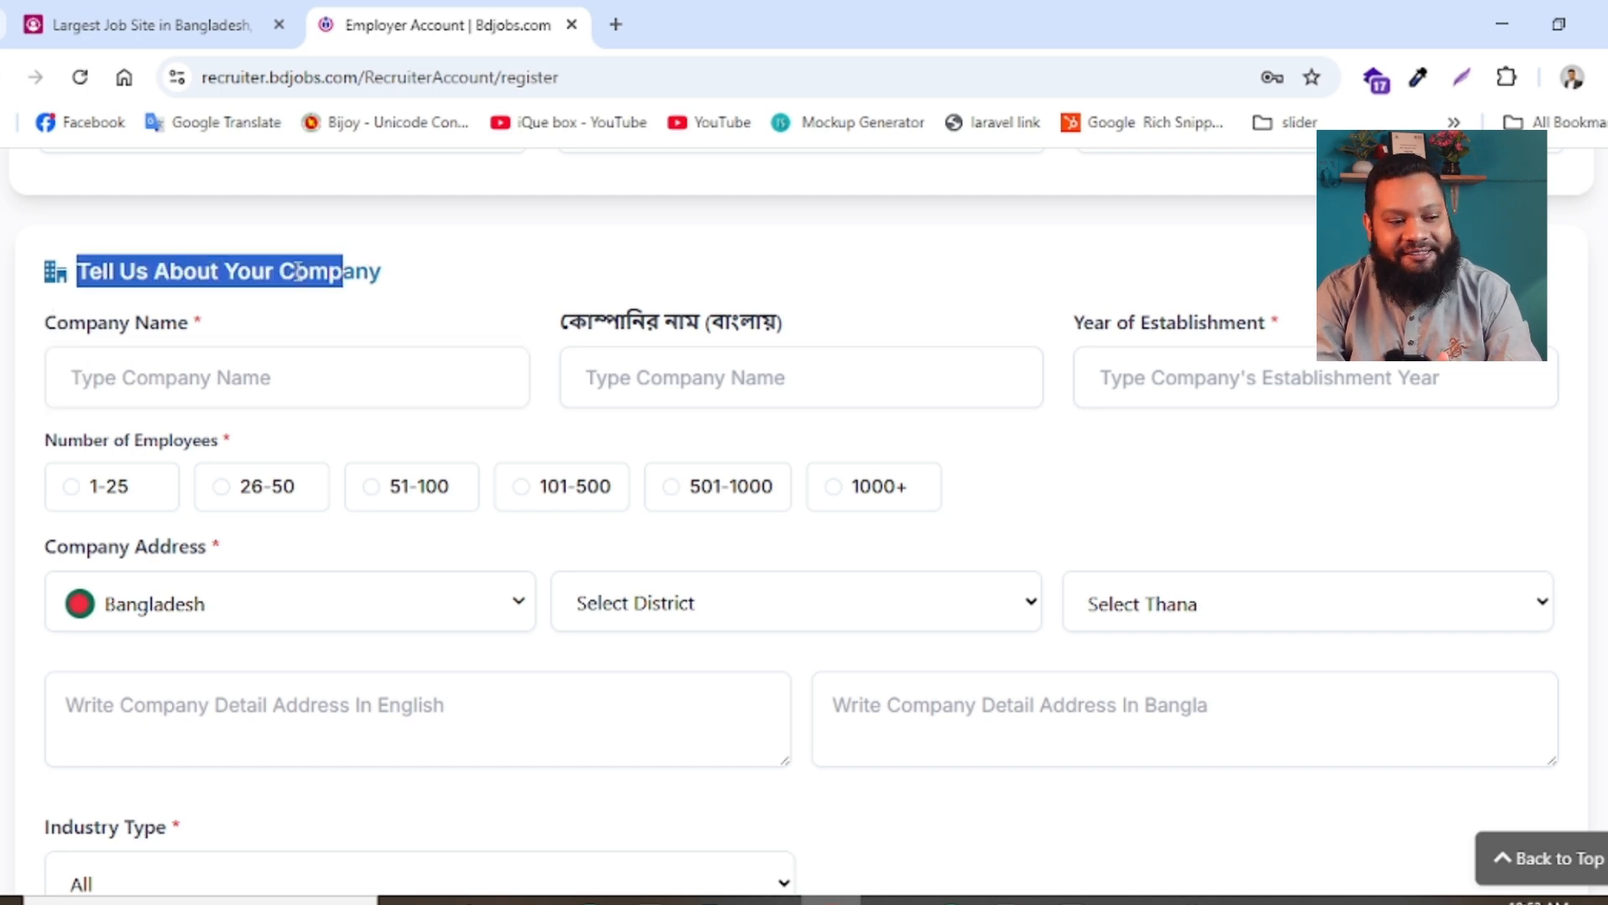
pyautogui.click(30, 271)
pyautogui.scroll(2, 197, 581)
pyautogui.click(197, 580)
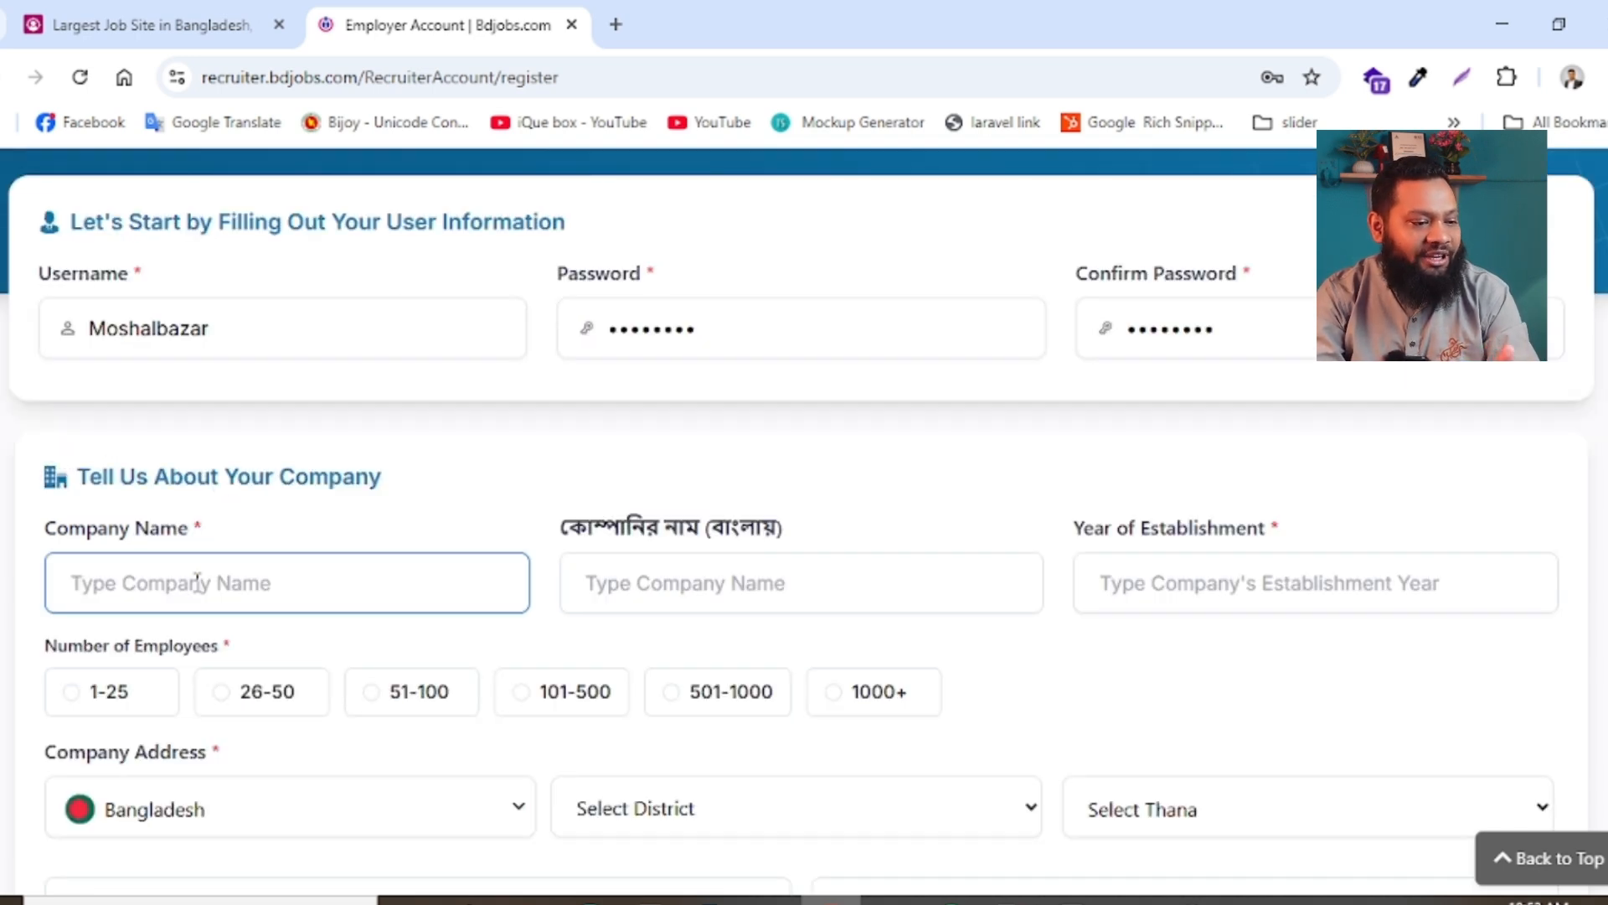
pyautogui.write('Mosh')
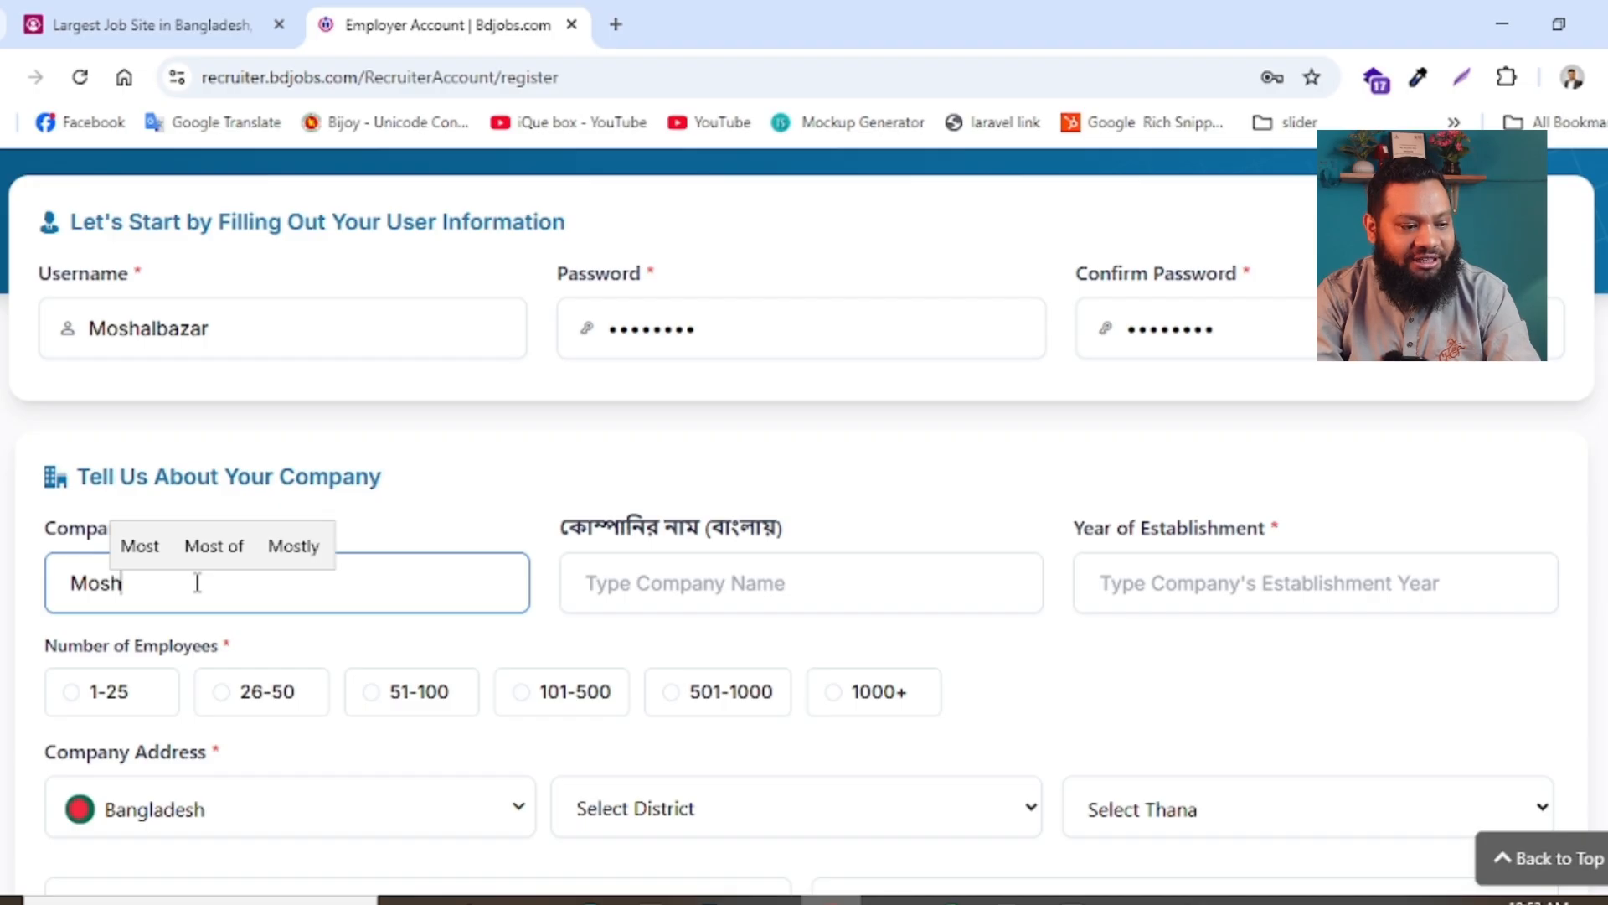
pyautogui.write('al Baz')
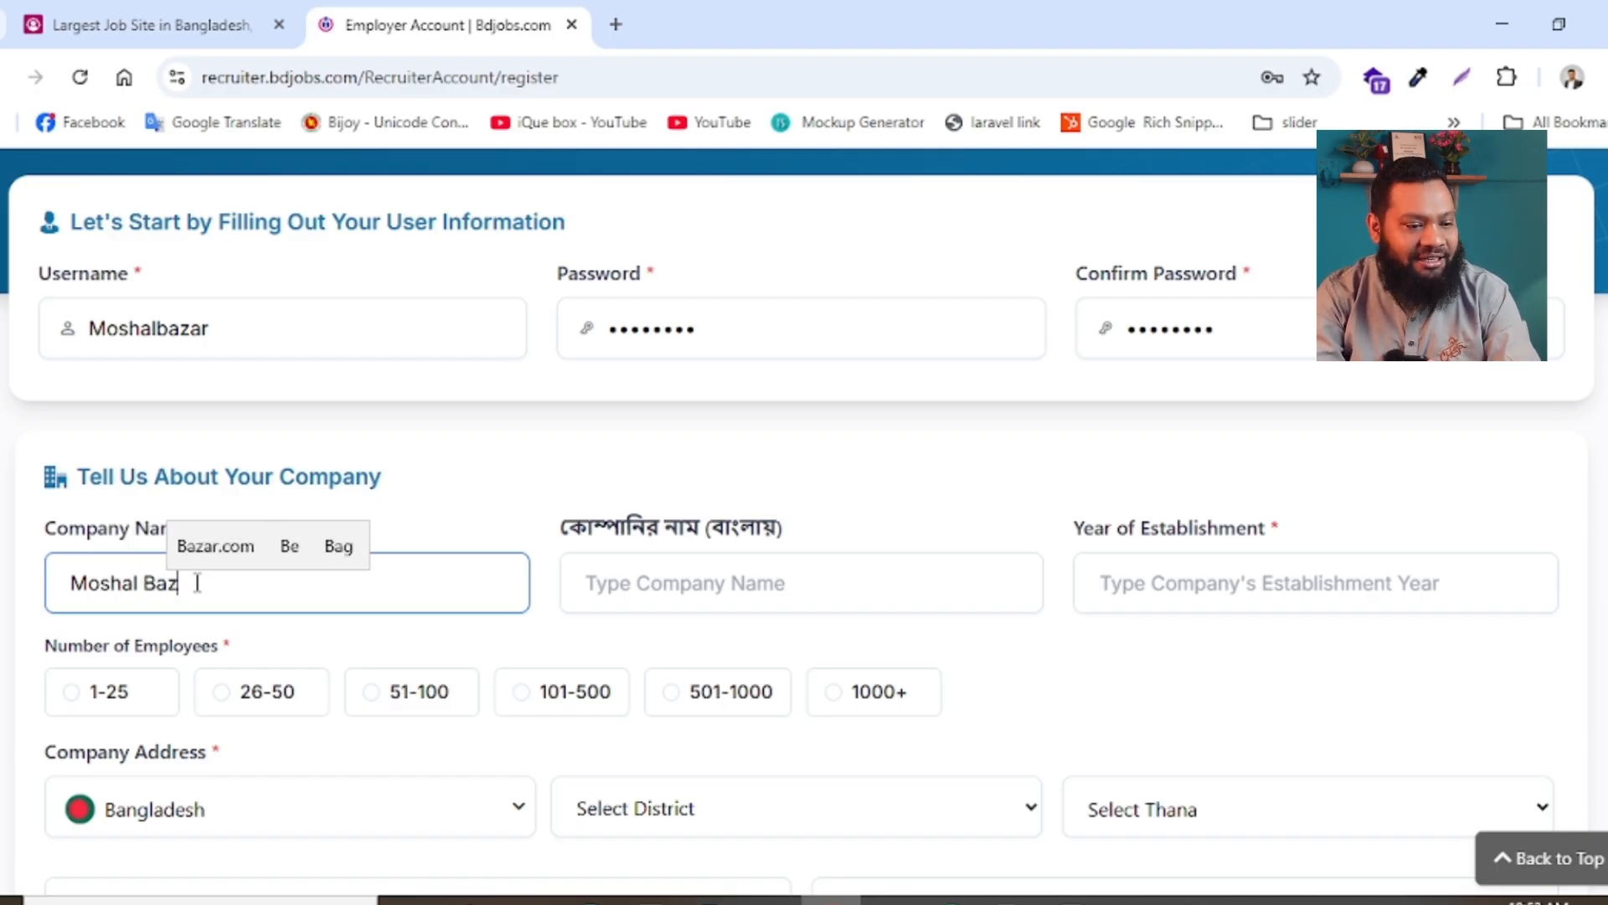
pyautogui.write('ar')
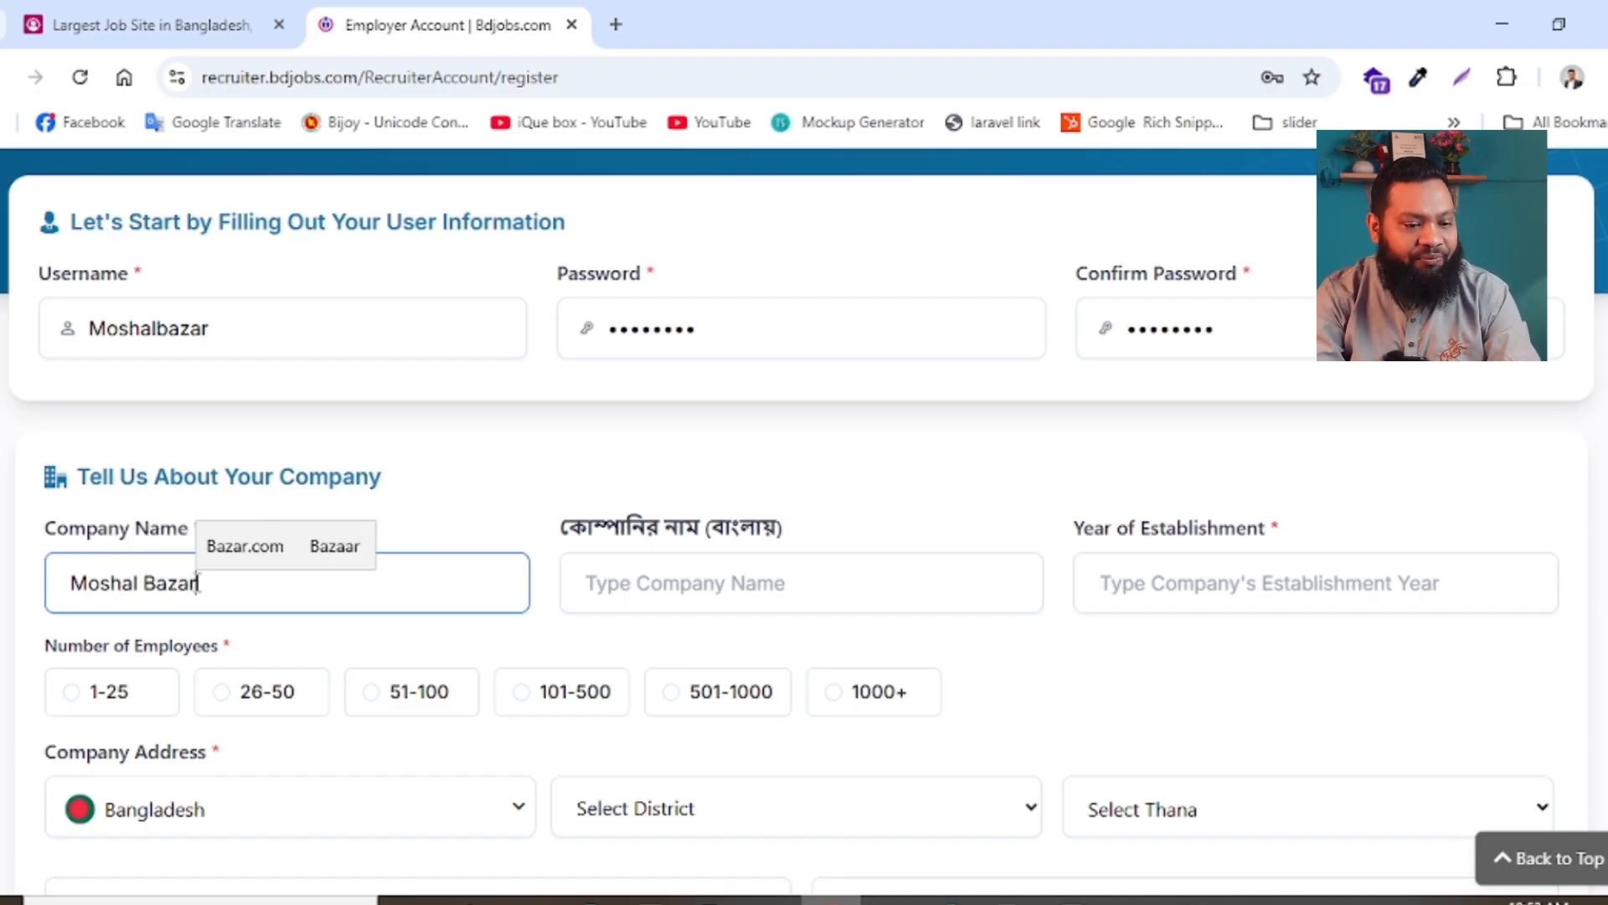
pyautogui.click(675, 584)
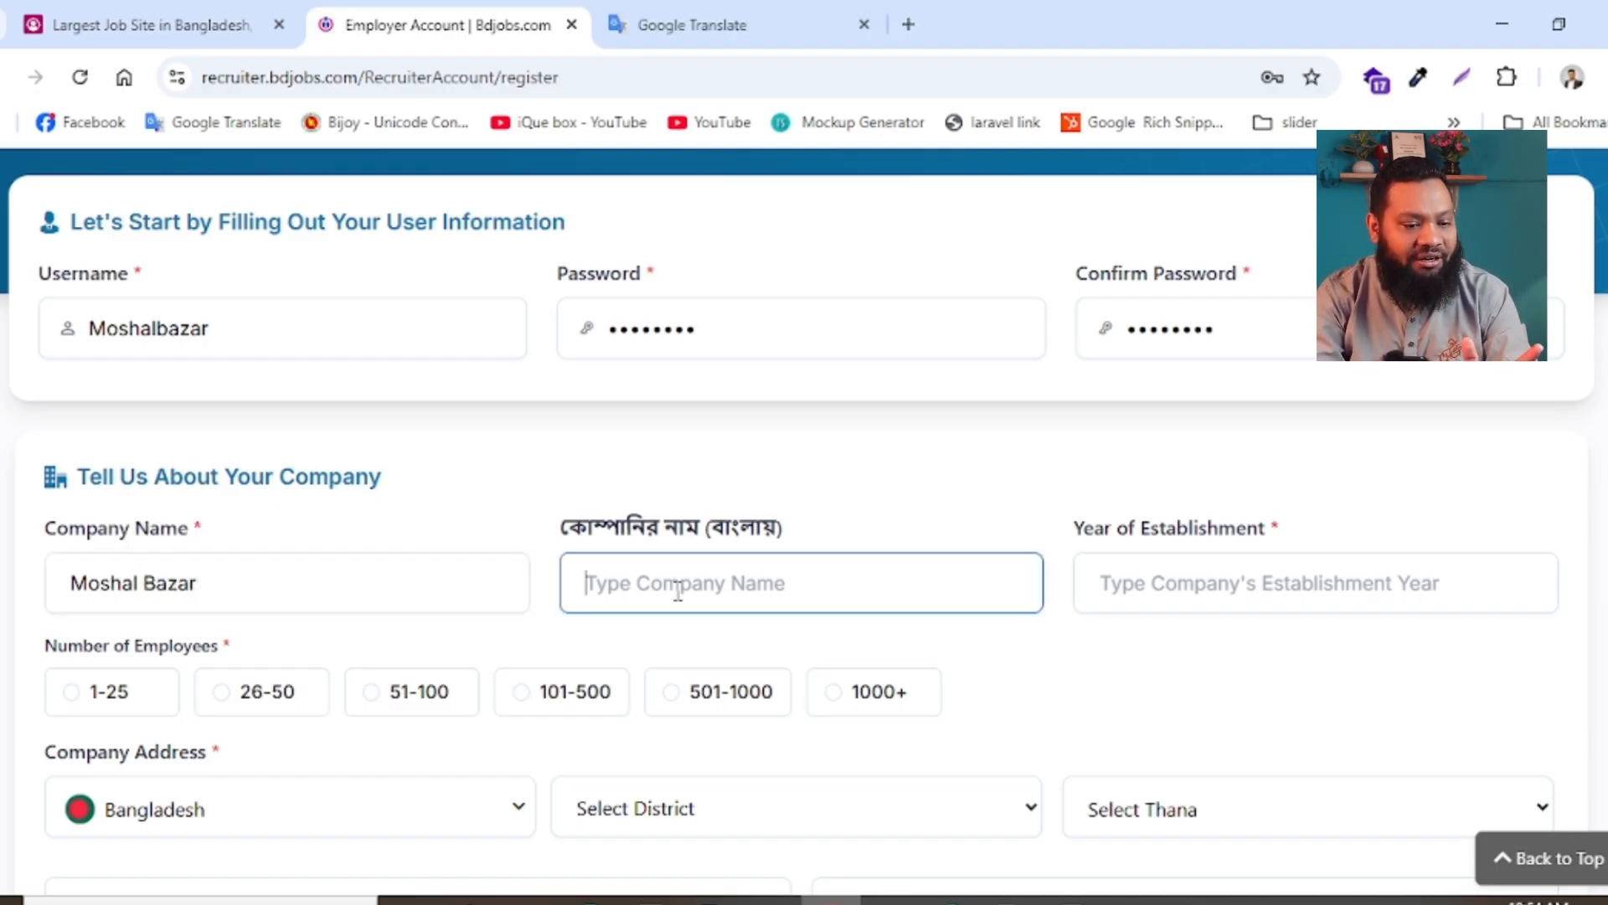
pyautogui.write('মশাল বাজার')
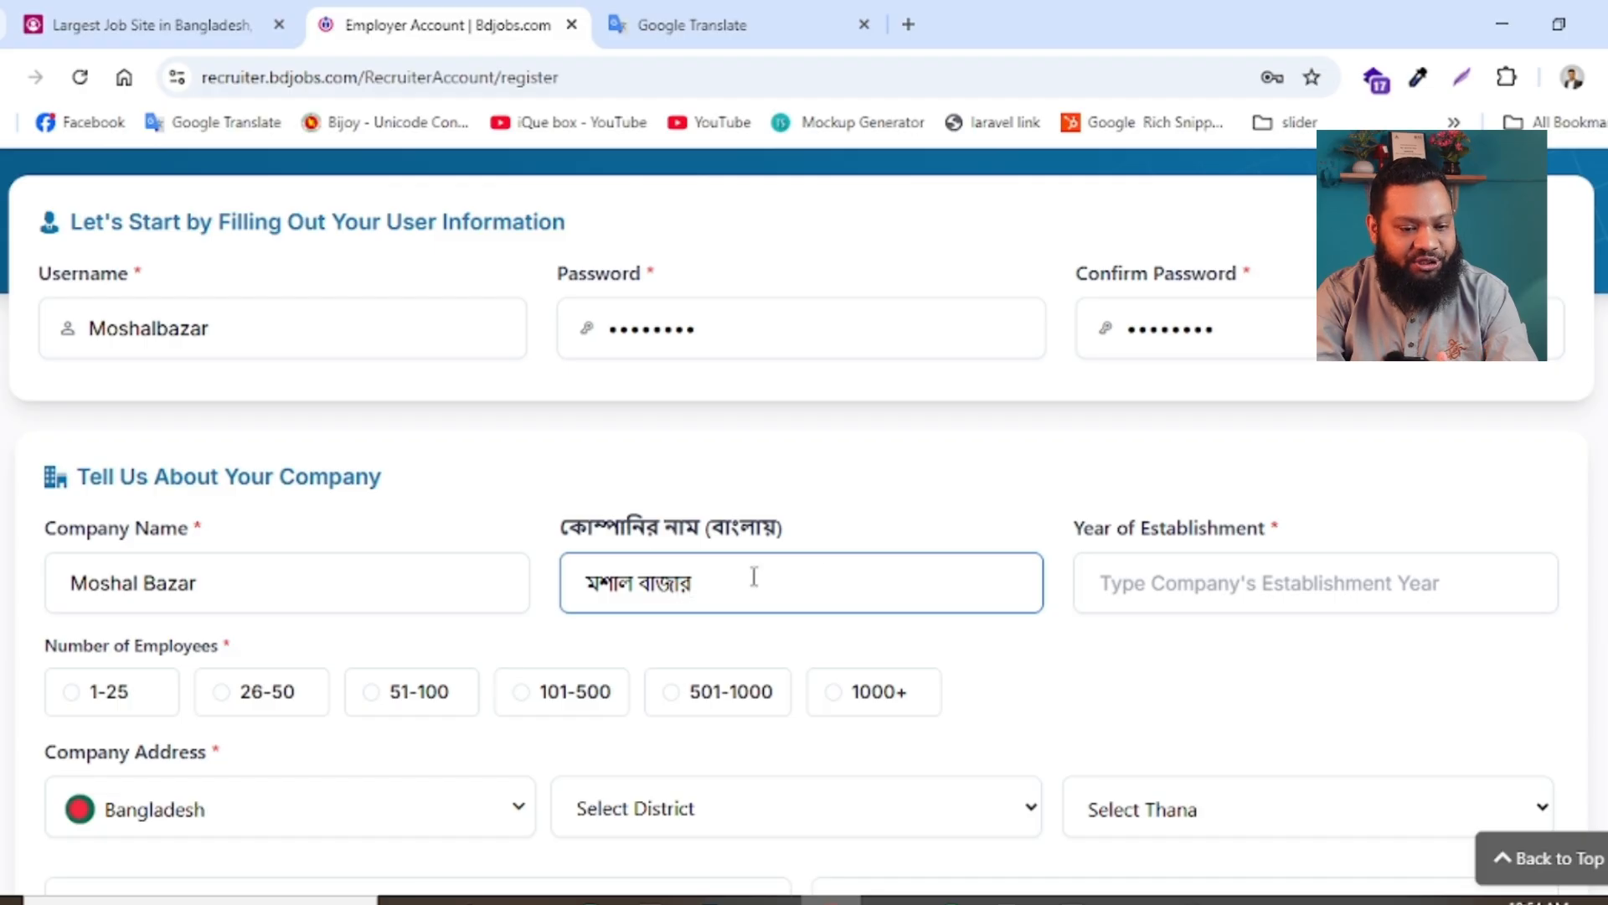
pyautogui.click(1250, 577)
pyautogui.write('2026')
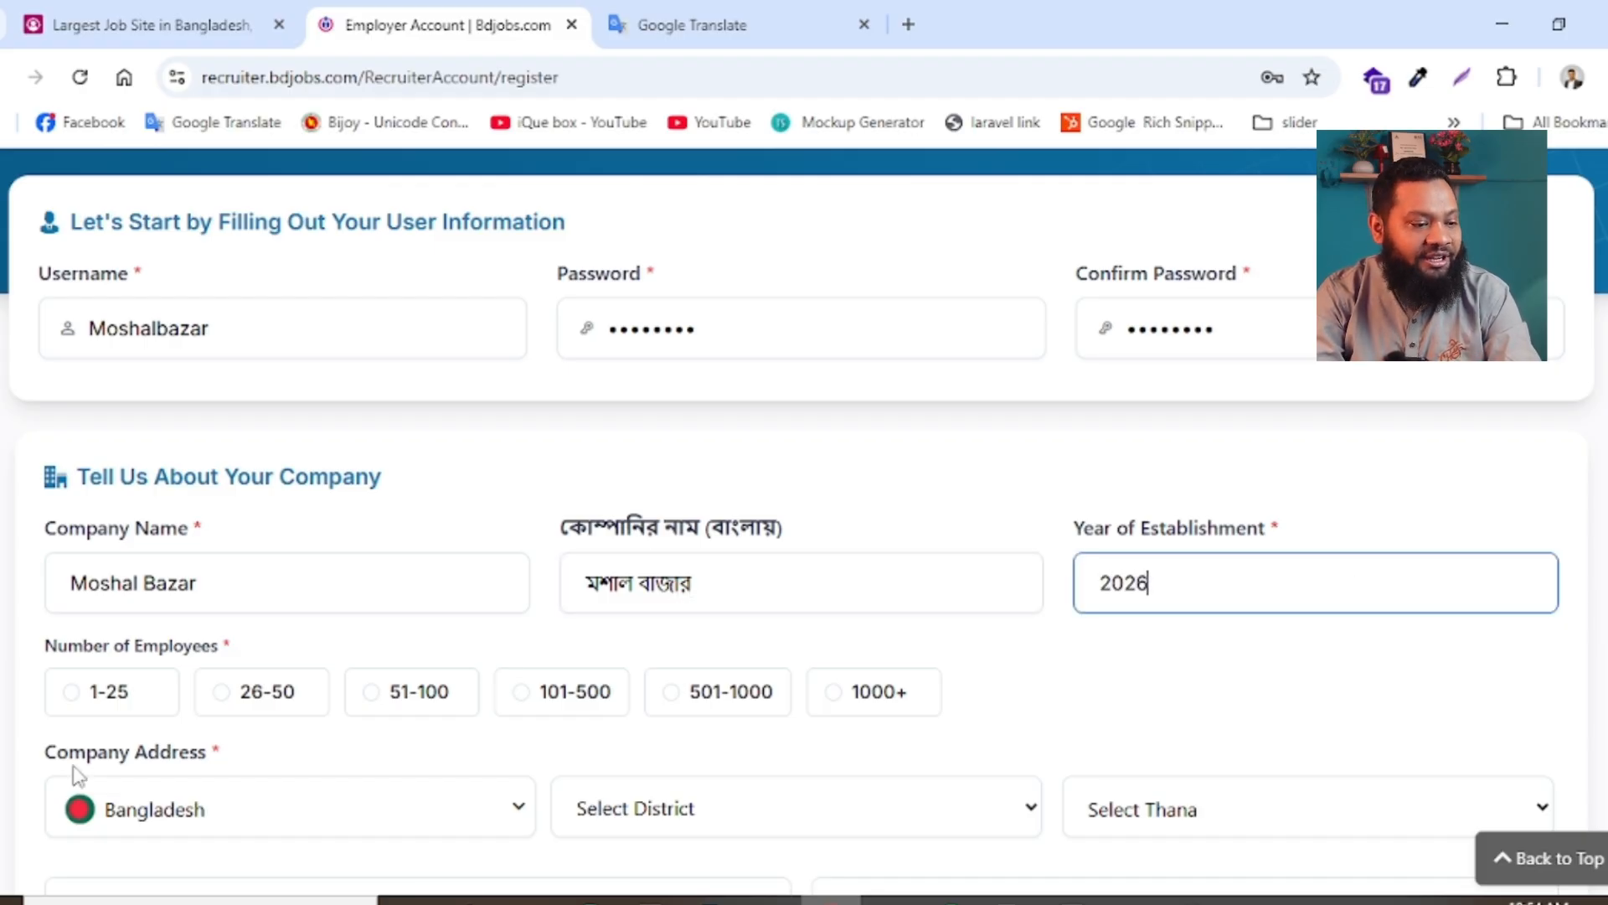
# Step: Set employees to 1-25, district to Naogaon and thana to Sapahar
pyautogui.click(72, 710)
pyautogui.moveTo(18, 653); pyautogui.dragTo(254, 653)
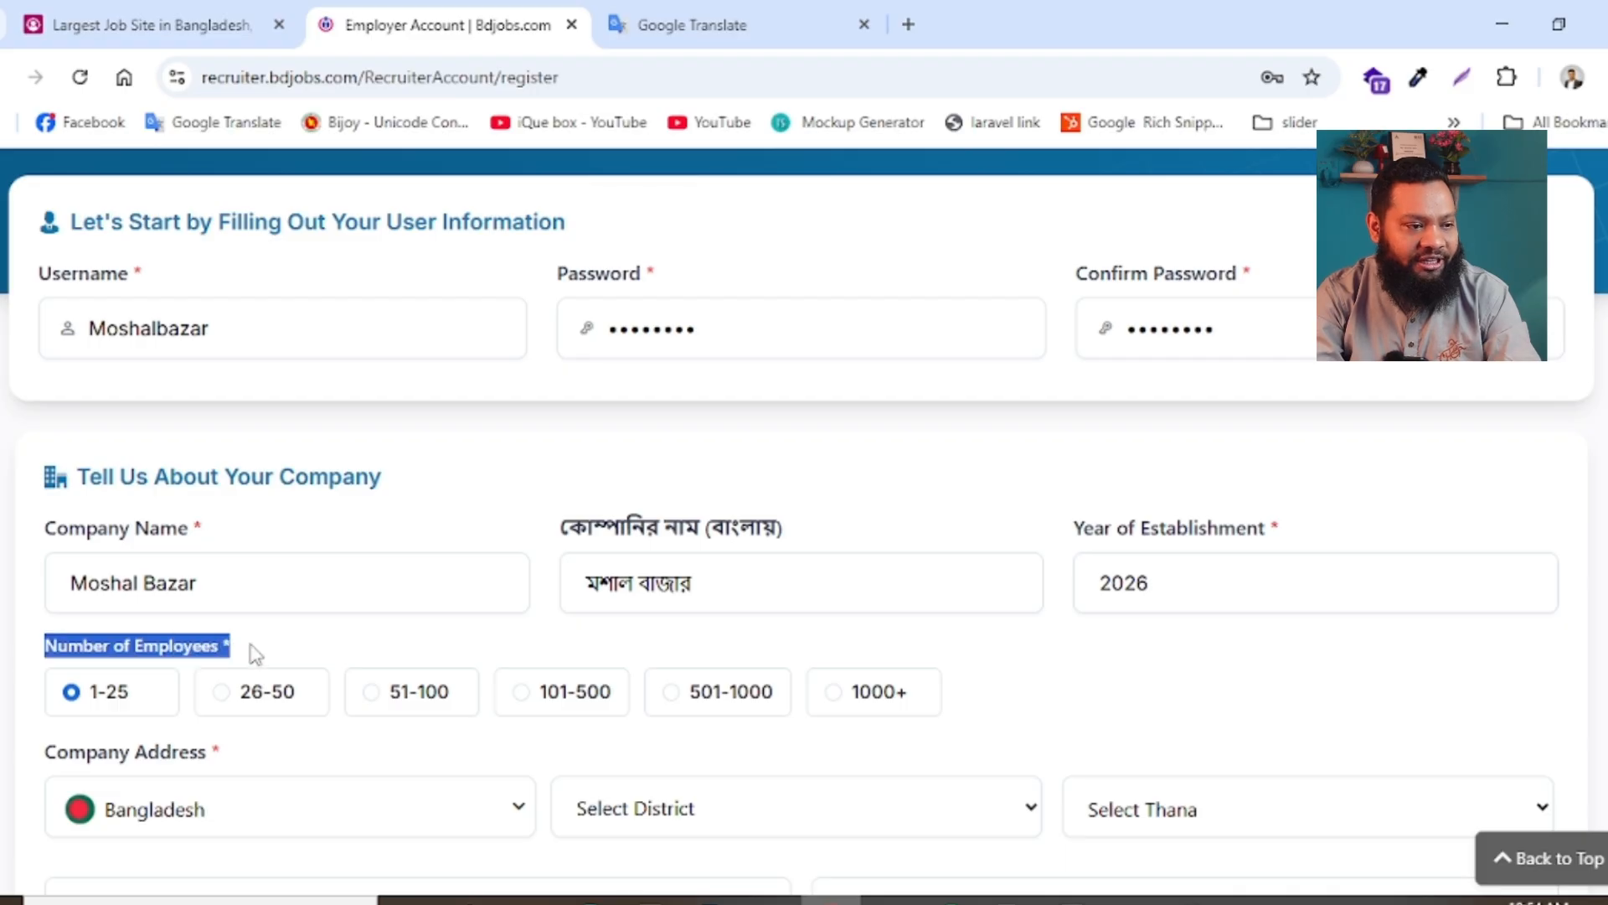
pyautogui.scroll(-5, 254, 653)
pyautogui.click(680, 319)
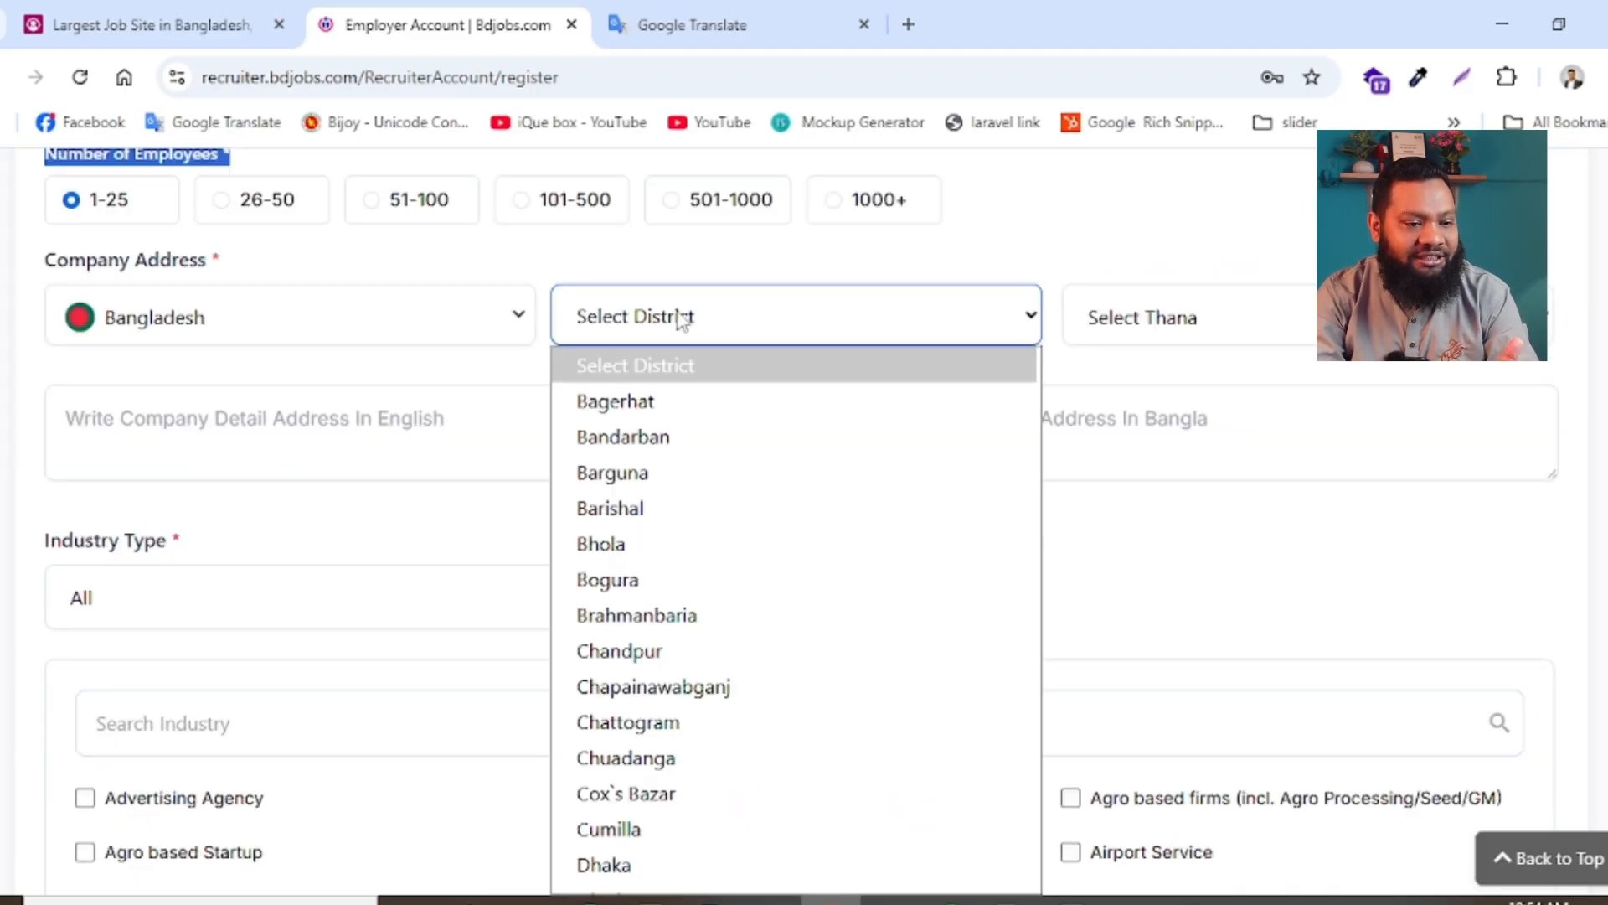
pyautogui.press('n')
pyautogui.click(635, 879)
pyautogui.click(1244, 322)
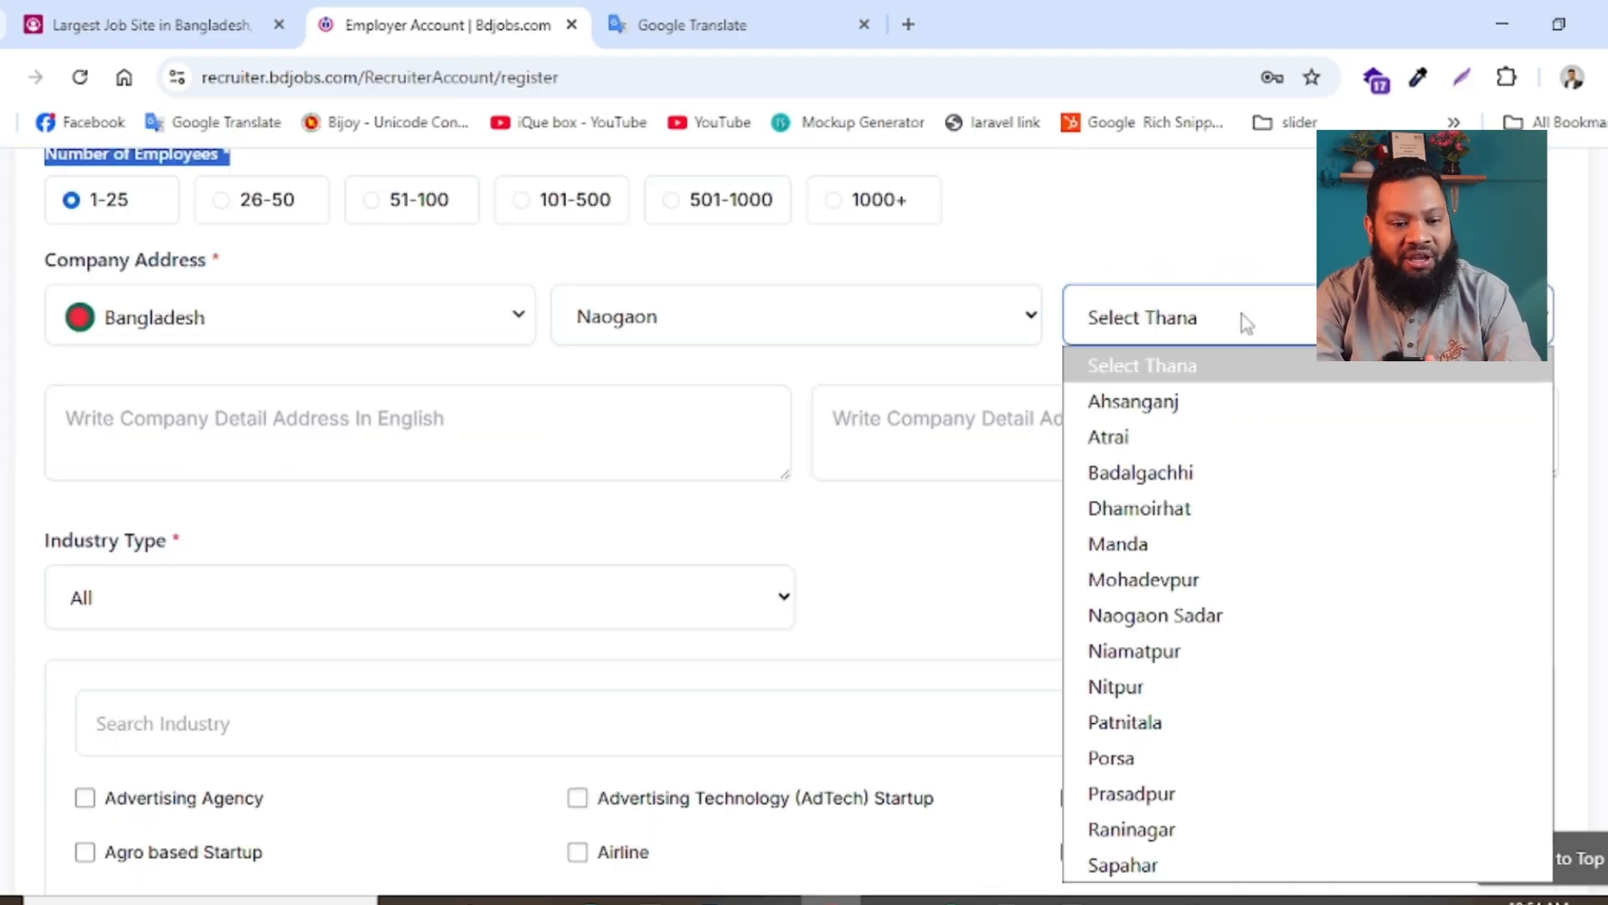
pyautogui.press('s')
pyautogui.click(1132, 861)
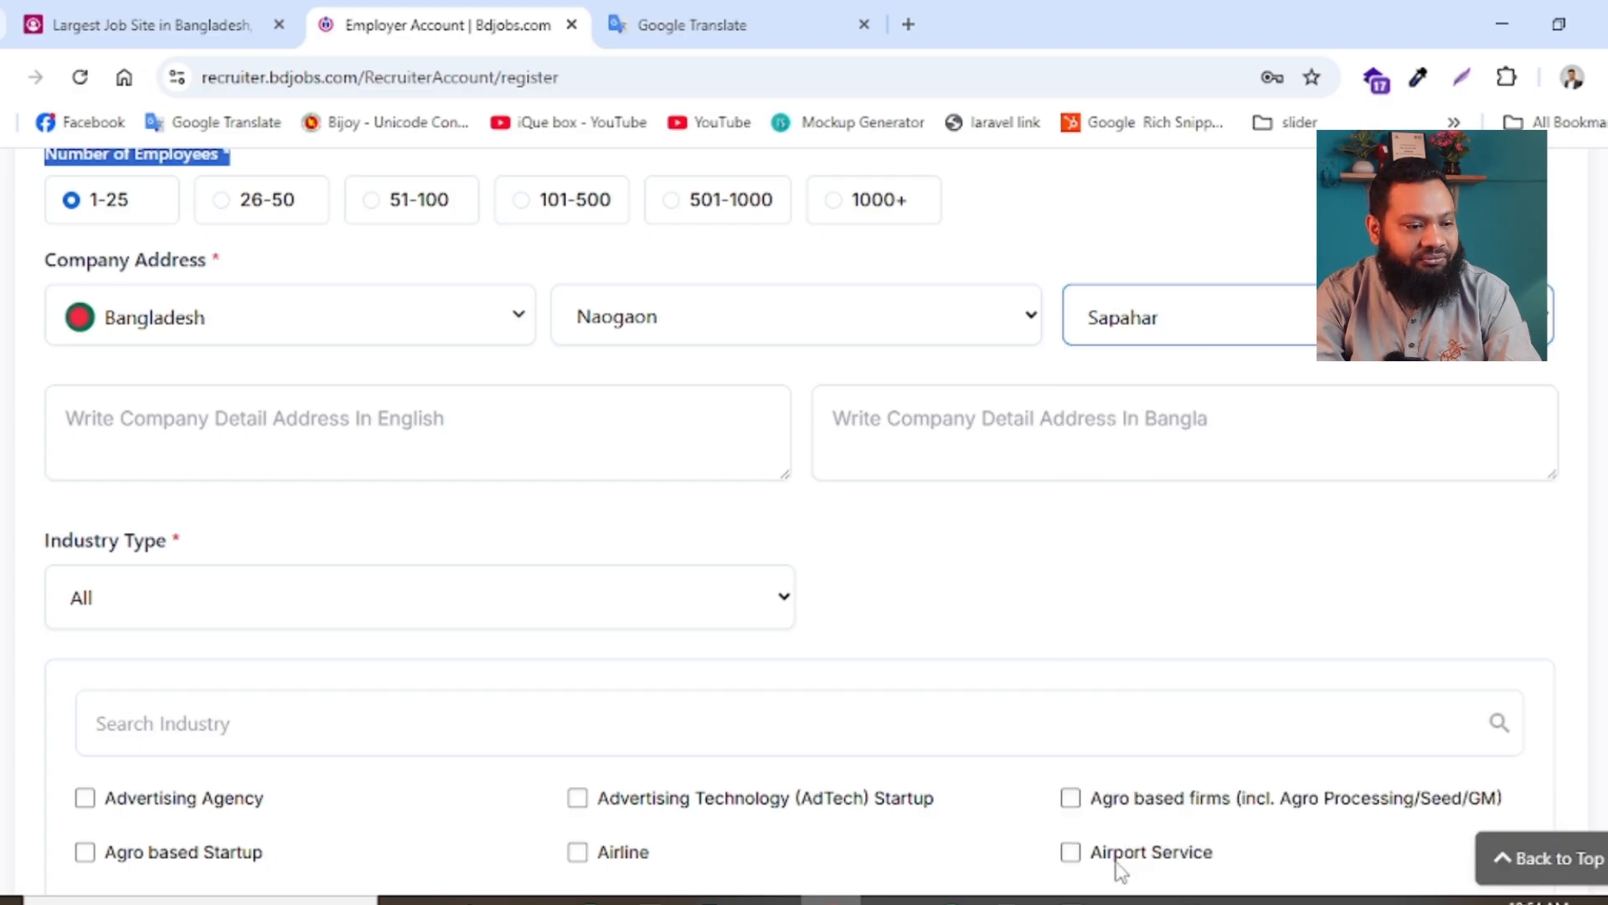
# Step: Paste the English and Bangla detail addresses of the company
pyautogui.click(344, 430)
pyautogui.write('Palpara Joypur, Sapahar, Naogaon')
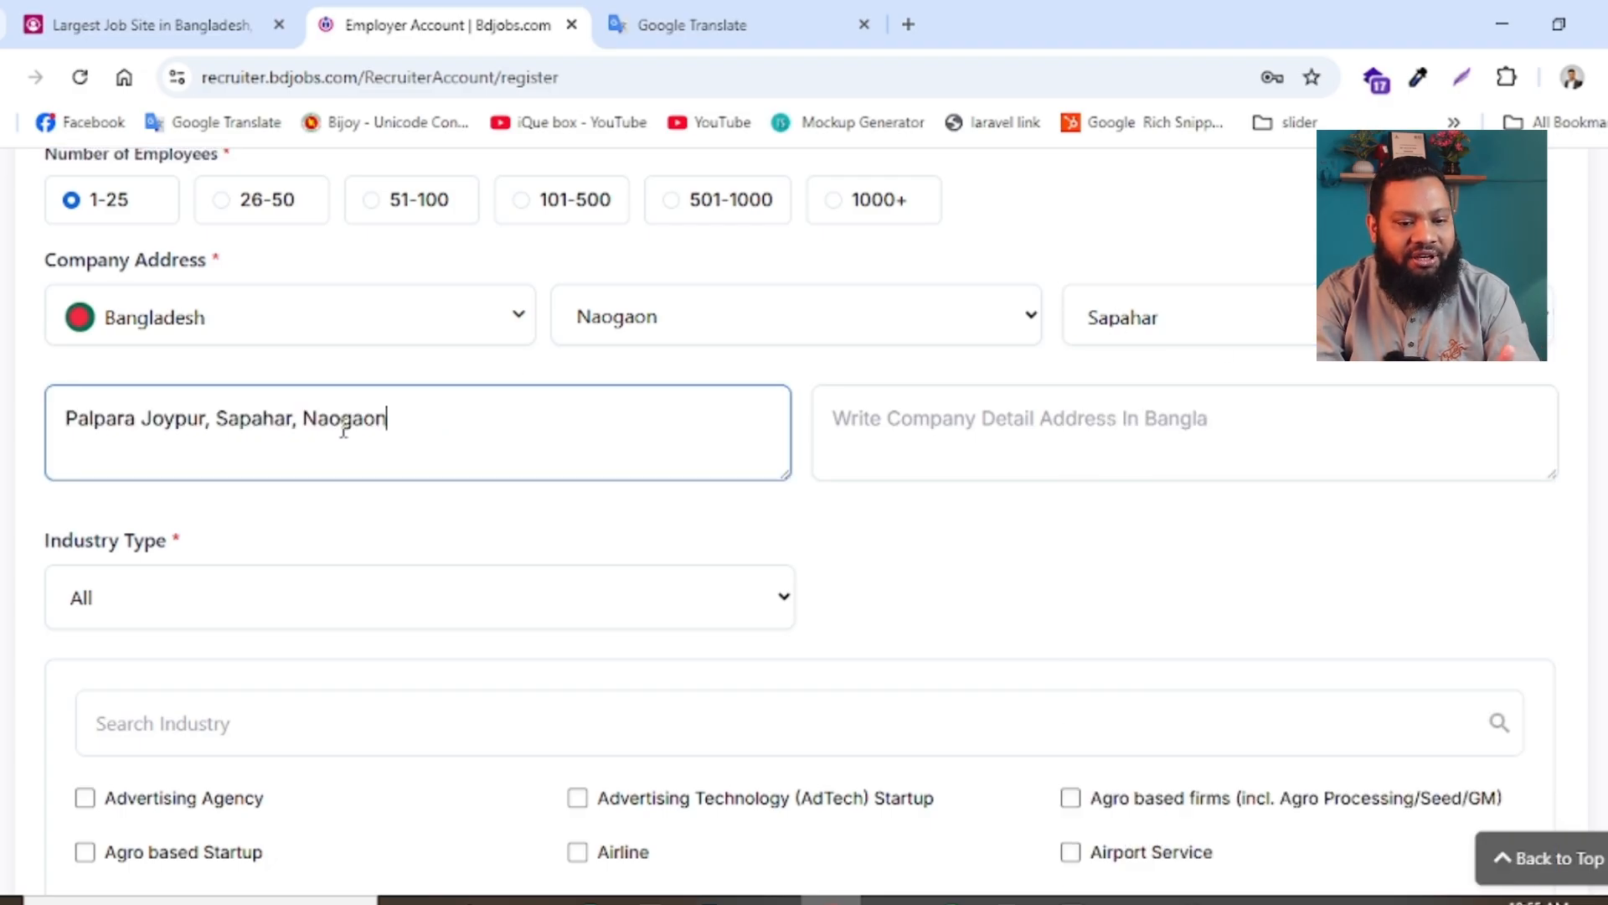
pyautogui.click(940, 445)
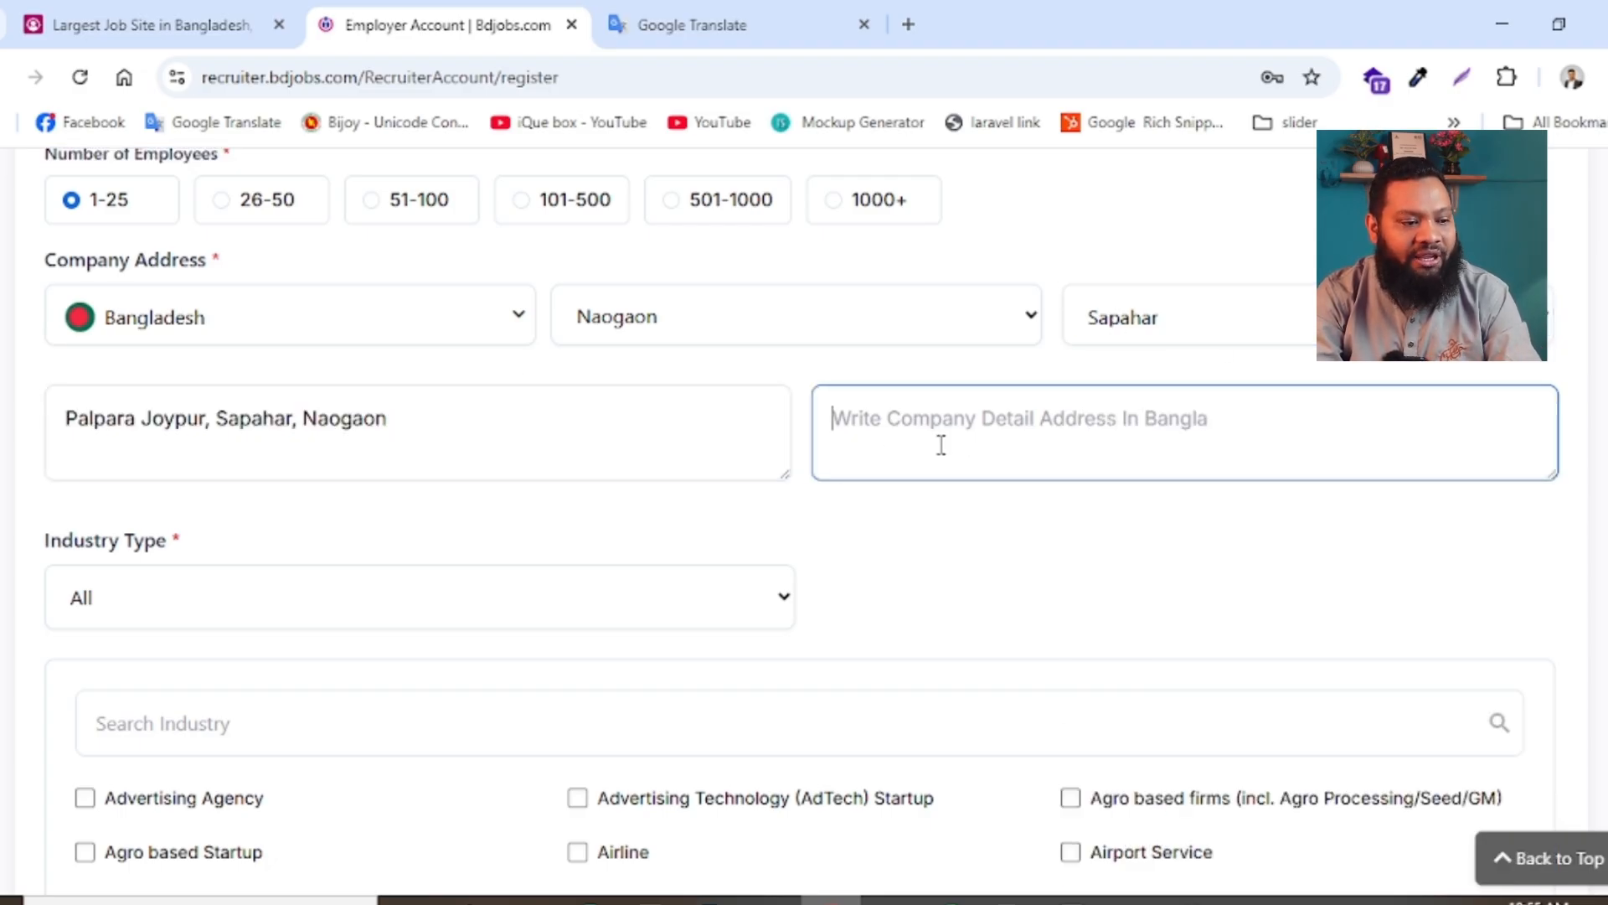
pyautogui.write('পালপাড়া জয়পুর, সাপাহার, নওগাঁ')
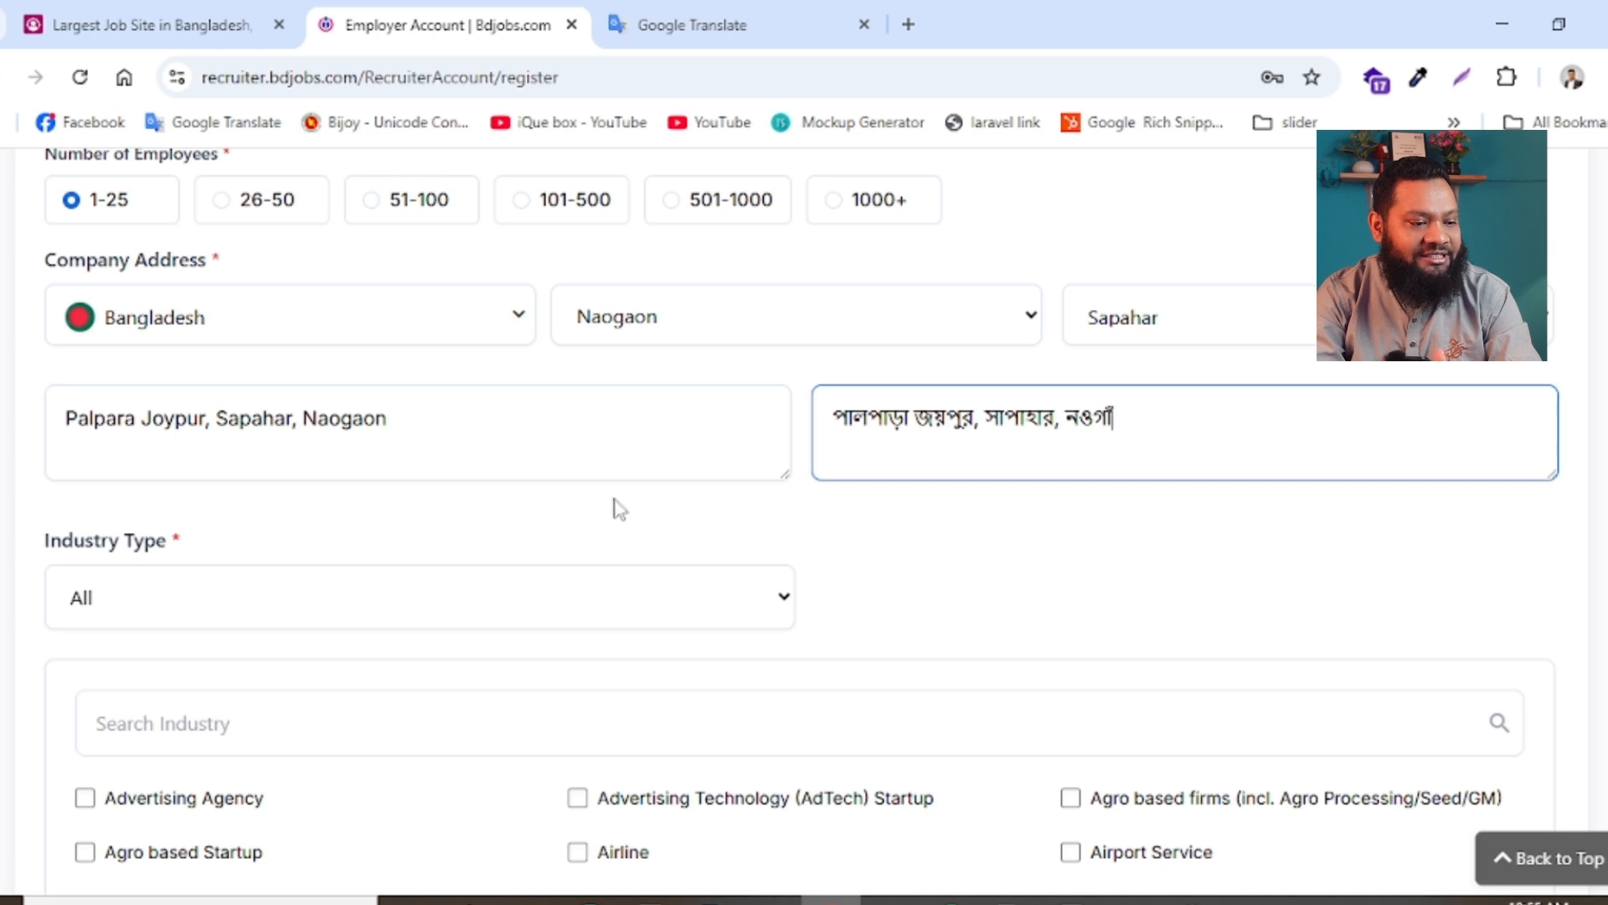
pyautogui.moveTo(51, 542); pyautogui.dragTo(212, 557)
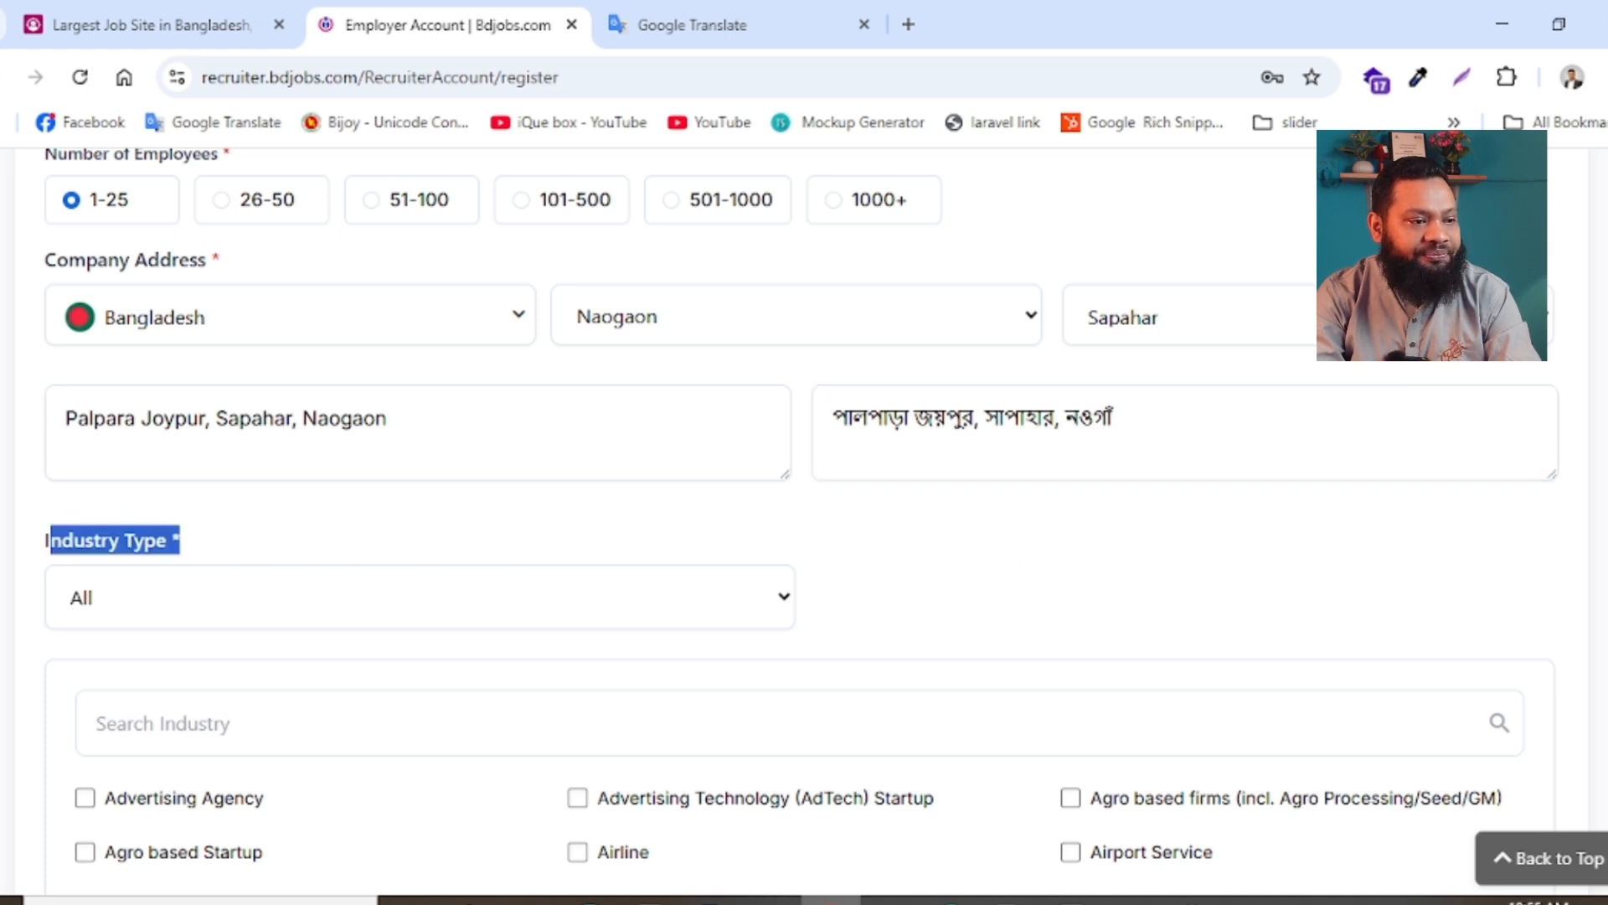
# Step: Set Industry Type to E-commerce/F-commerce and tick E-commerce, E-commerce Startup and F-commerce
pyautogui.click(543, 617)
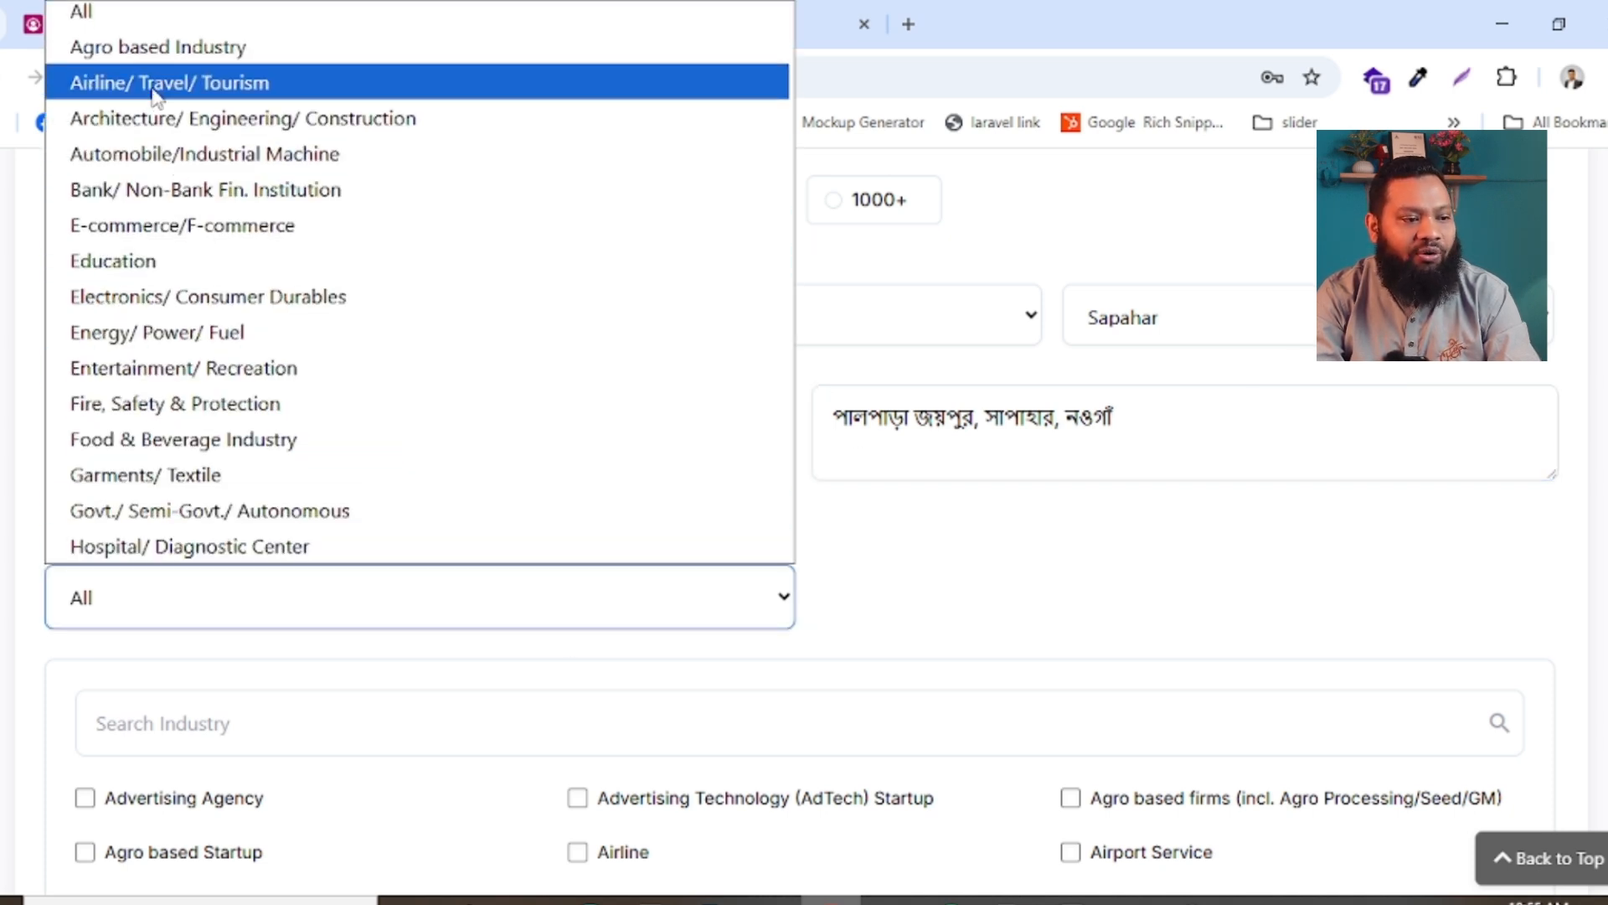
pyautogui.scroll(1, 151, 87)
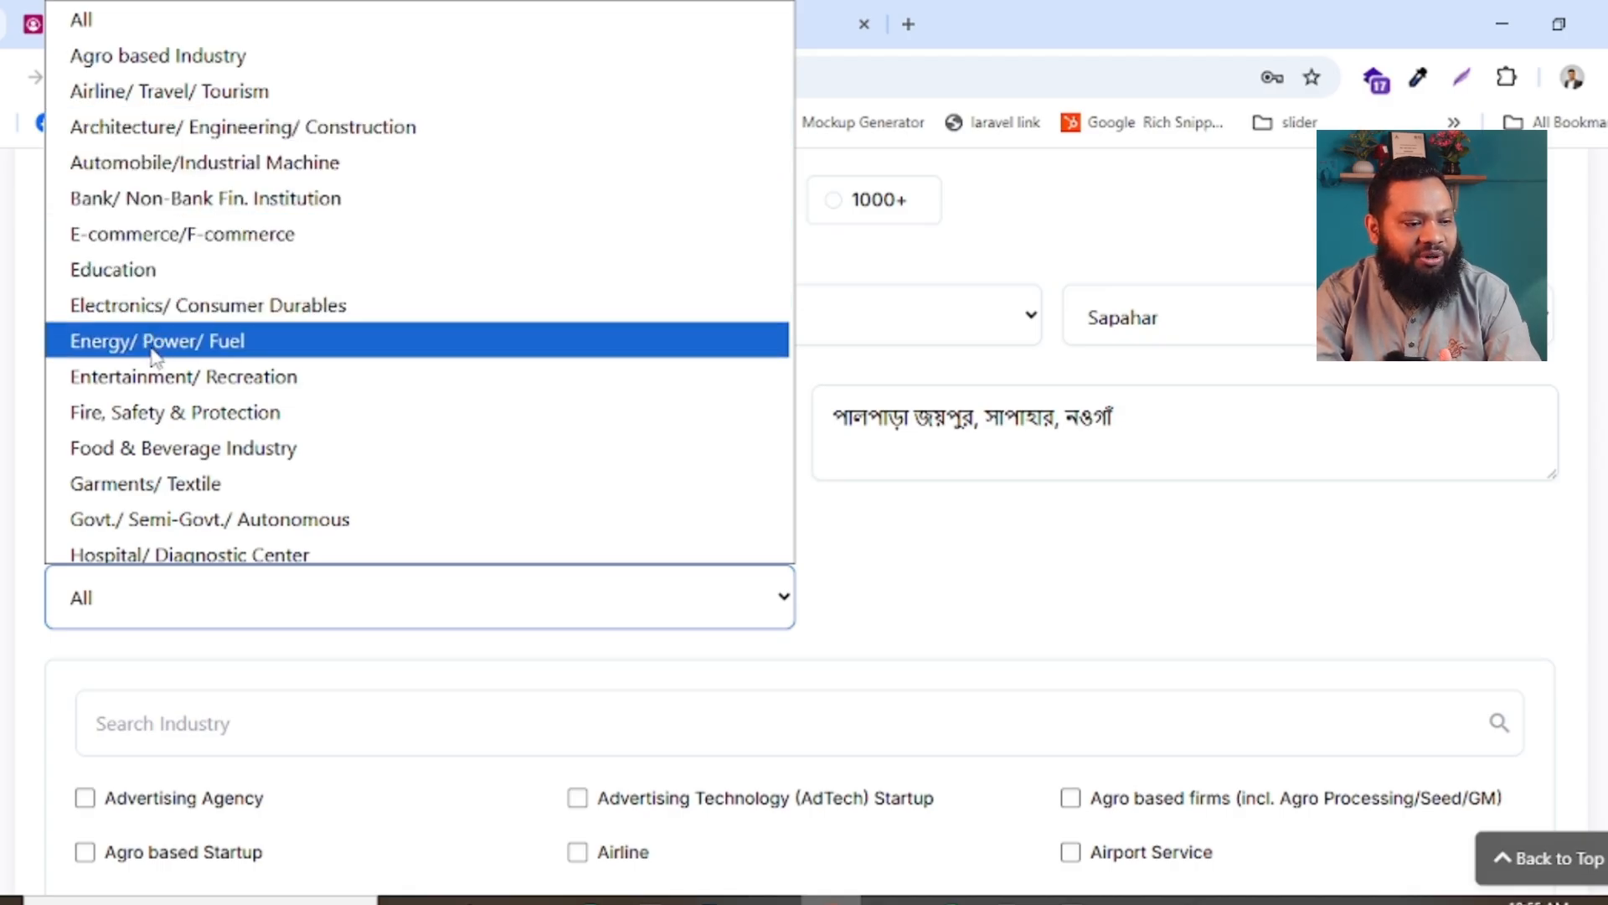
pyautogui.scroll(-1, 144, 419)
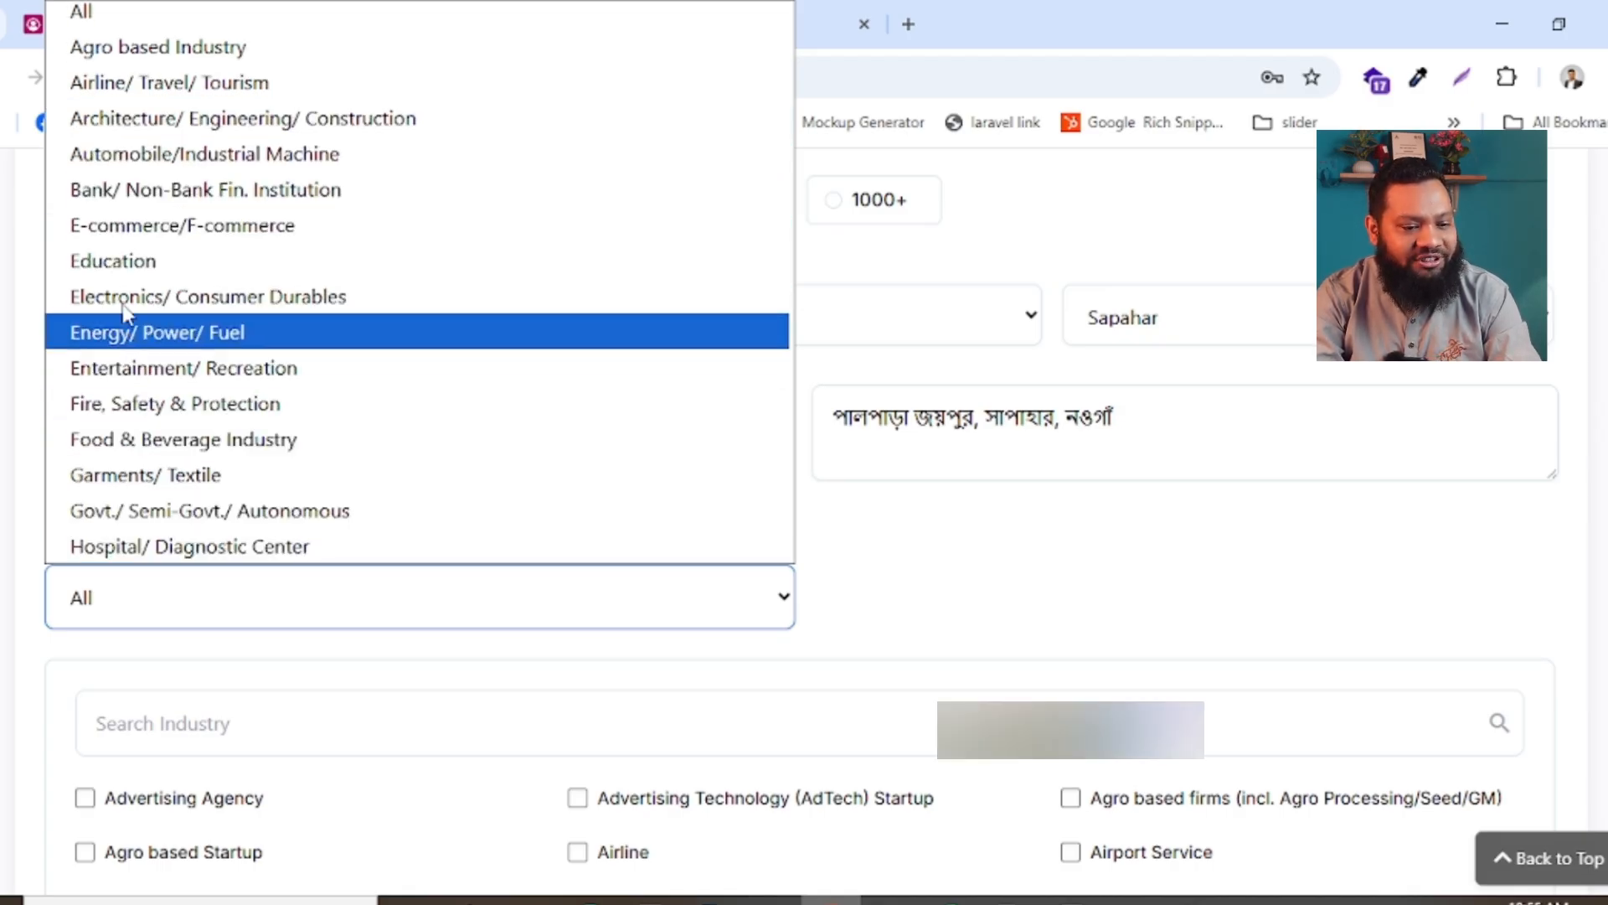
pyautogui.click(132, 226)
pyautogui.press('Tab')
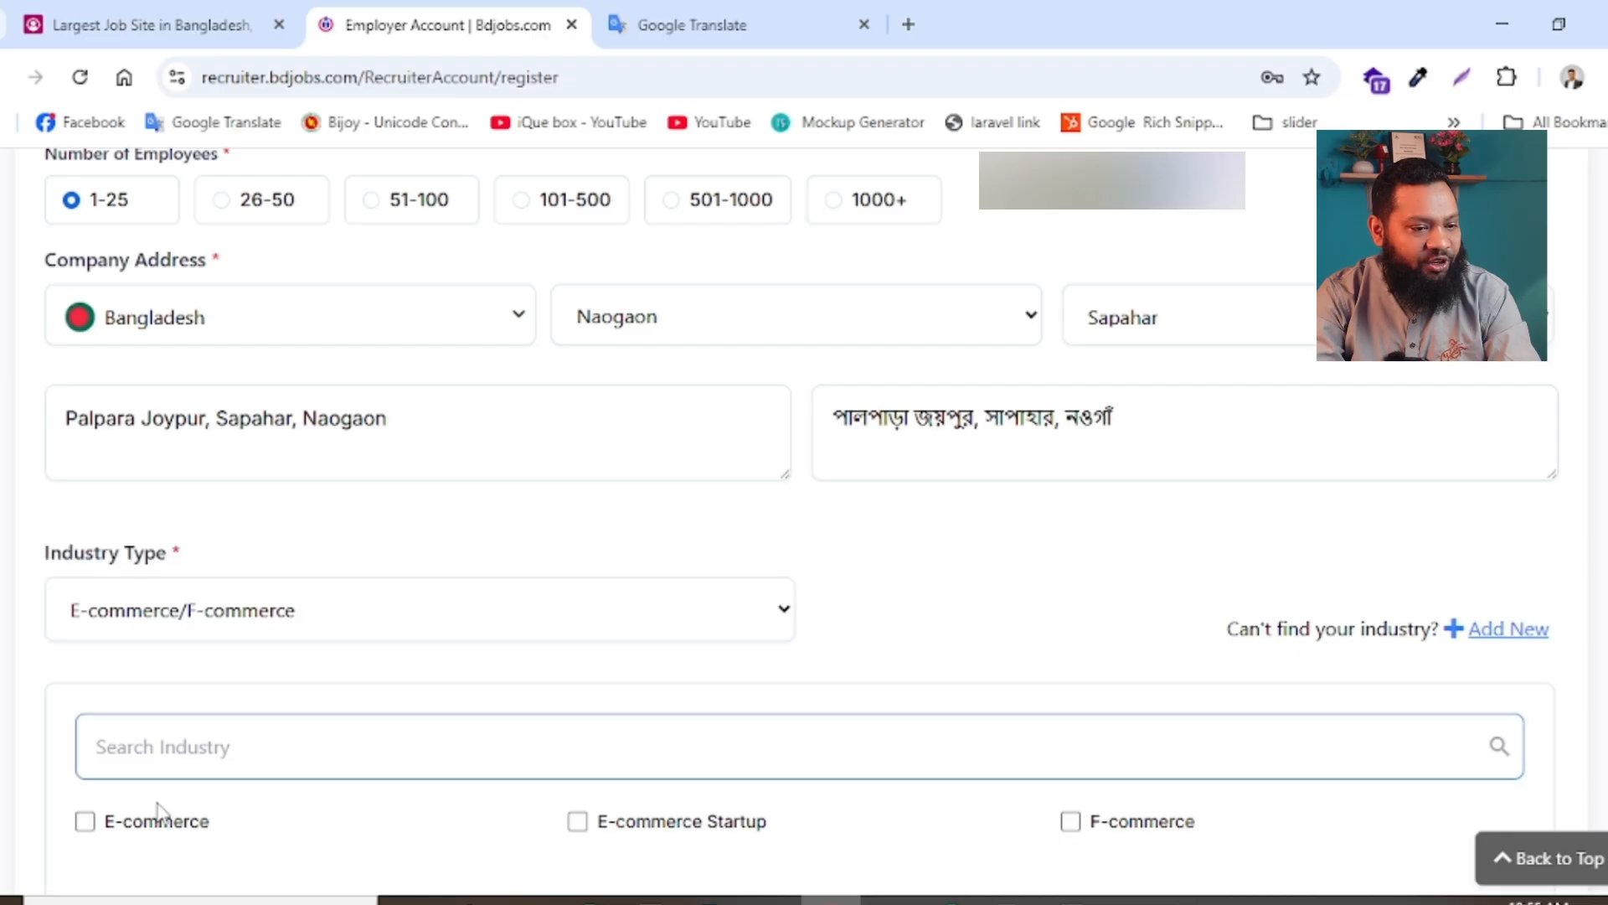
pyautogui.click(130, 823)
pyautogui.click(165, 746)
pyautogui.scroll(-5, 165, 747)
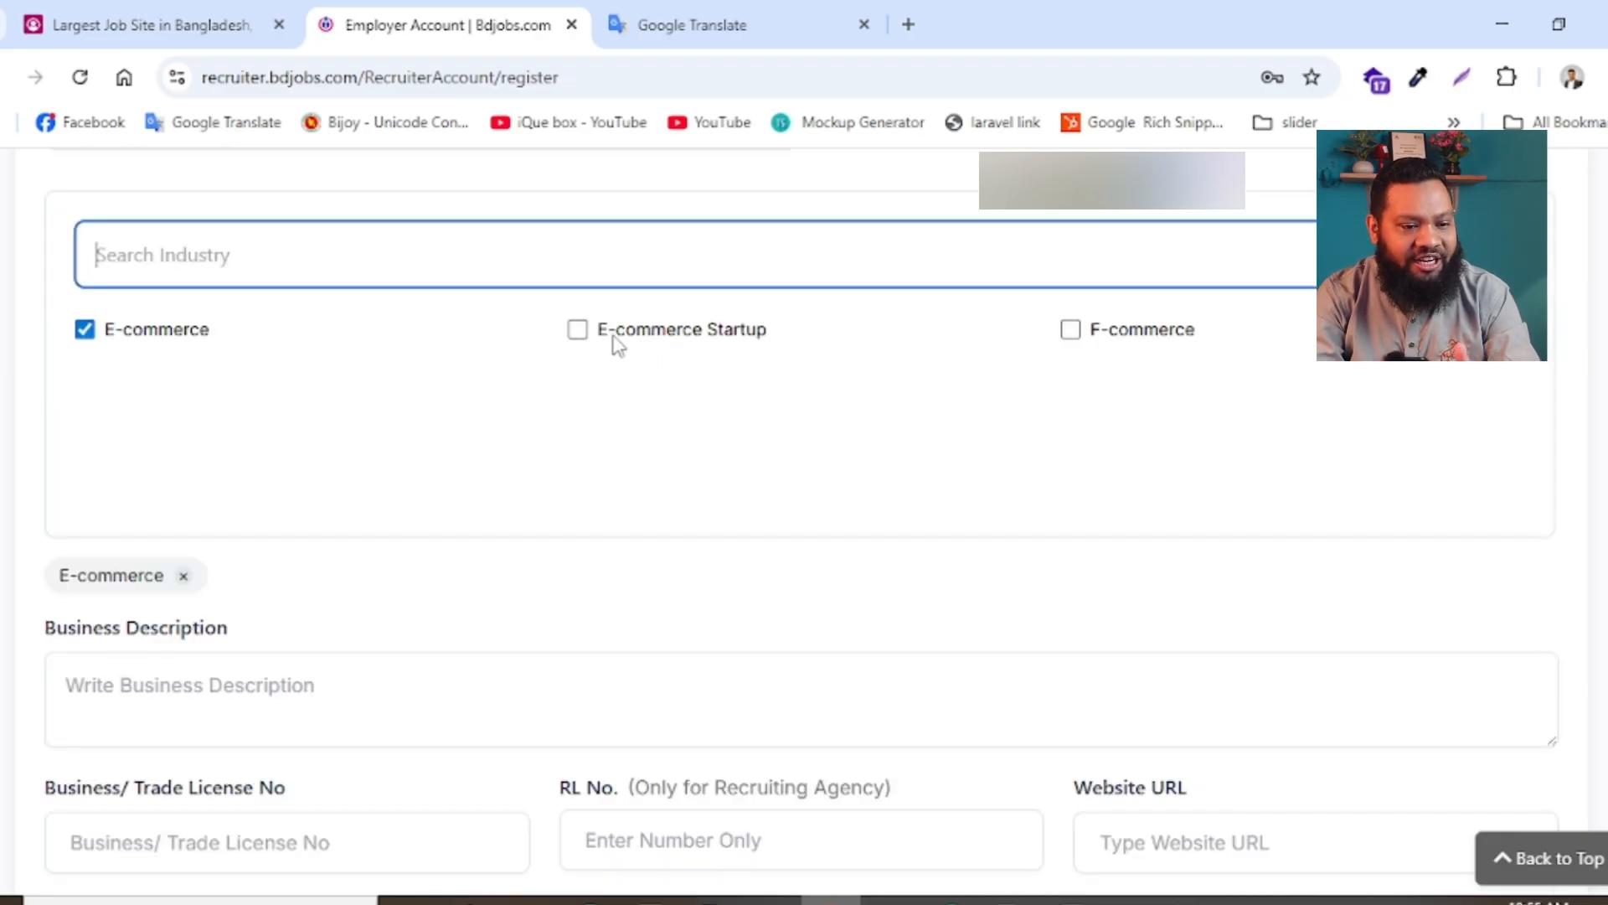
pyautogui.click(616, 331)
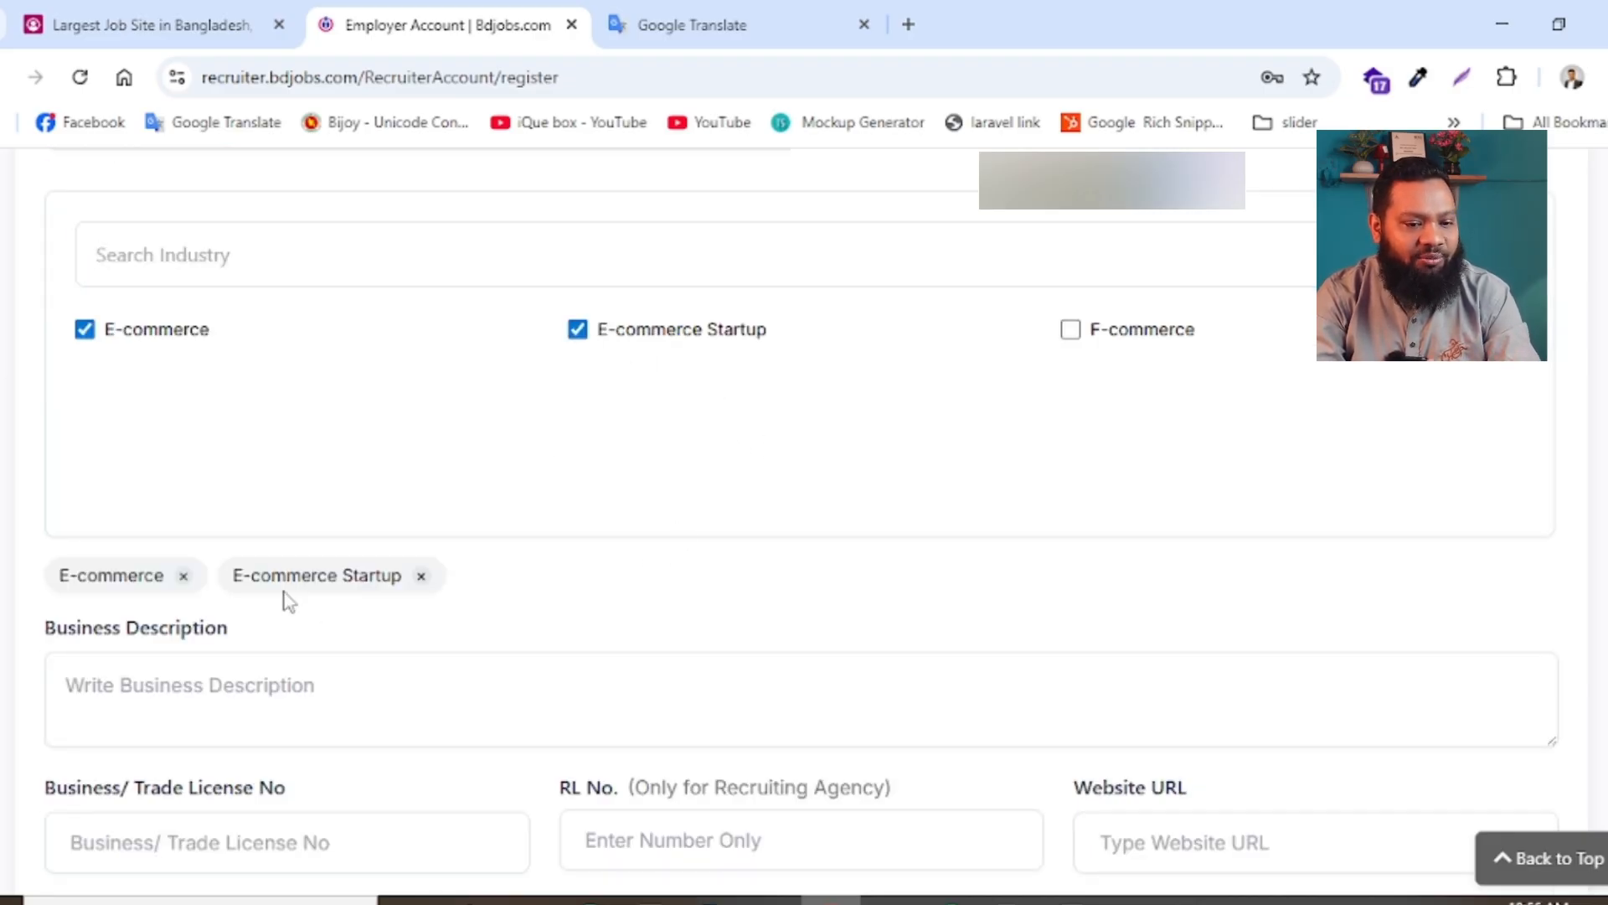
pyautogui.click(1071, 331)
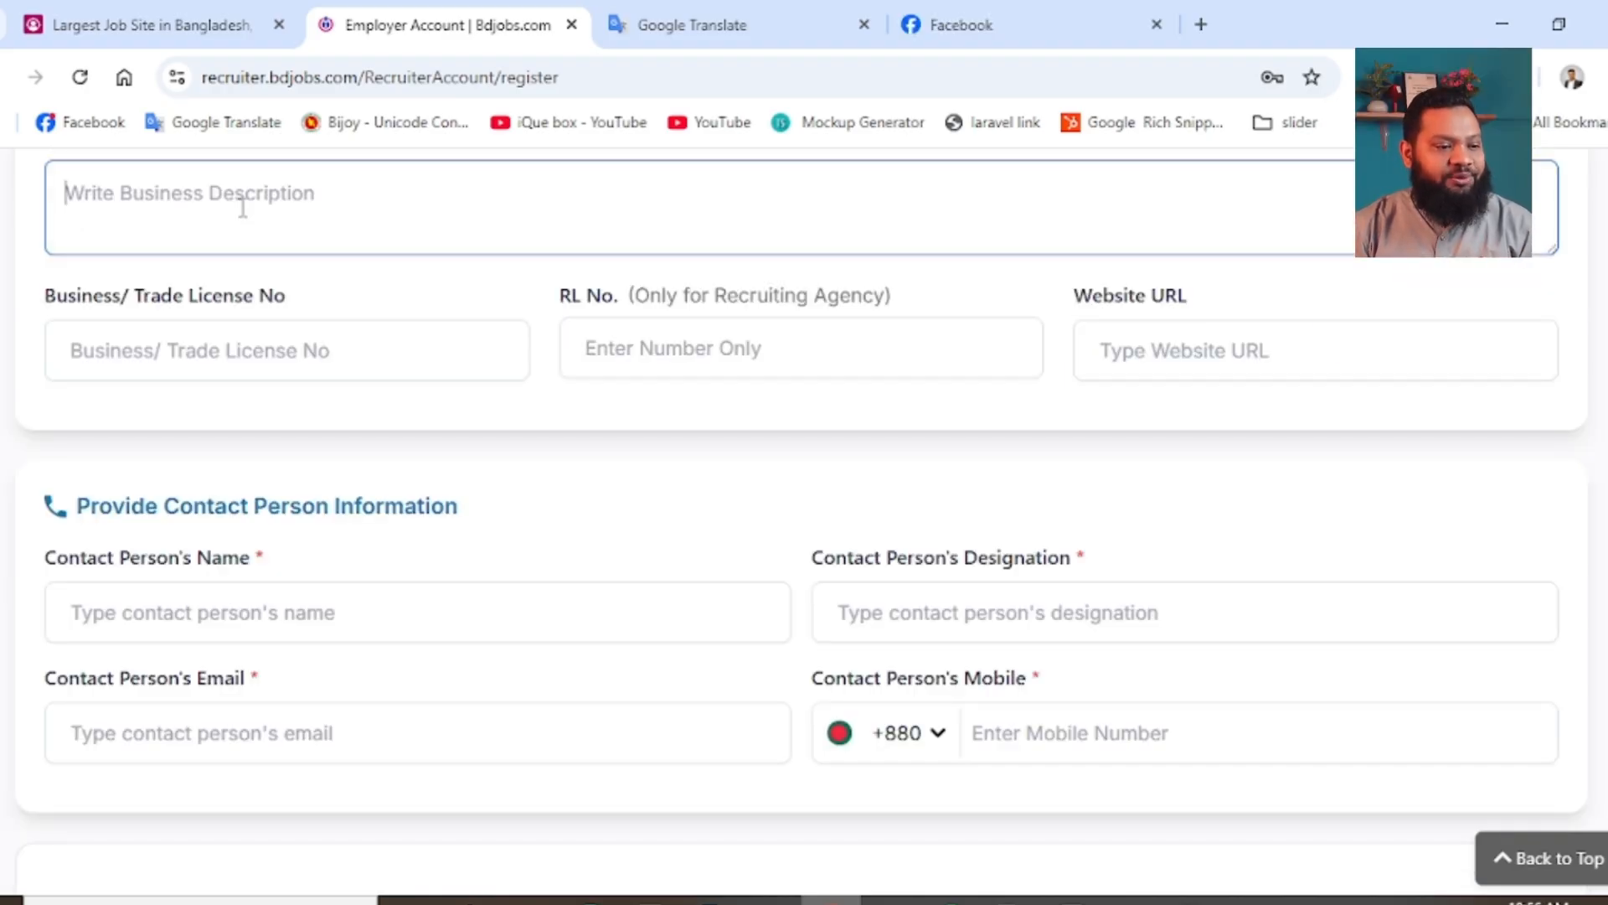
pyautogui.click(244, 210)
pyautogui.write('Moshal Bazar হলো আপনার বিশ্বস্ত অনলাইন মার্কেটপ্লেস, যেখানে পাবেন fresh seasonal mango, healthy food, gadgets এবং agriculture products—আমরা সরাসরি নিজস্ব farm থেকে fresh পণ্য সংগ্রহ করে আপনার দরজায় পৌঁছে দেই, যাতে আপনি পান 100% quality.')
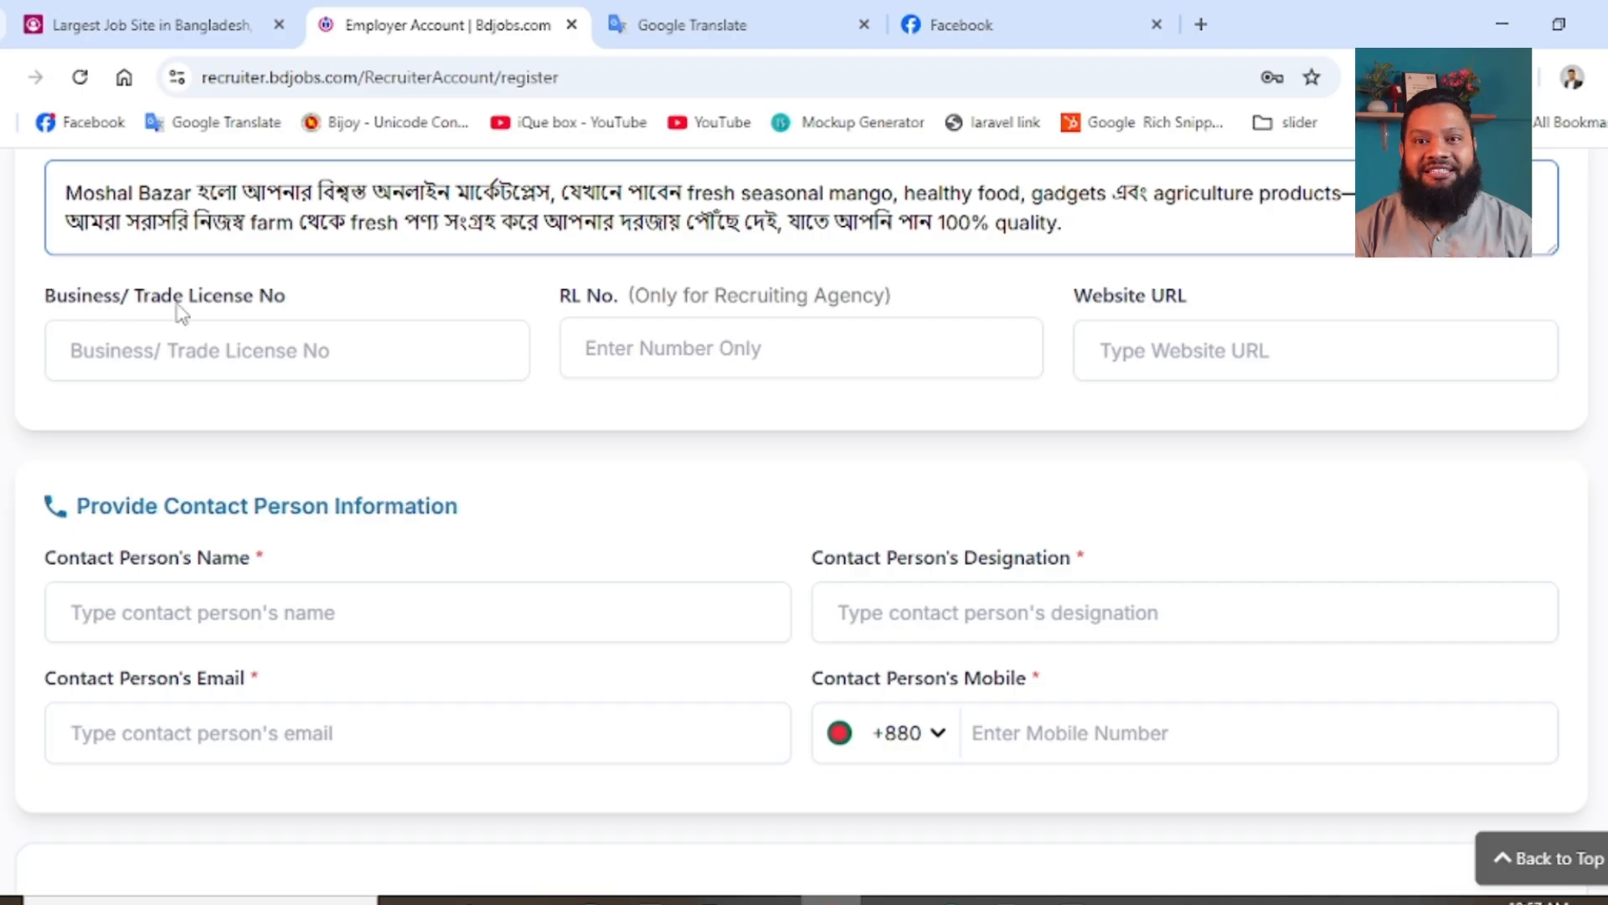
pyautogui.moveTo(47, 306); pyautogui.dragTo(307, 304)
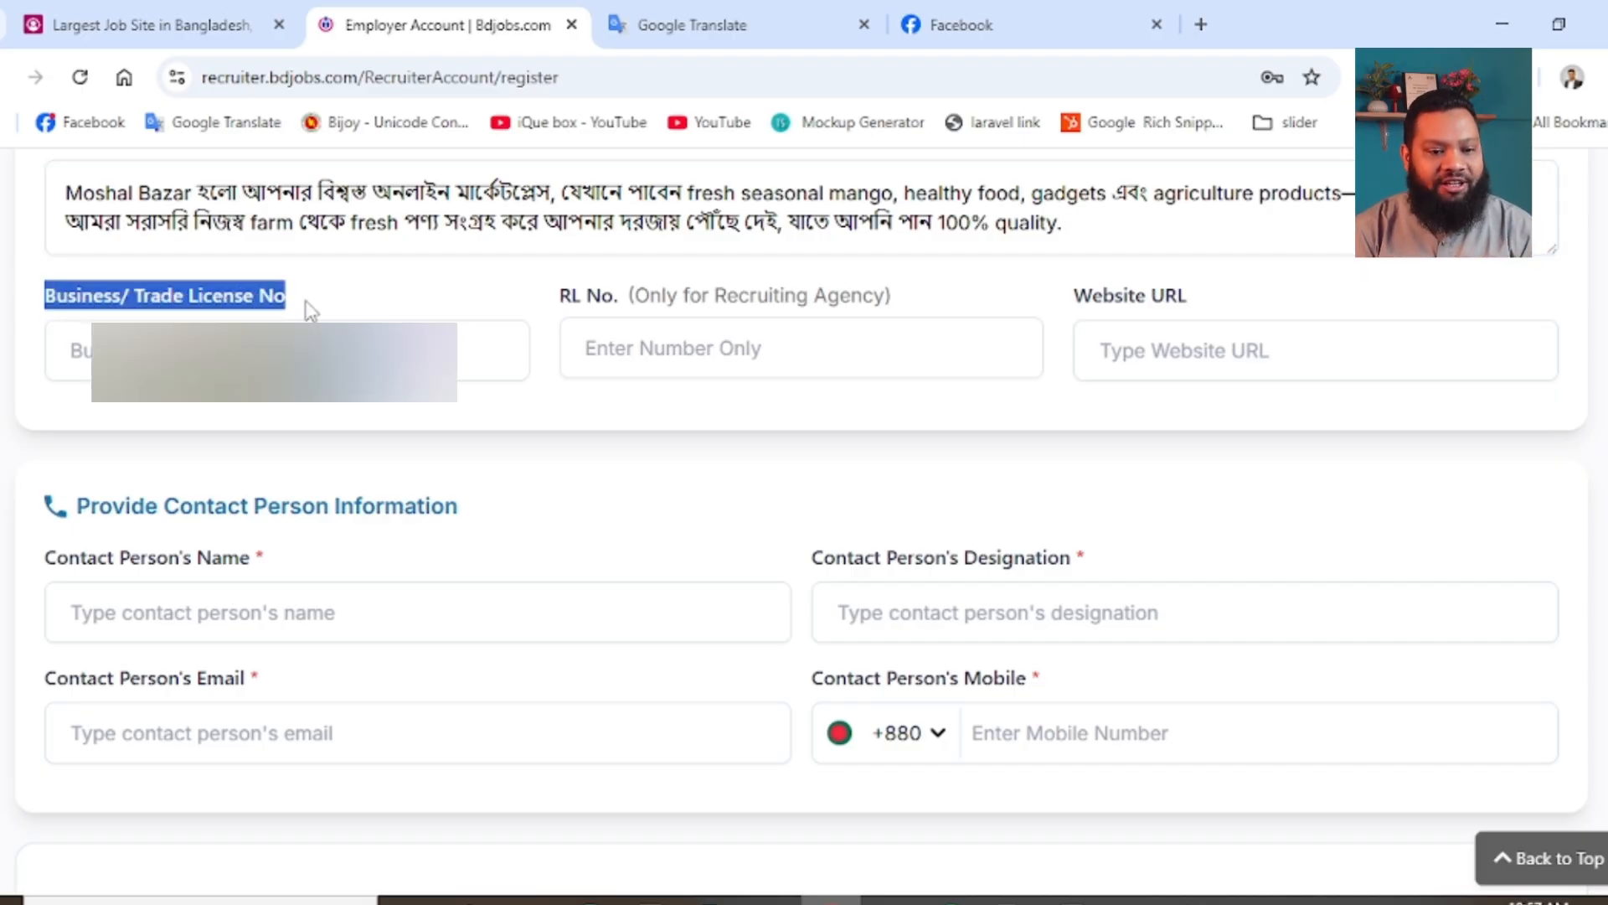
pyautogui.click(275, 351)
pyautogui.hotkey('ctrl', 'v')
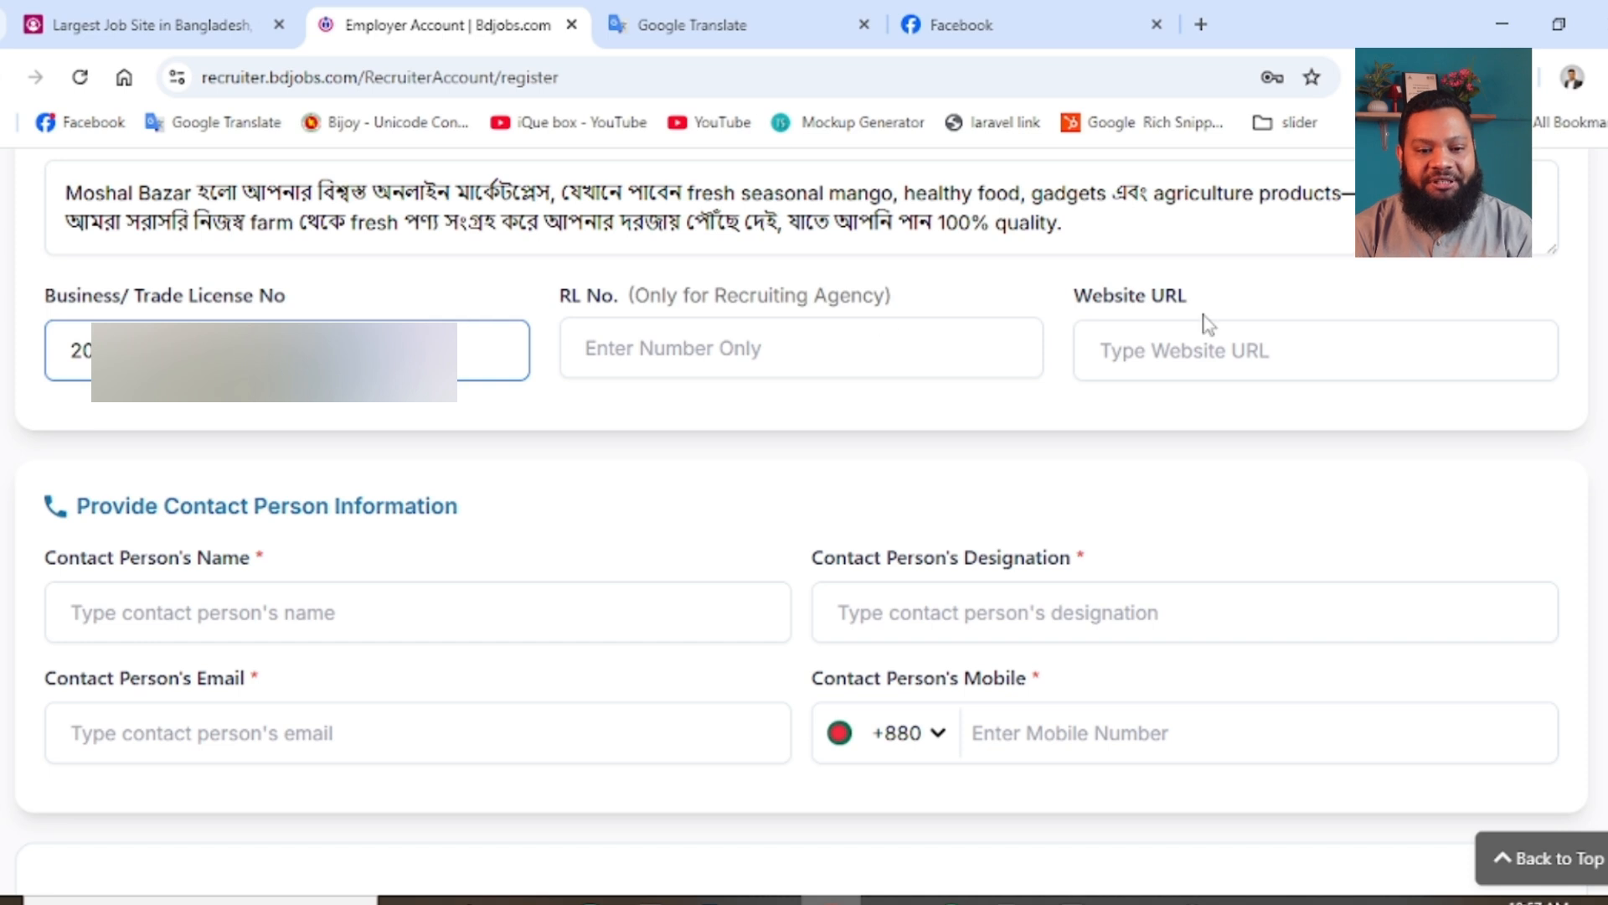
pyautogui.moveTo(1189, 298); pyautogui.dragTo(1073, 301)
pyautogui.click(1177, 348)
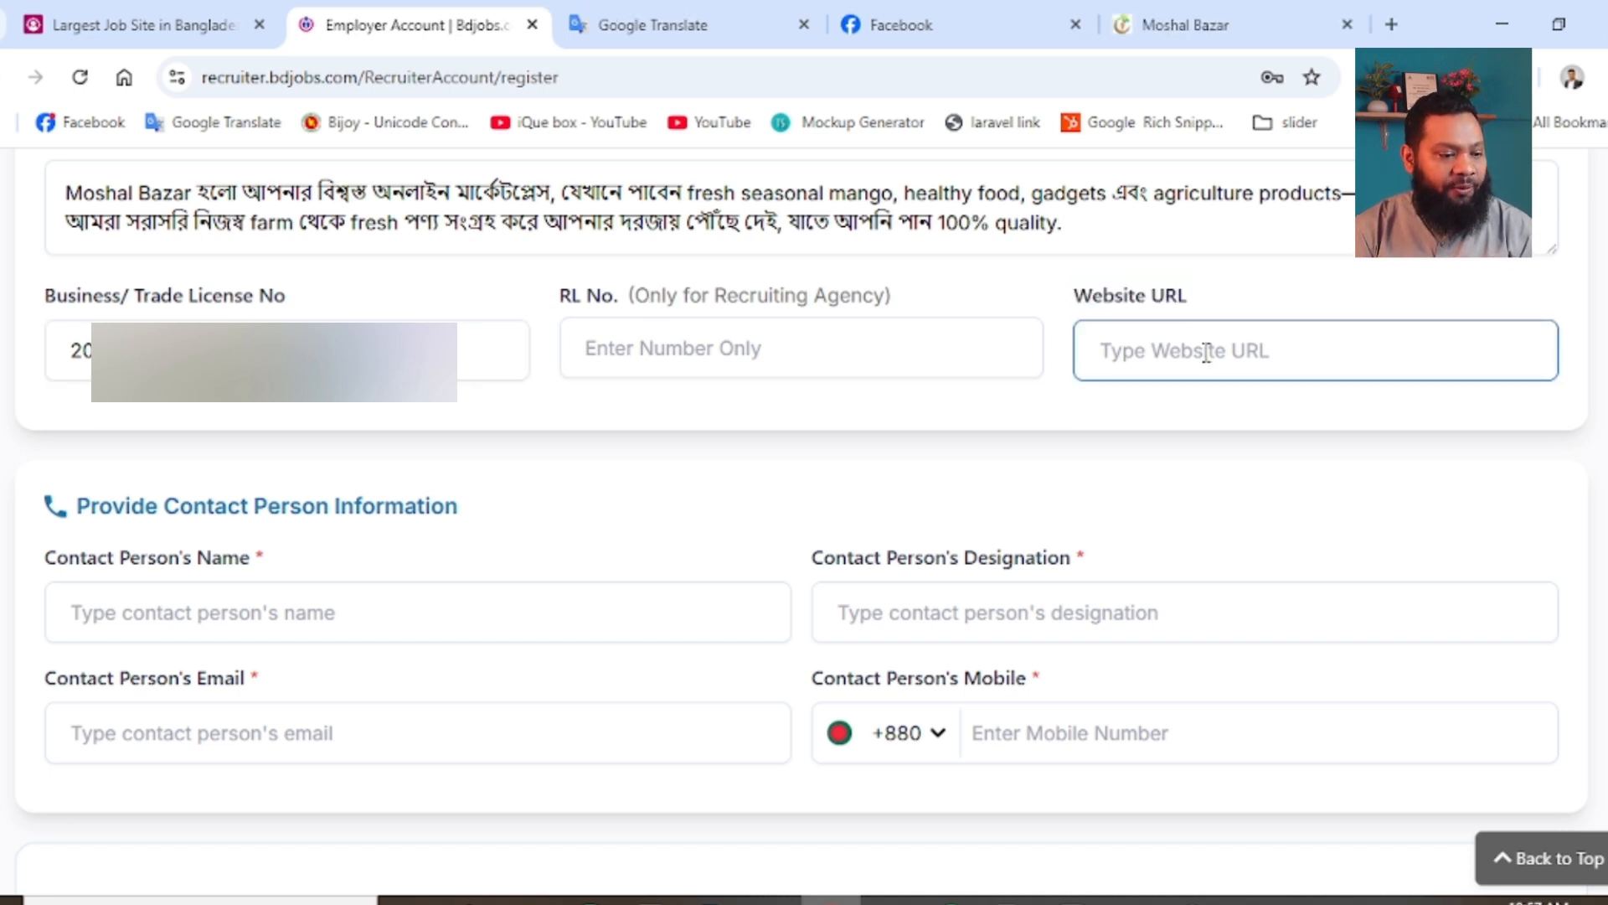
pyautogui.write('https://moshalbazar.com/')
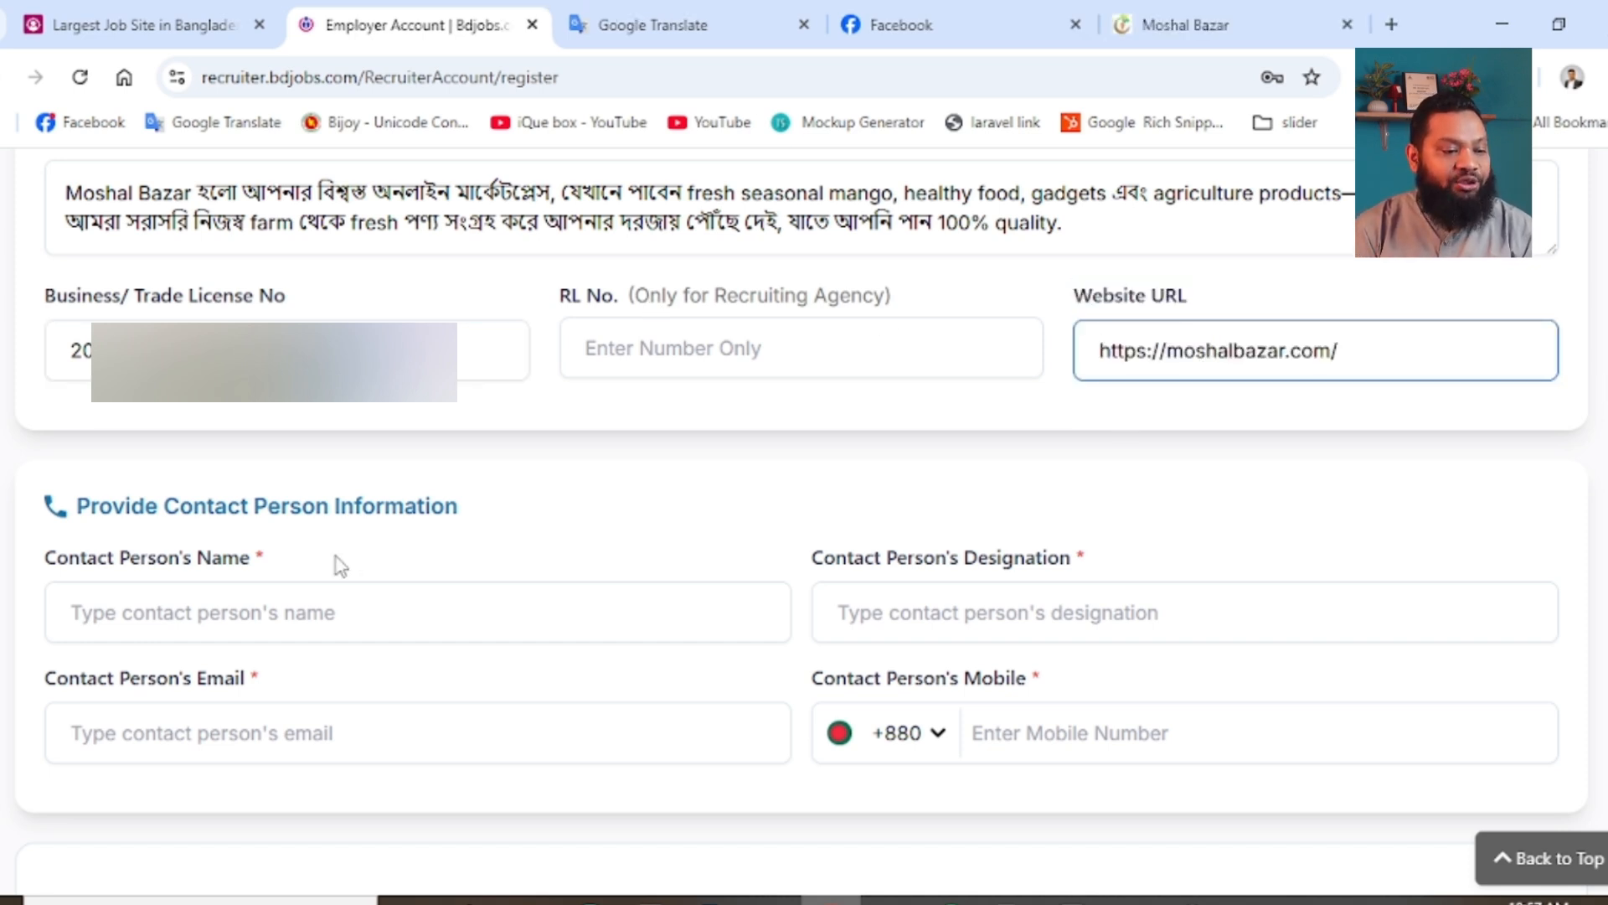
pyautogui.moveTo(44, 558); pyautogui.dragTo(256, 560)
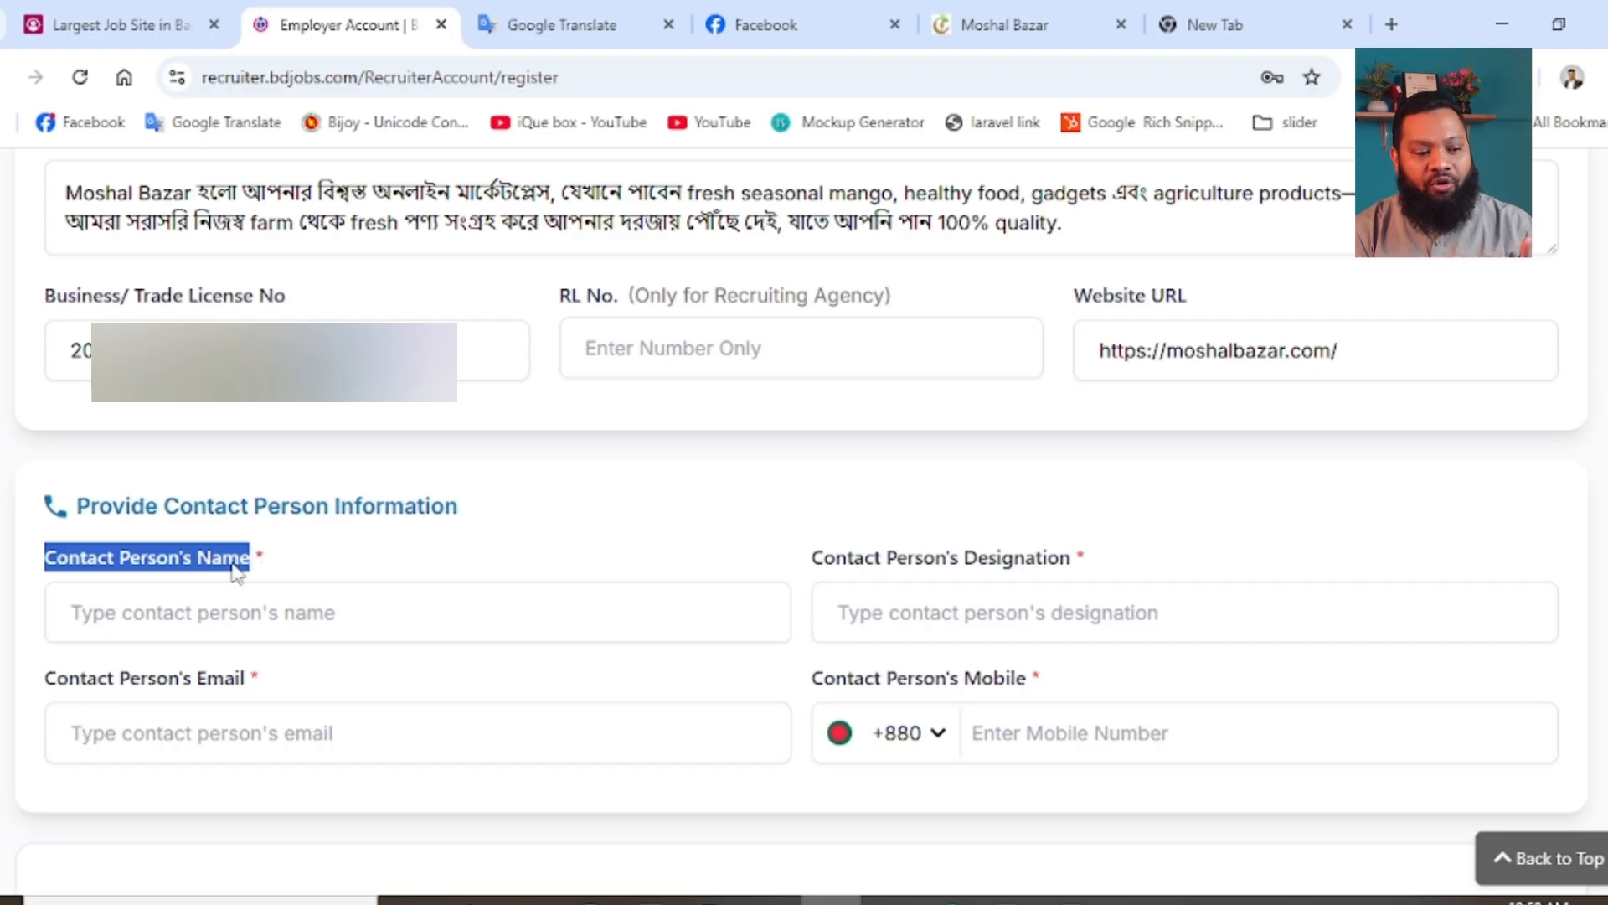
# Step: Enter the contact person's name and the designation Managing Director
pyautogui.click(147, 617)
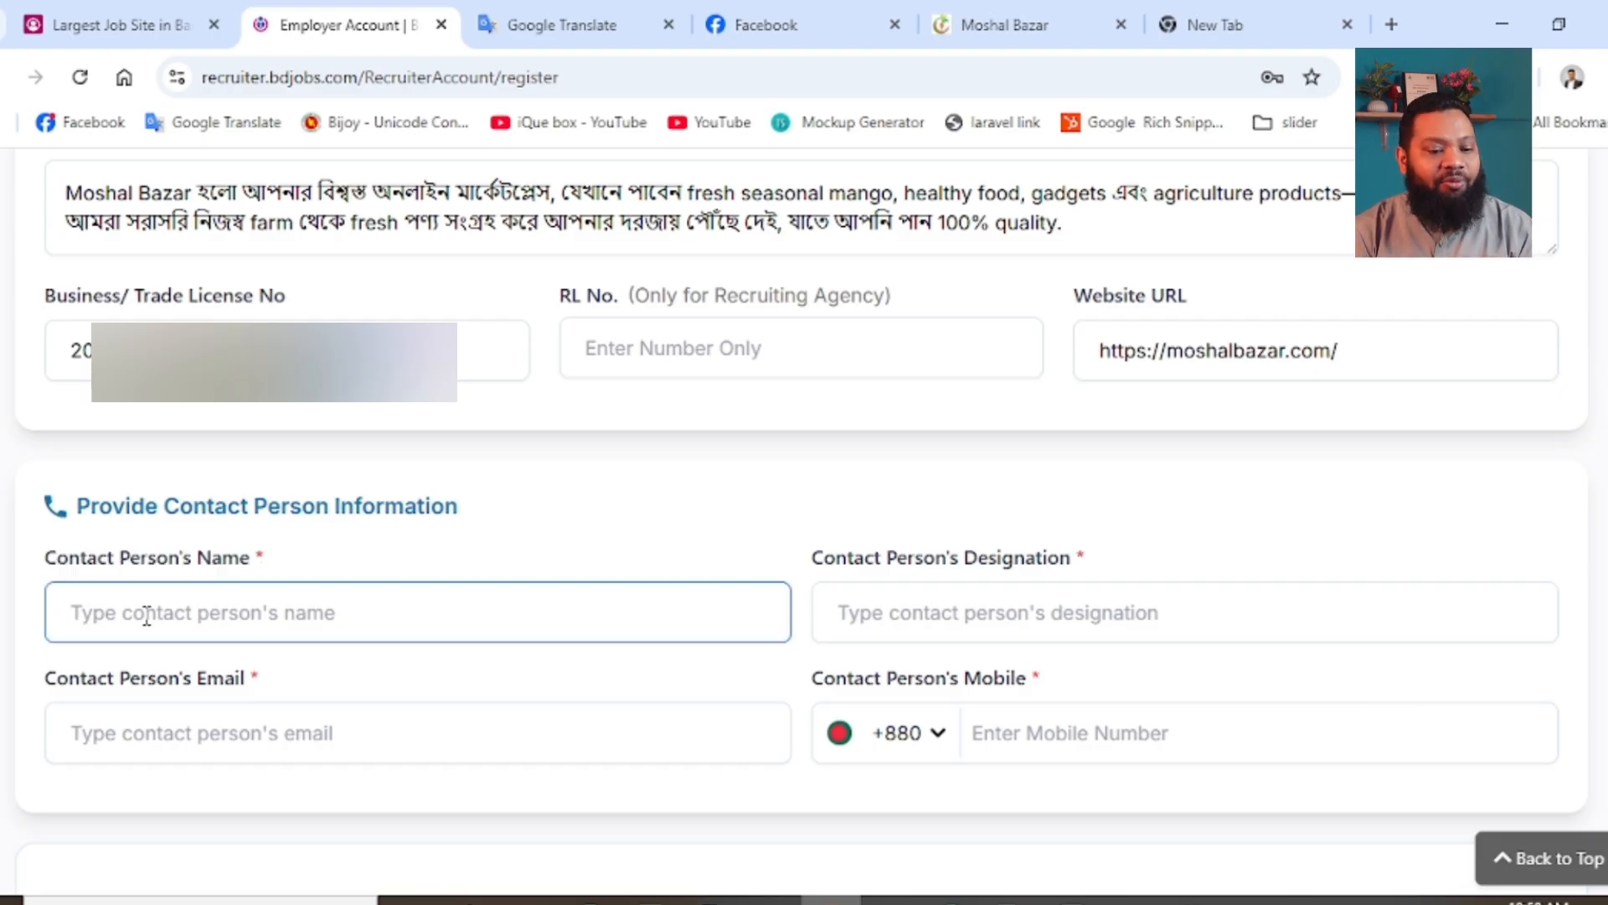
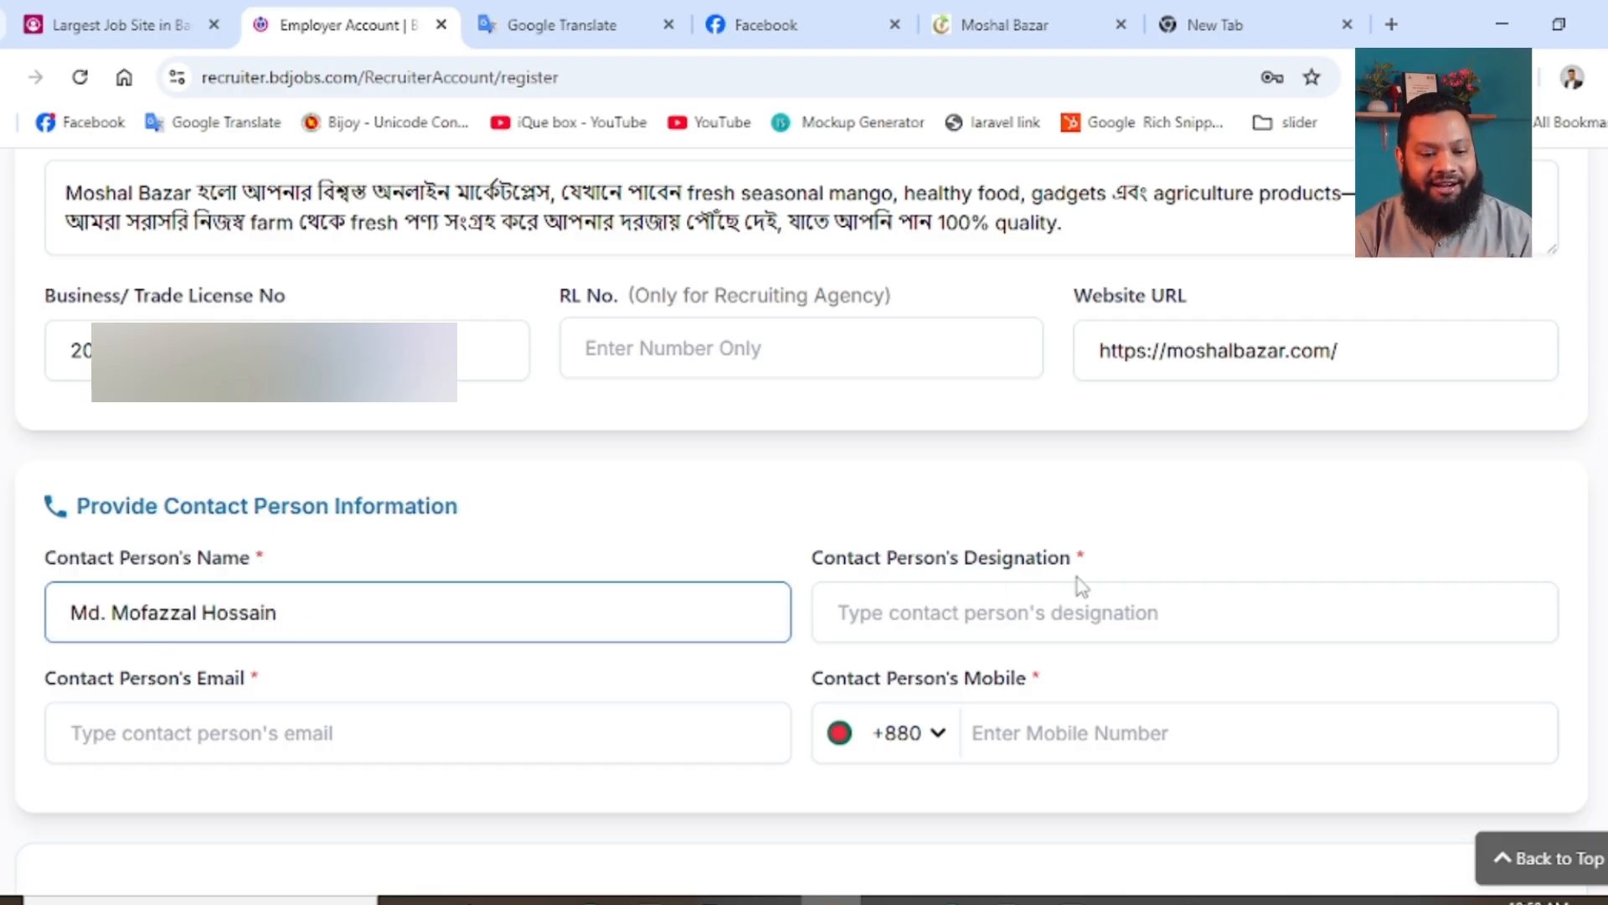
pyautogui.click(969, 614)
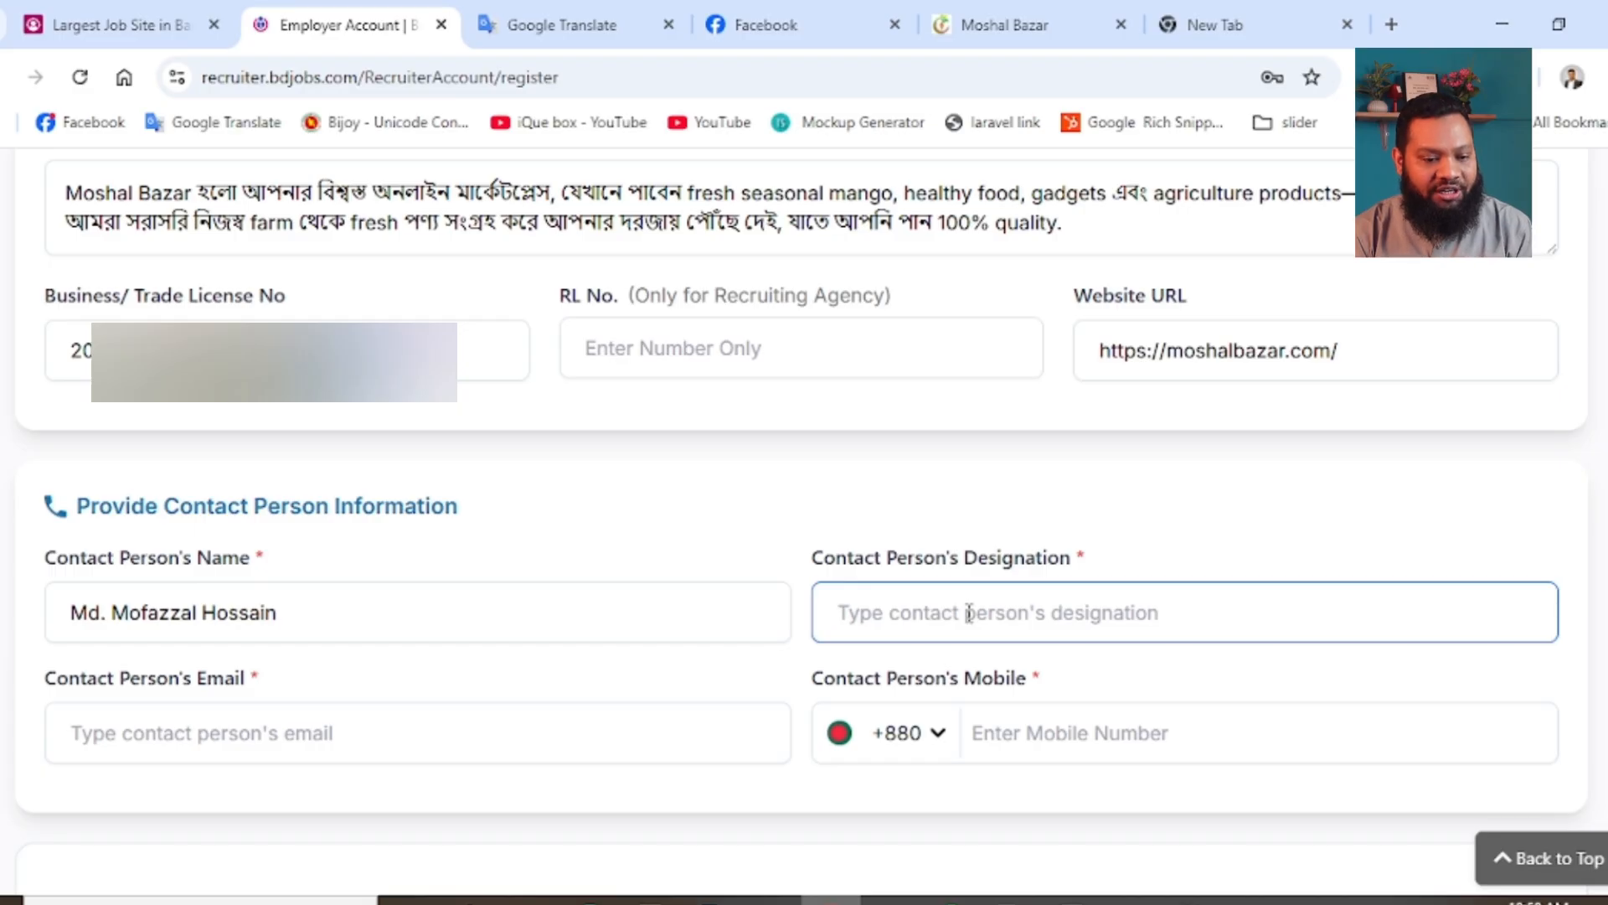
pyautogui.write('Managing Director')
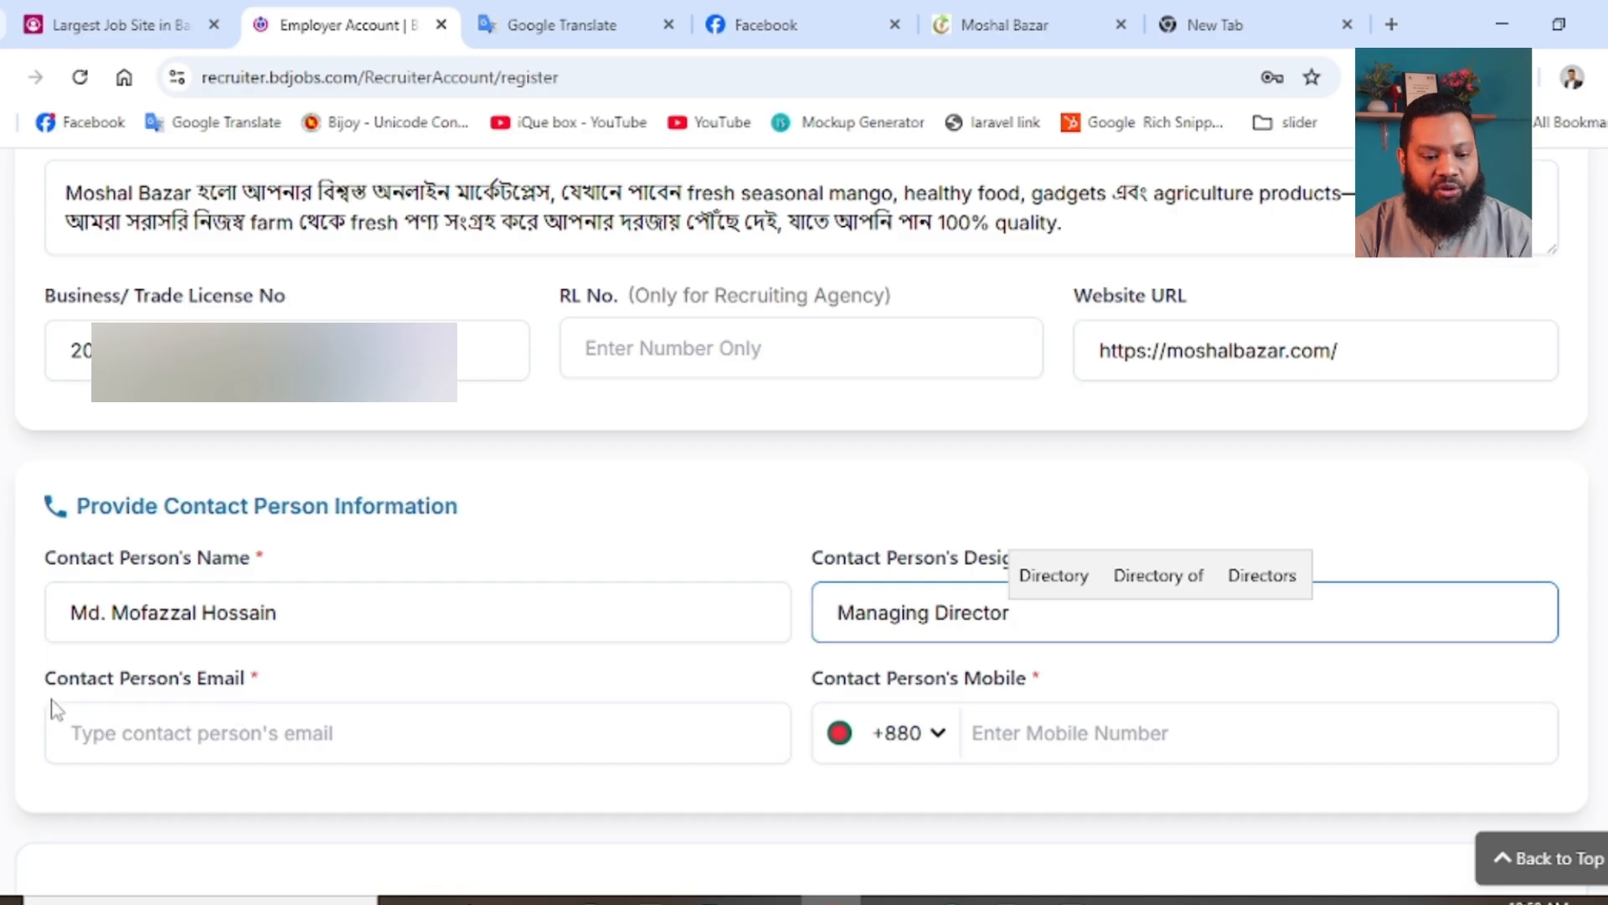
pyautogui.moveTo(48, 693); pyautogui.dragTo(305, 693)
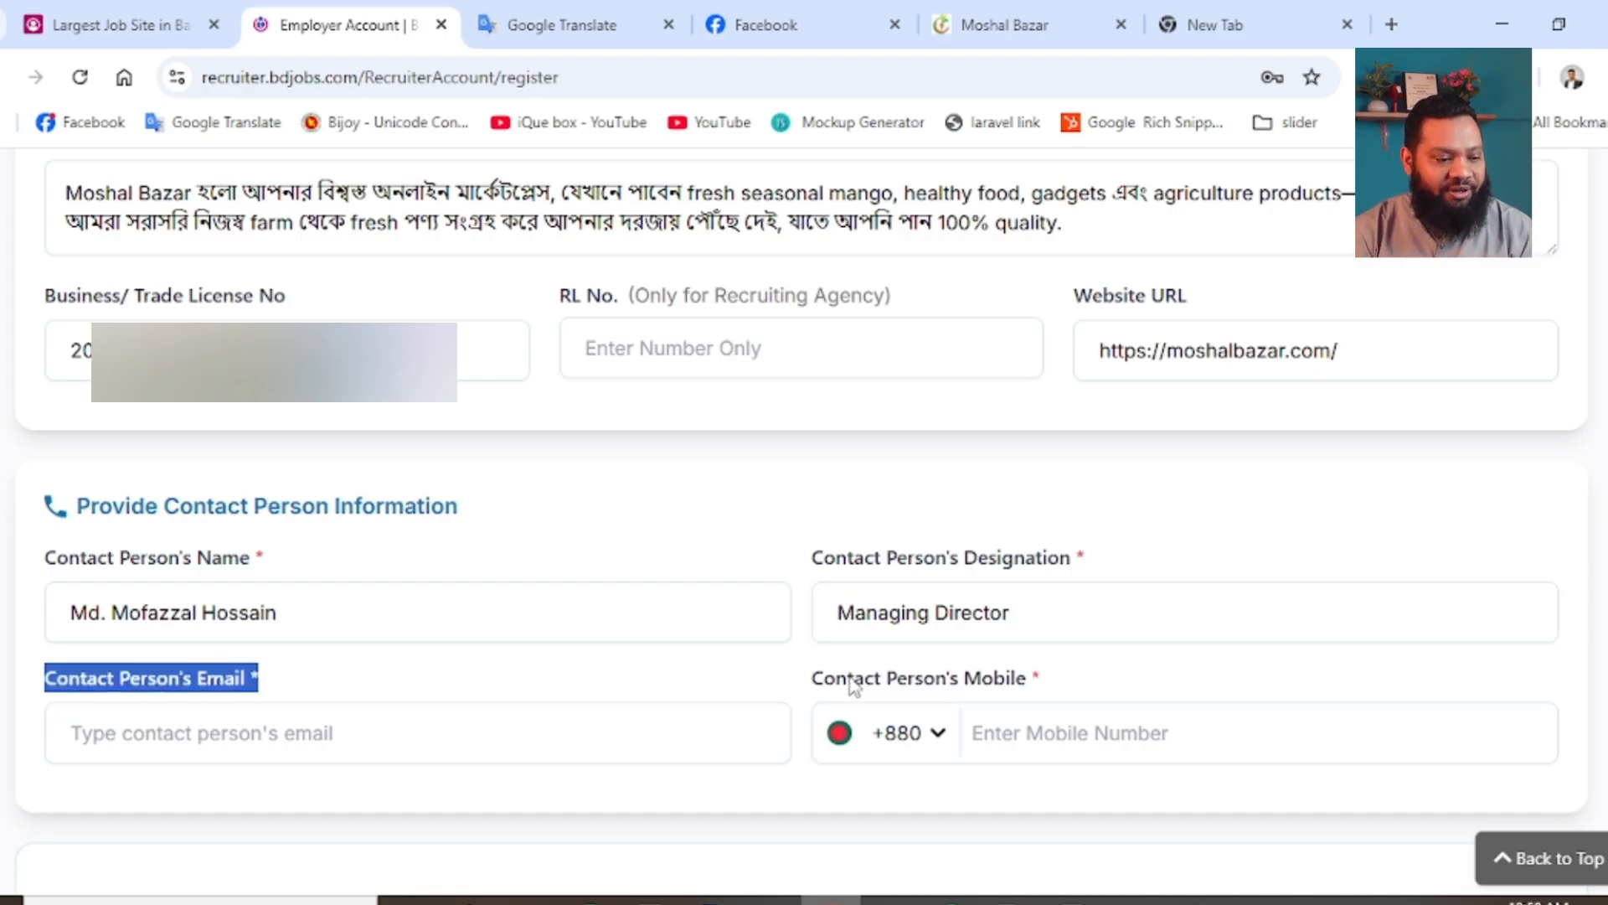
pyautogui.moveTo(848, 680); pyautogui.dragTo(1158, 686)
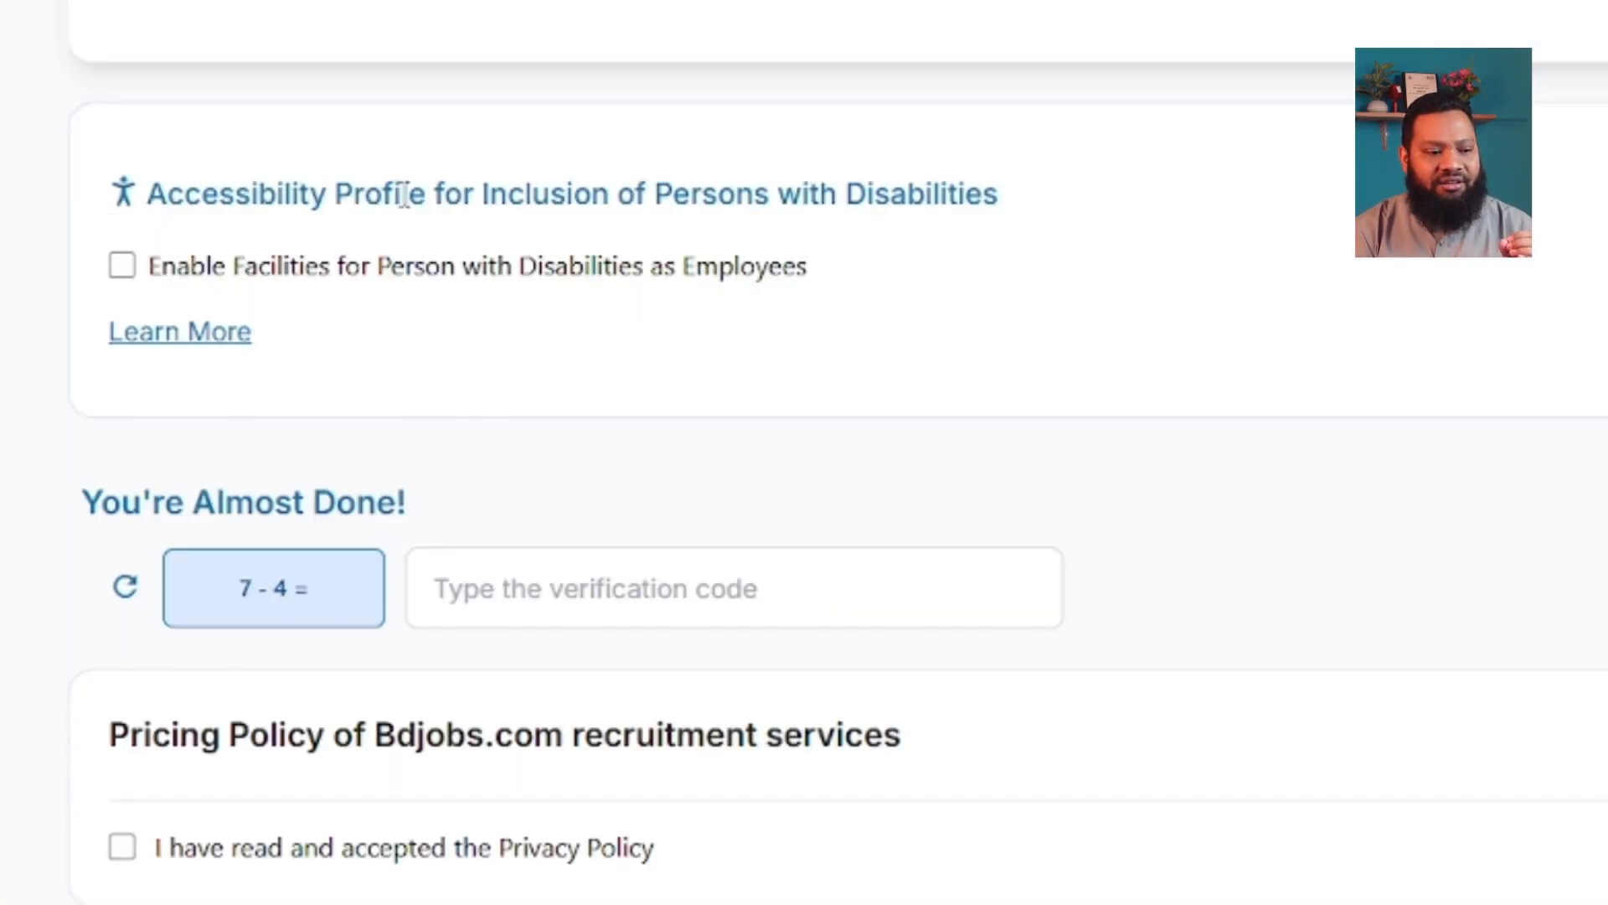
# Step: Answer the verification sum with 3, accept the Privacy Policy and submit the registration
pyautogui.moveTo(500, 194); pyautogui.dragTo(955, 205)
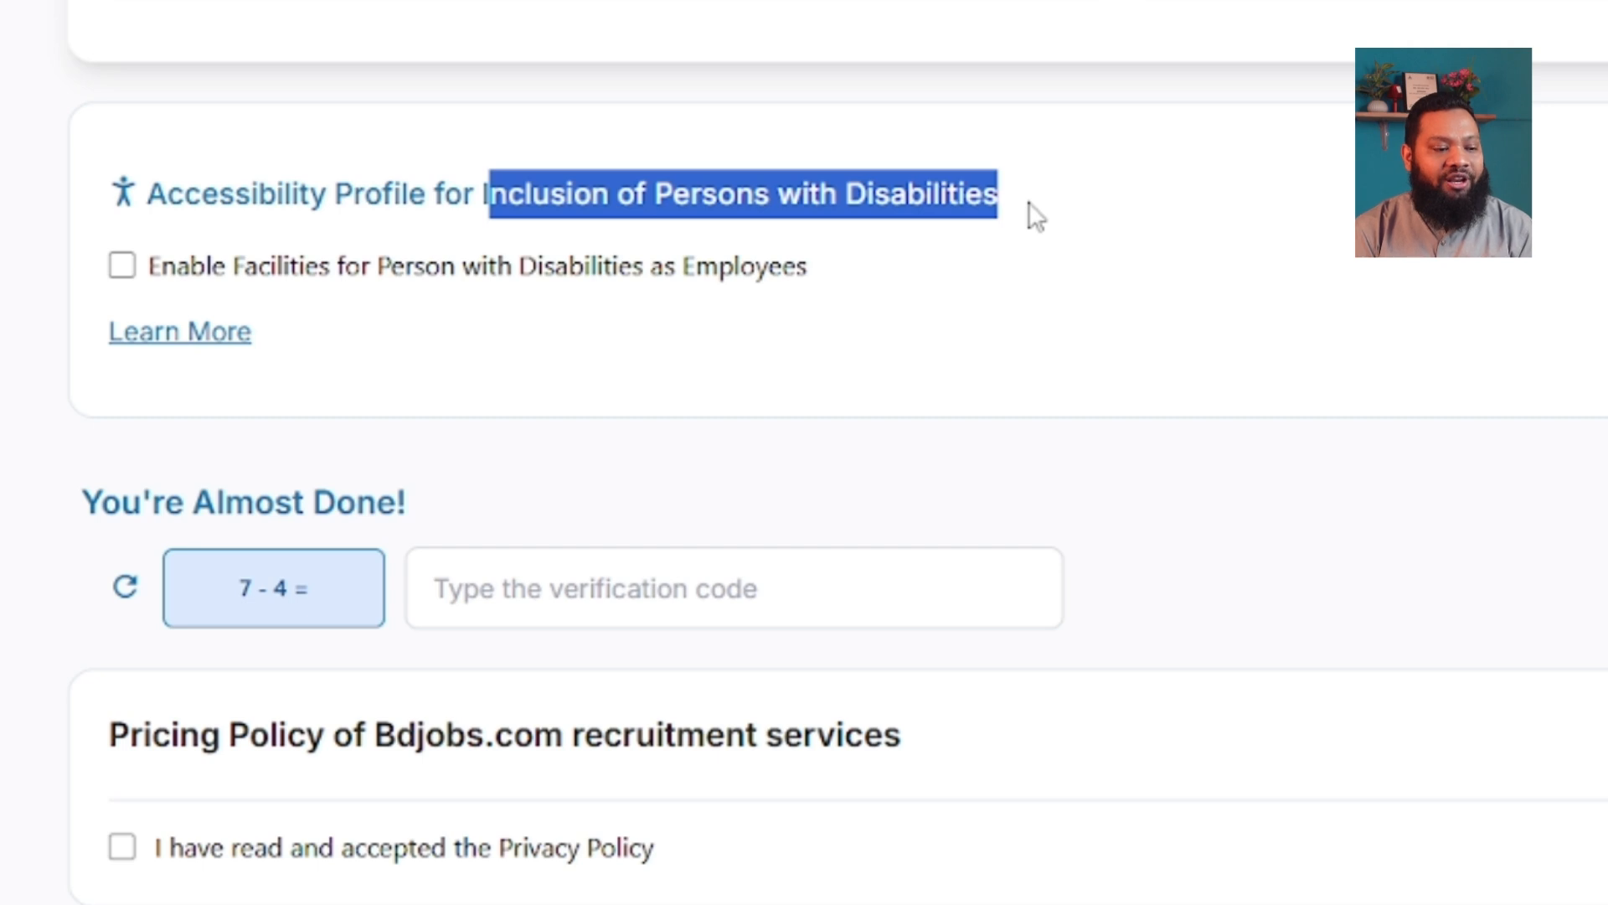
pyautogui.moveTo(82, 504); pyautogui.dragTo(478, 502)
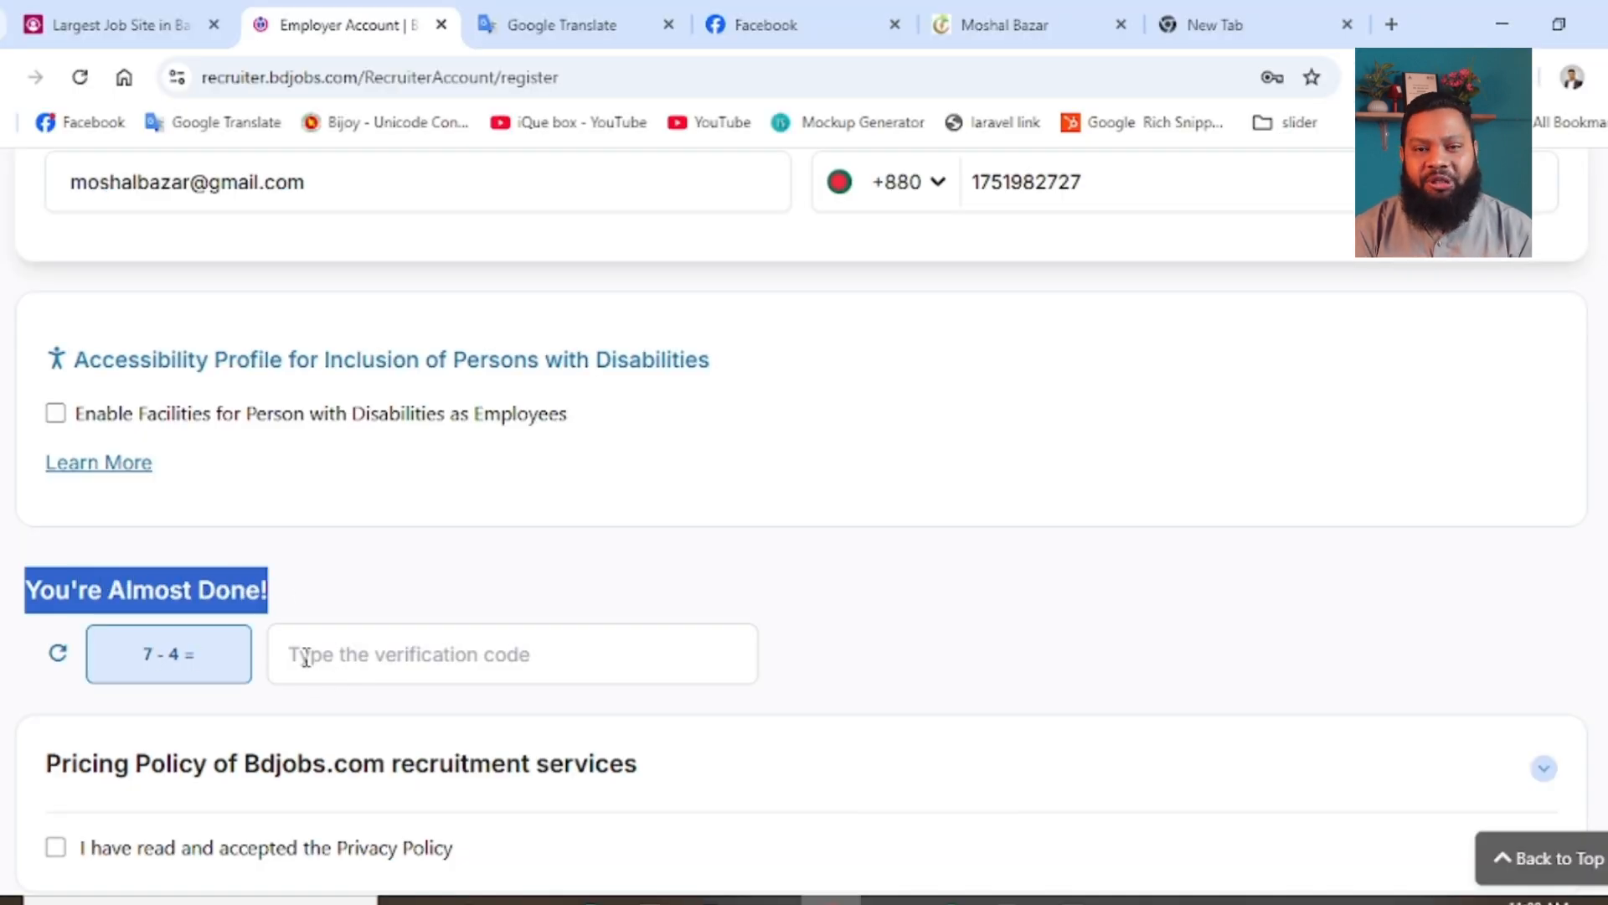
pyautogui.click(347, 654)
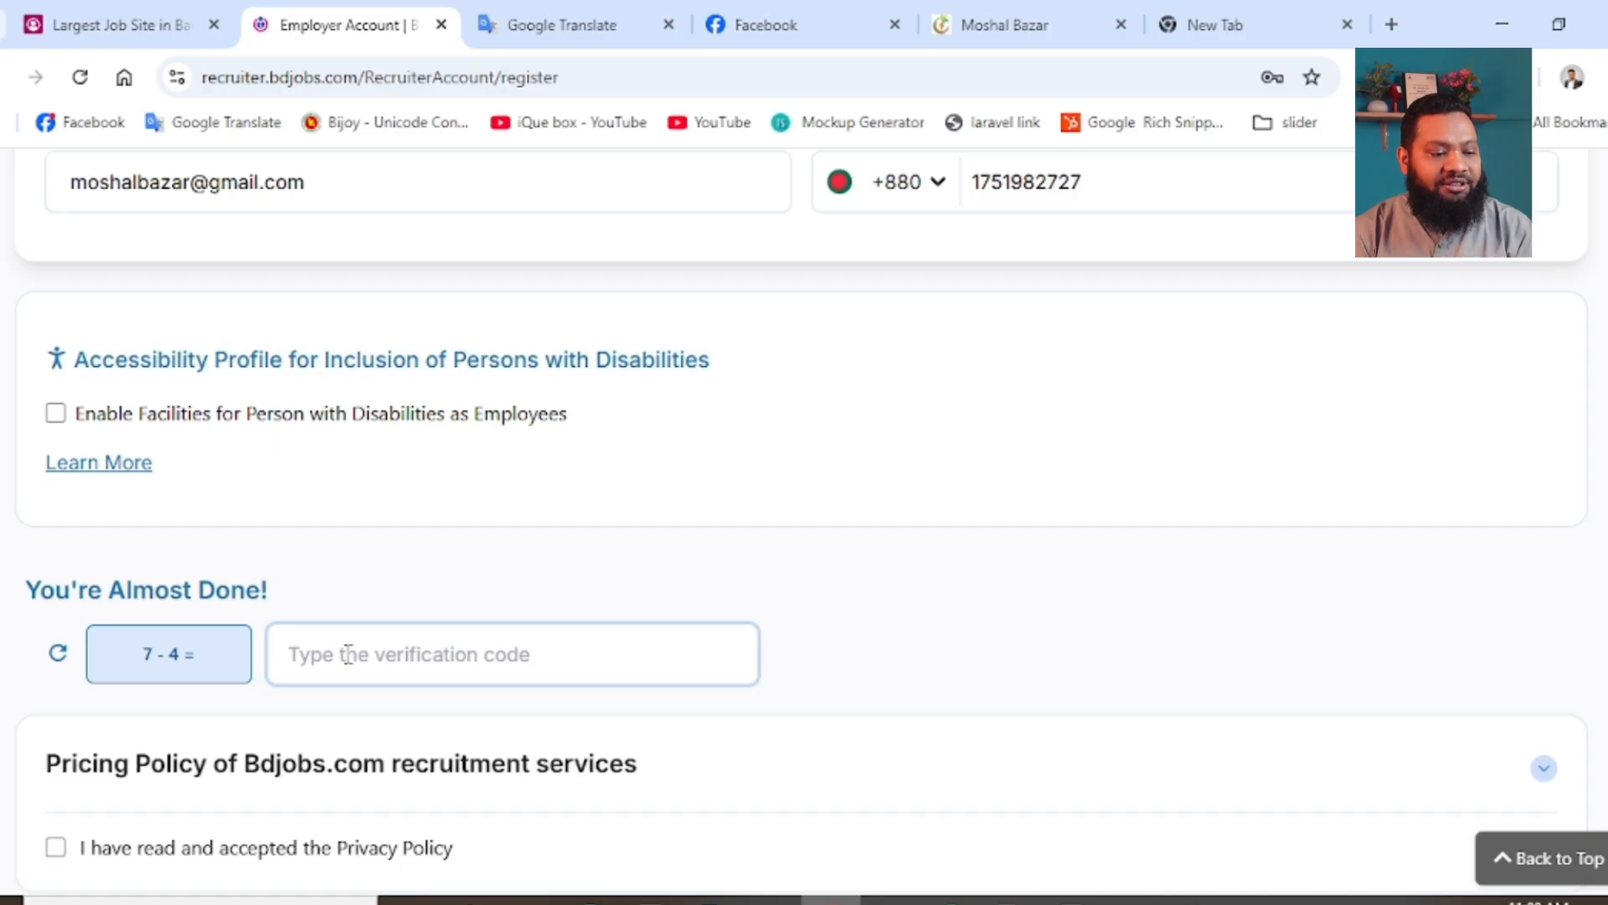
pyautogui.write('3')
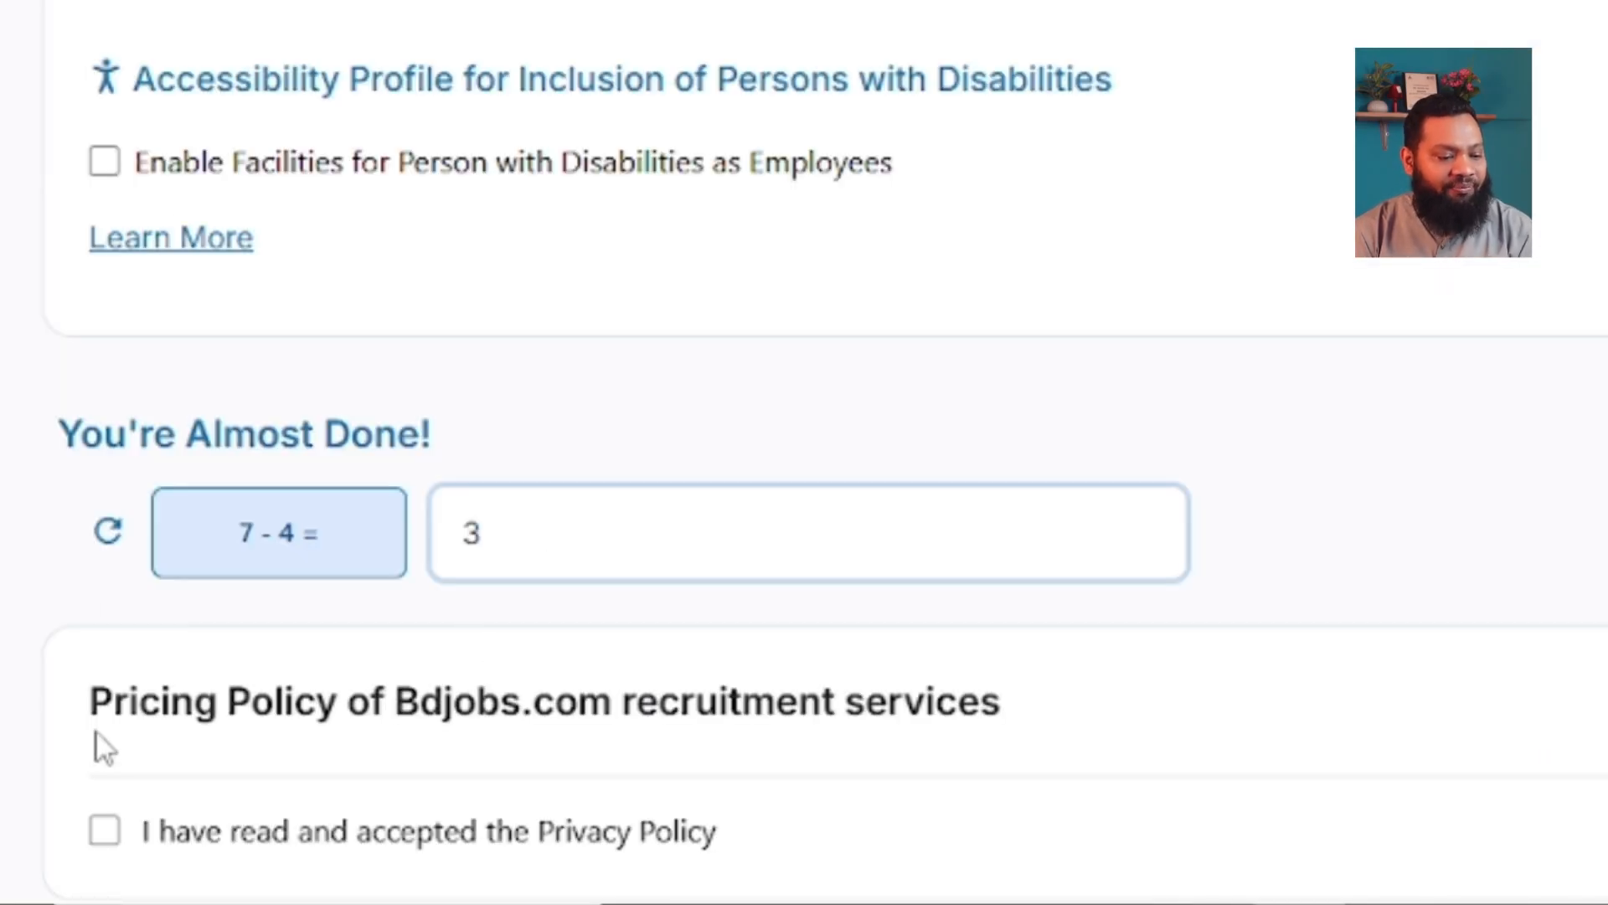
pyautogui.click(100, 837)
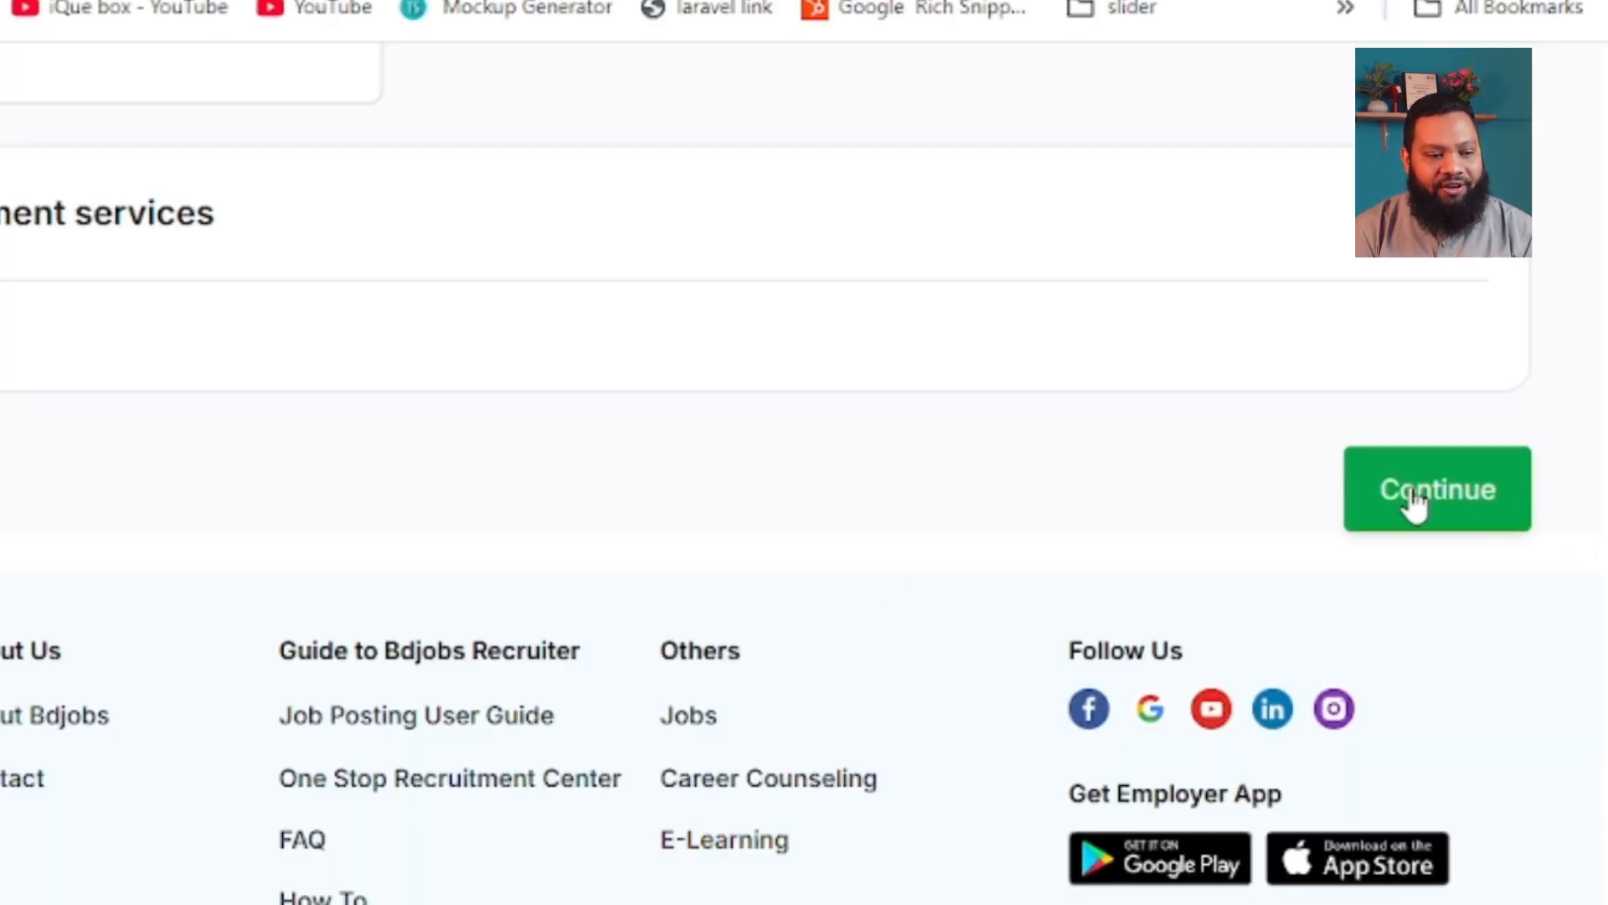
pyautogui.click(1414, 503)
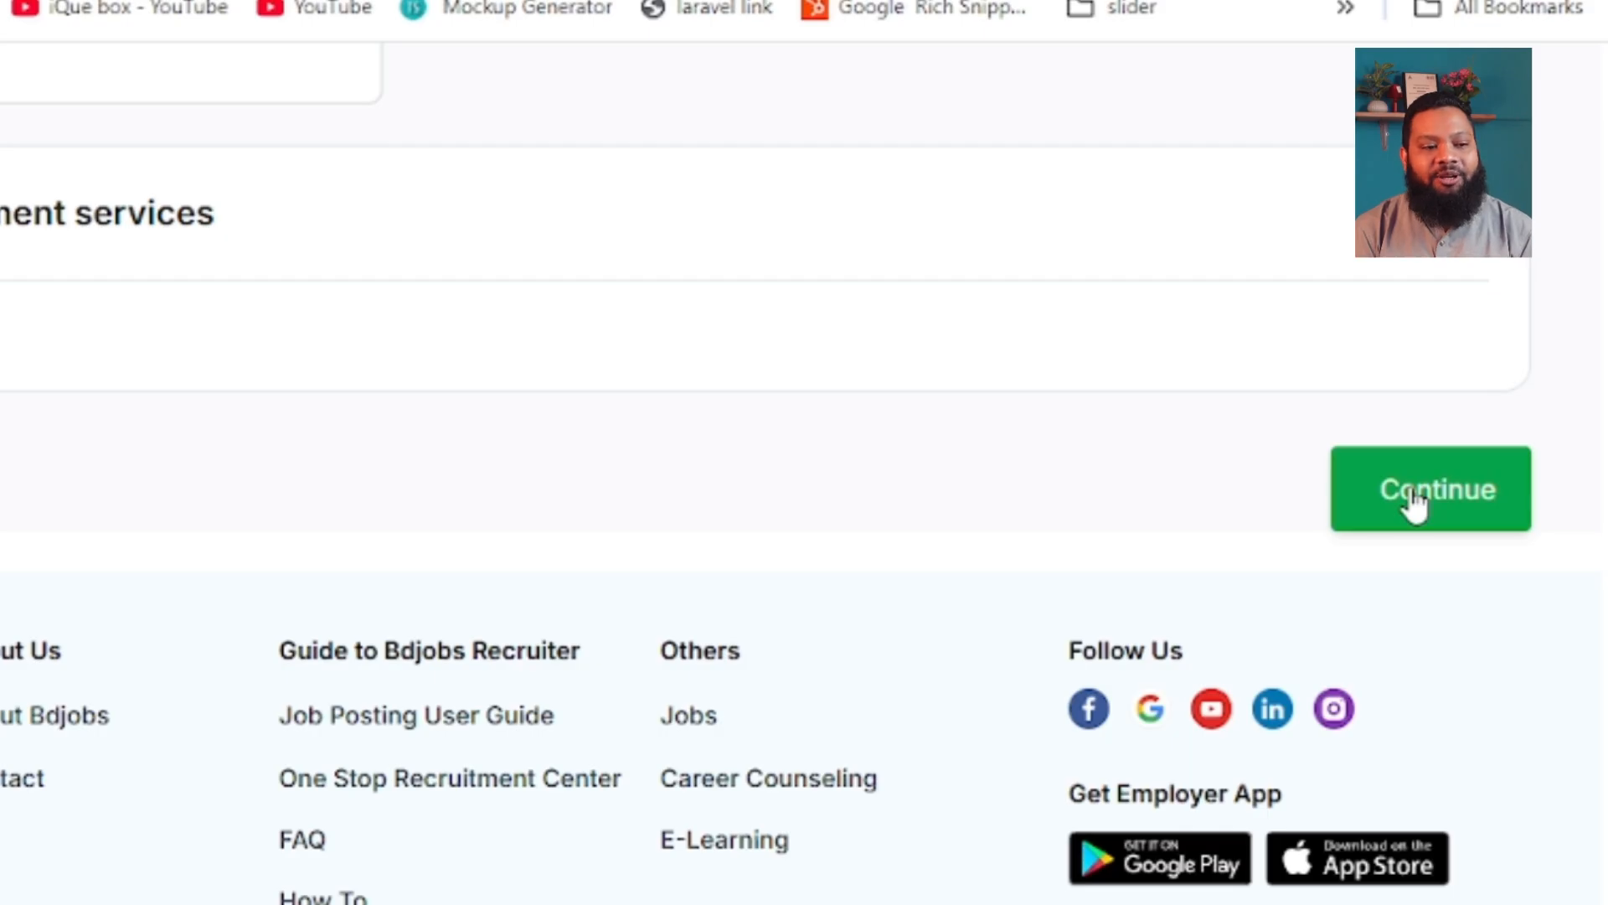
pyautogui.click(1414, 501)
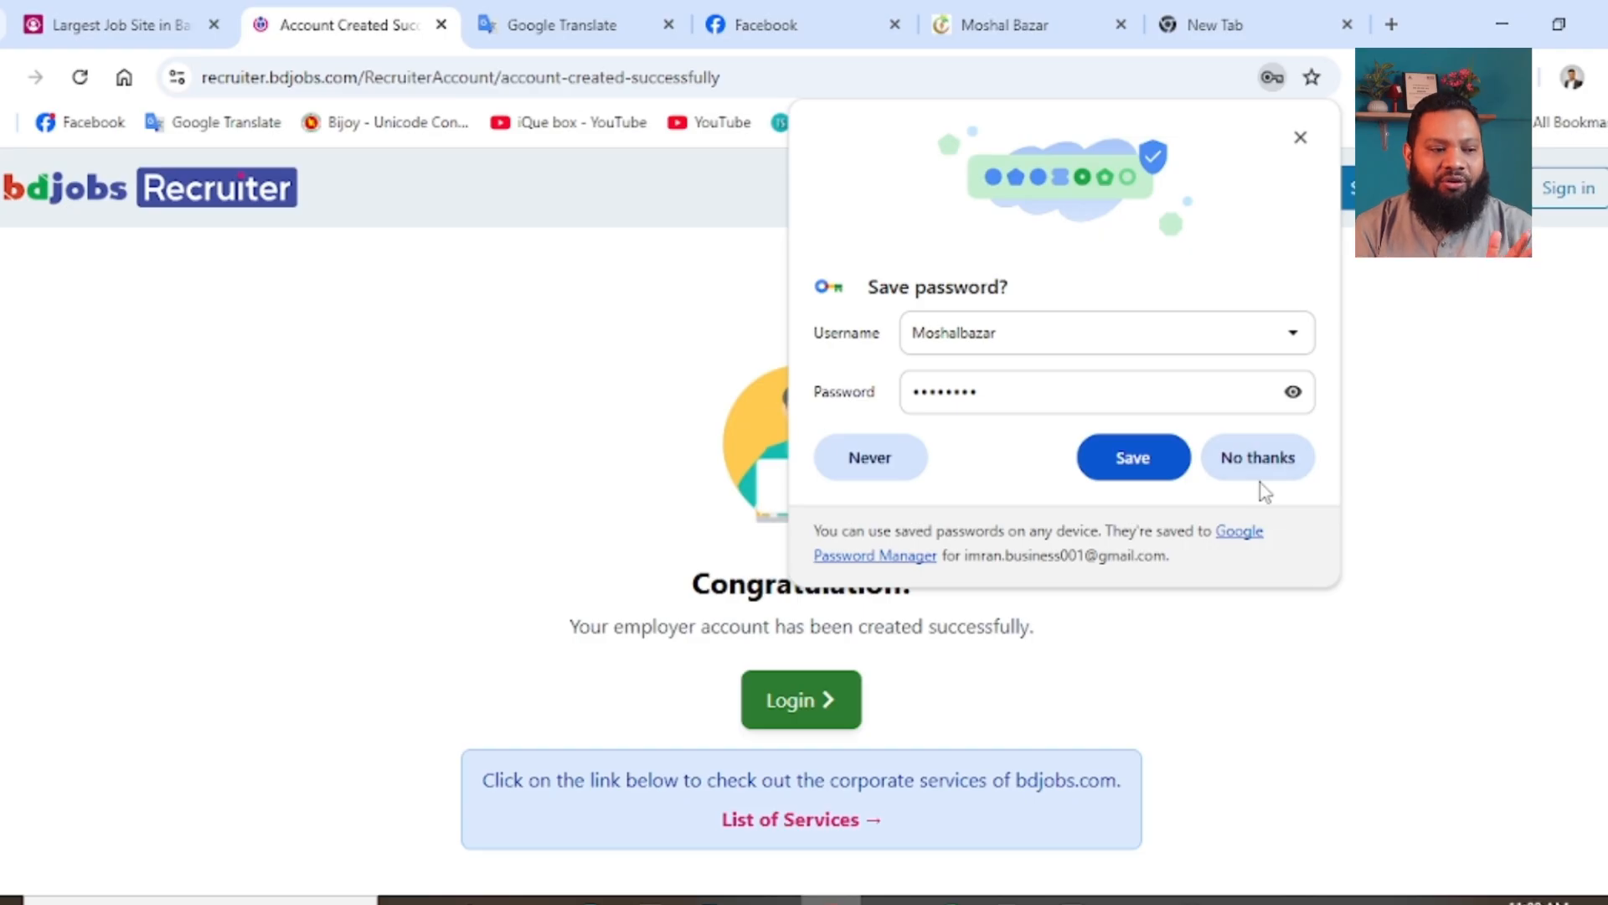
# Step: Save the new employer account's password in Chrome
pyautogui.click(1170, 463)
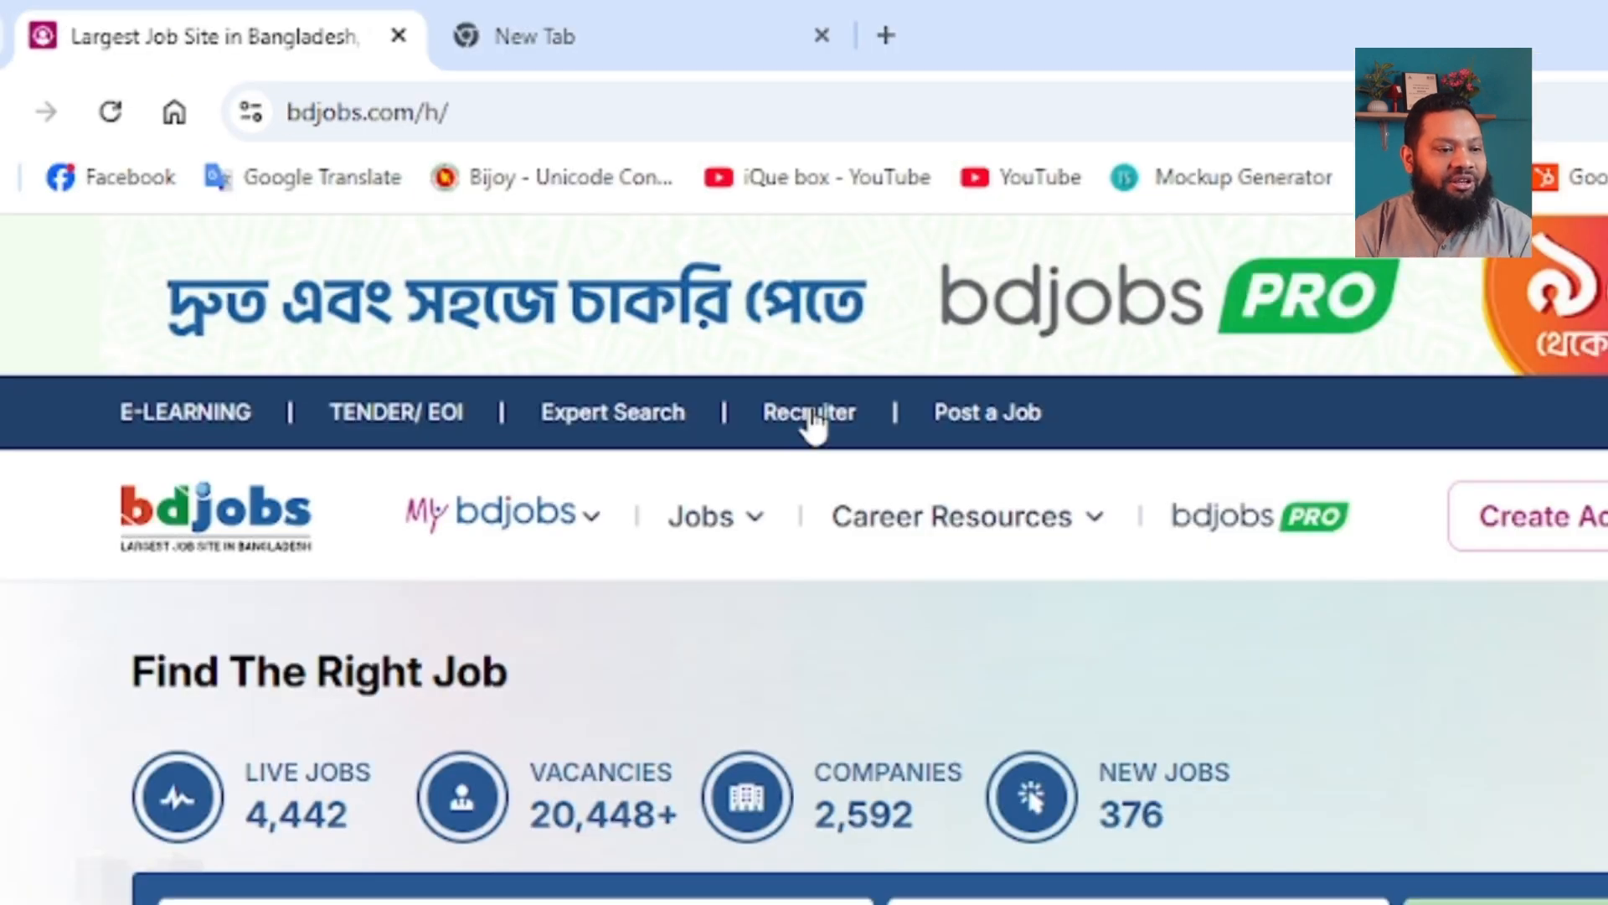
# Step: Open recruiter.bdjobs.com/dashboard in a new tab and glance at the Moshal Bazar account menu
pyautogui.click(809, 415)
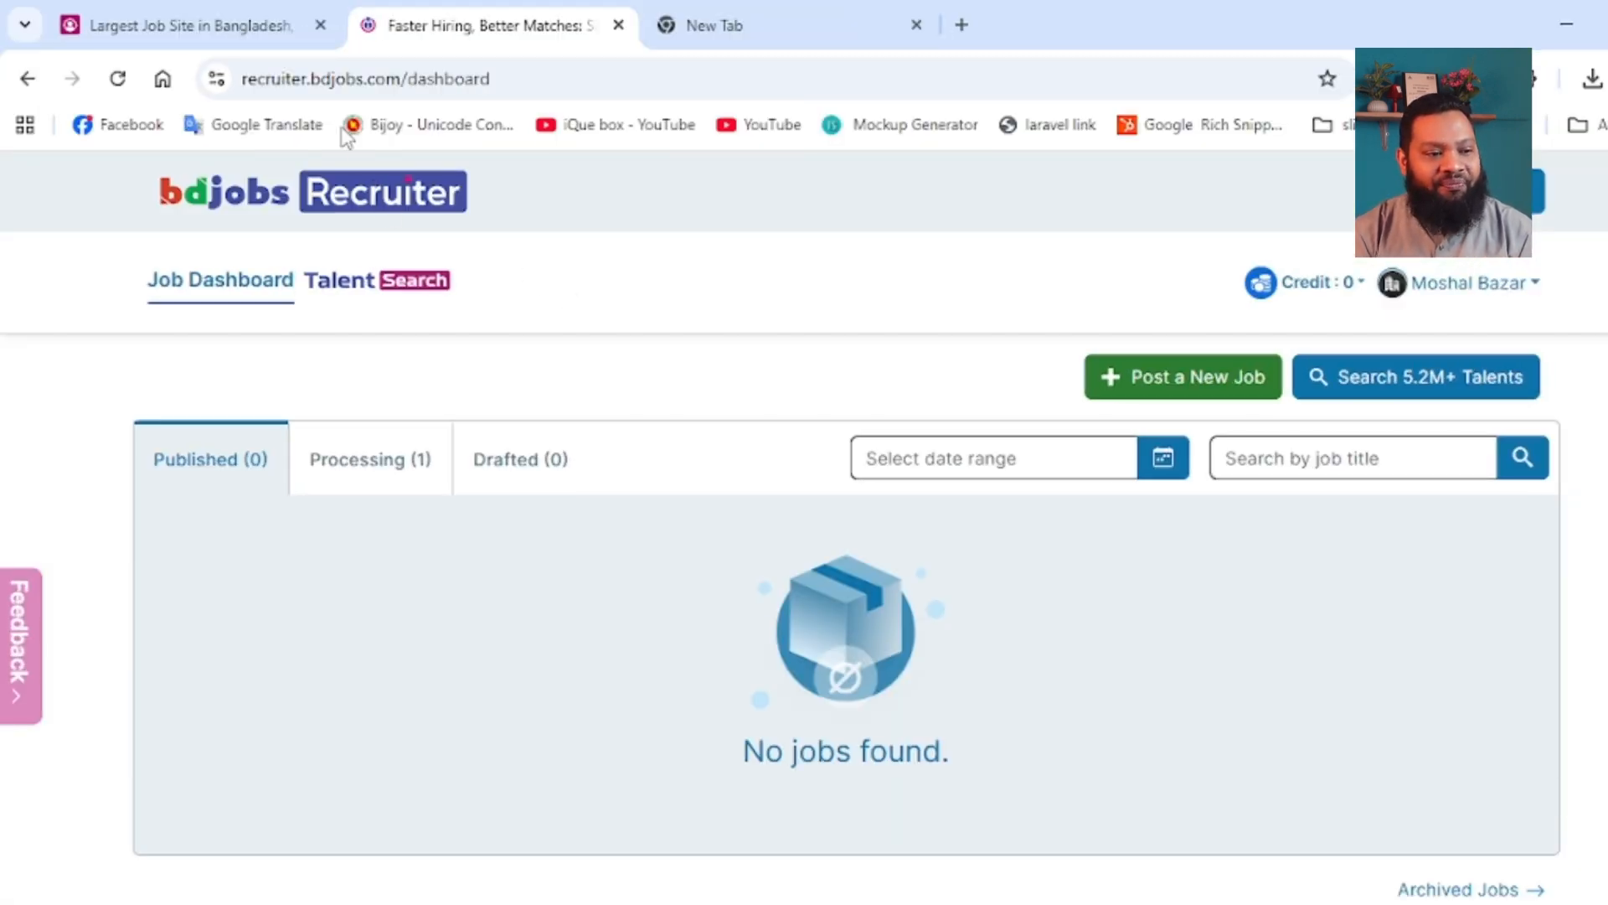
pyautogui.moveTo(265, 79); pyautogui.dragTo(515, 84)
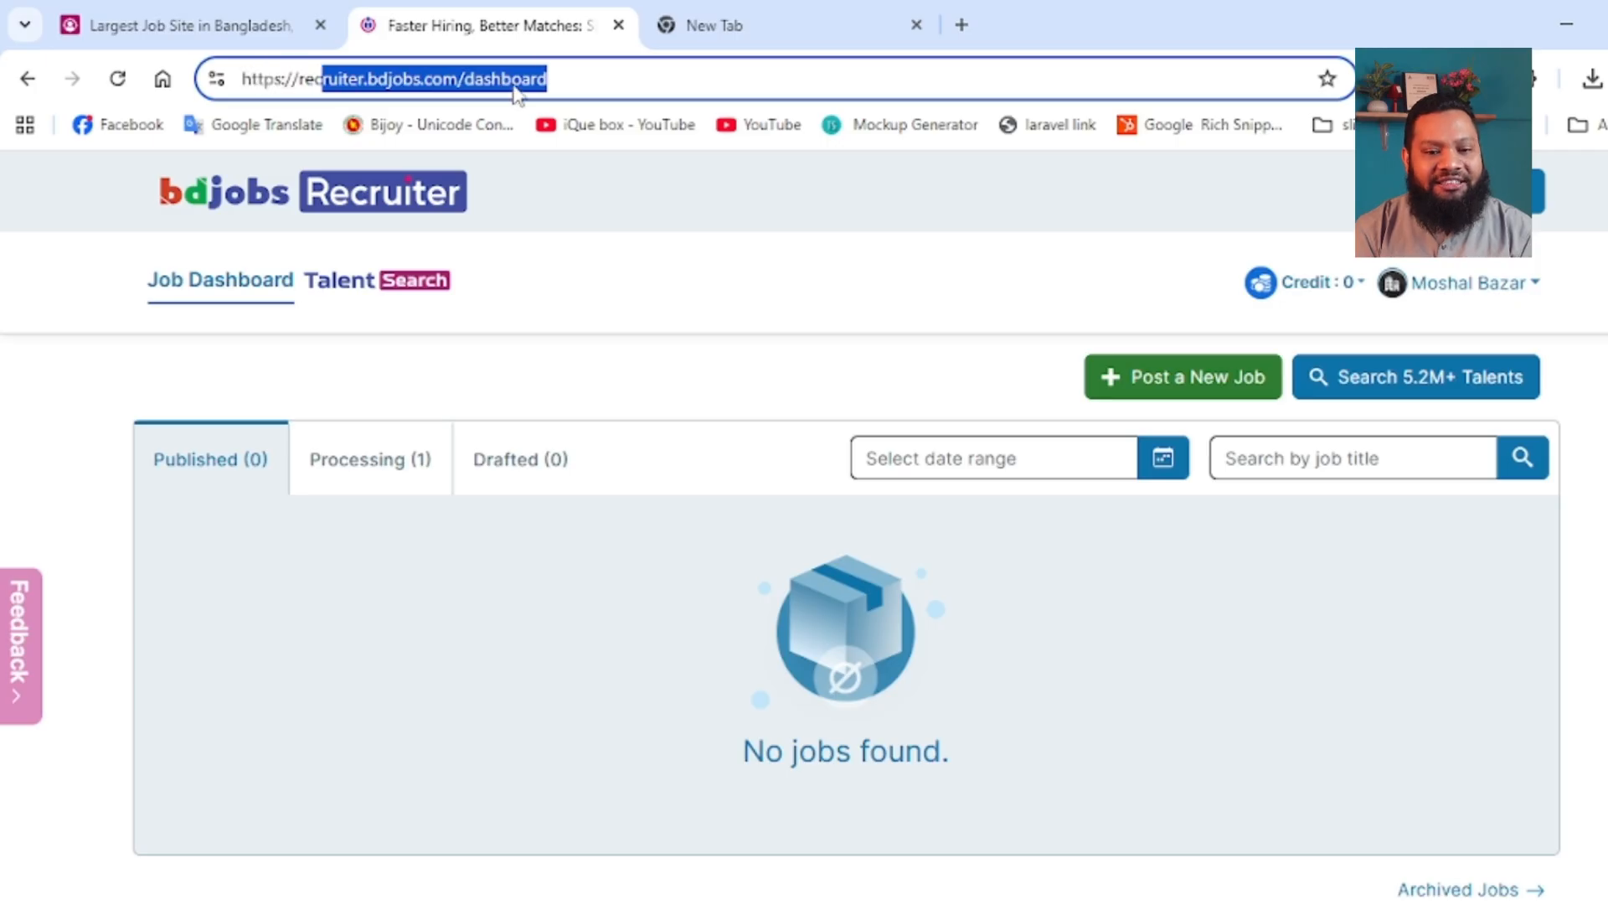
pyautogui.click(1522, 301)
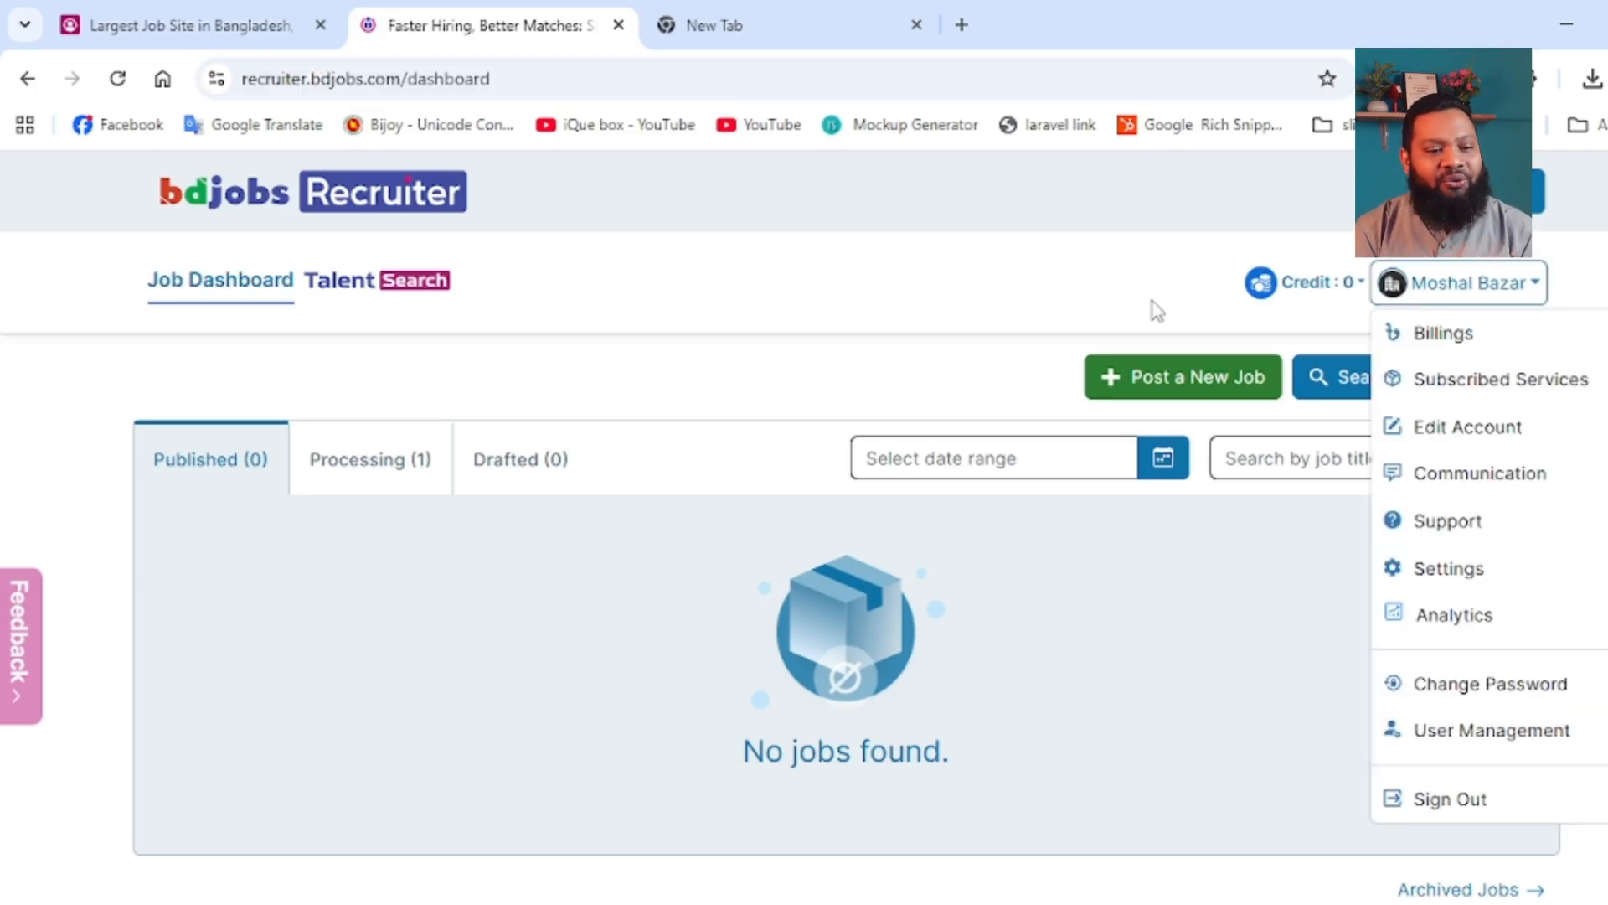
pyautogui.click(955, 279)
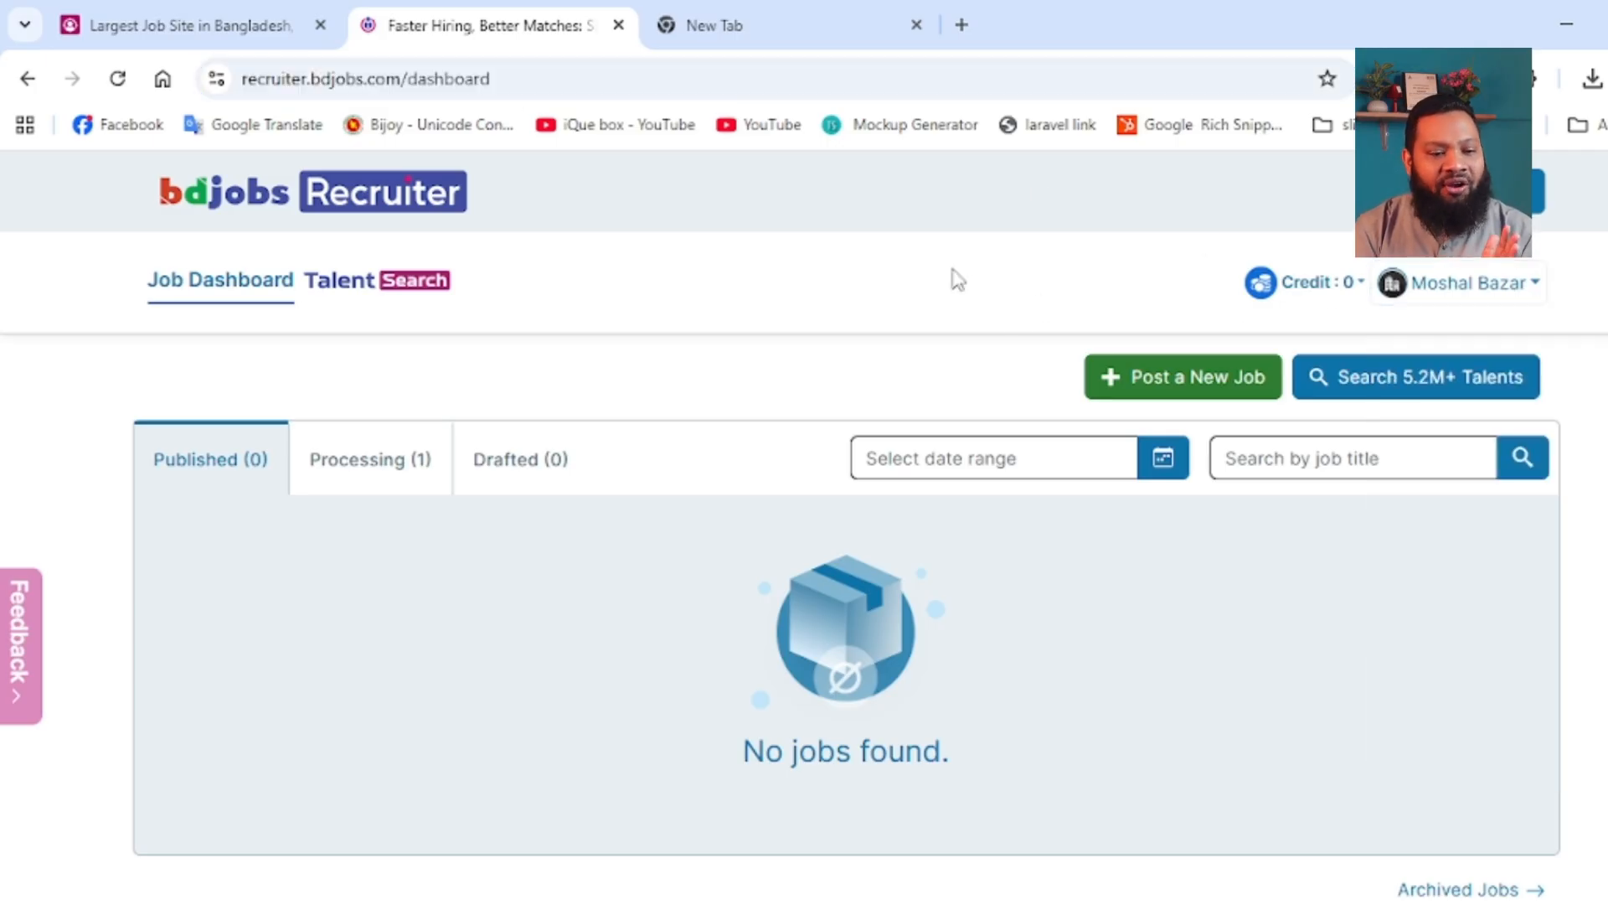
# Step: Start a new job post and choose the SME Package (SME Listing, BDT 500)
pyautogui.click(1195, 392)
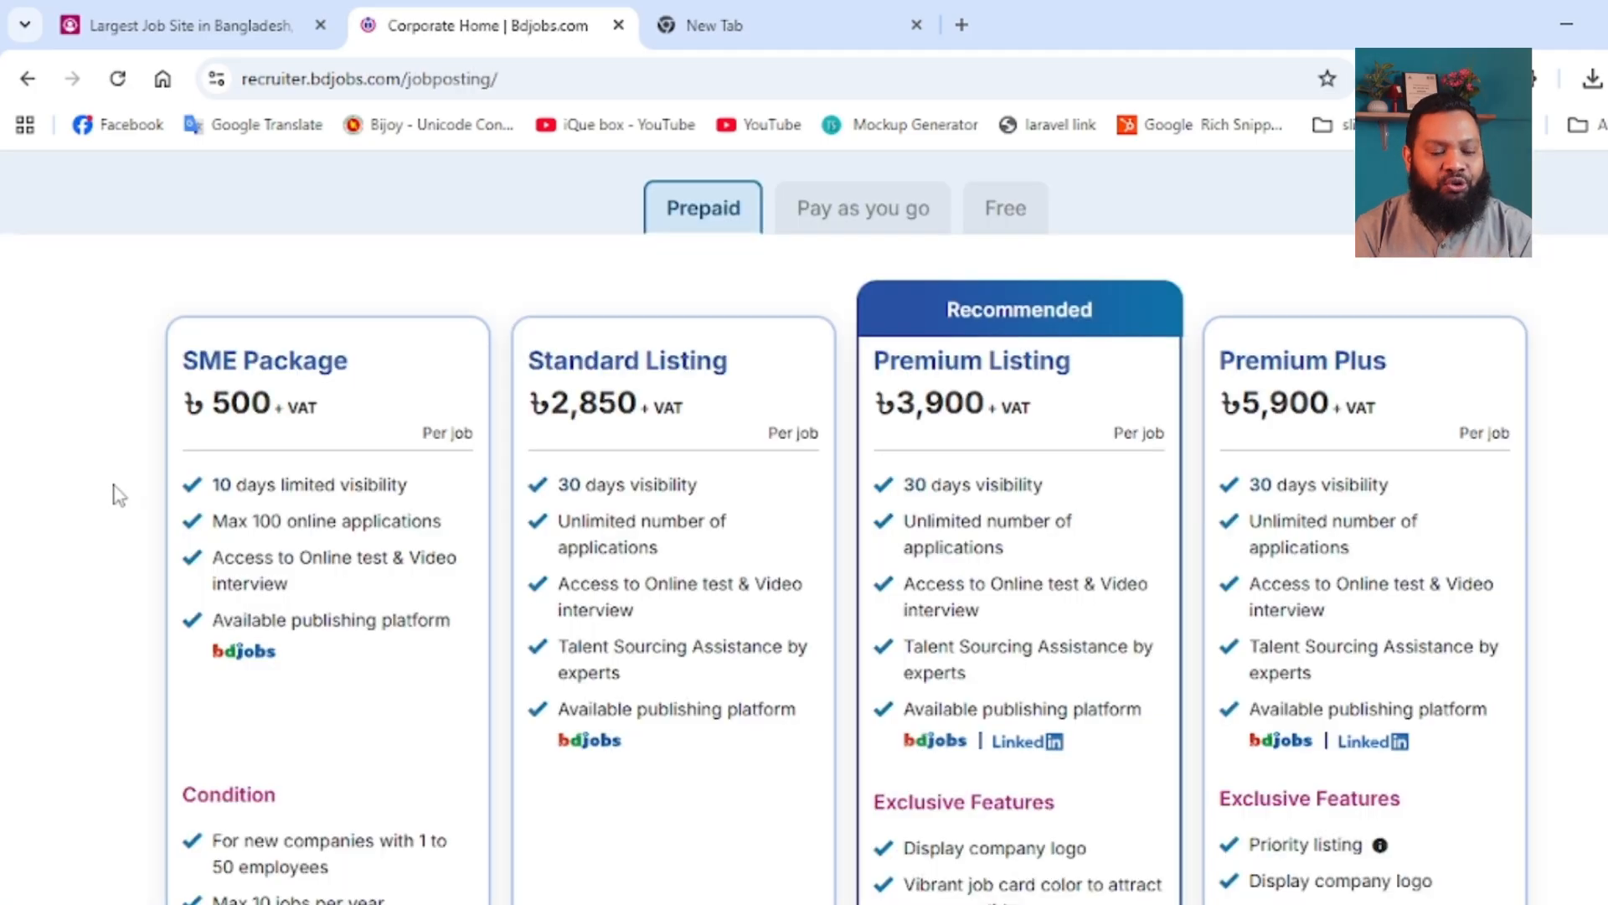
pyautogui.scroll(-5, 335, 534)
pyautogui.scroll(5, 251, 502)
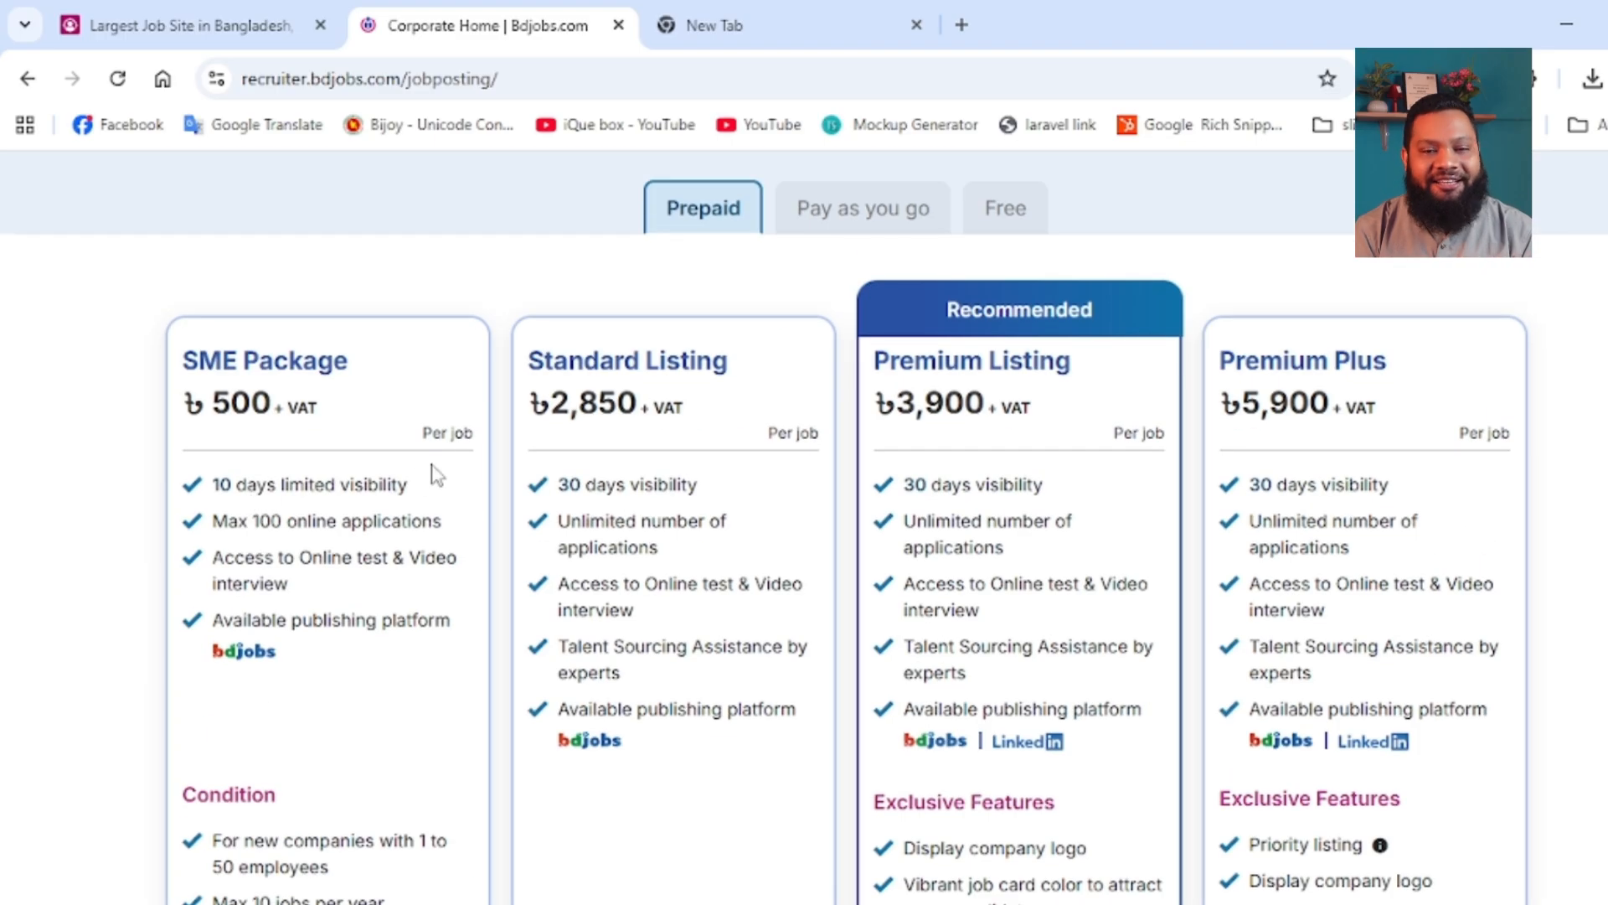
pyautogui.scroll(-5, 323, 545)
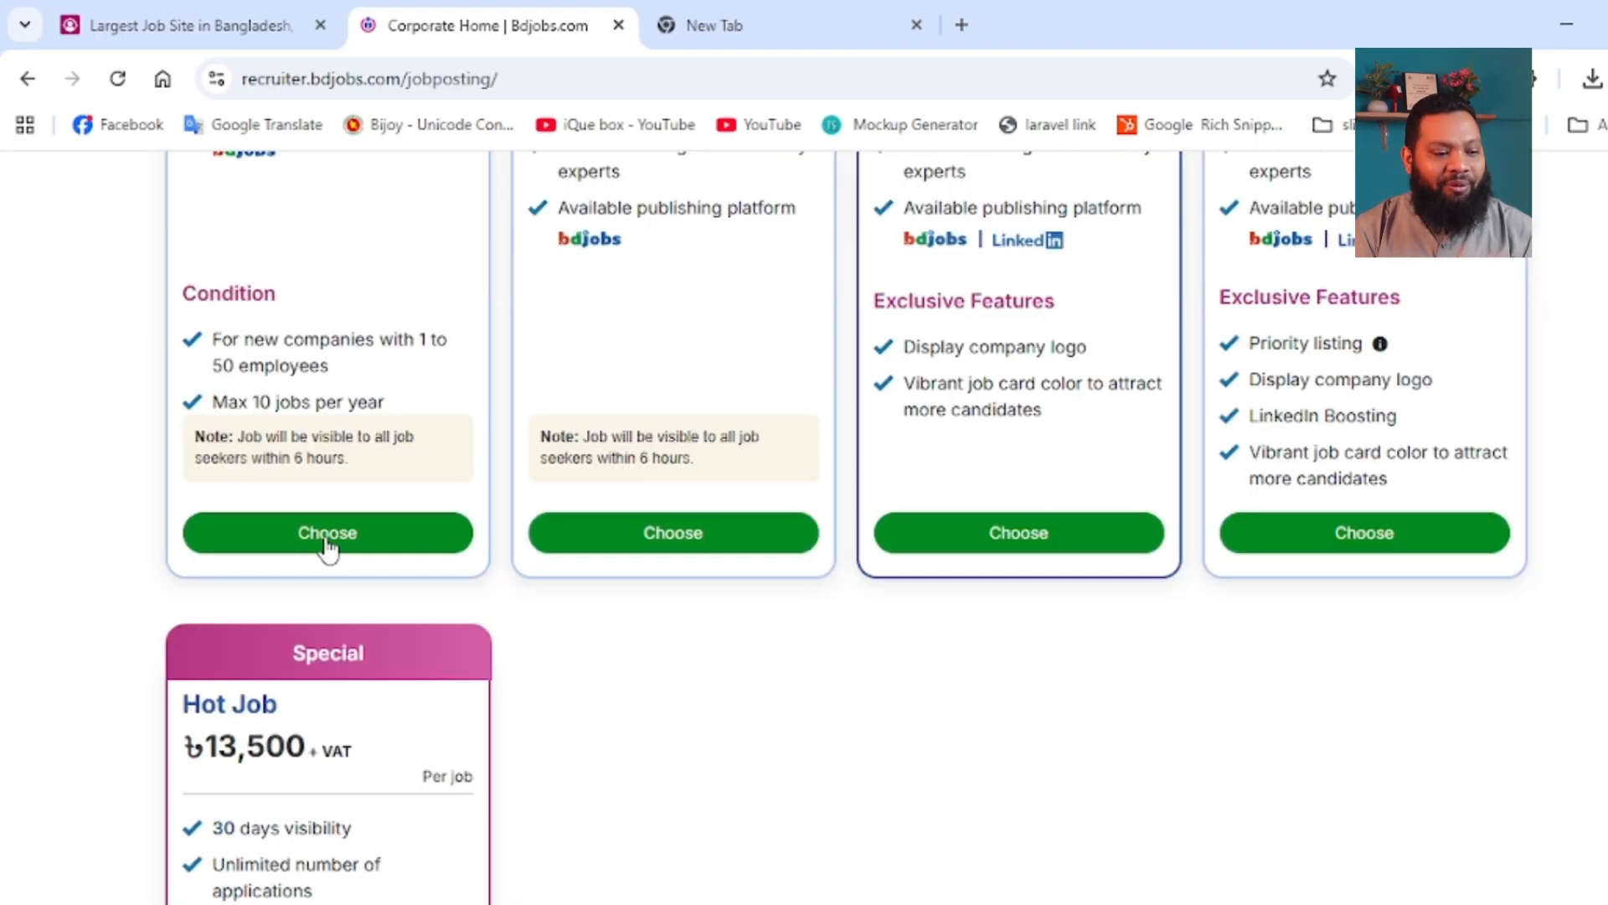
pyautogui.click(325, 534)
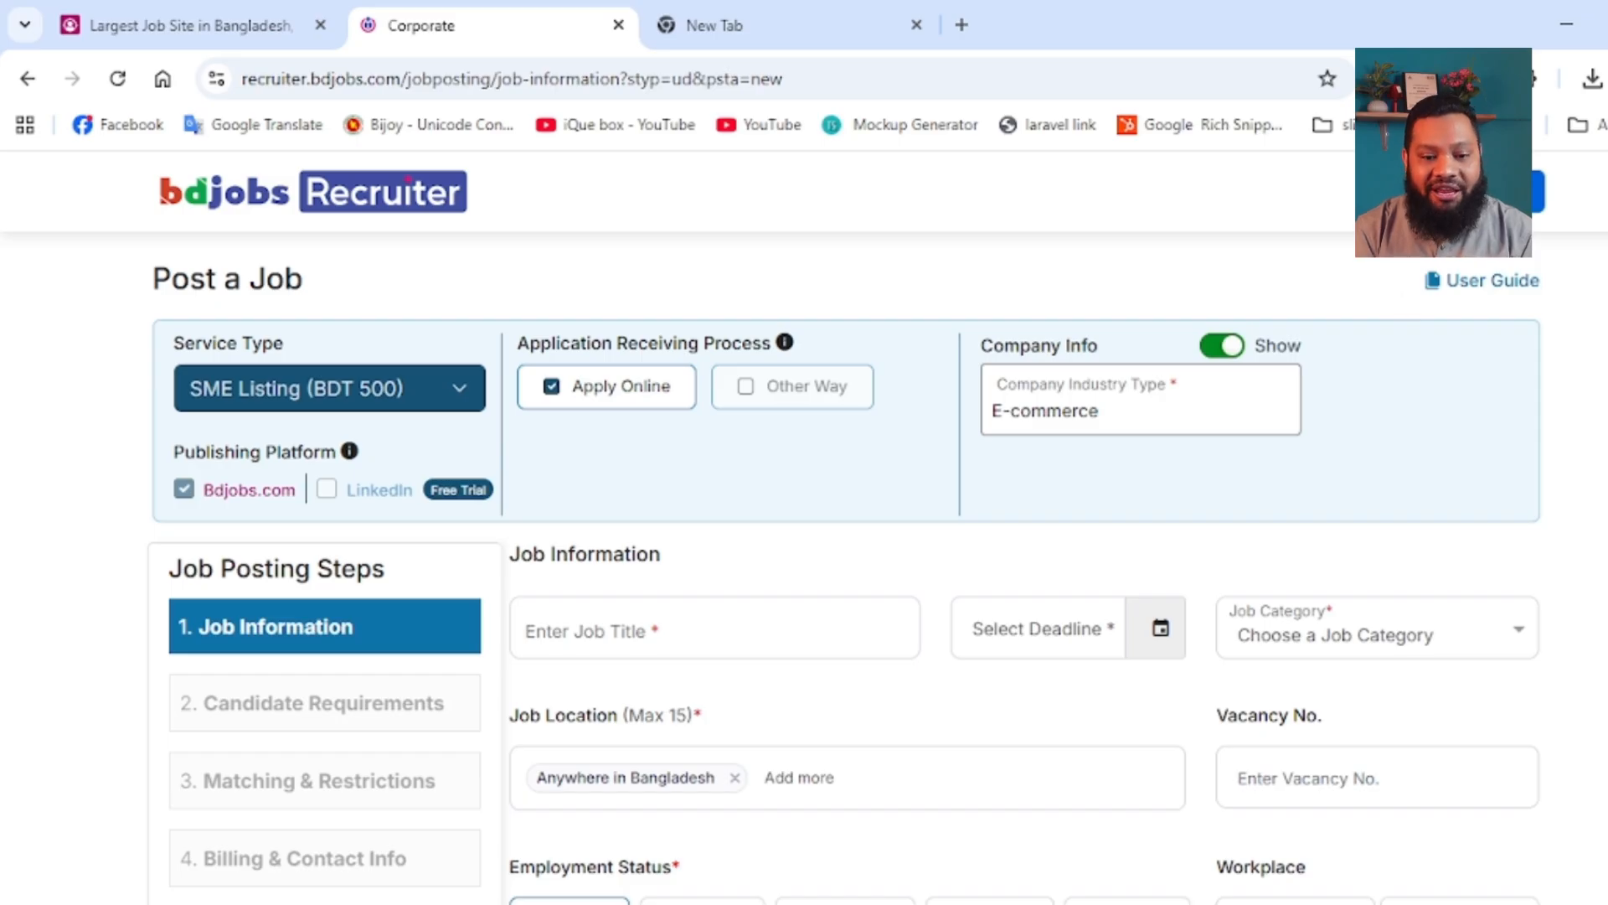
# Step: Select the position title 'Digital Marketing & Manager' in the Word job-posts document
pyautogui.scroll(-1, 804, 526)
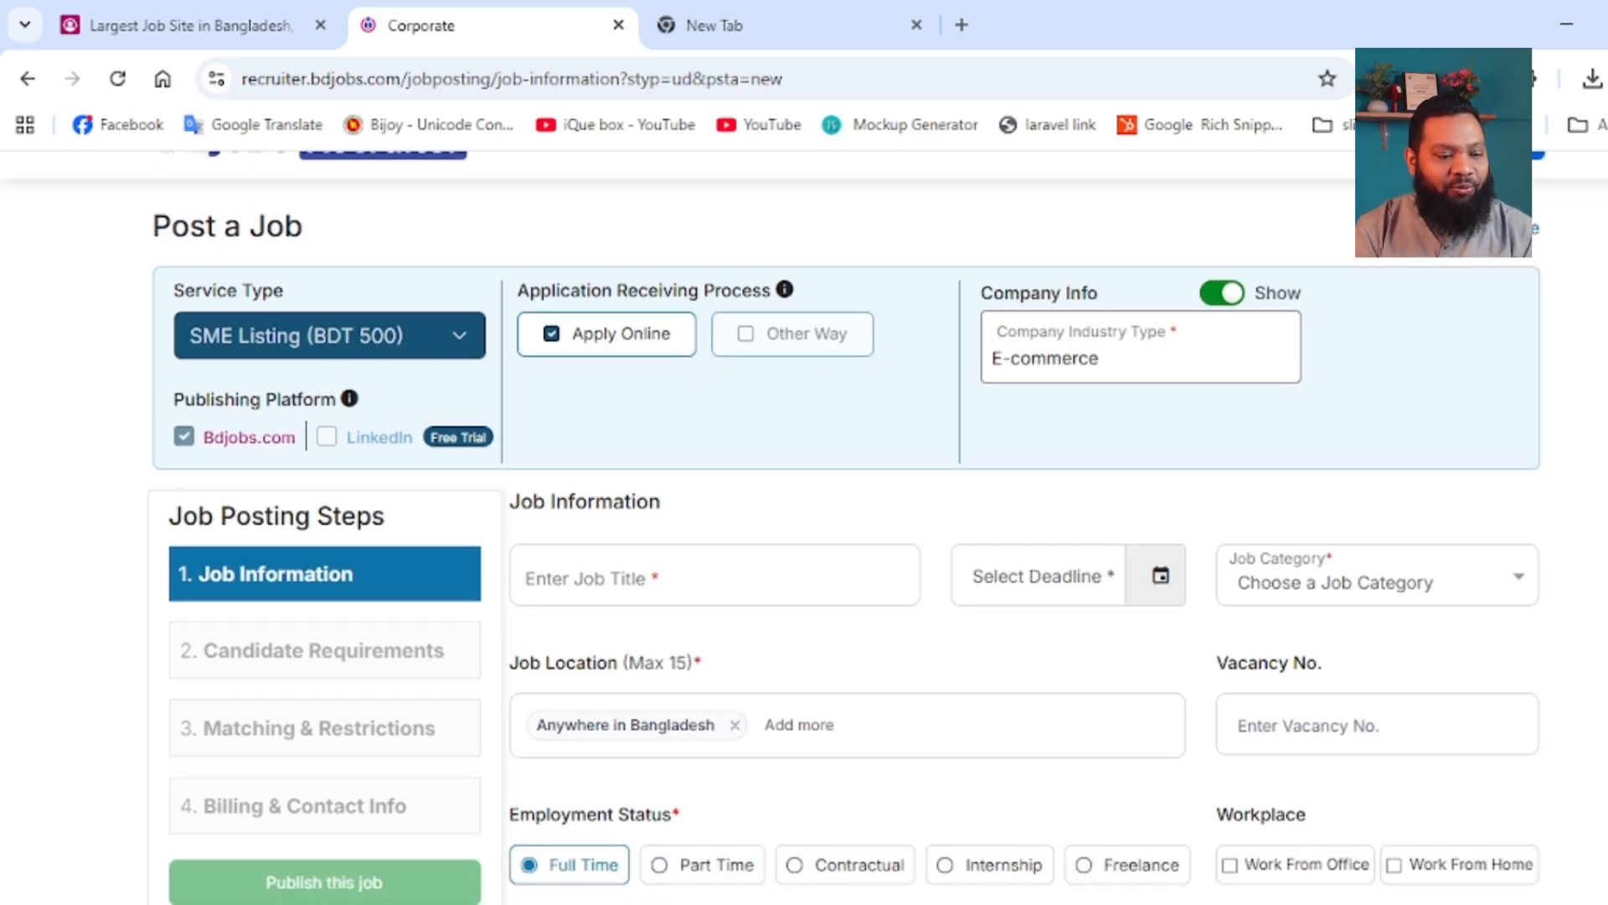
pyautogui.scroll(-3, 843, 526)
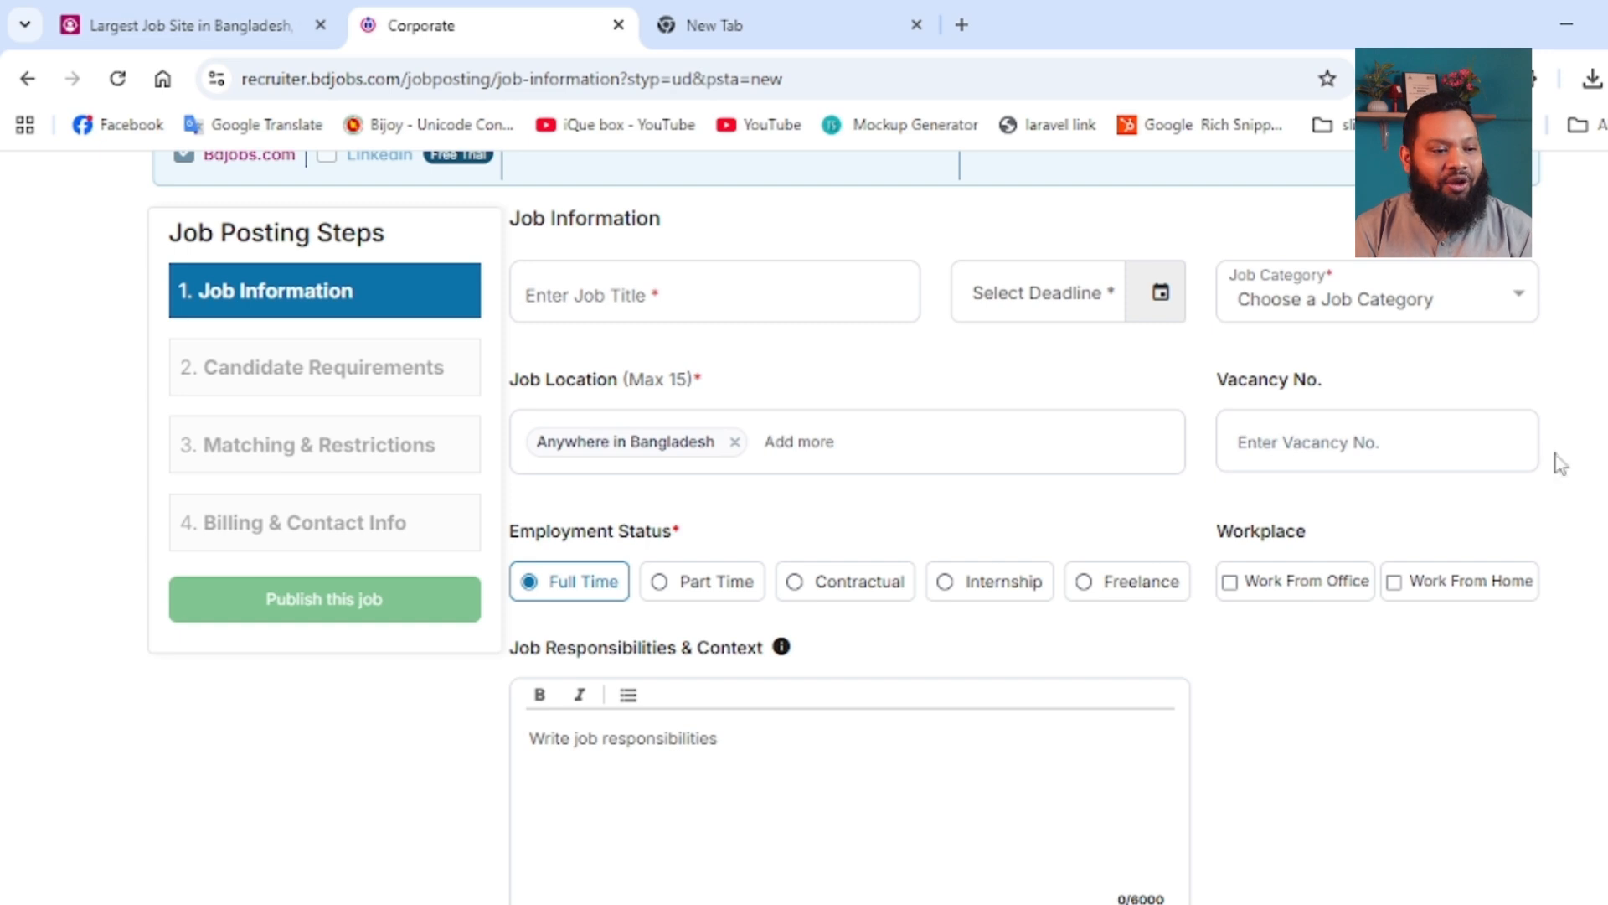
pyautogui.moveTo(506, 221); pyautogui.dragTo(662, 217)
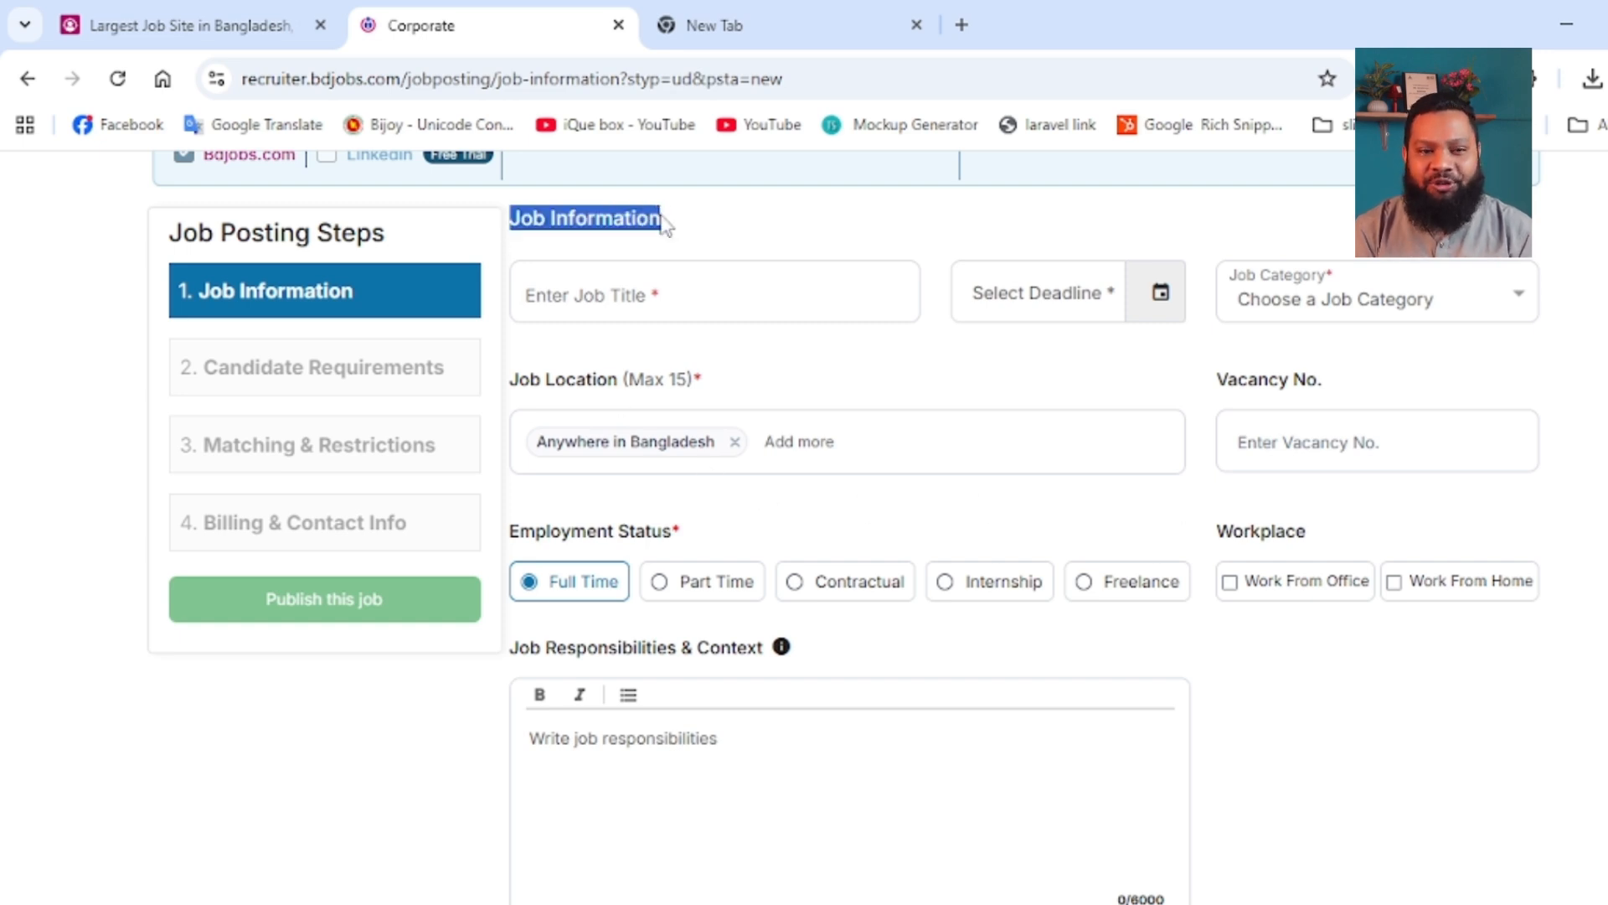
pyautogui.hotkey('alt', 'Tab')
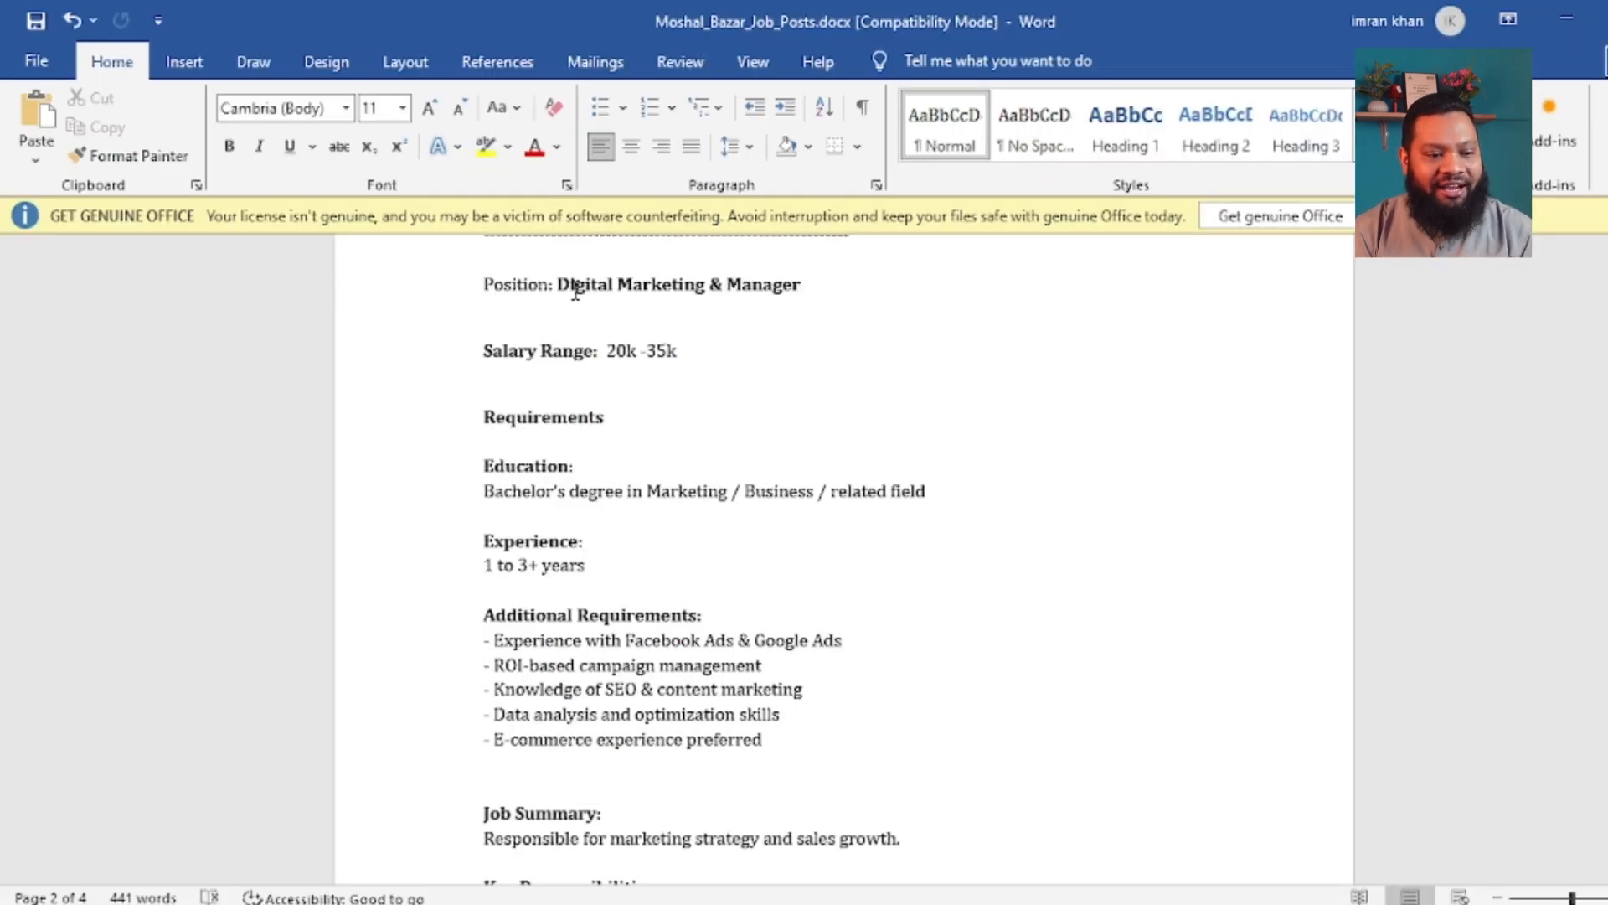
pyautogui.moveTo(558, 285); pyautogui.dragTo(800, 287)
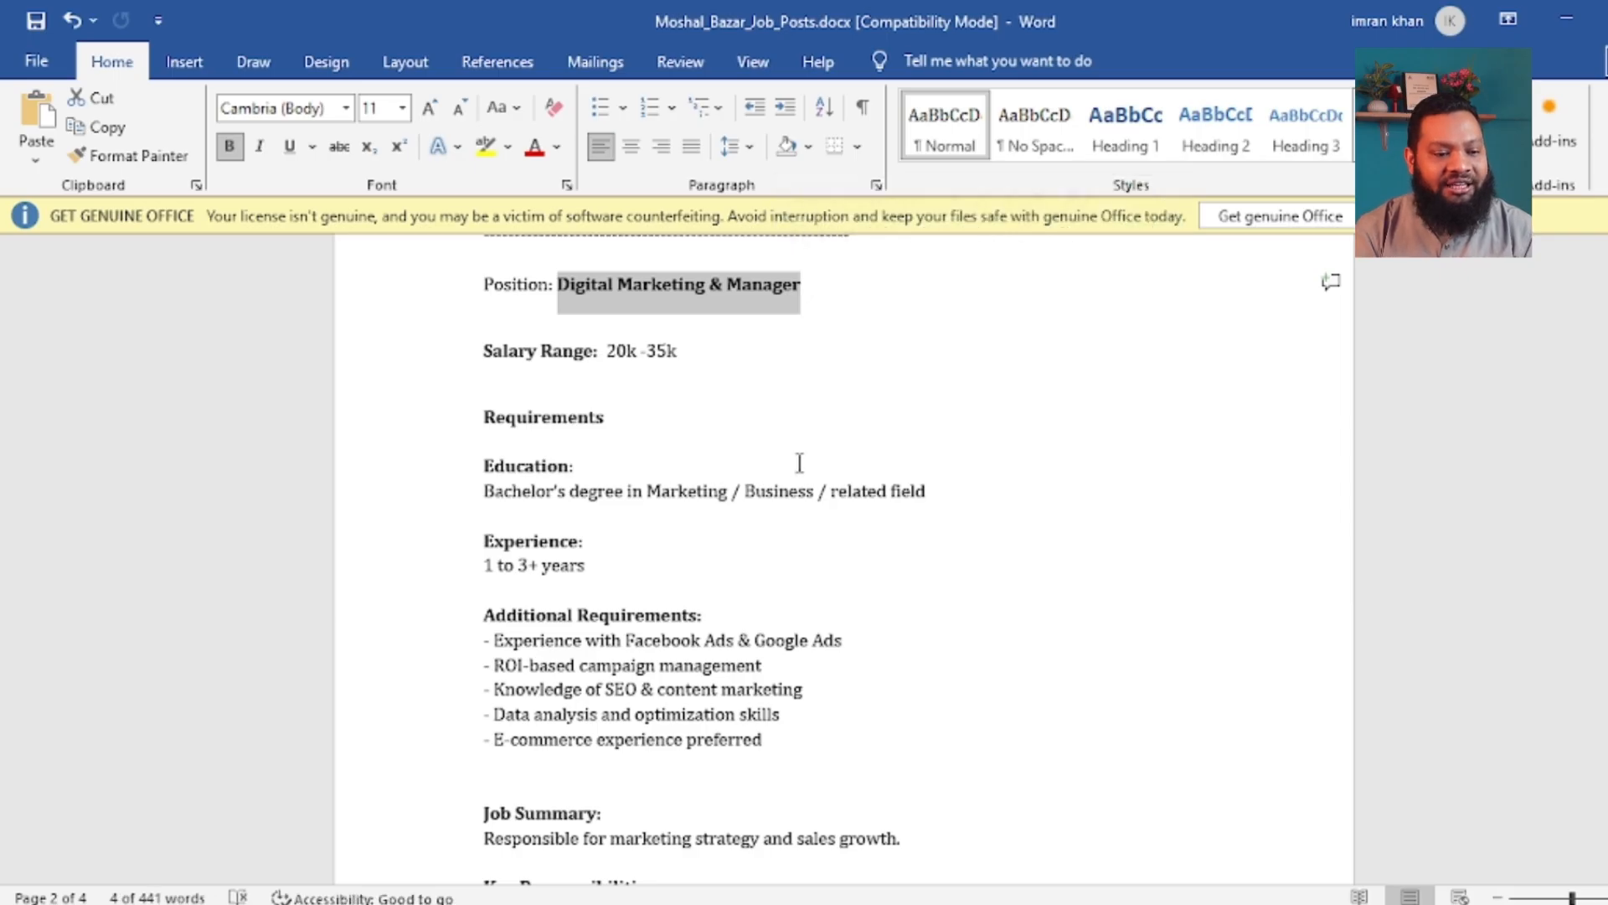
# Step: Paste 'Digital Marketing & Manager' as the job title and set the deadline to 17 April 2026
pyautogui.hotkey('ctrl', 'c')
pyautogui.hotkey('alt', 'Tab')
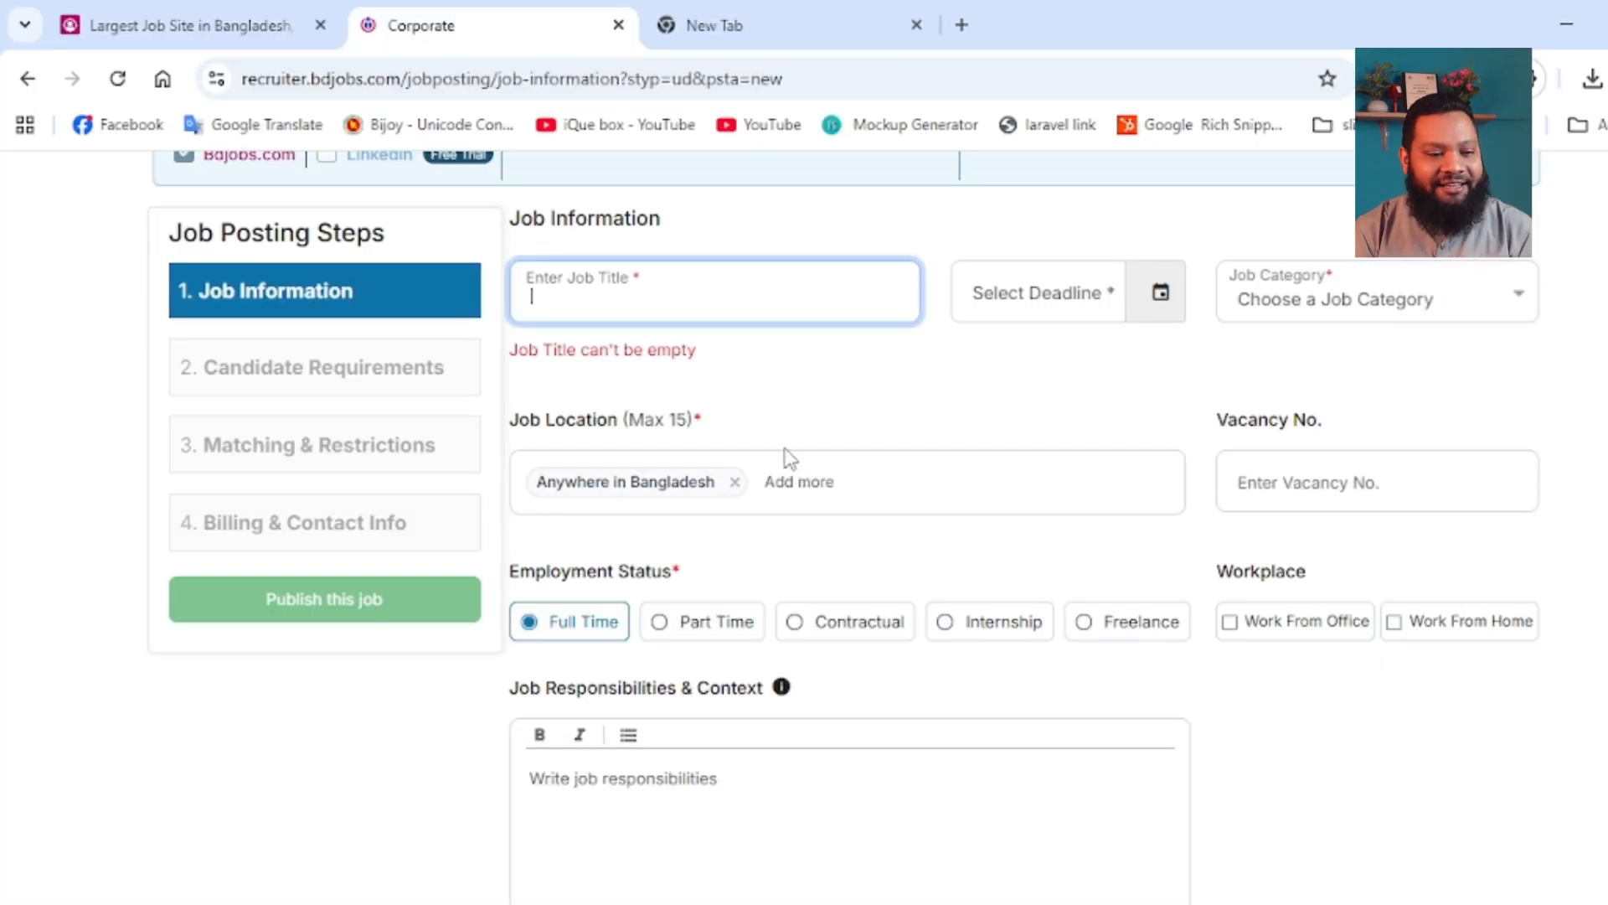
pyautogui.hotkey('ctrl', 'v')
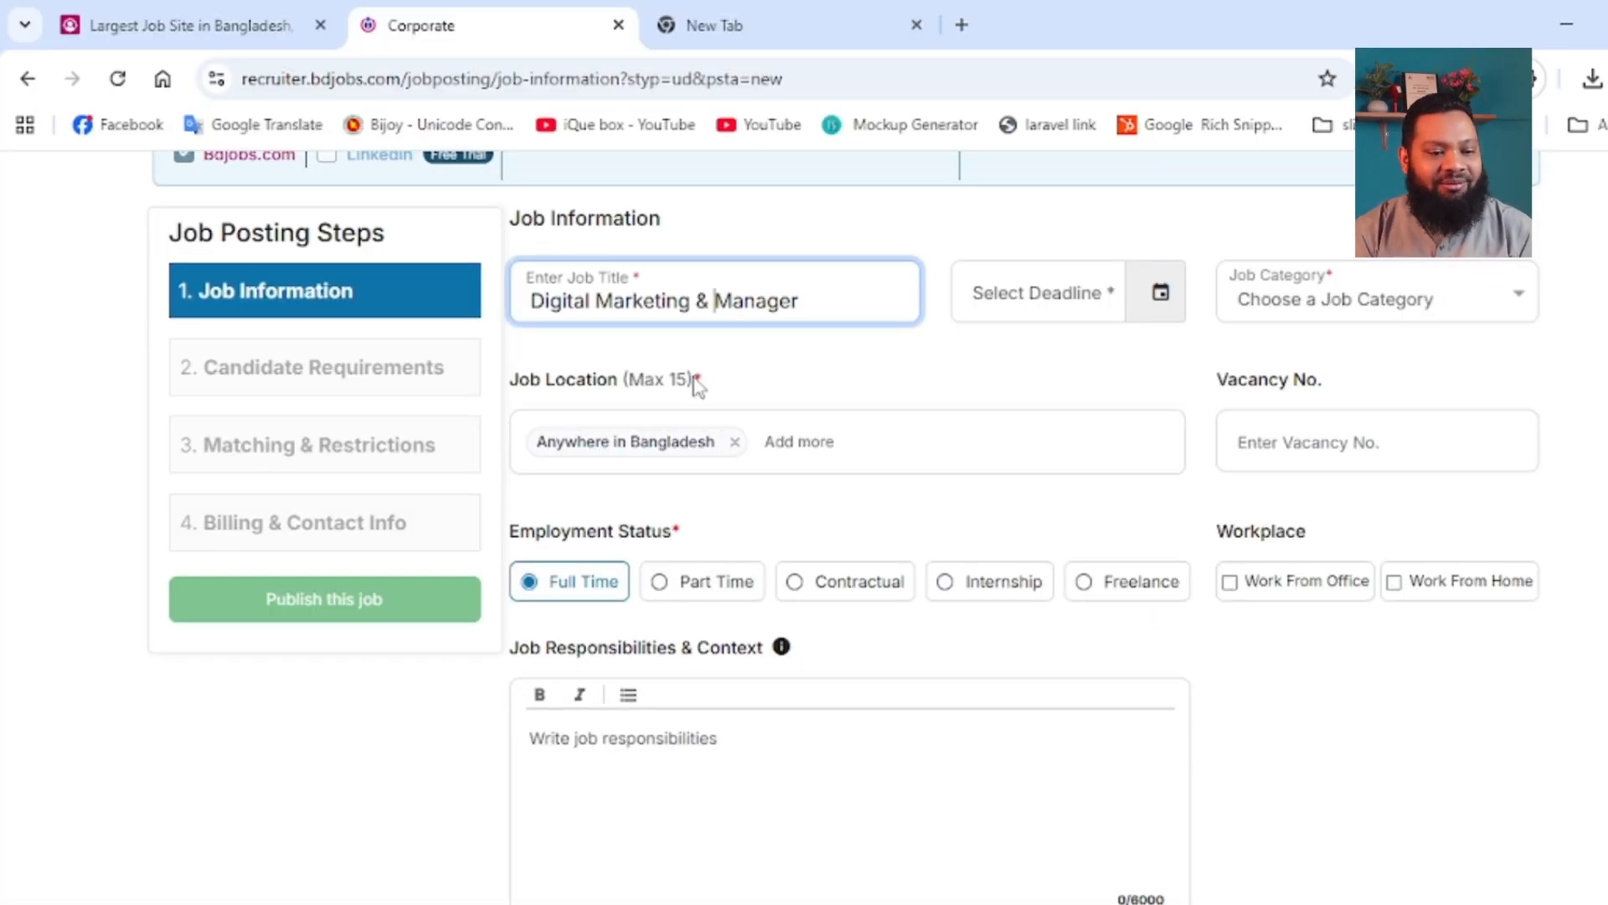
pyautogui.click(1160, 293)
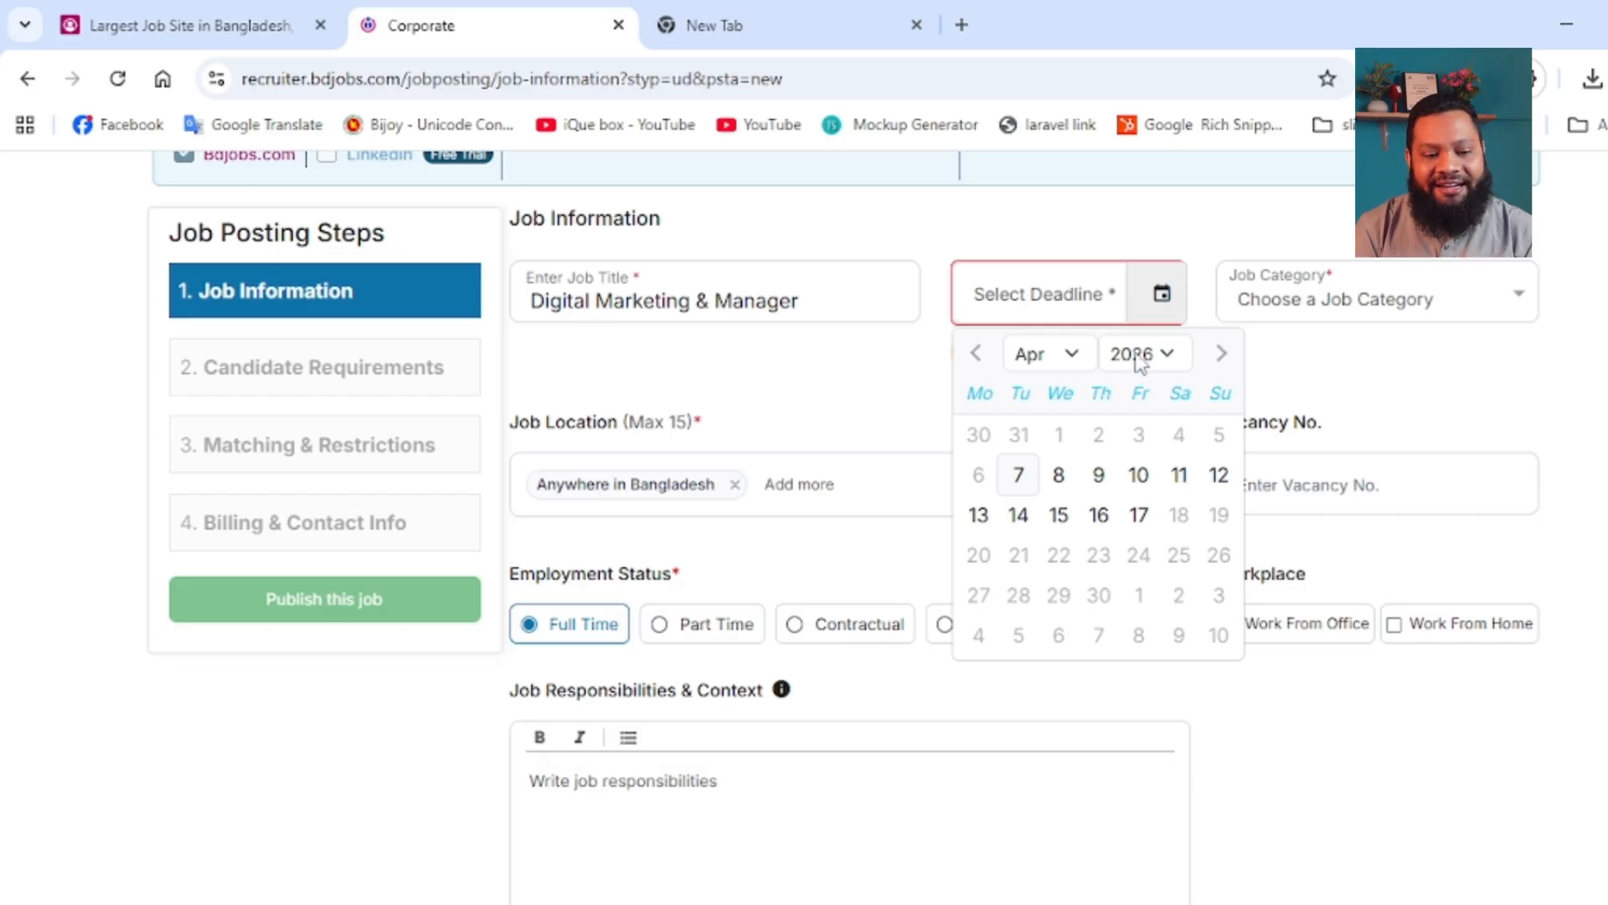
pyautogui.click(1140, 514)
# Step: Set the job category to Media/Advertisement/Event
pyautogui.click(1371, 317)
pyautogui.write('digi')
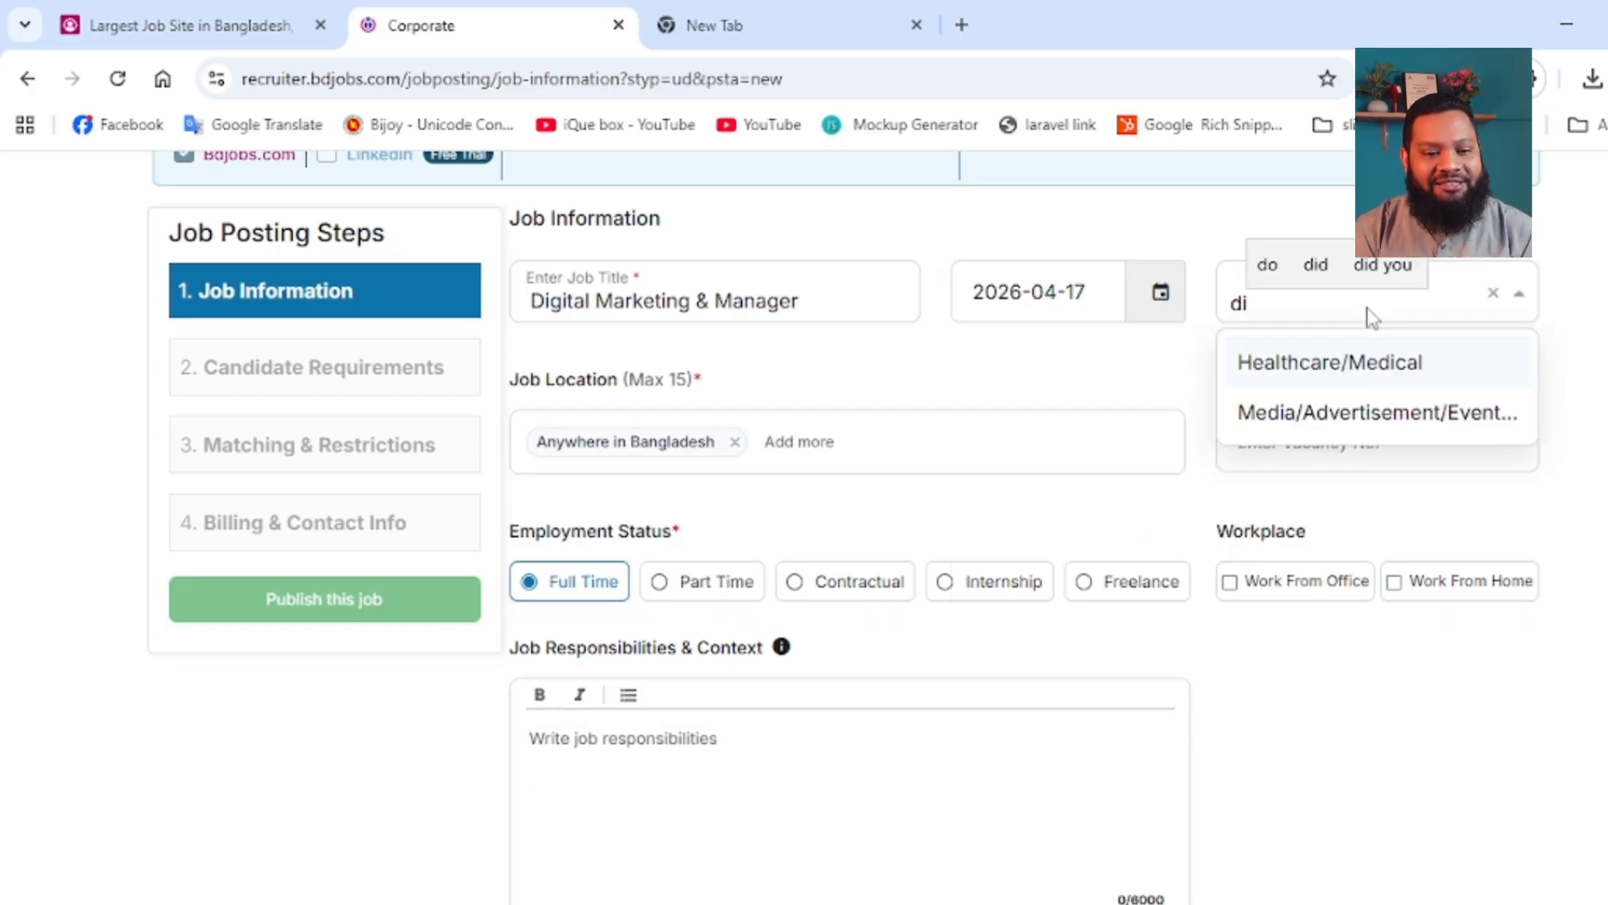
pyautogui.press('BackSpace')
pyautogui.press('BackSpace')
pyautogui.press('BackSpace')
pyautogui.press('BackSpace')
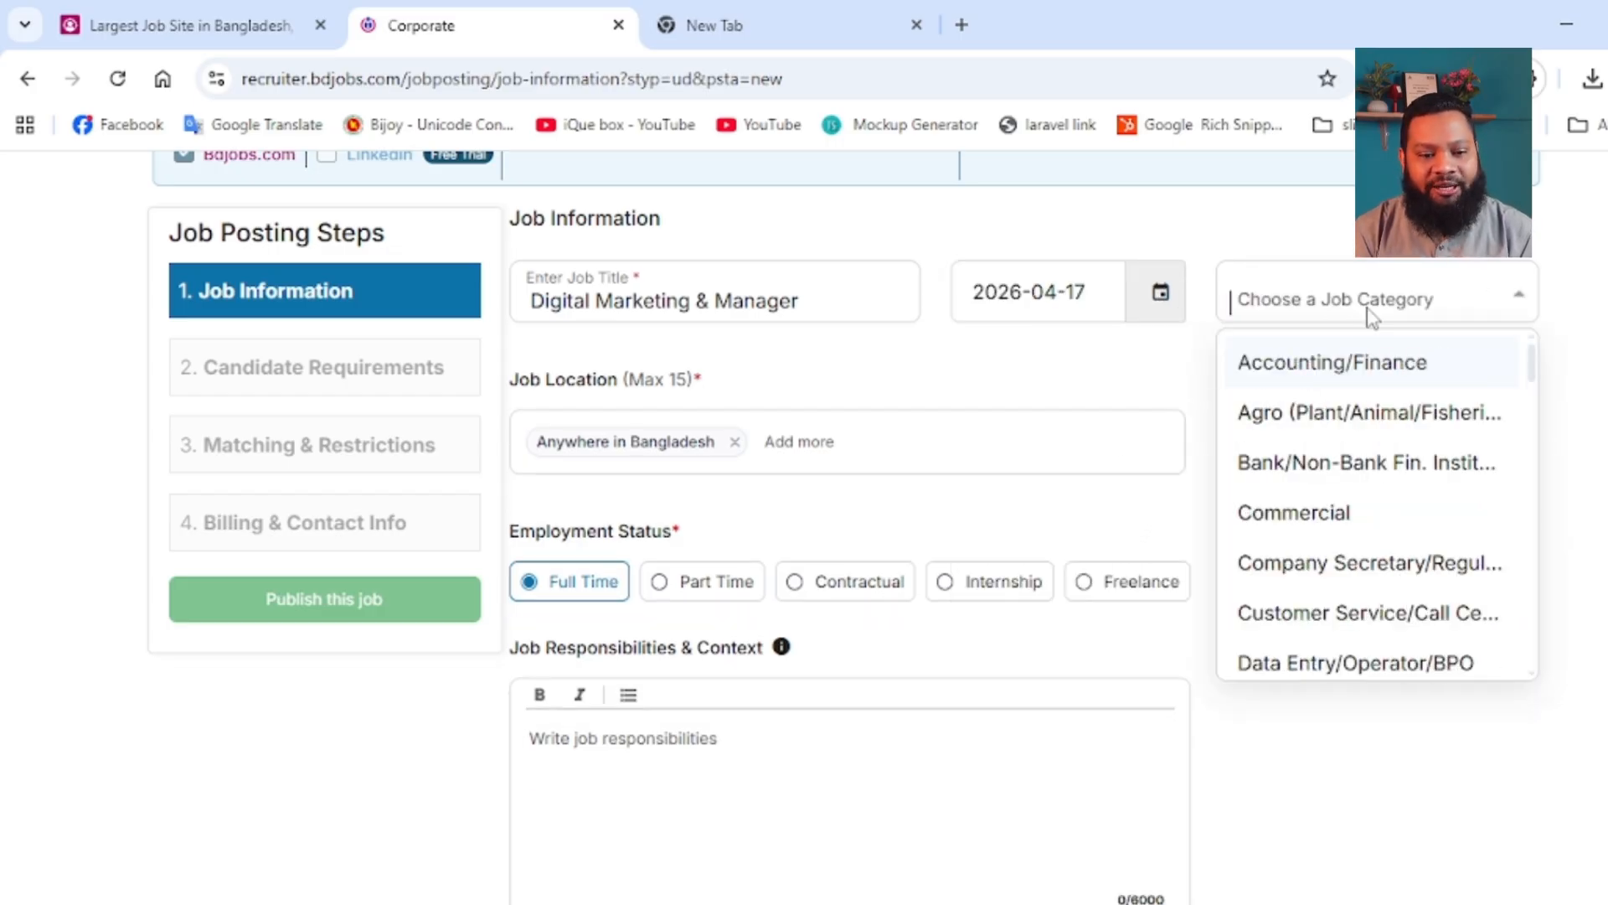
pyautogui.write('so')
pyautogui.press('BackSpace')
pyautogui.press('BackSpace')
pyautogui.moveTo(1530, 371)
pyautogui.mouseDown()
pyautogui.moveTo(1530, 539)
pyautogui.moveTo(1533, 500)
pyautogui.moveTo(1365, 492)
pyautogui.mouseUp()
pyautogui.click(1364, 491)
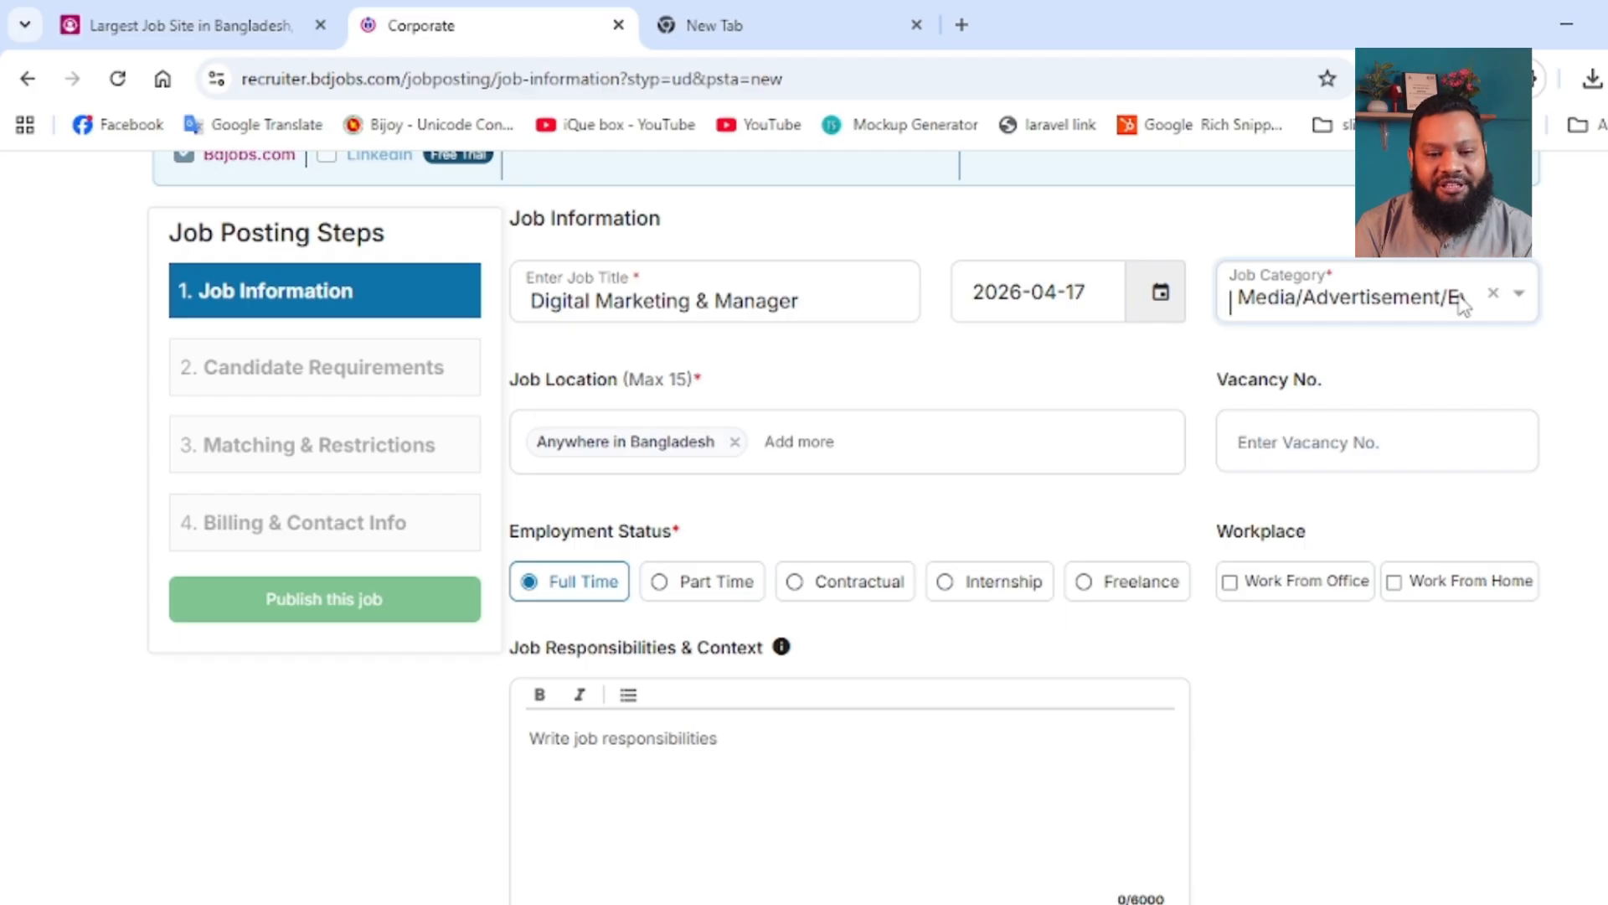
# Step: Enter 1 vacancy and replace Anywhere in Bangladesh with Naogaon as the job location
pyautogui.press('Tab')
pyautogui.write('1')
pyautogui.click(736, 441)
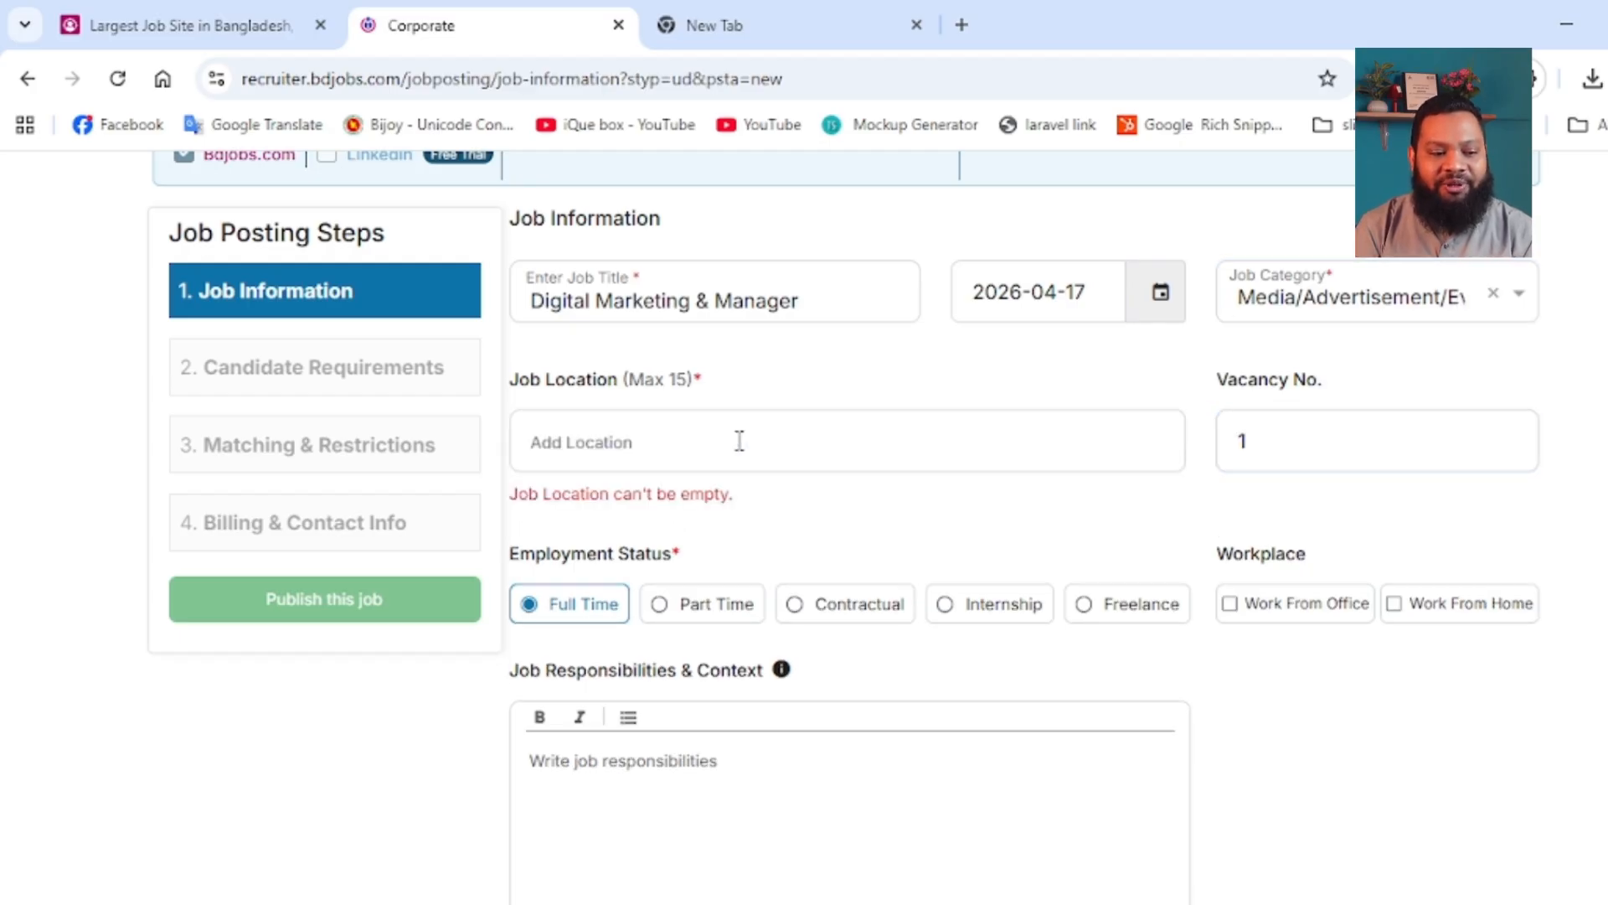
pyautogui.click(707, 442)
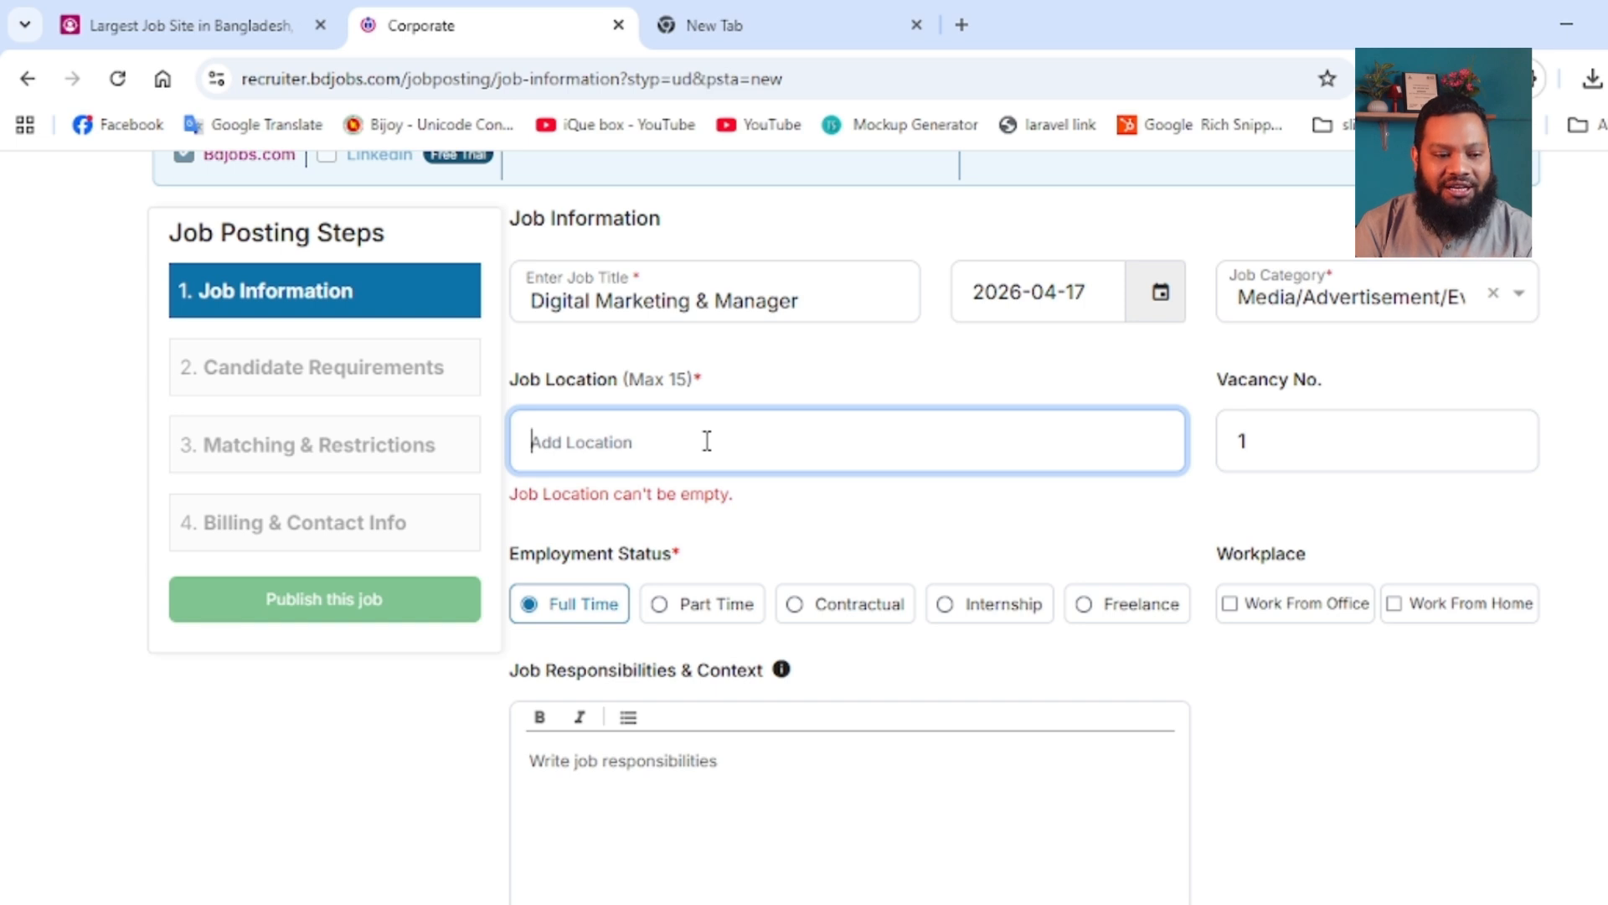
pyautogui.write('nao')
pyautogui.click(574, 503)
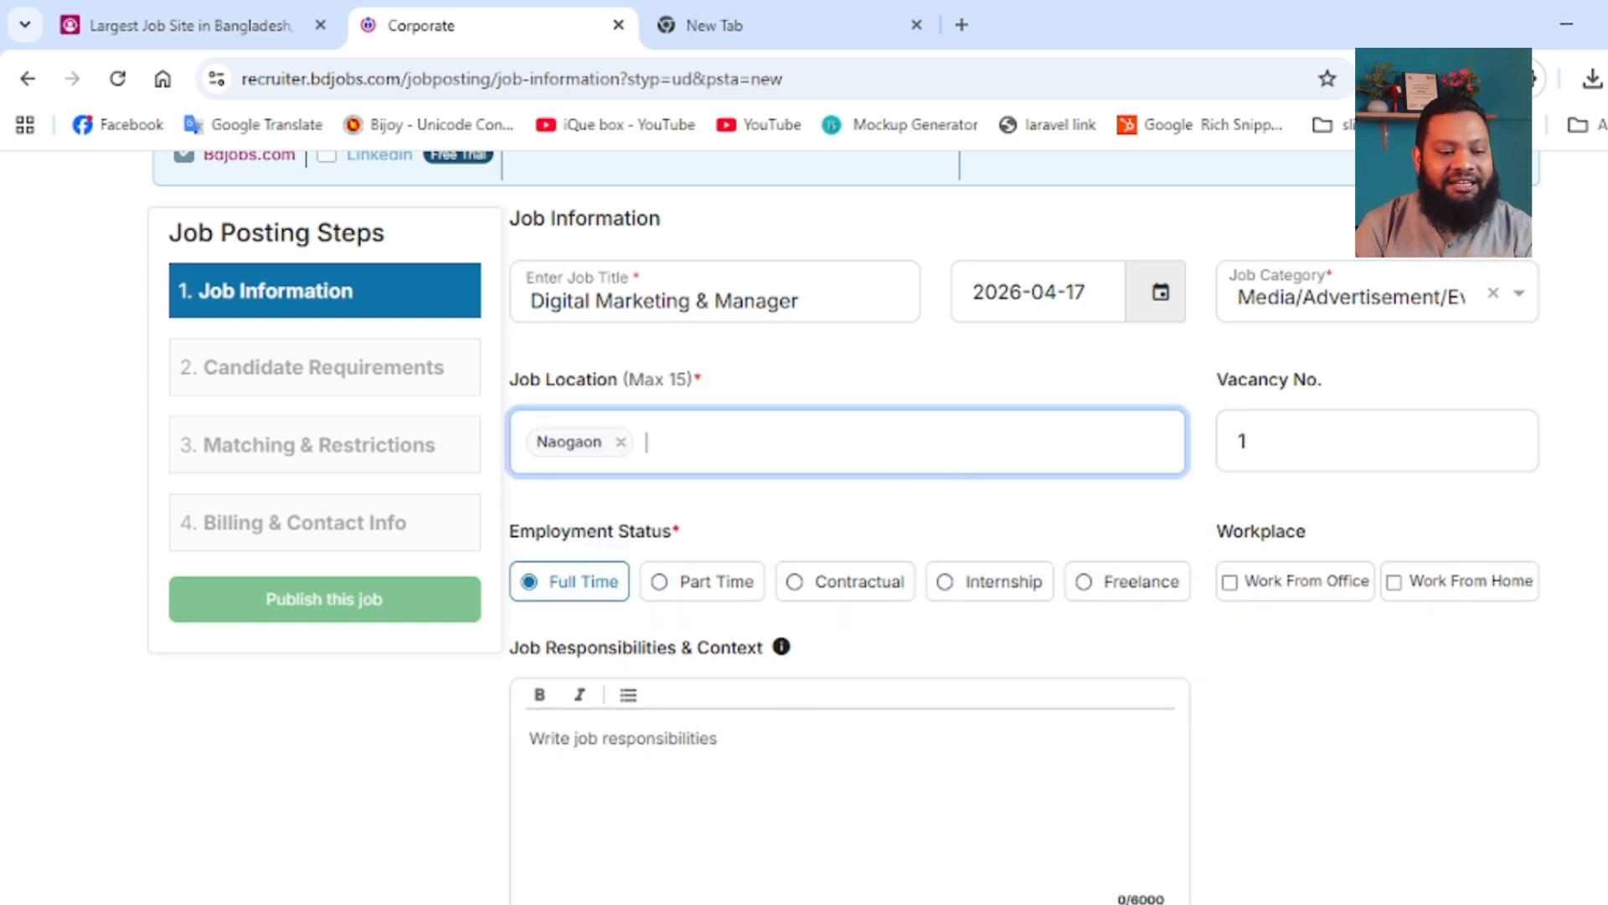
# Step: Keep employment status Full Time and paste the key responsibilities into Job Responsibilities & Context
pyautogui.scroll(-2, 745, 649)
pyautogui.click(699, 410)
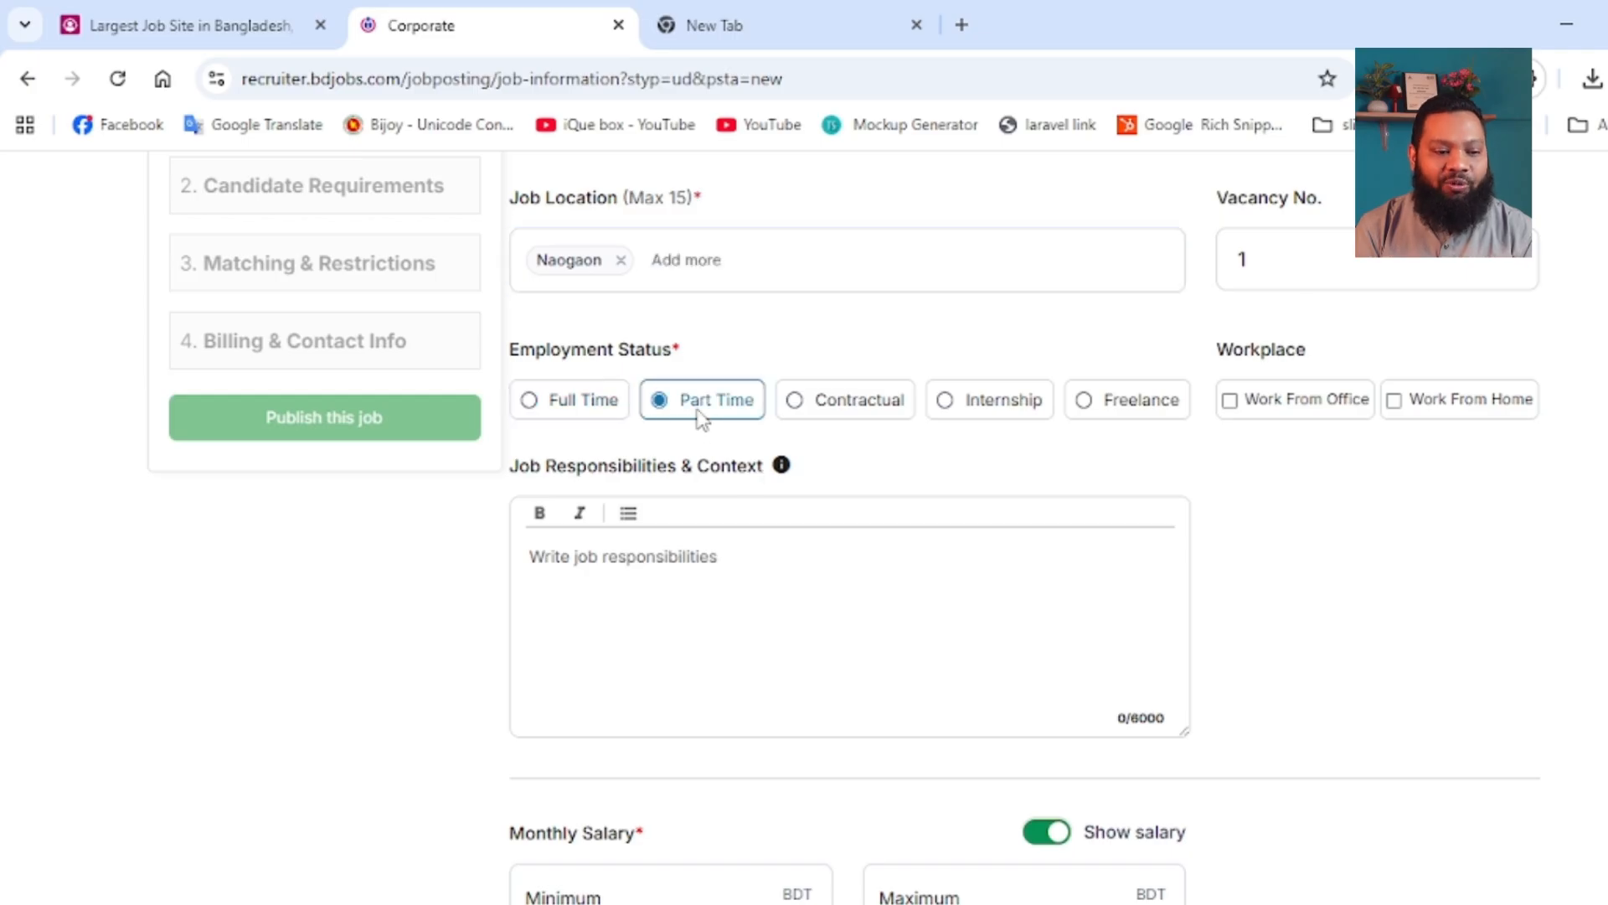
pyautogui.click(570, 407)
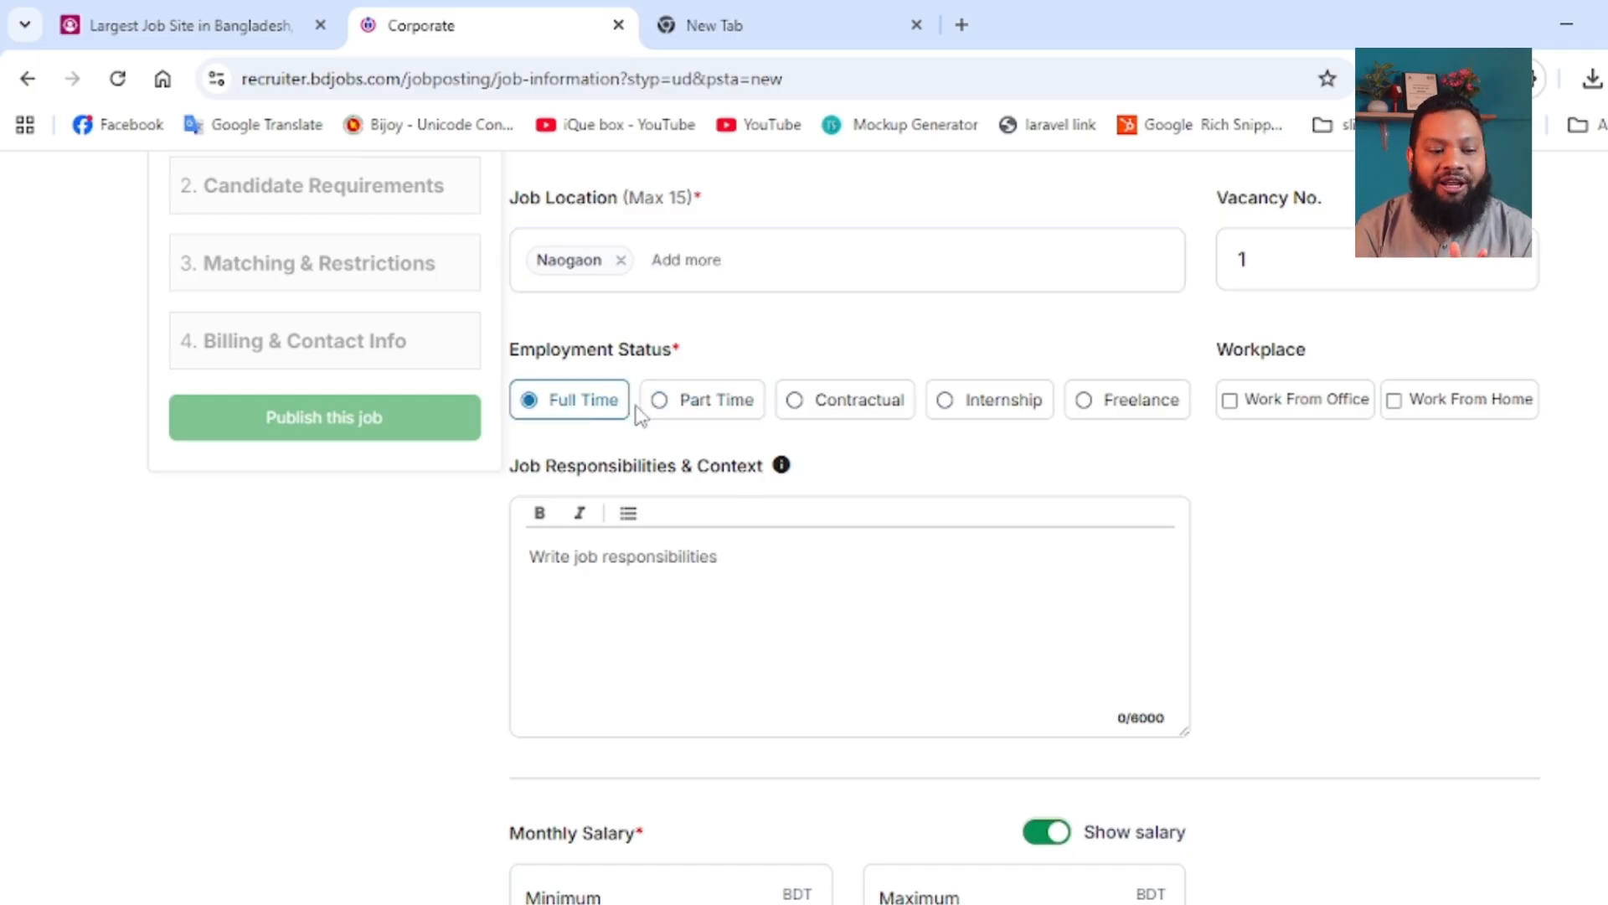
pyautogui.moveTo(520, 467); pyautogui.dragTo(743, 470)
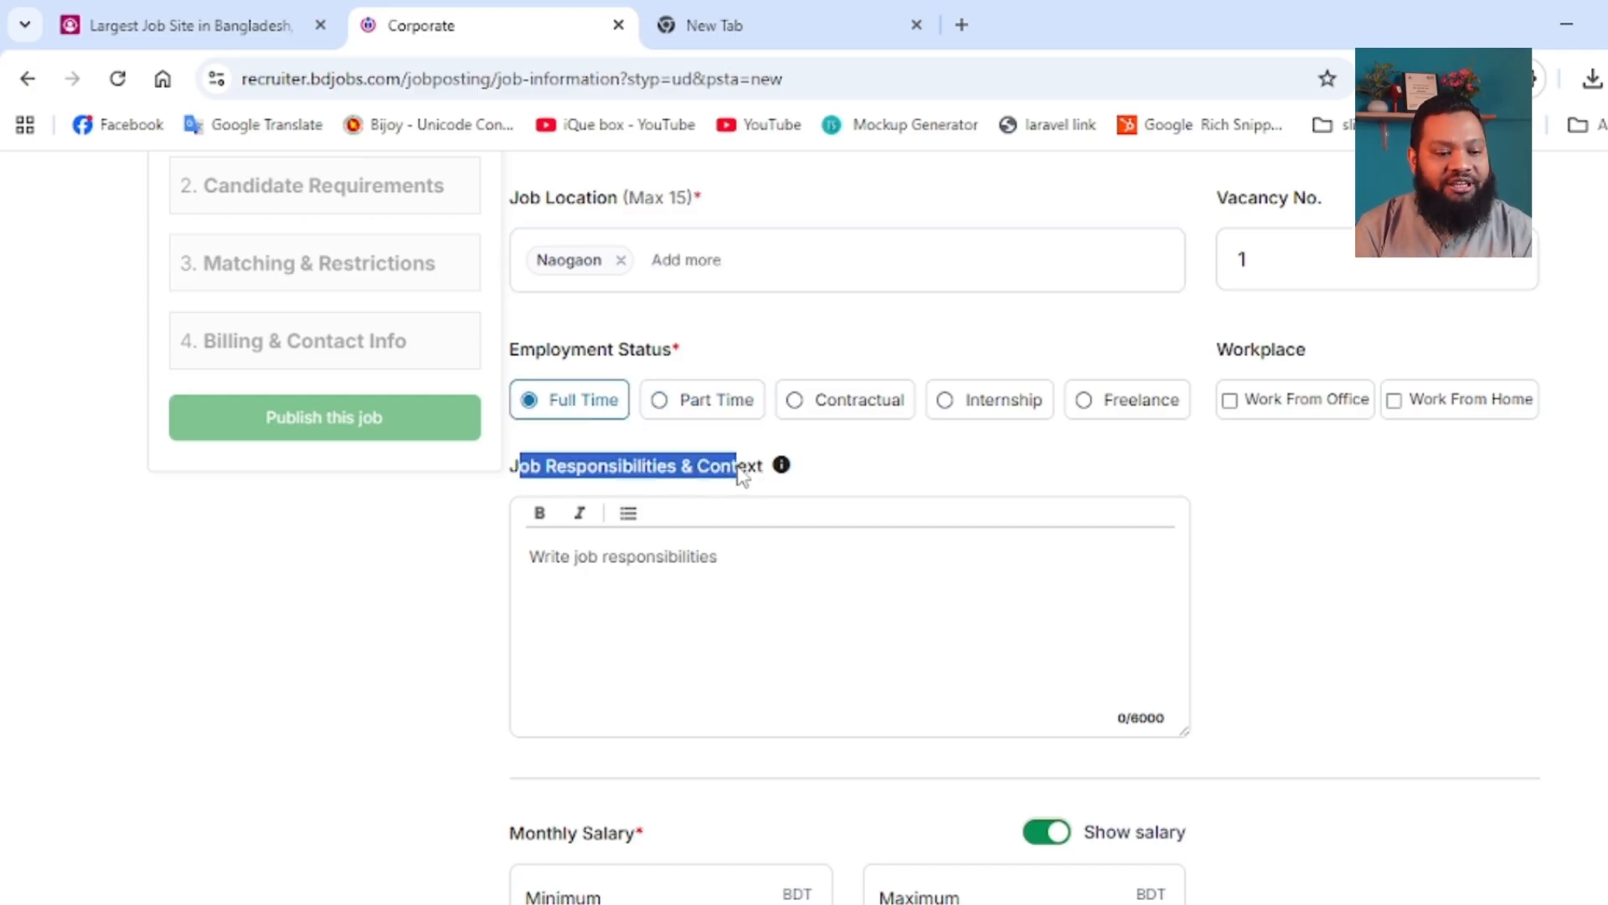
pyautogui.click(633, 562)
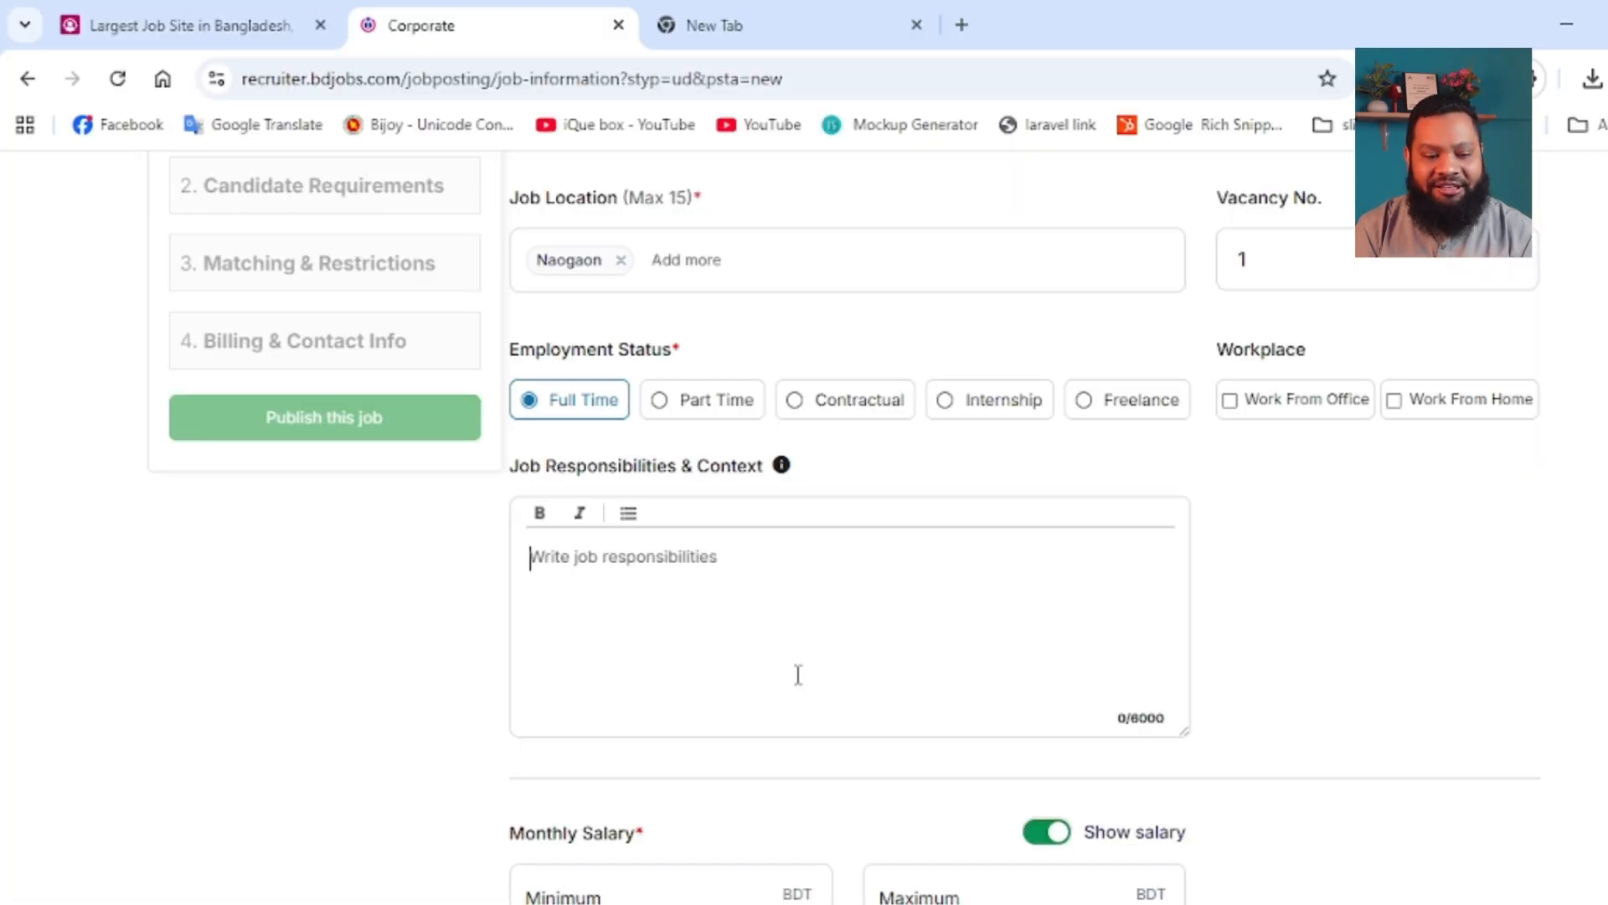
pyautogui.hotkey('ctrl', 'v')
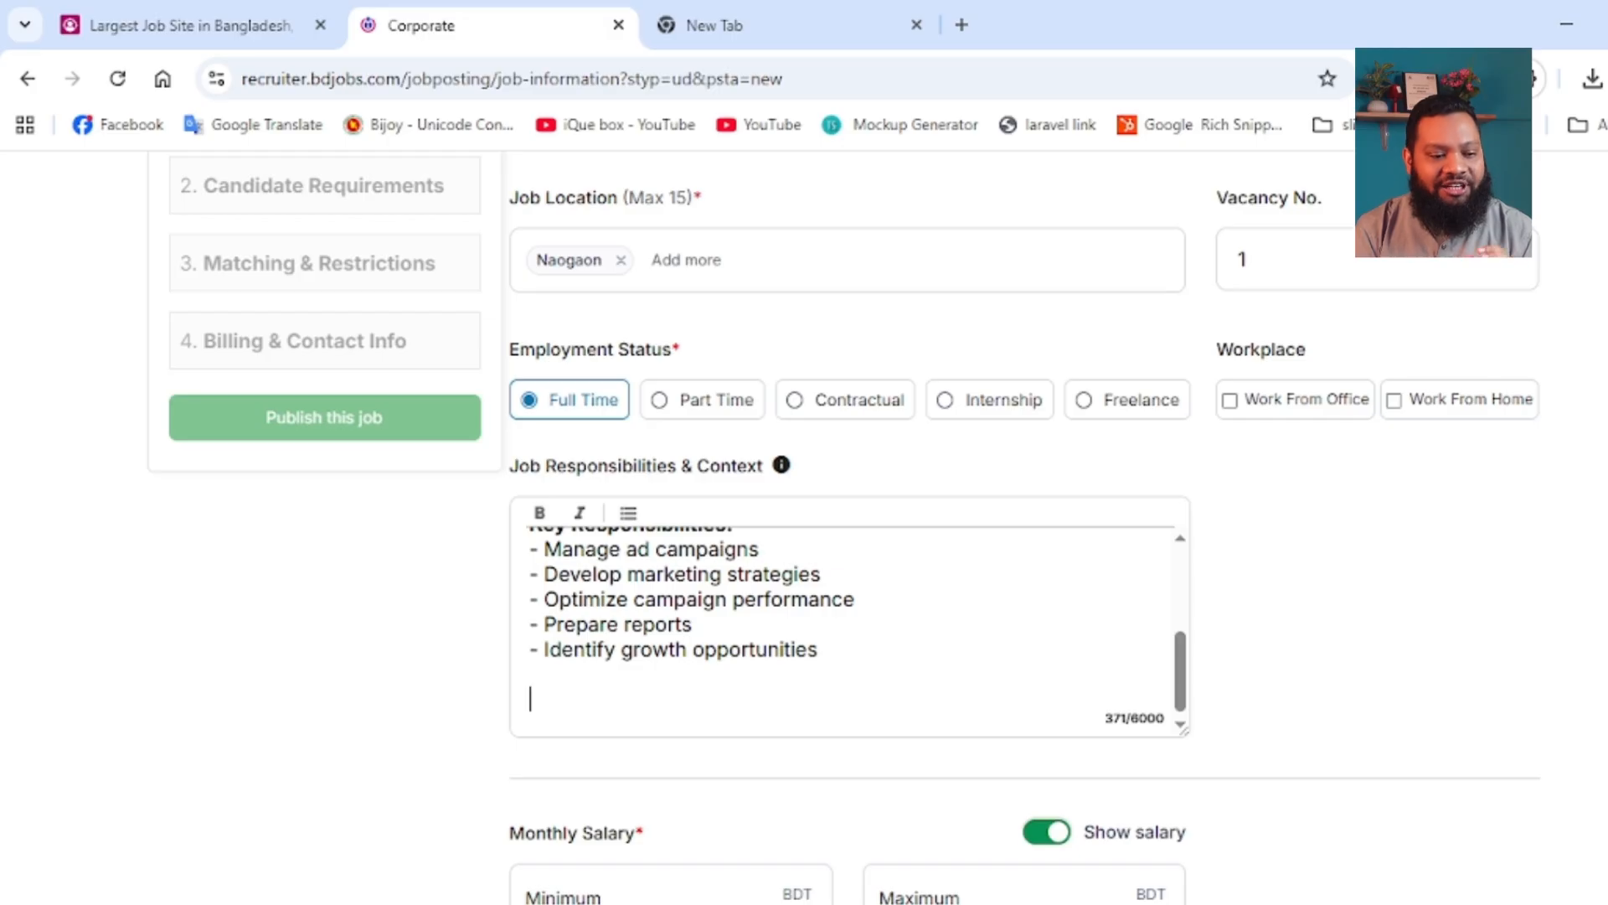
pyautogui.scroll(-5, 838, 528)
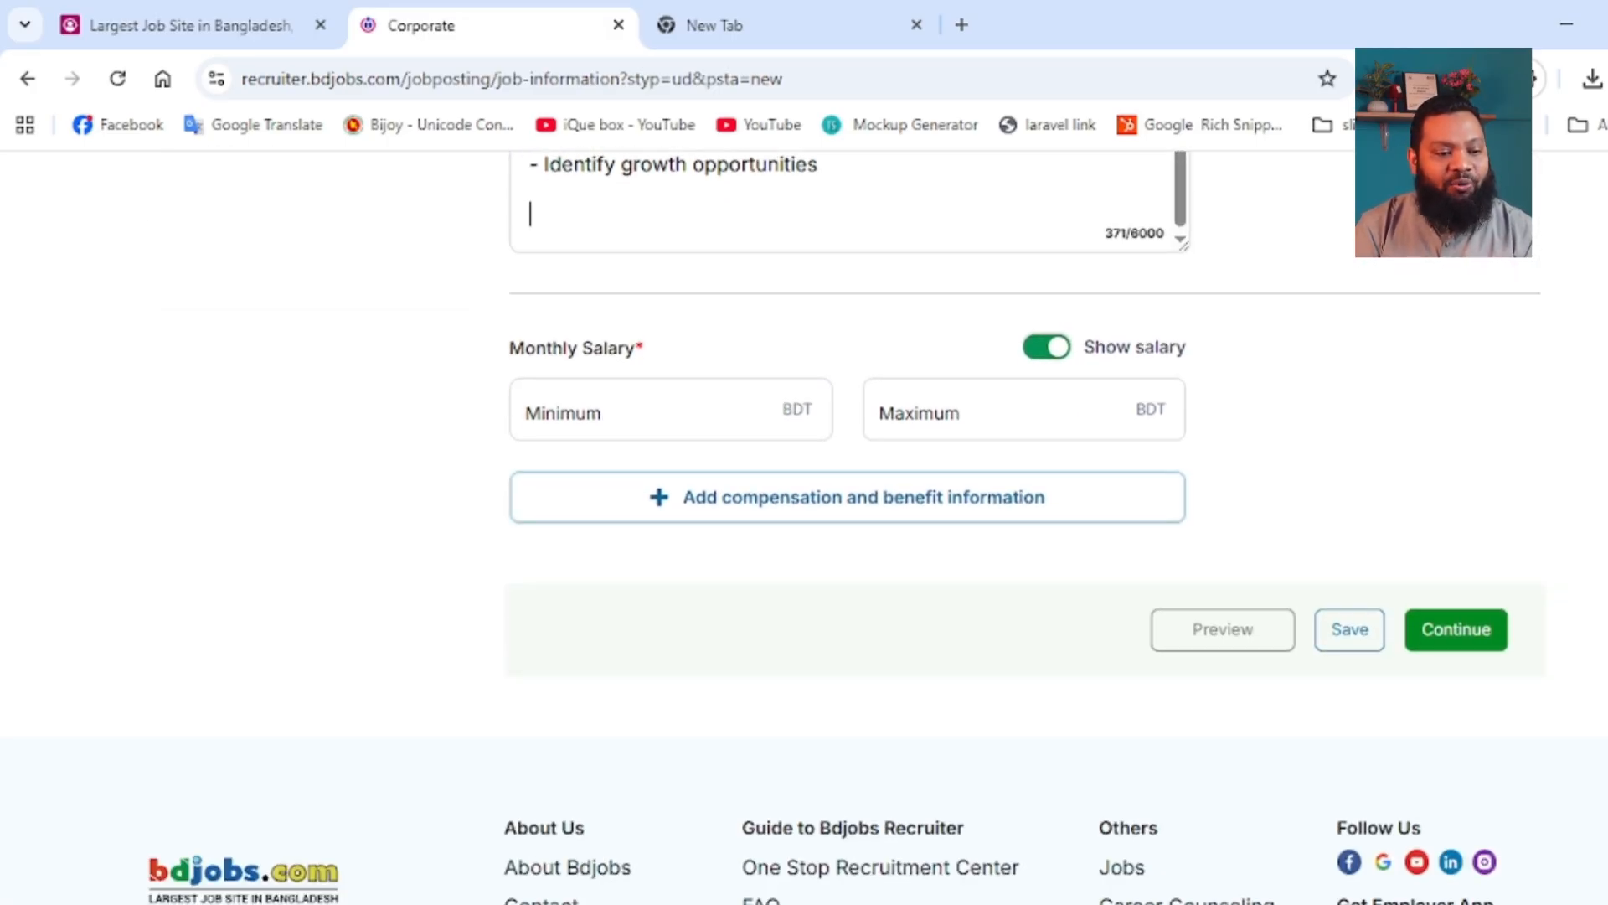
# Step: Enter a monthly salary range of 20000 to 40000 BDT
pyautogui.click(576, 427)
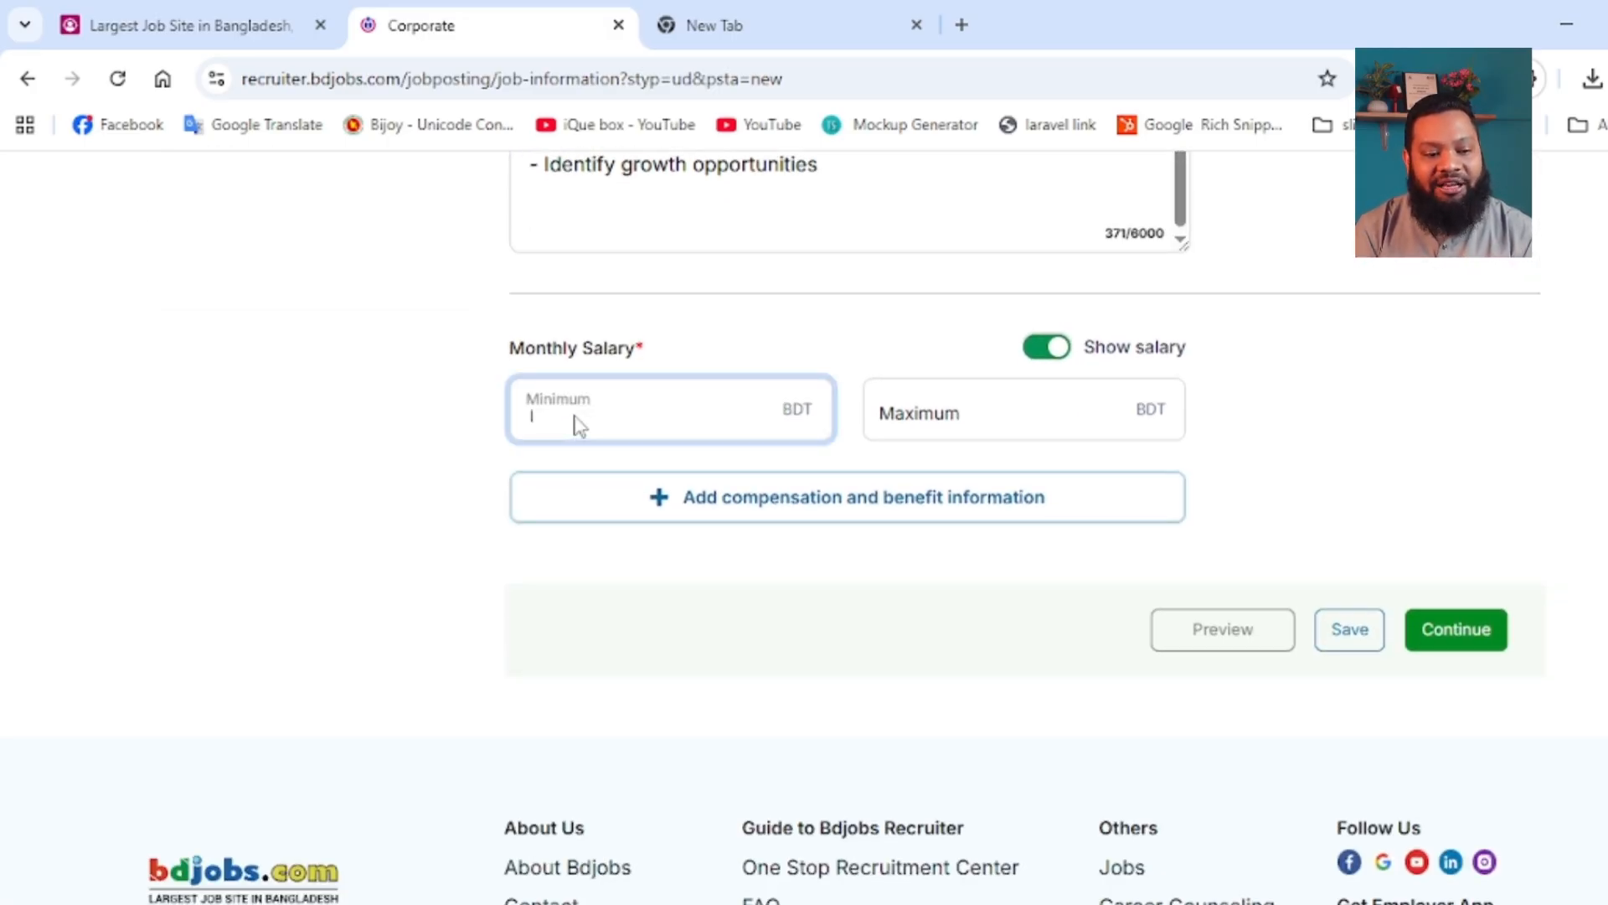
pyautogui.write('20000')
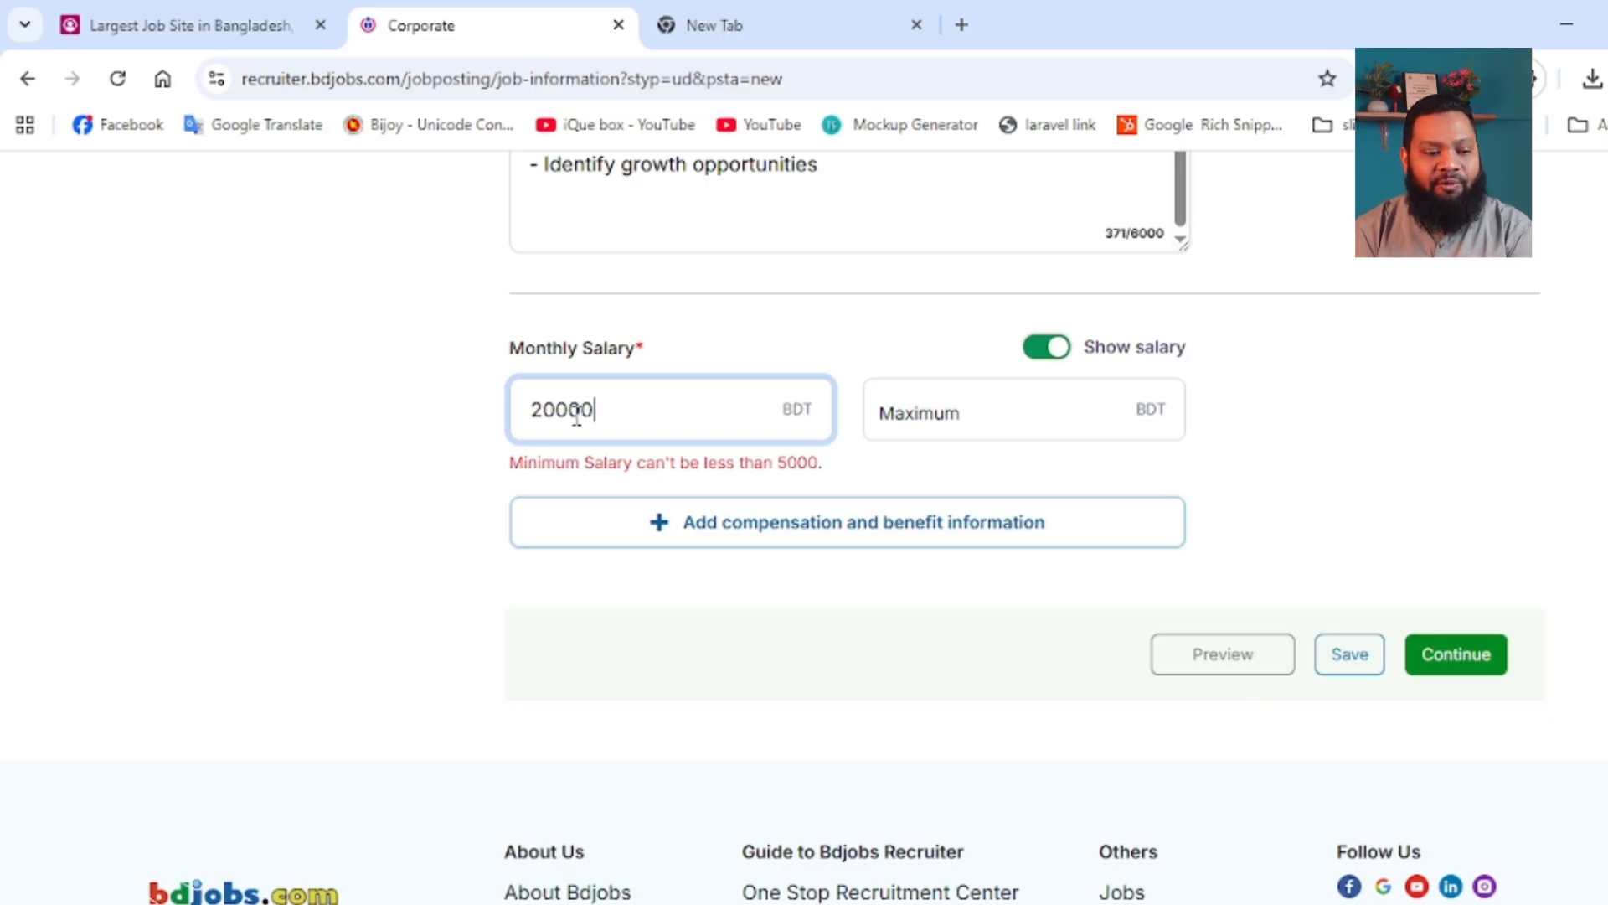
pyautogui.moveTo(563, 416); pyautogui.dragTo(645, 413)
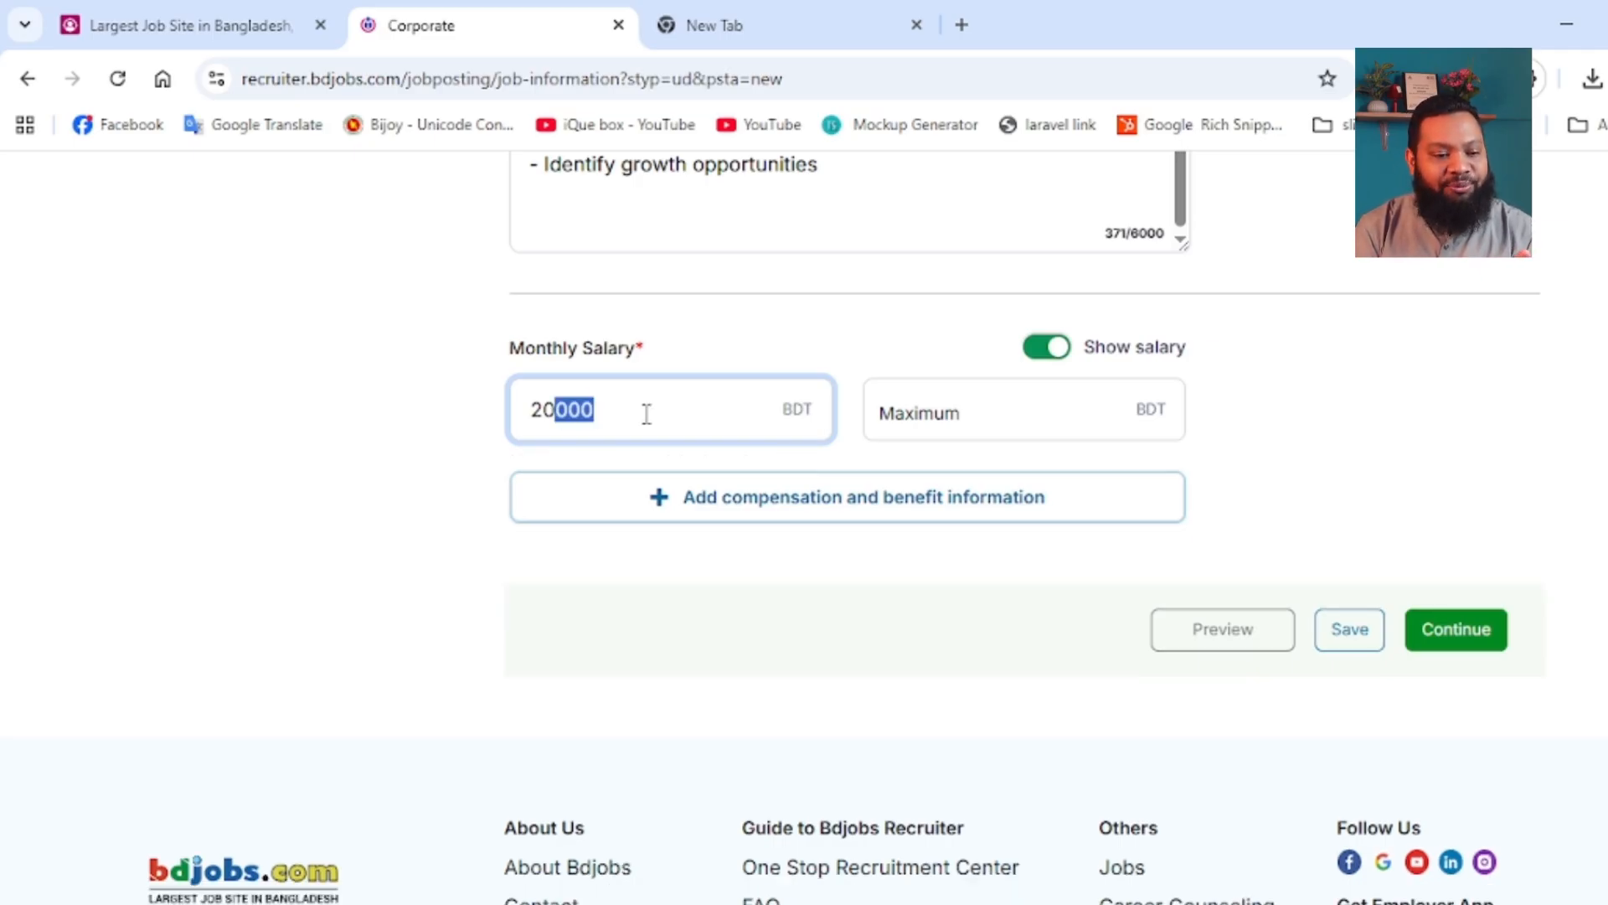
pyautogui.press('Tab')
pyautogui.write('400001')
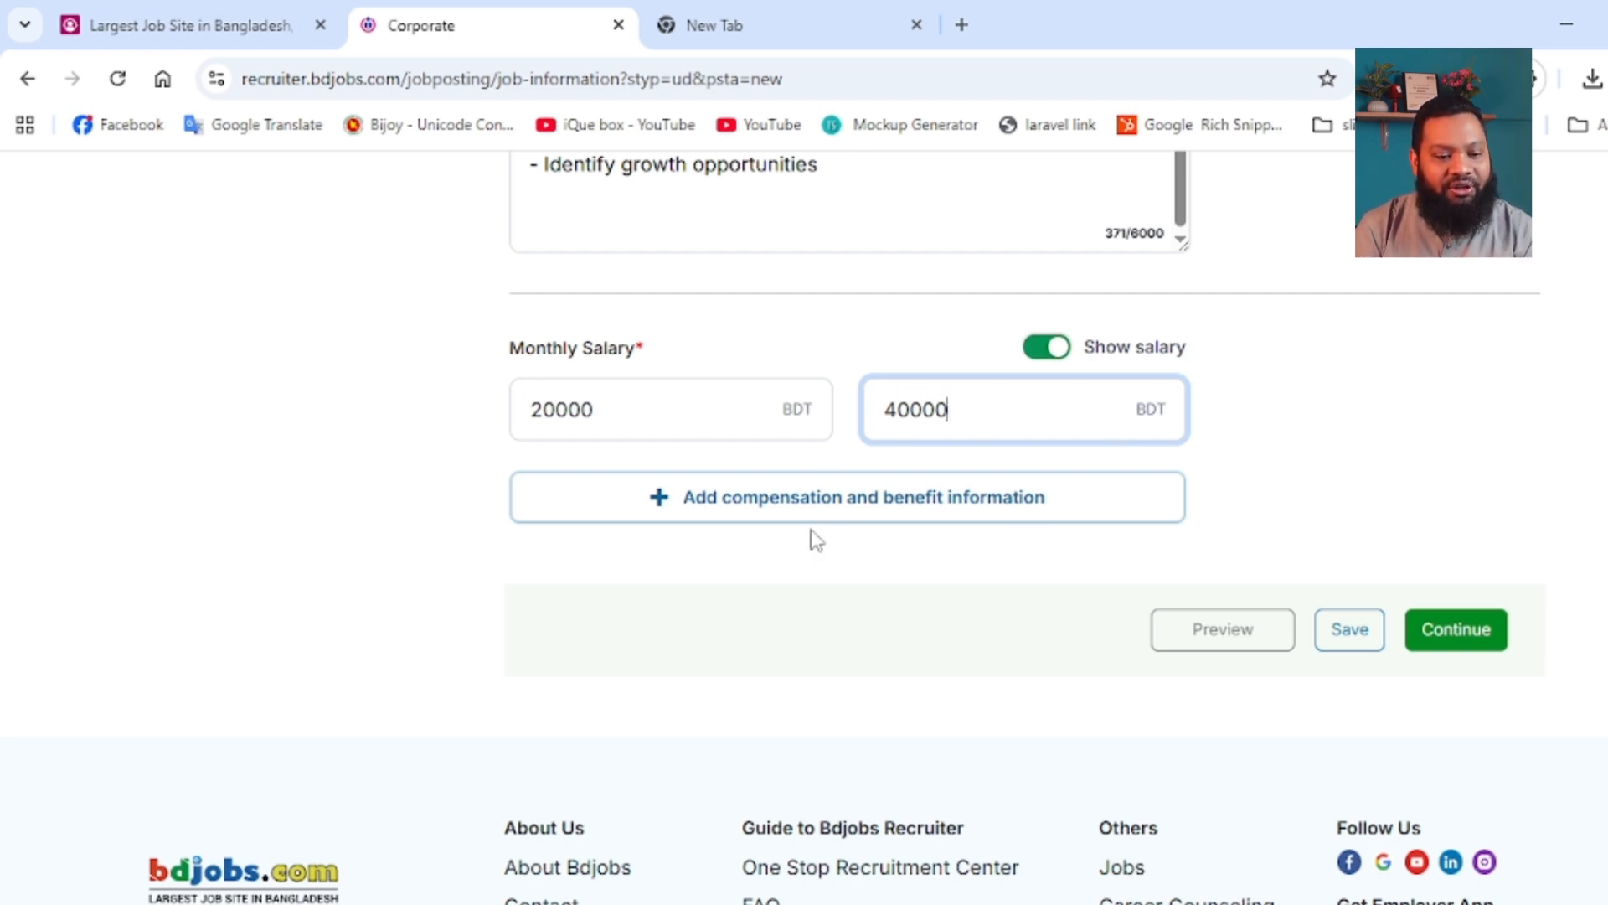
# Step: Save the Job Information step
pyautogui.scroll(8, 846, 536)
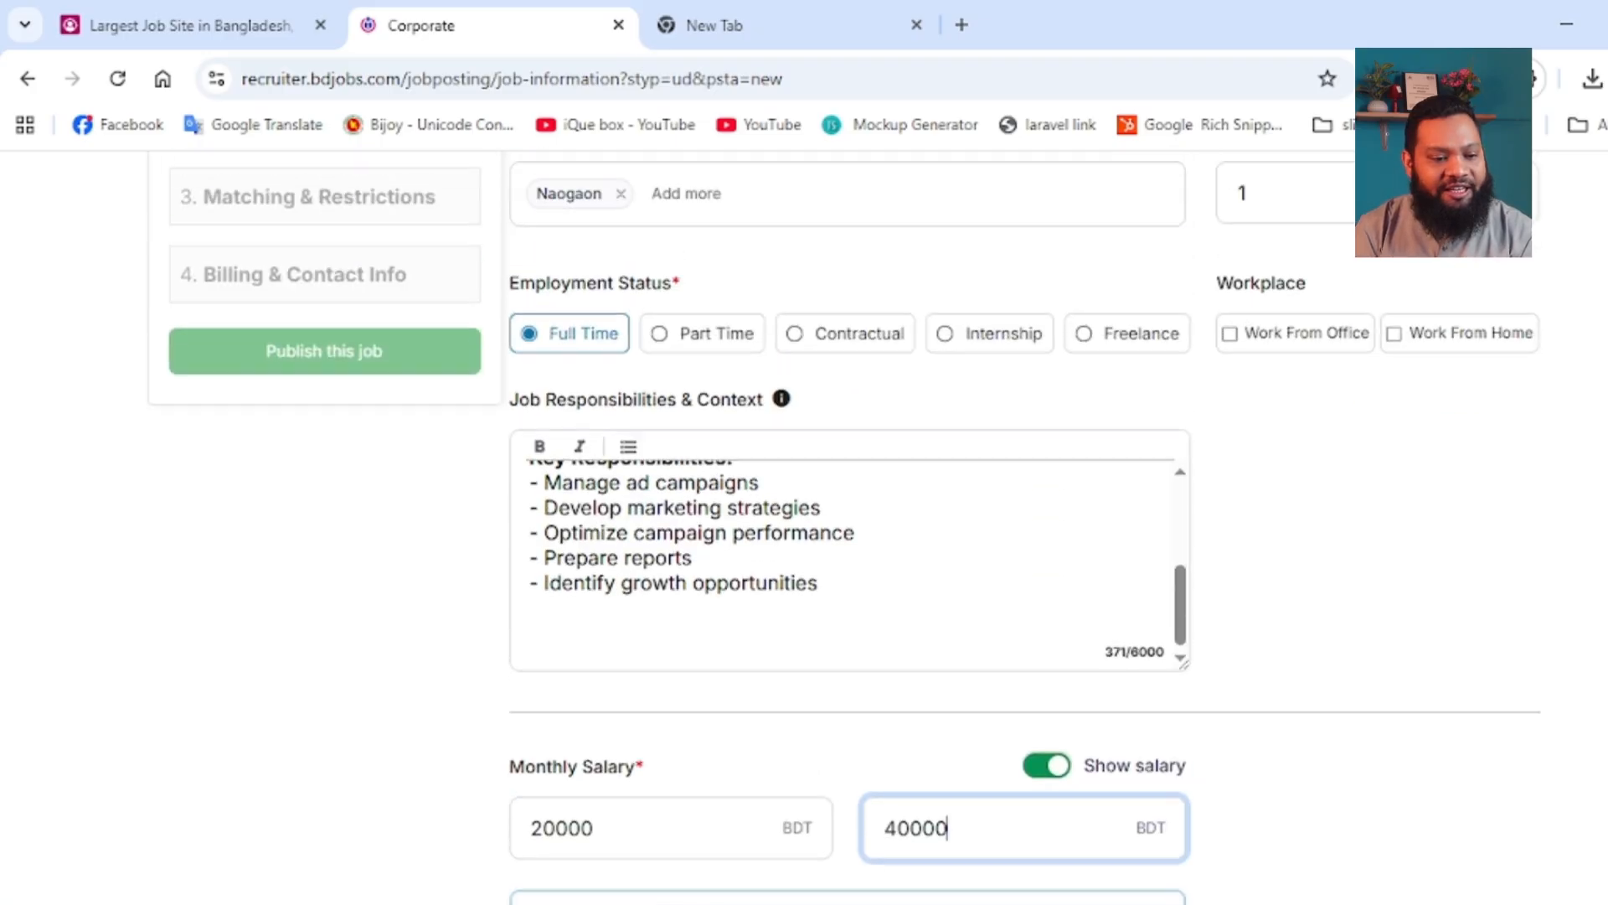
pyautogui.scroll(-10, 846, 536)
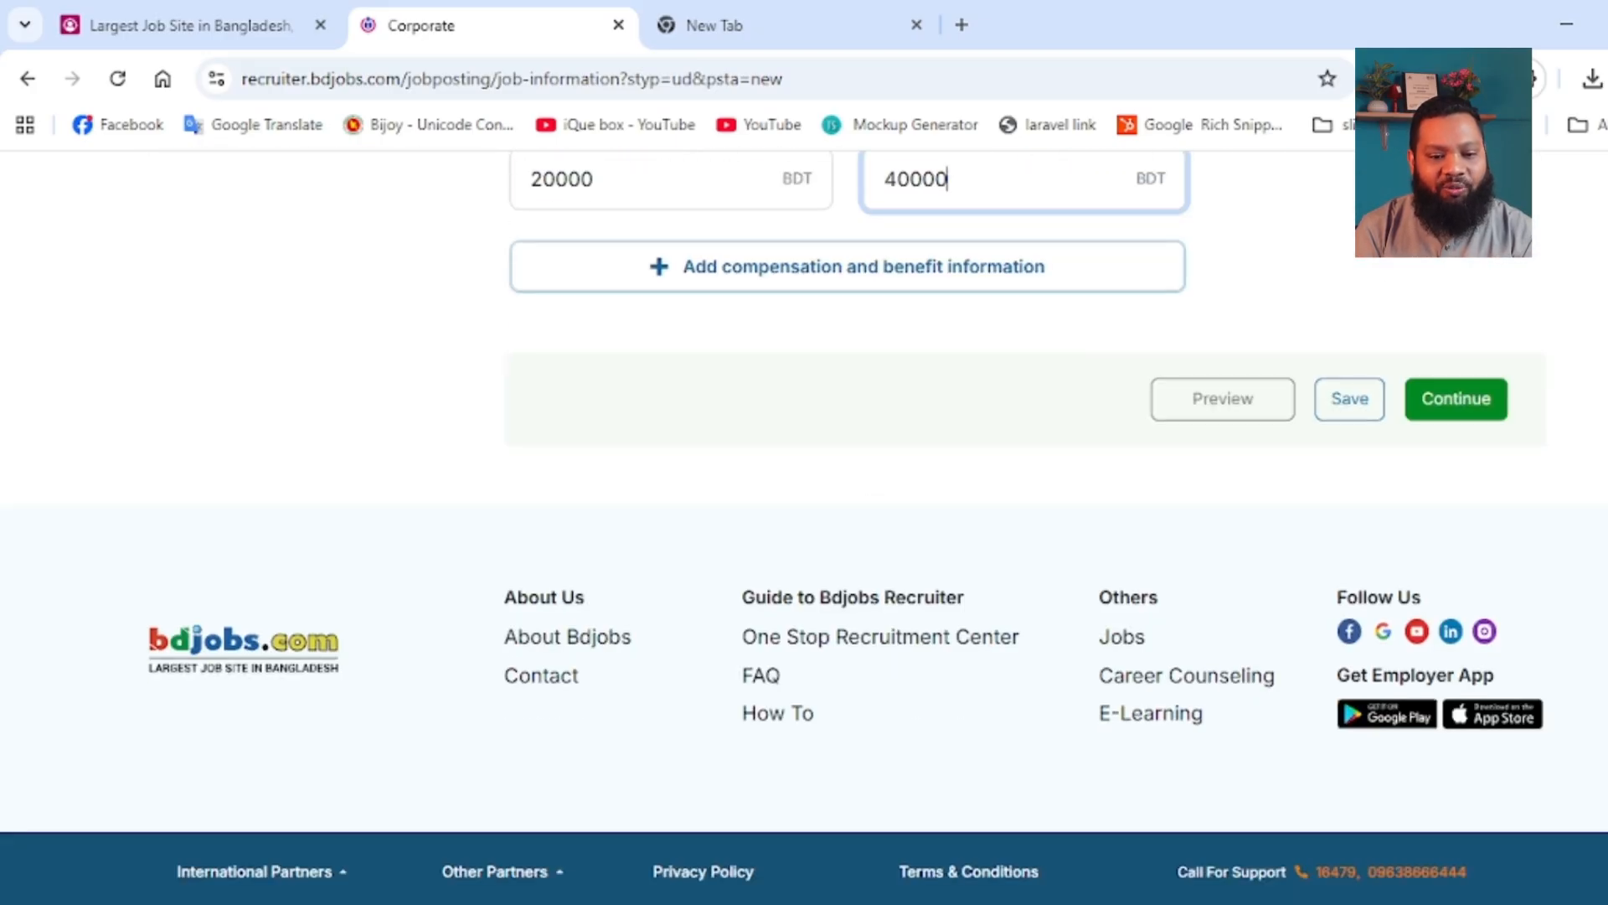
pyautogui.click(1366, 400)
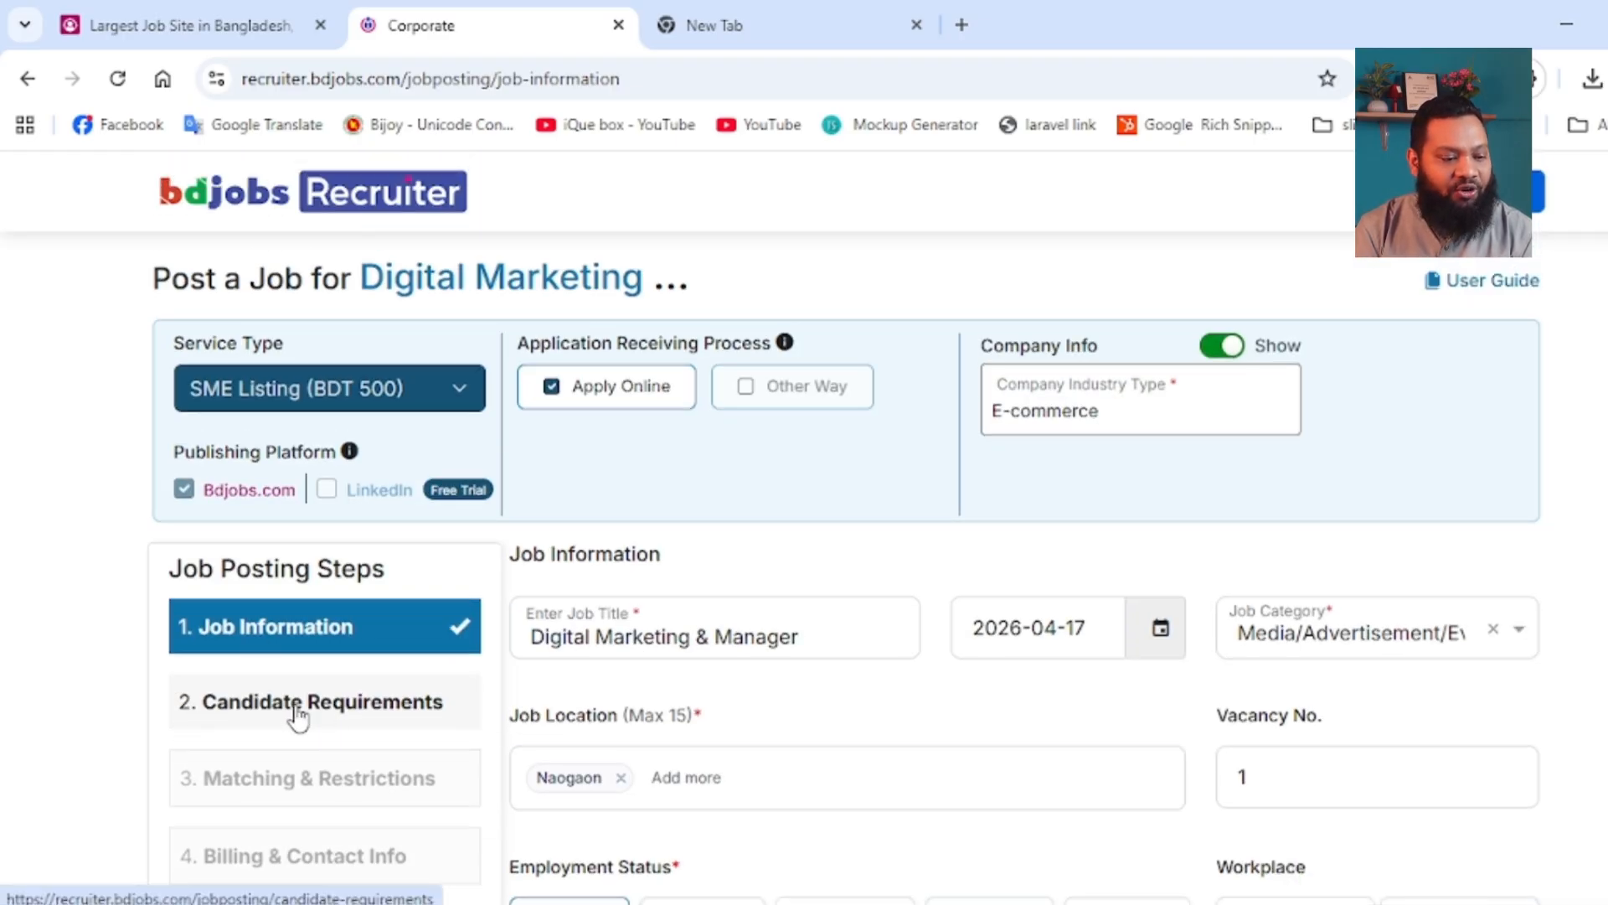
pyautogui.scroll(-15, 804, 528)
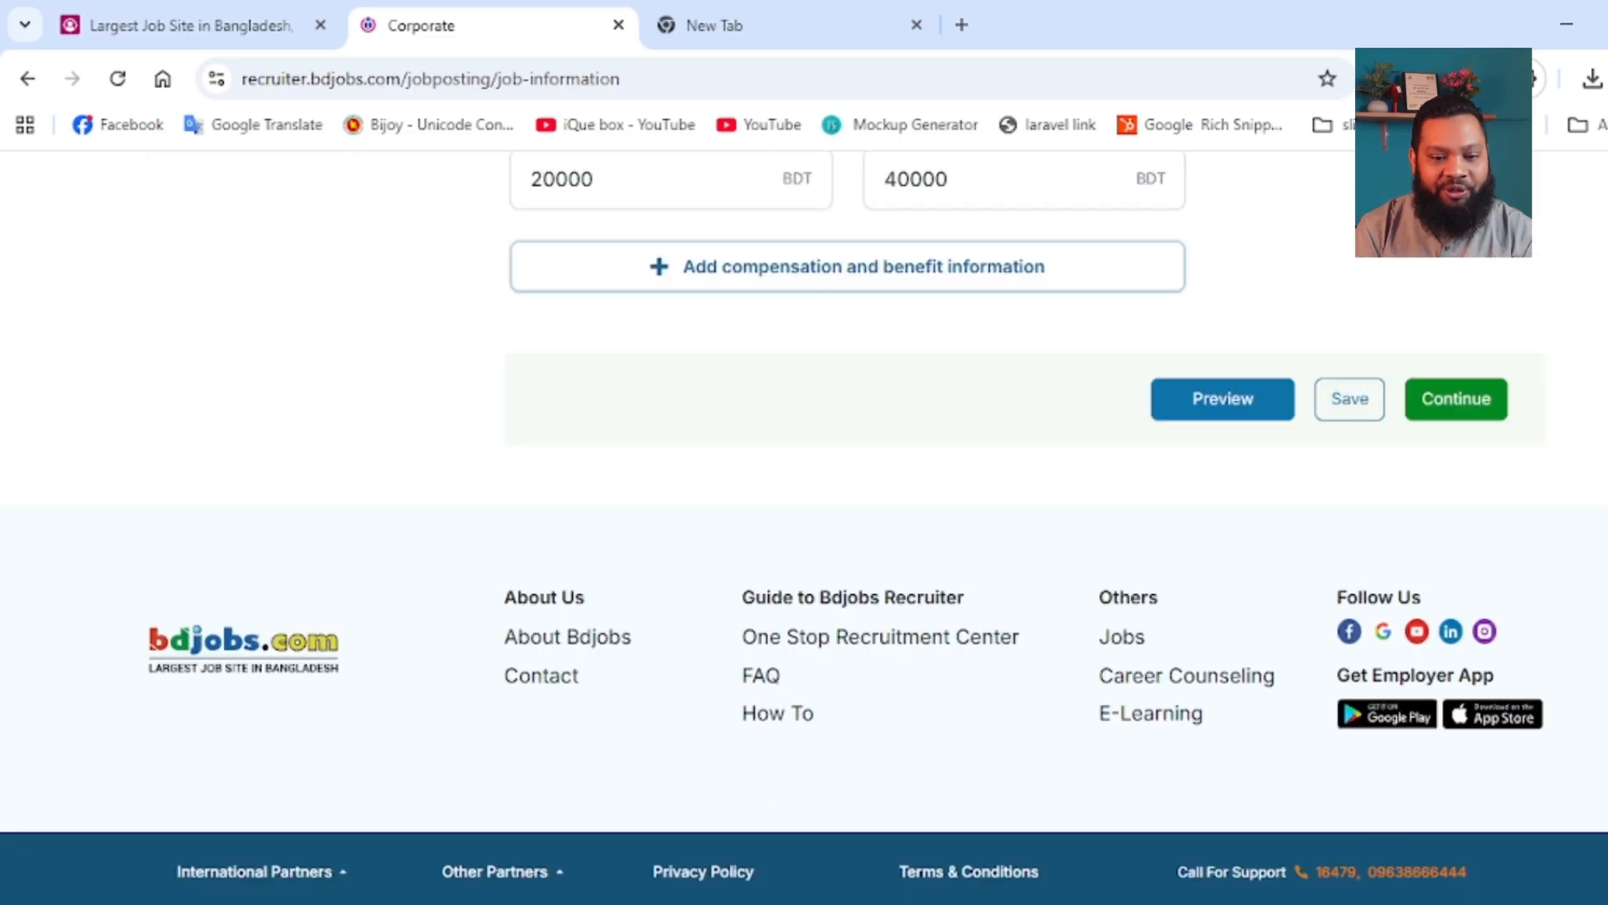
# Step: Continue to Candidate Requirements and set the gender preference to Only Male
pyautogui.click(1468, 417)
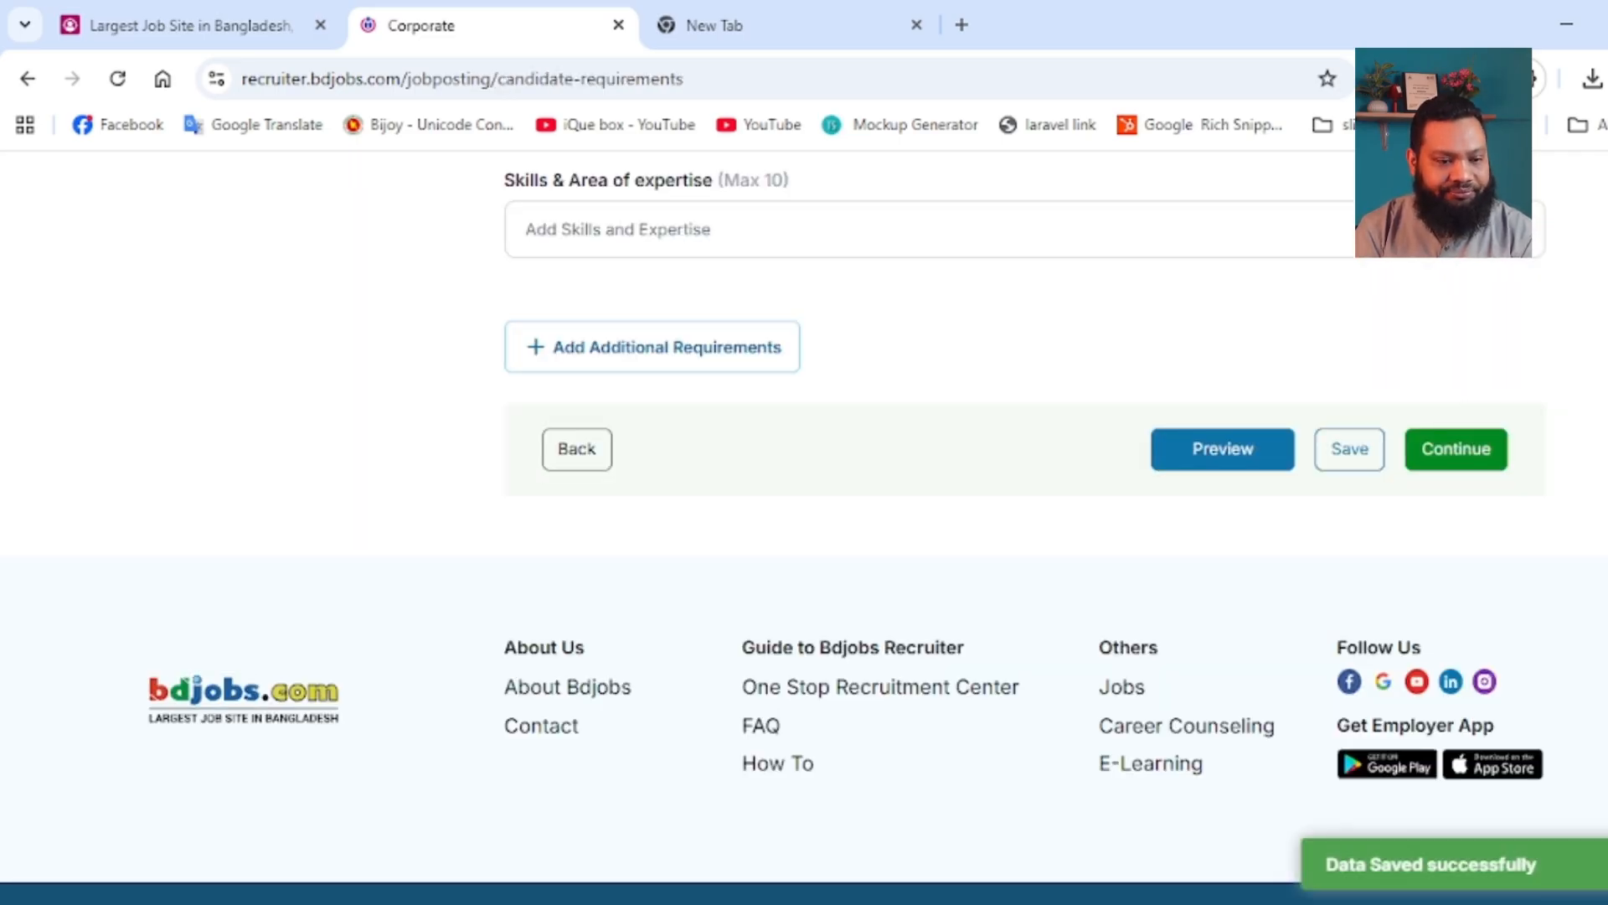
pyautogui.scroll(11, 846, 528)
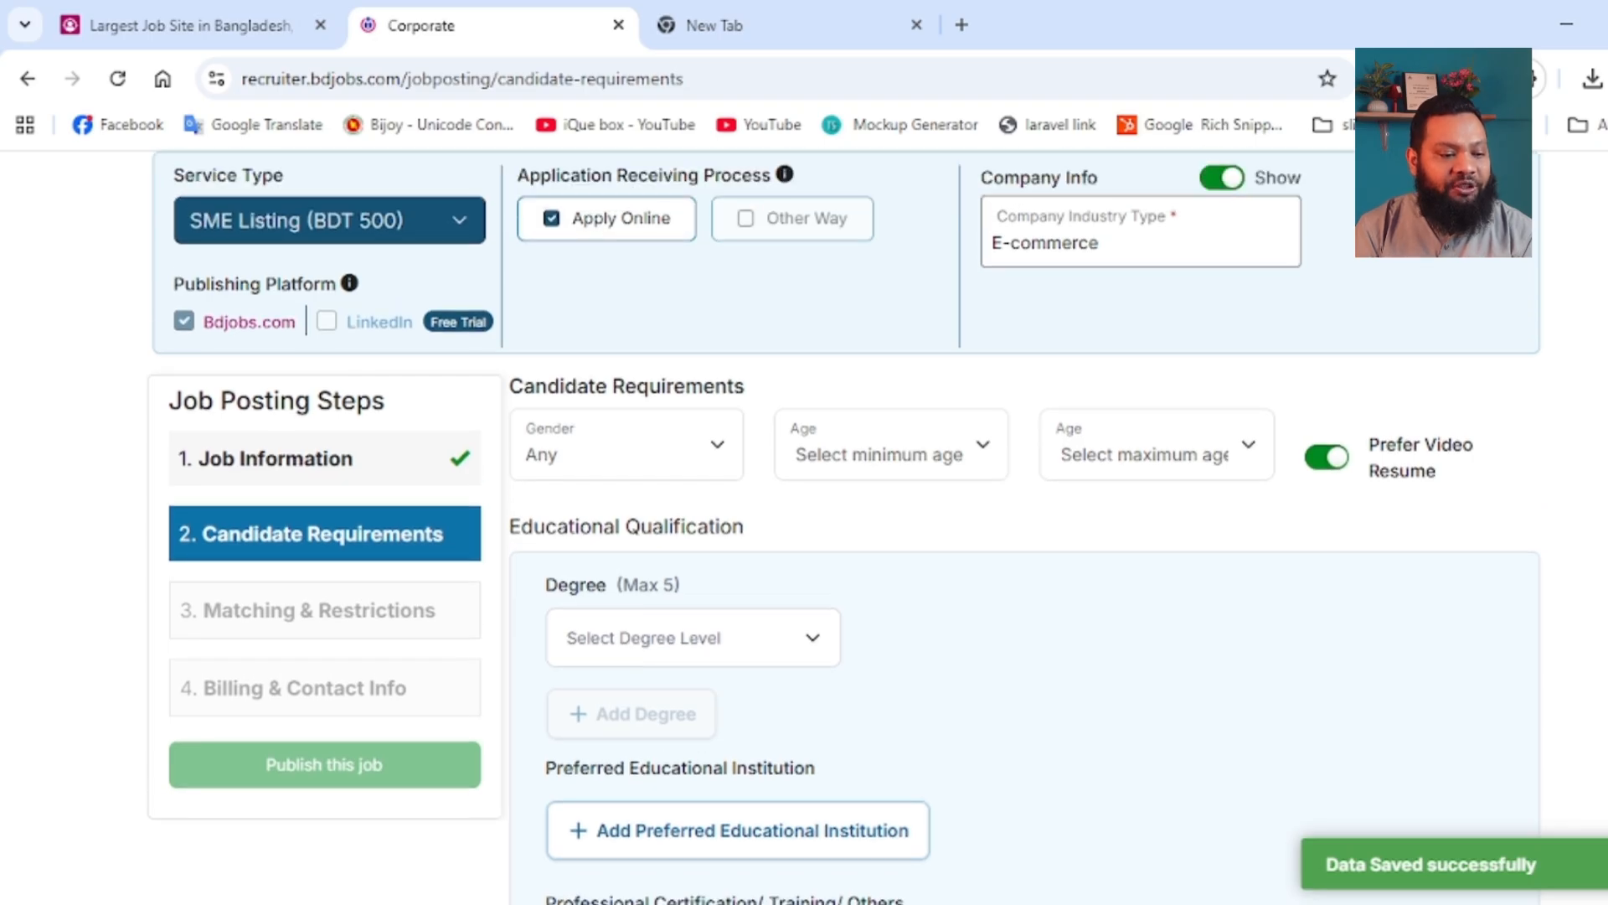
pyautogui.scroll(1, 645, 427)
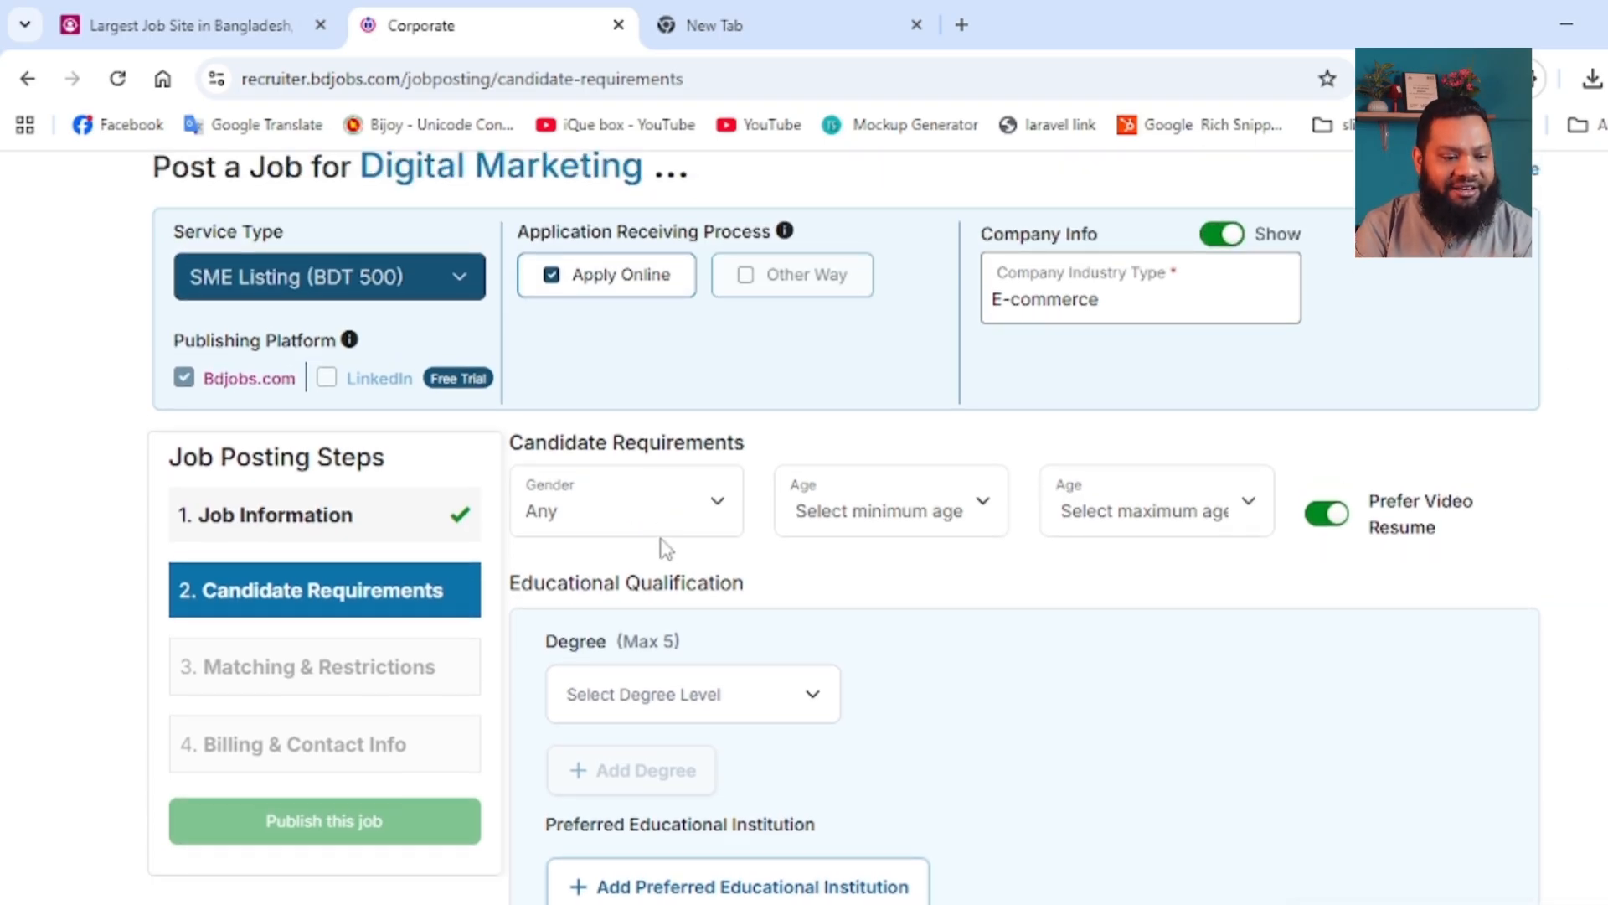
pyautogui.click(677, 518)
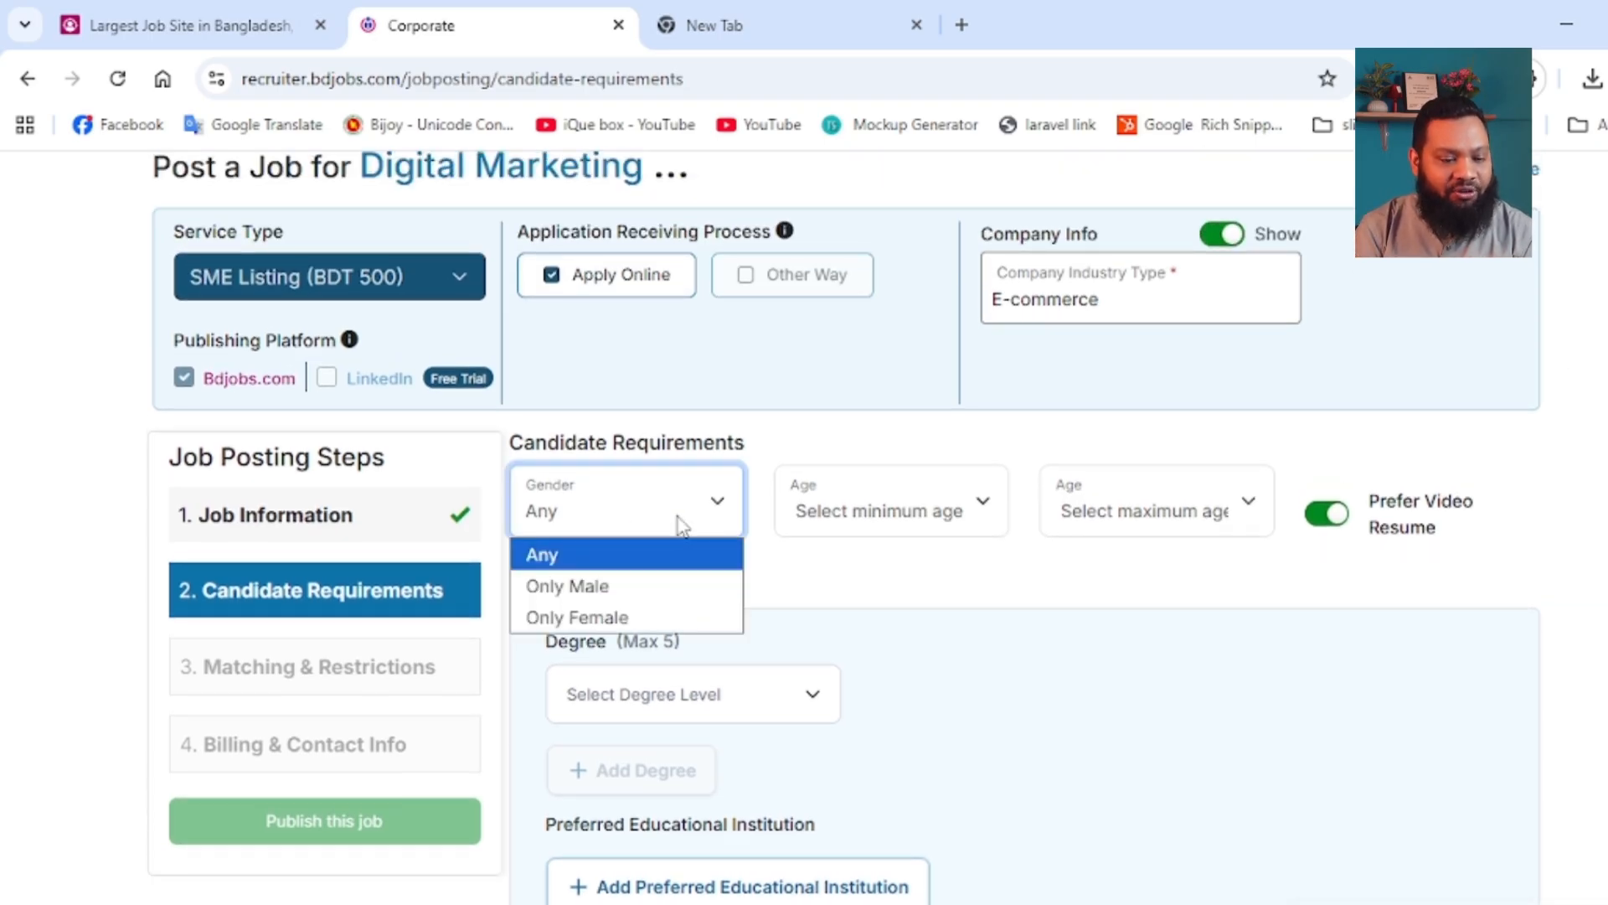
pyautogui.click(624, 590)
# Step: Set the candidate age range to 25–40 and turn off Prefer Video Resume
pyautogui.click(877, 523)
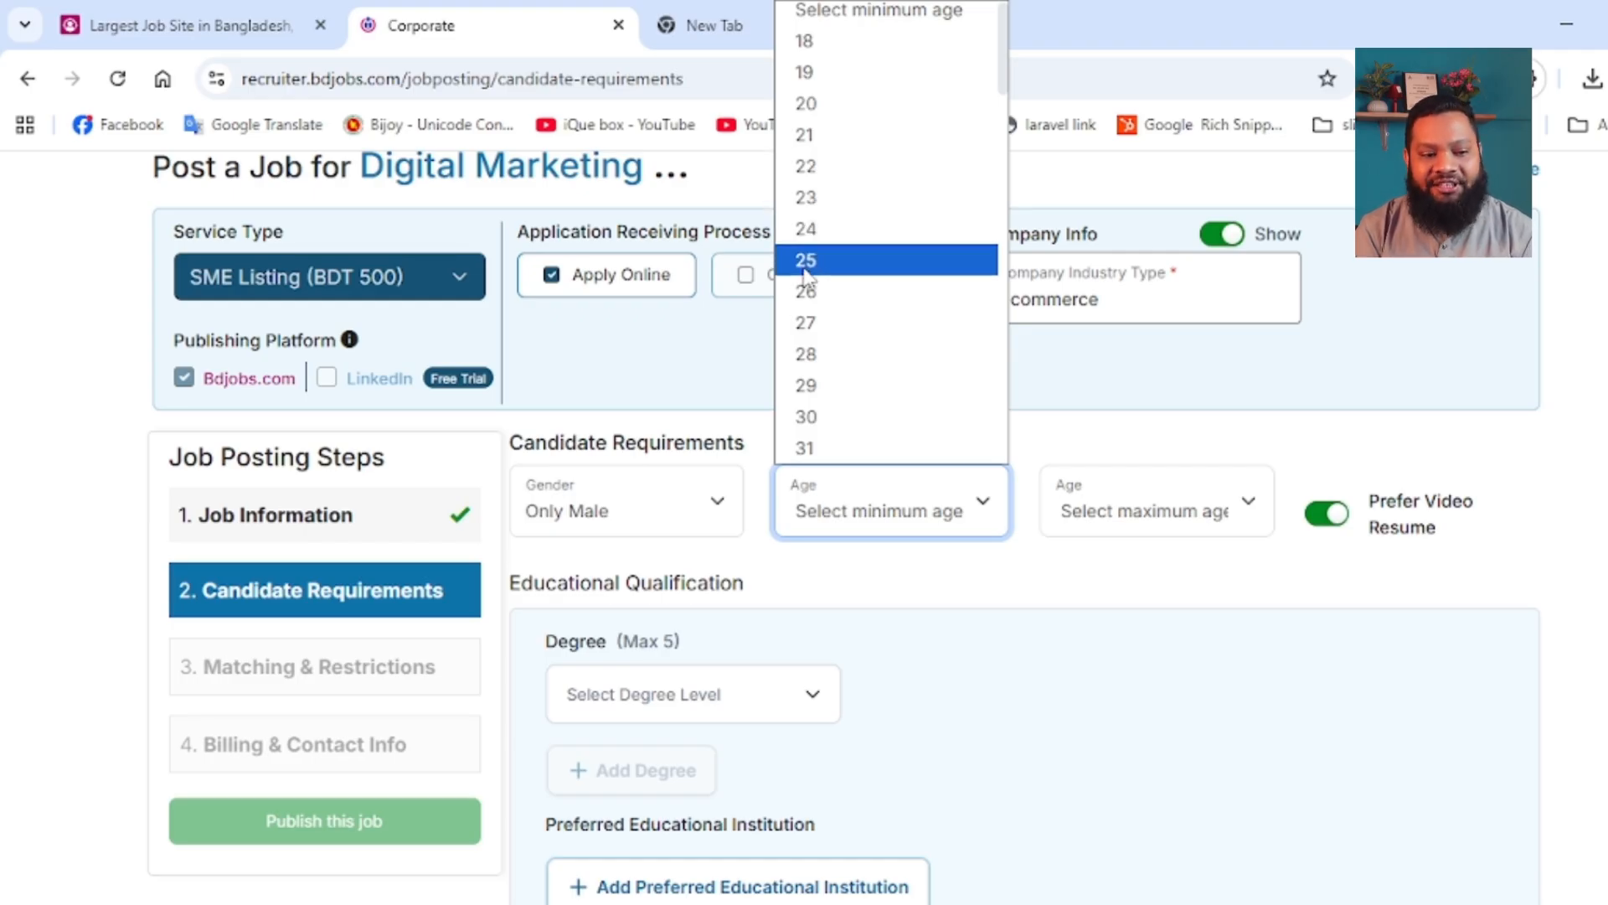
pyautogui.click(813, 104)
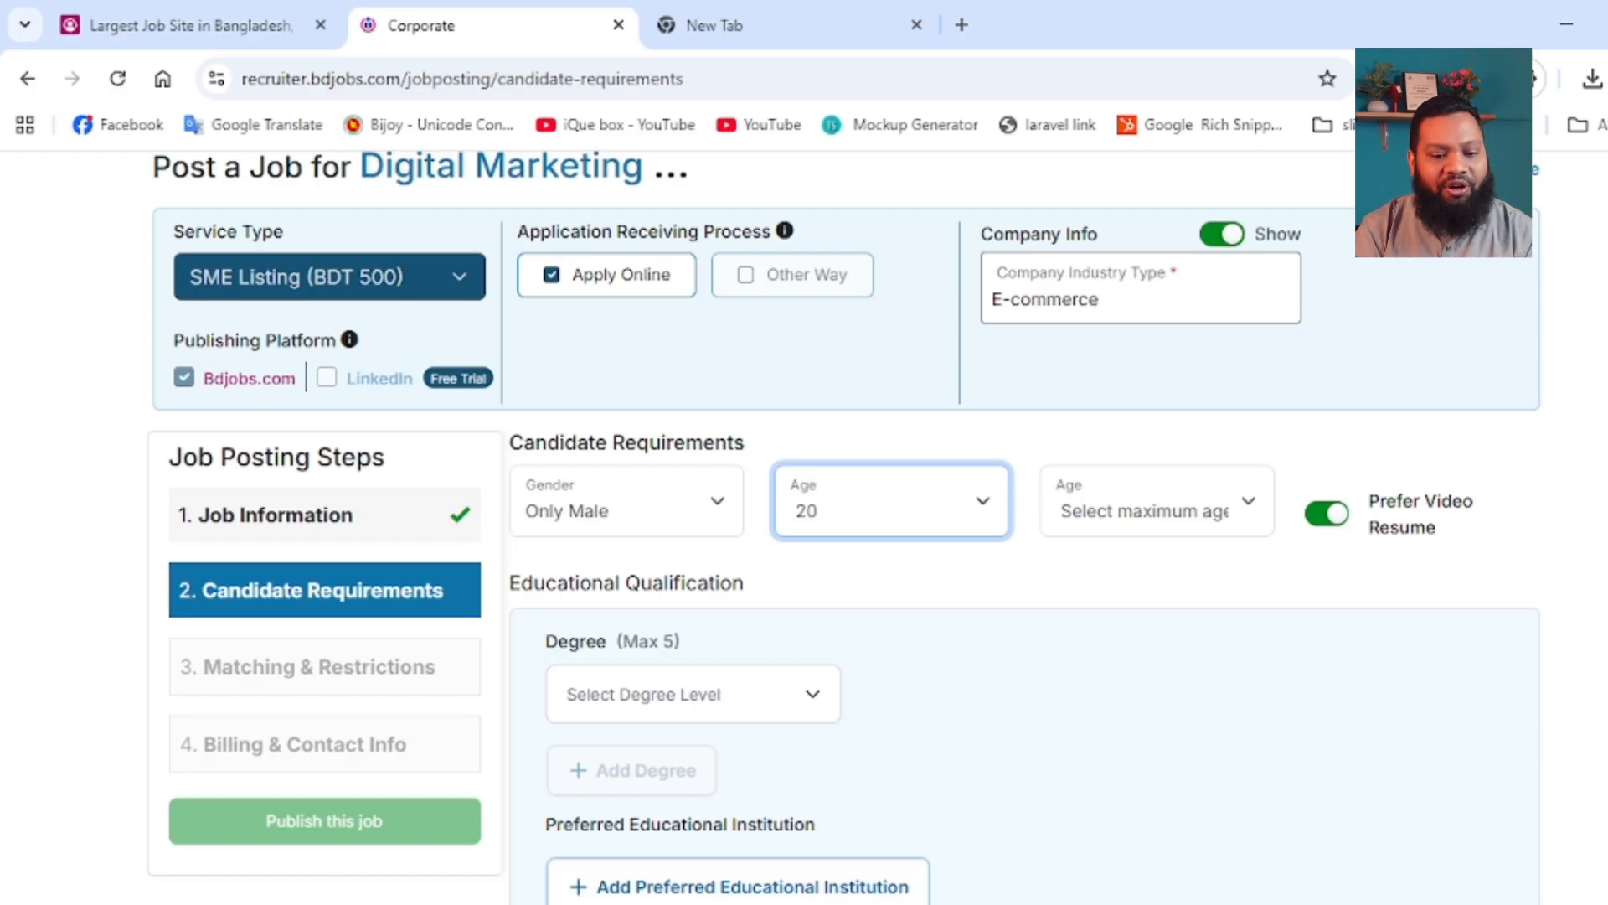
pyautogui.click(1184, 510)
pyautogui.click(1127, 457)
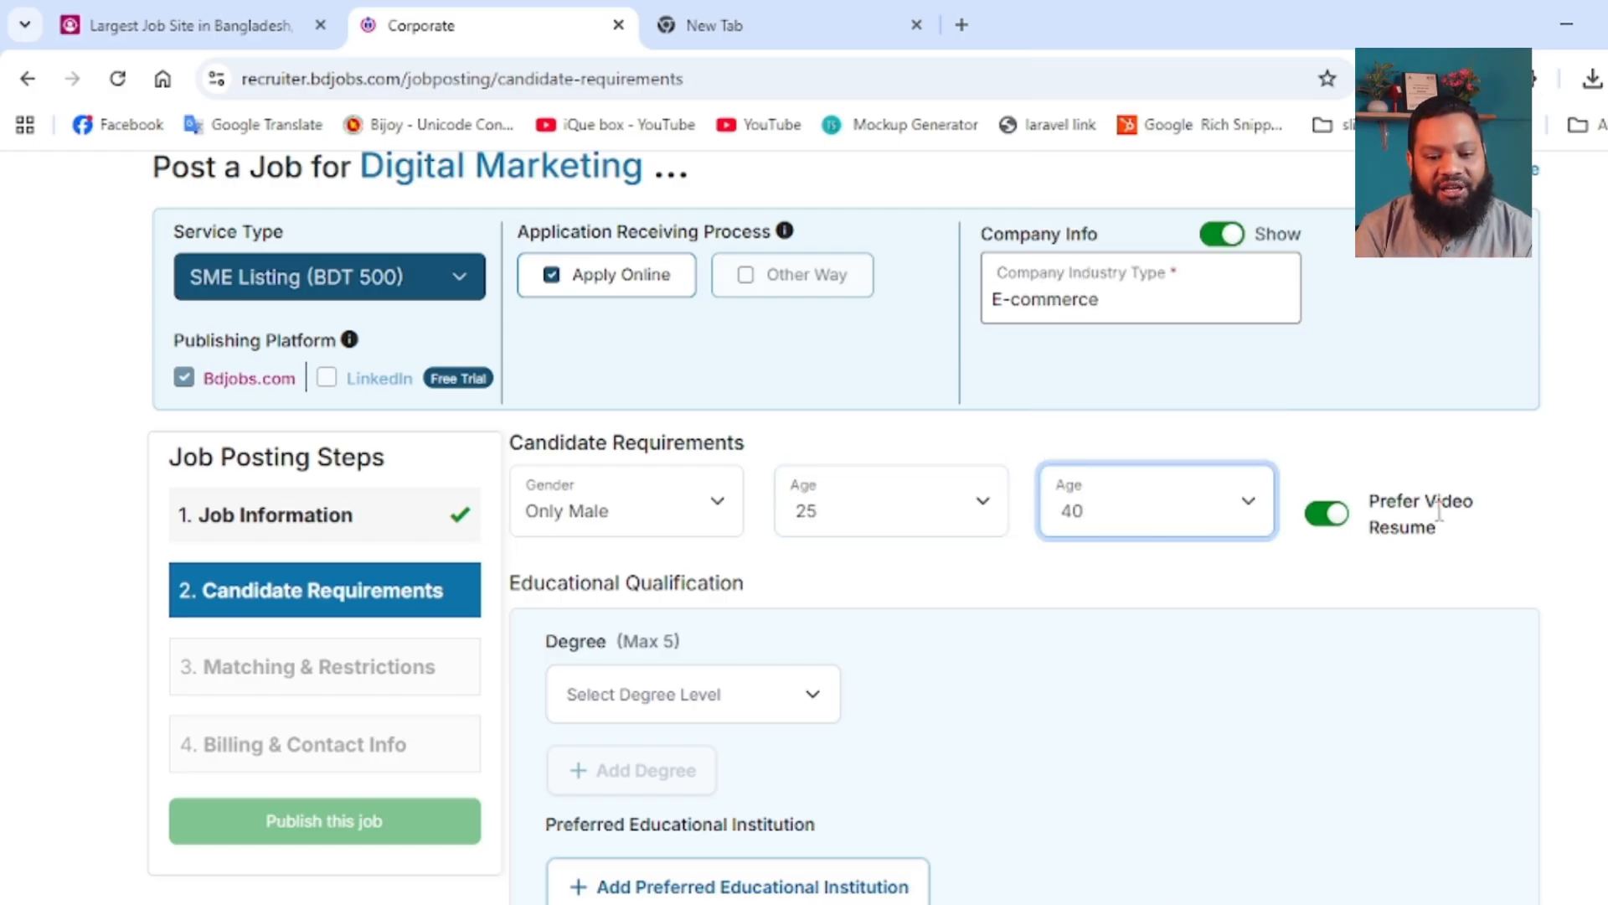
pyautogui.click(1328, 517)
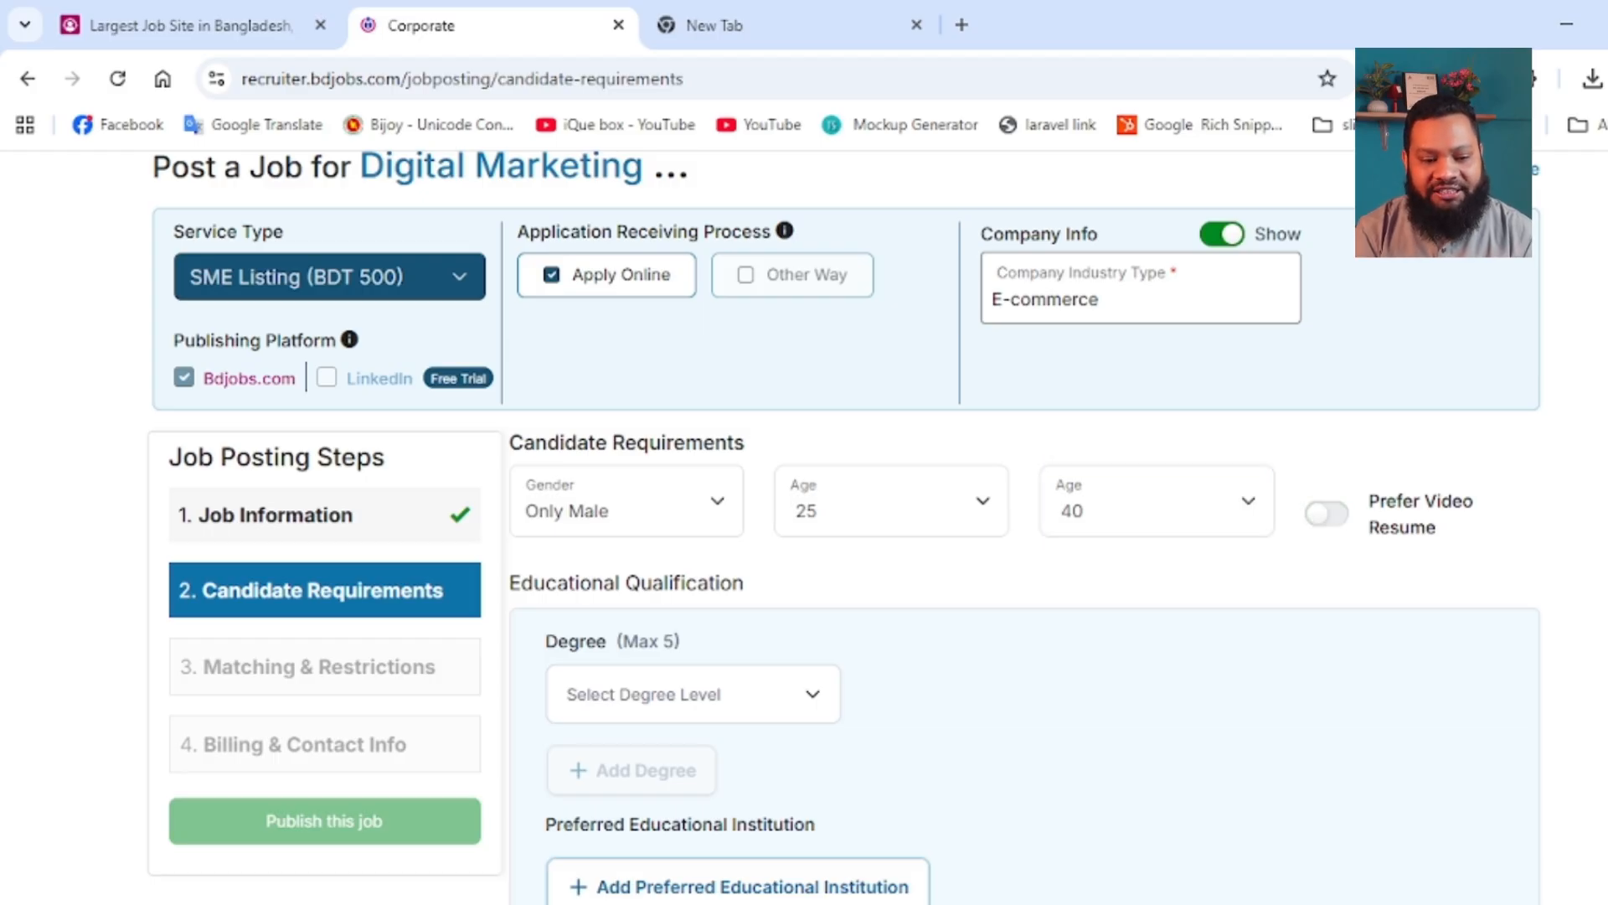
pyautogui.scroll(-2, 843, 527)
pyautogui.click(813, 503)
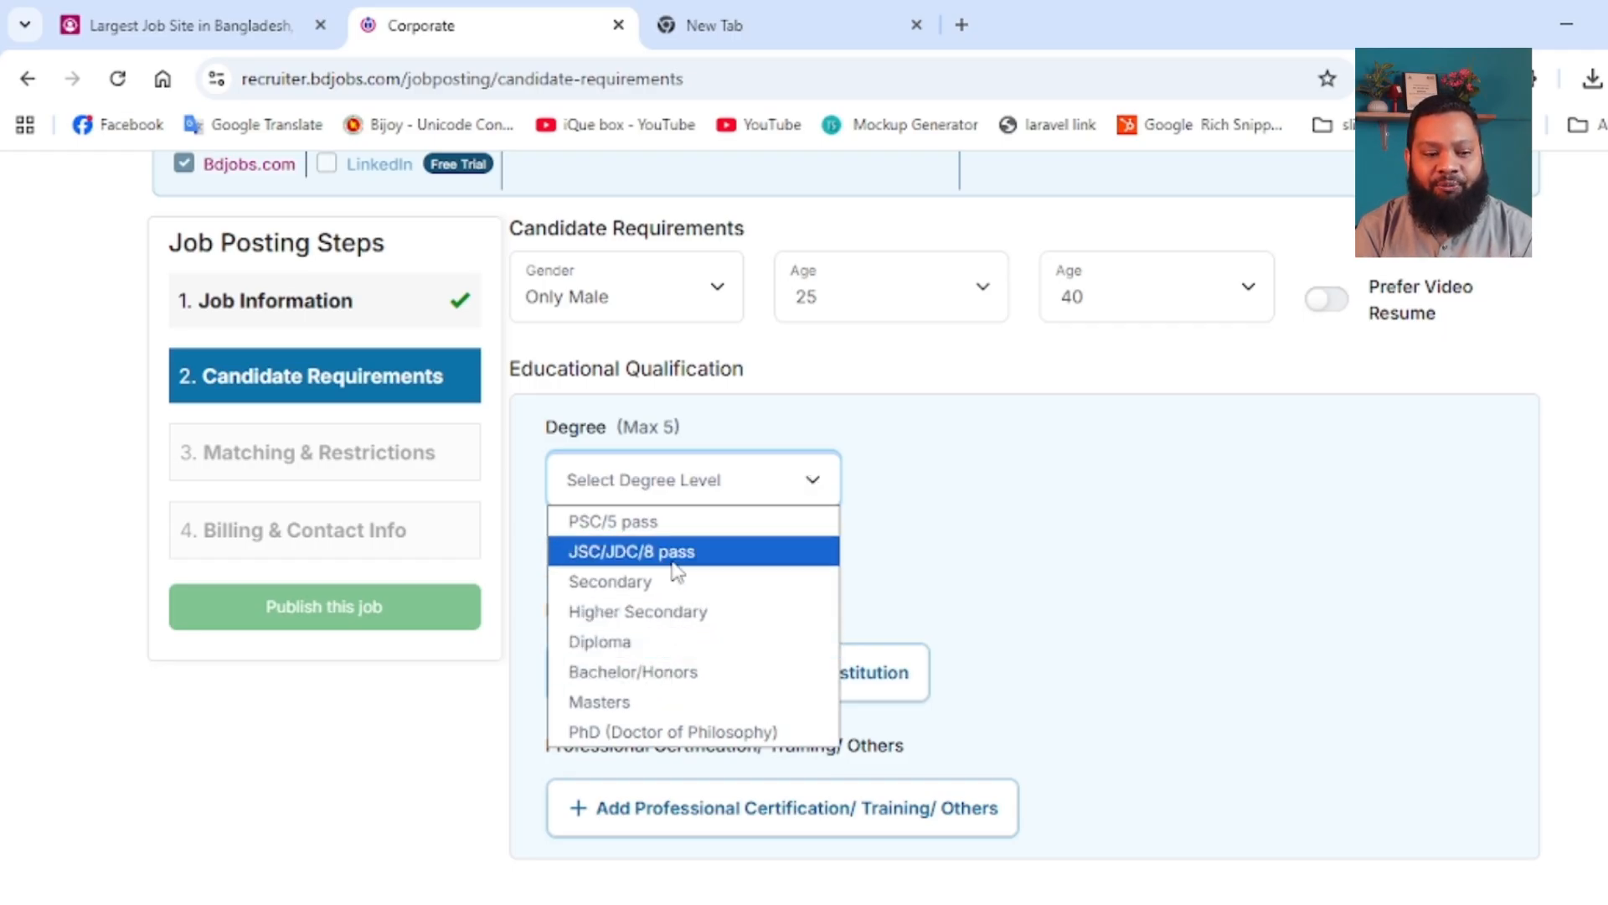
# Step: Check the required education in the Word job-post notes
pyautogui.click(1025, 502)
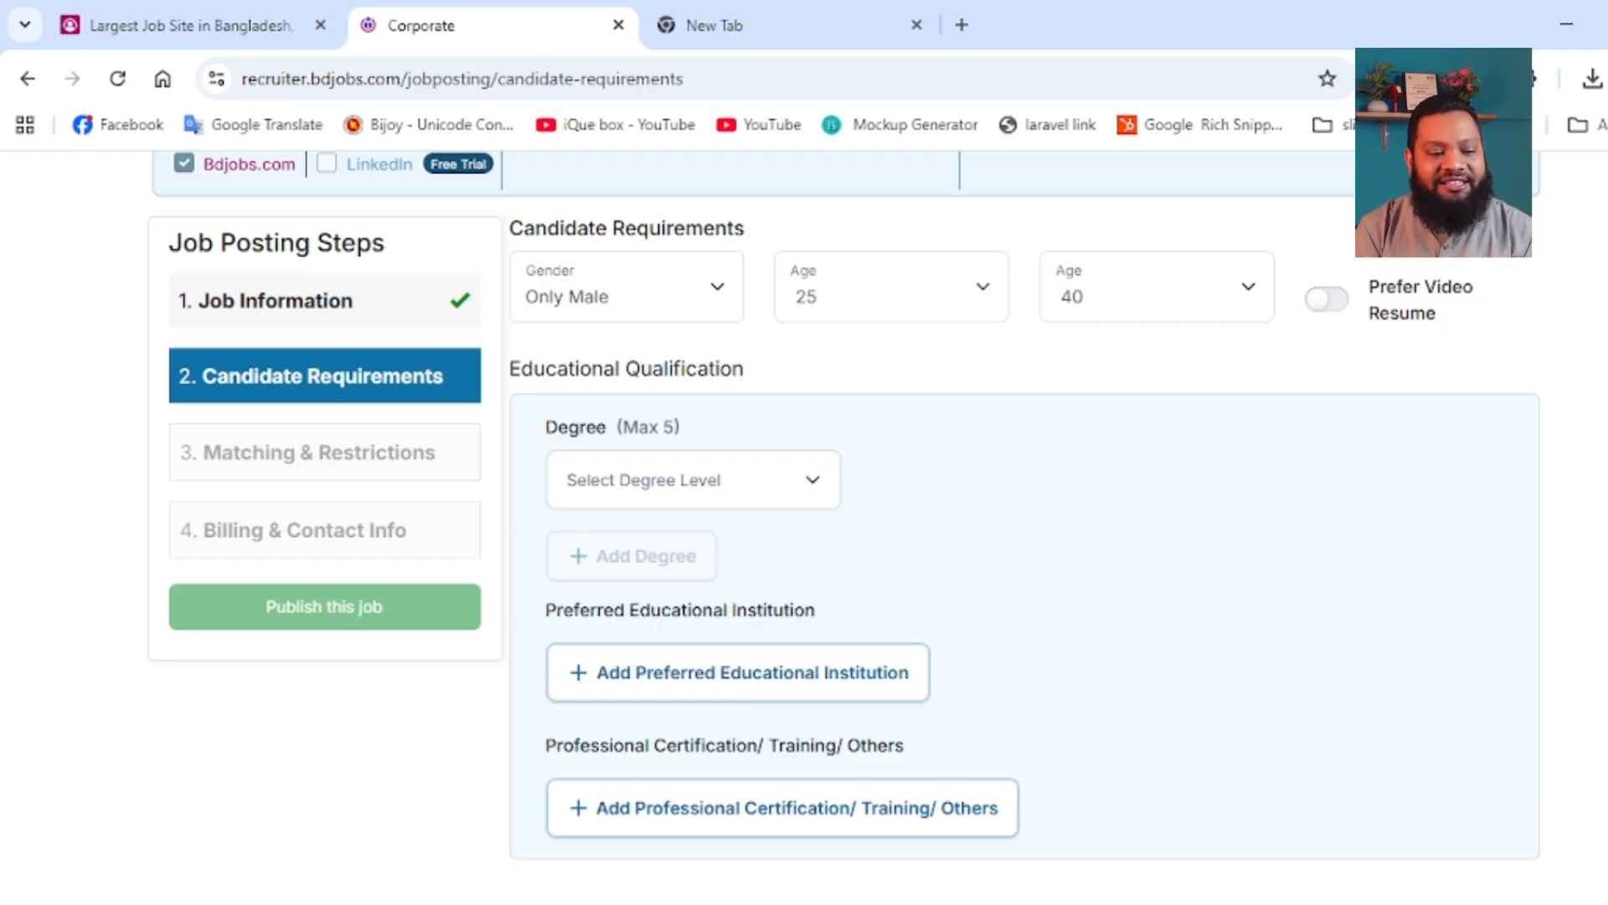
pyautogui.click(1221, 903)
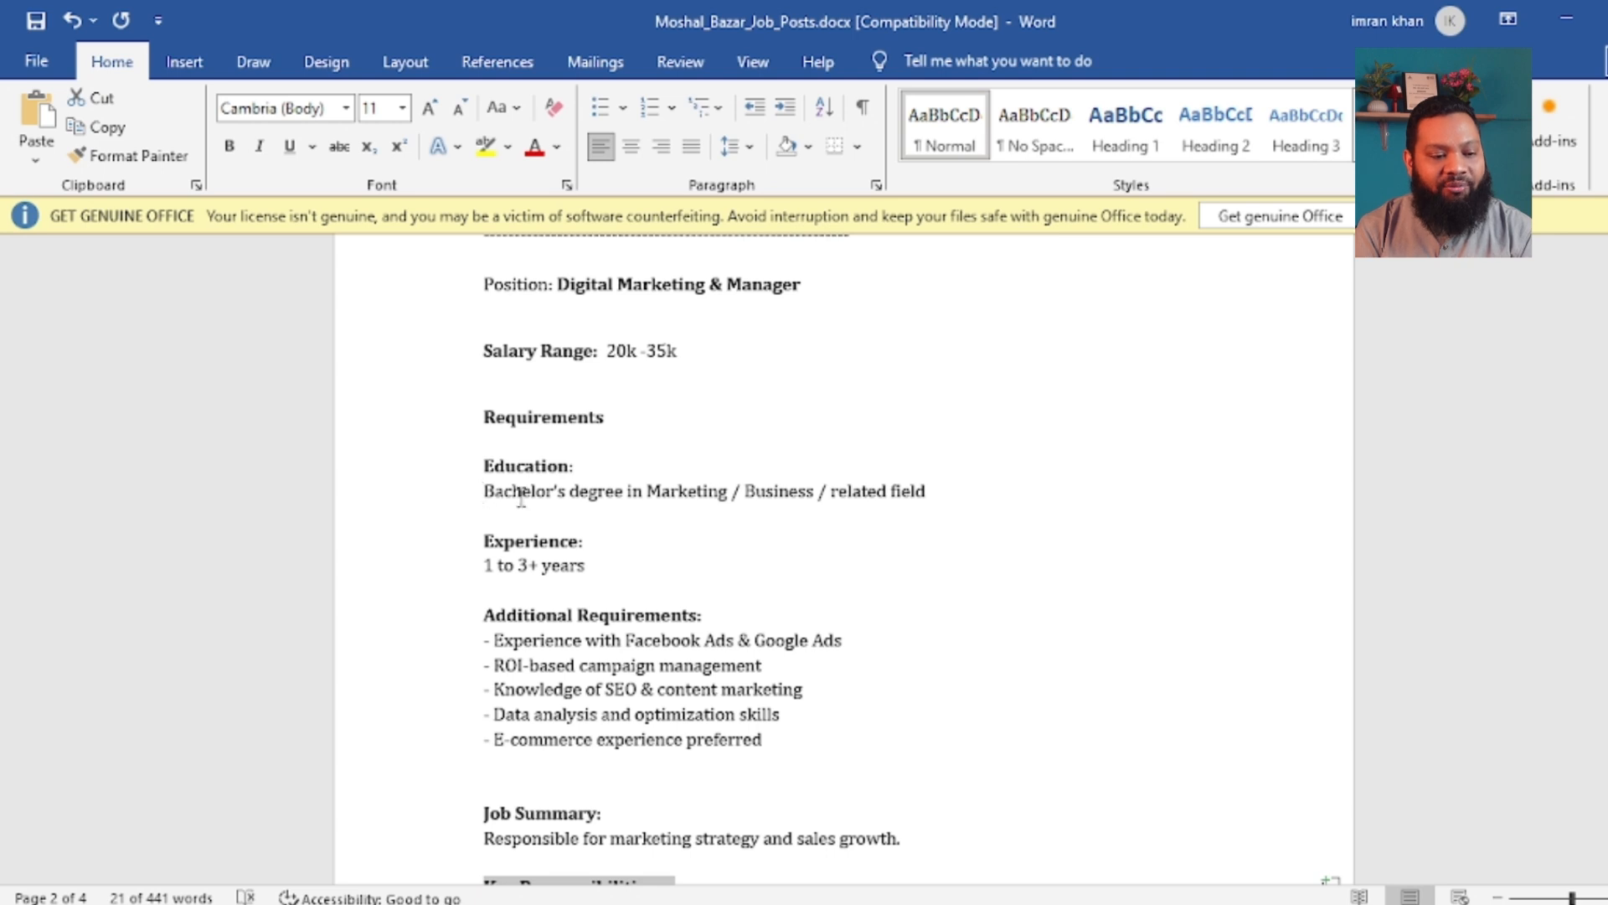
pyautogui.moveTo(521, 498); pyautogui.dragTo(717, 507)
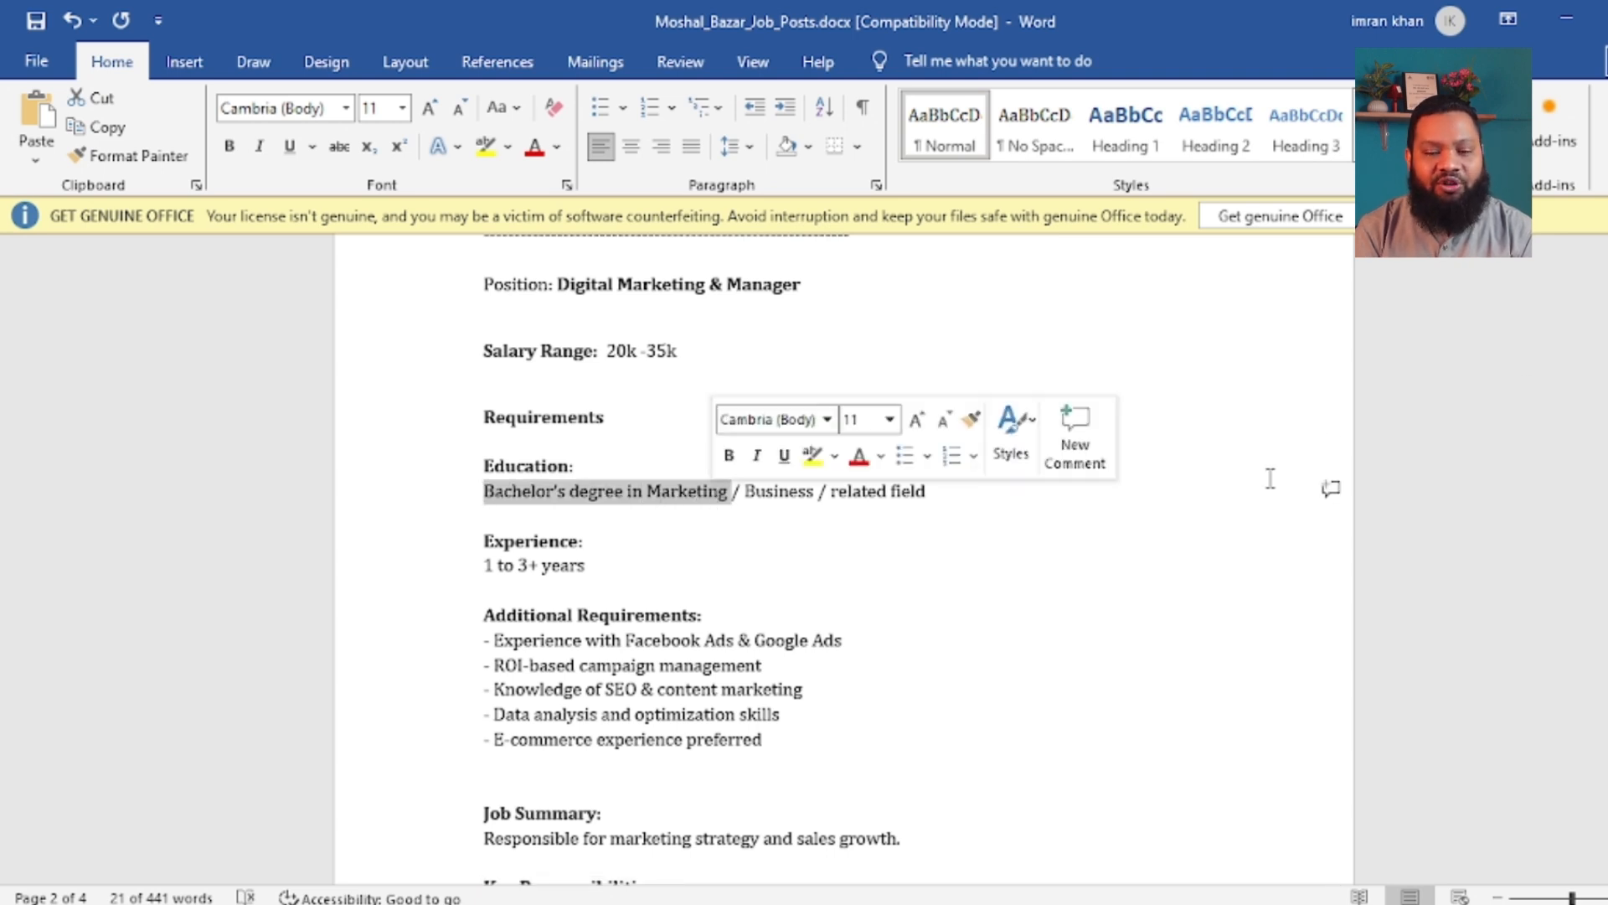
pyautogui.click(1566, 20)
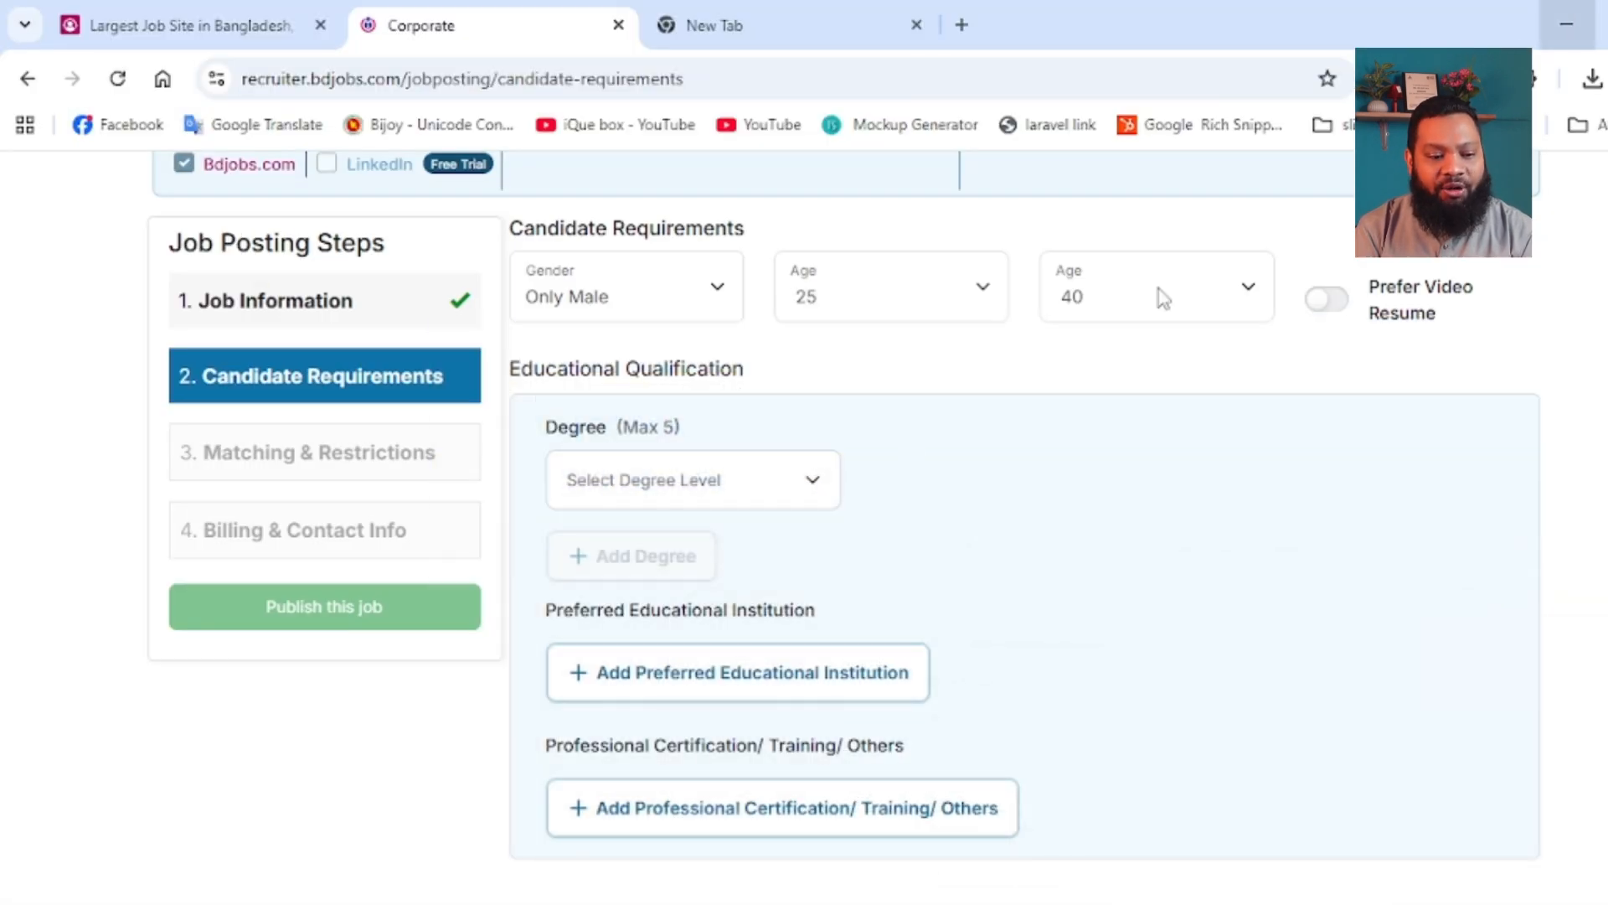
# Step: Add a Bachelor/Honors degree, Bachelor of Business Studies (Pass), as the educational qualification
pyautogui.click(792, 499)
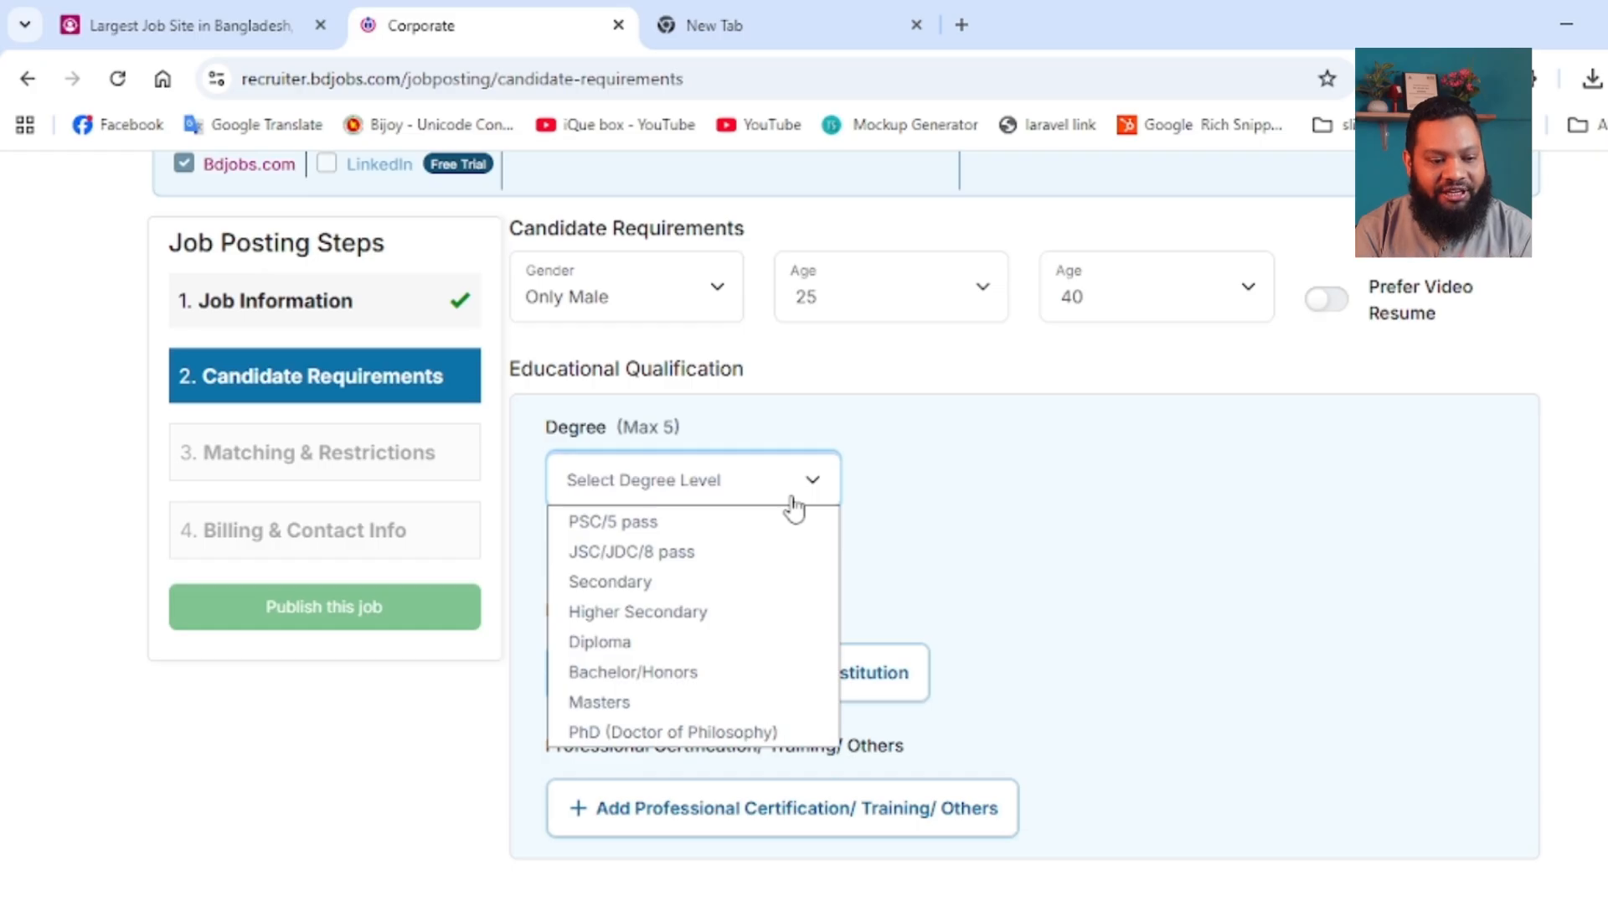
pyautogui.click(632, 672)
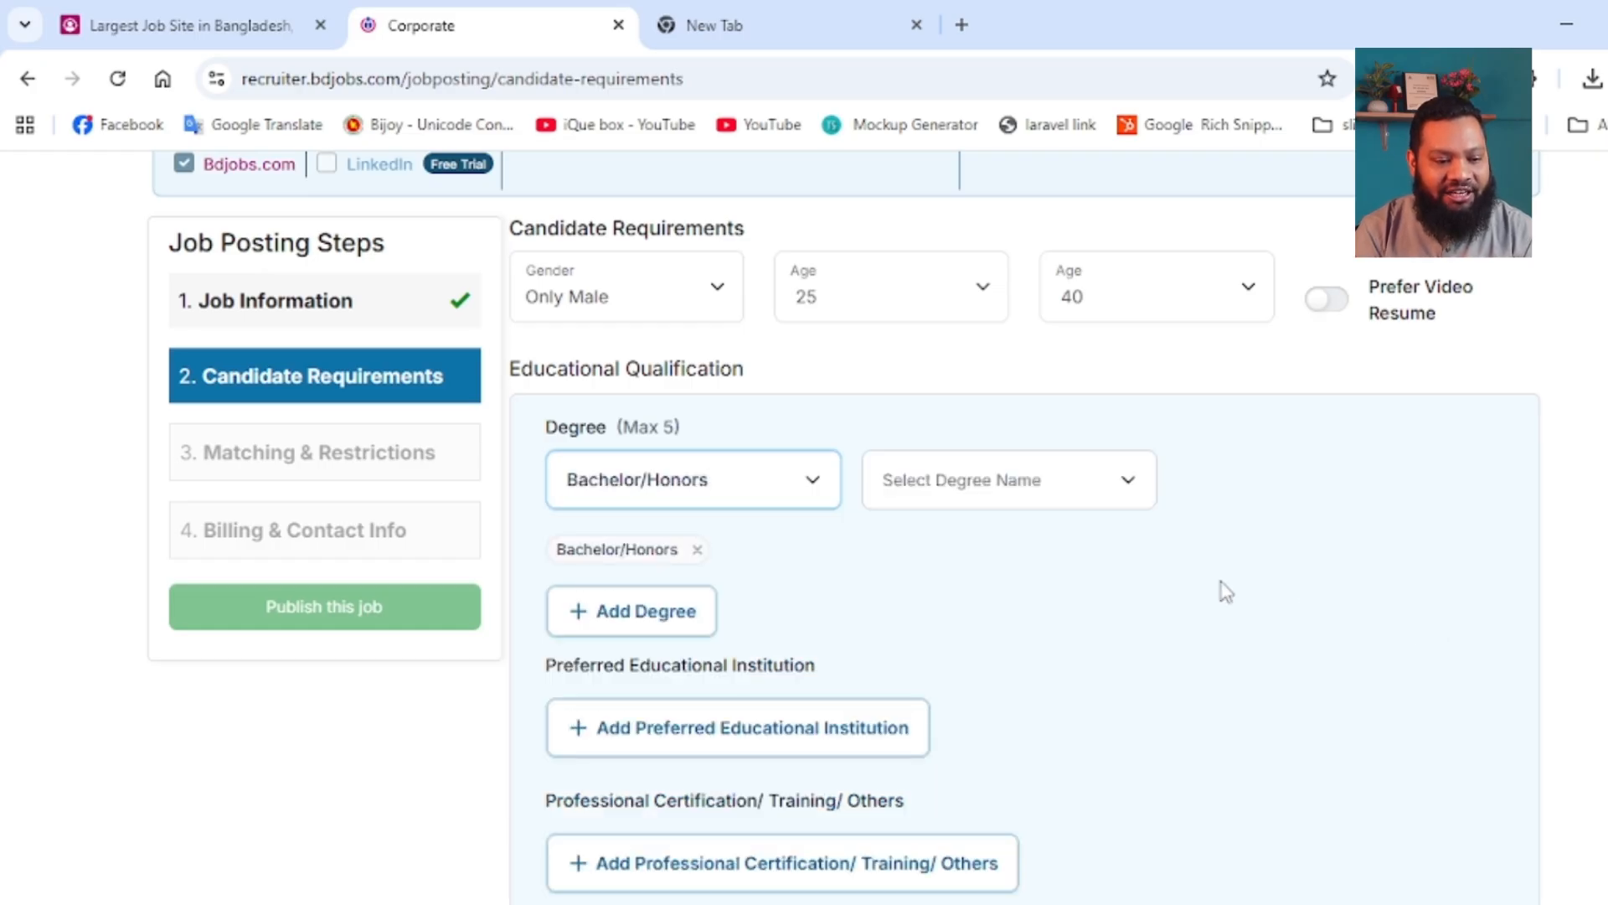
pyautogui.click(1068, 494)
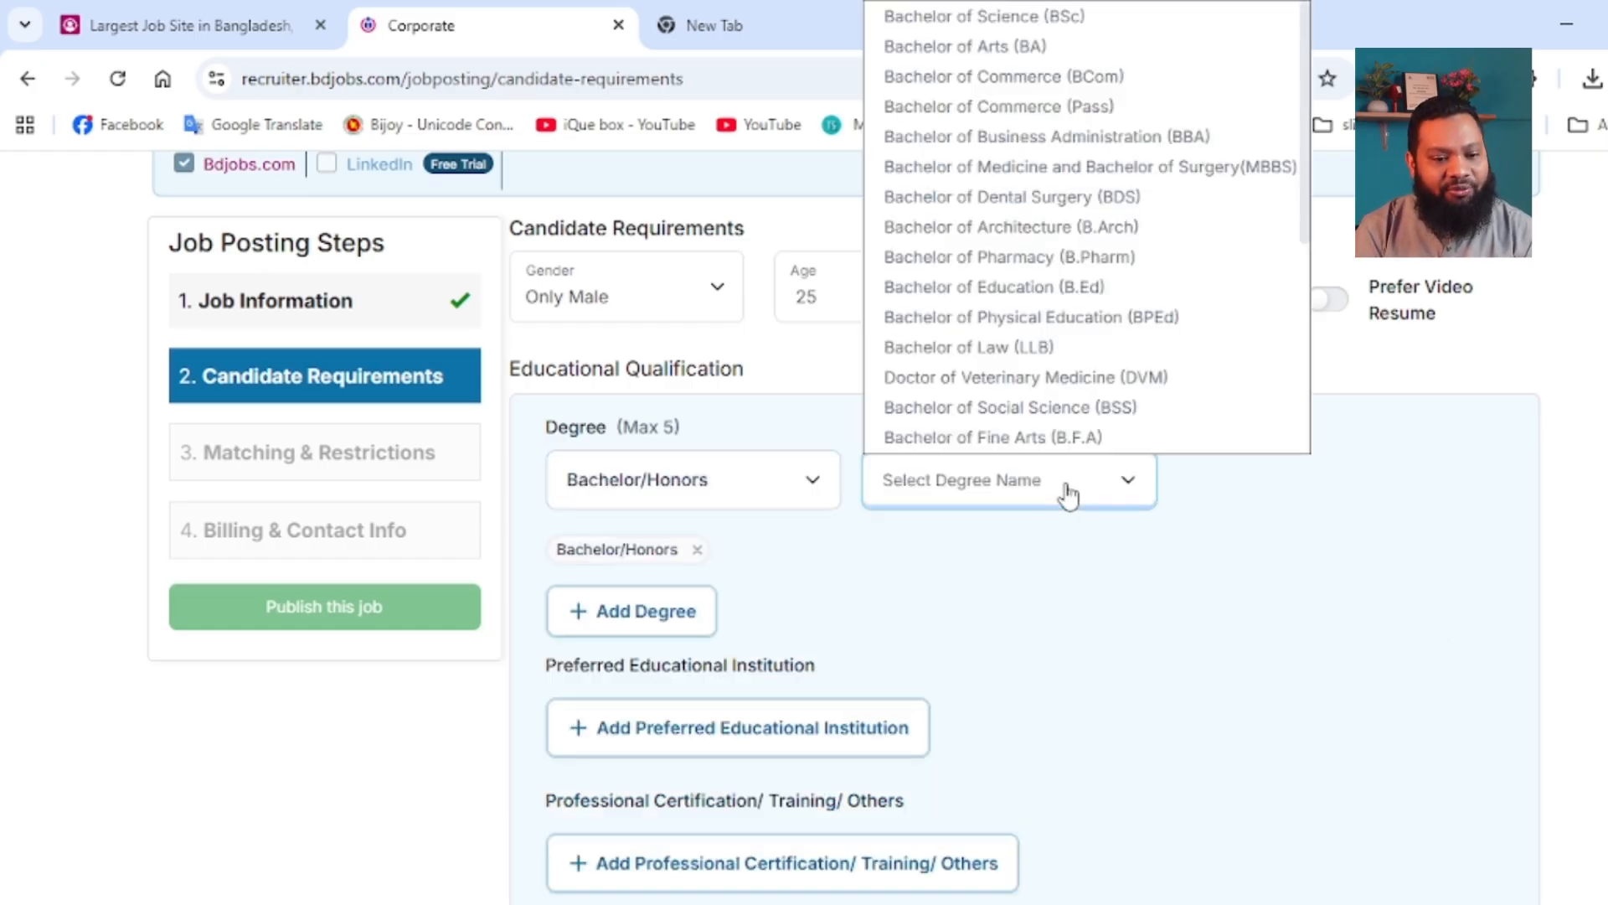
pyautogui.scroll(-5, 1113, 368)
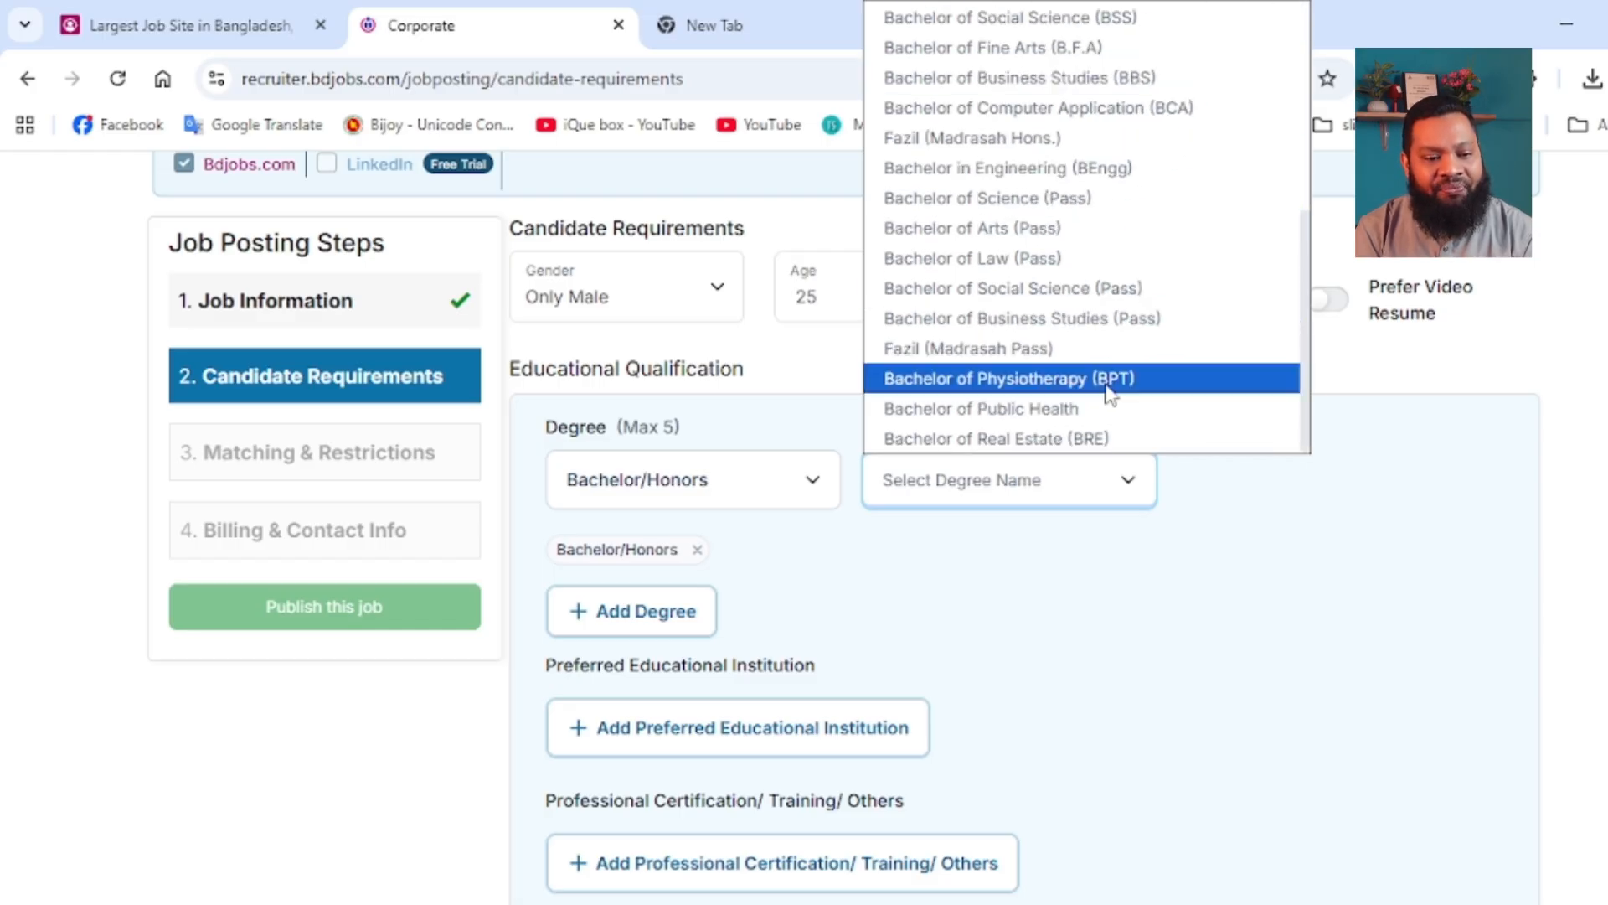
pyautogui.click(1137, 332)
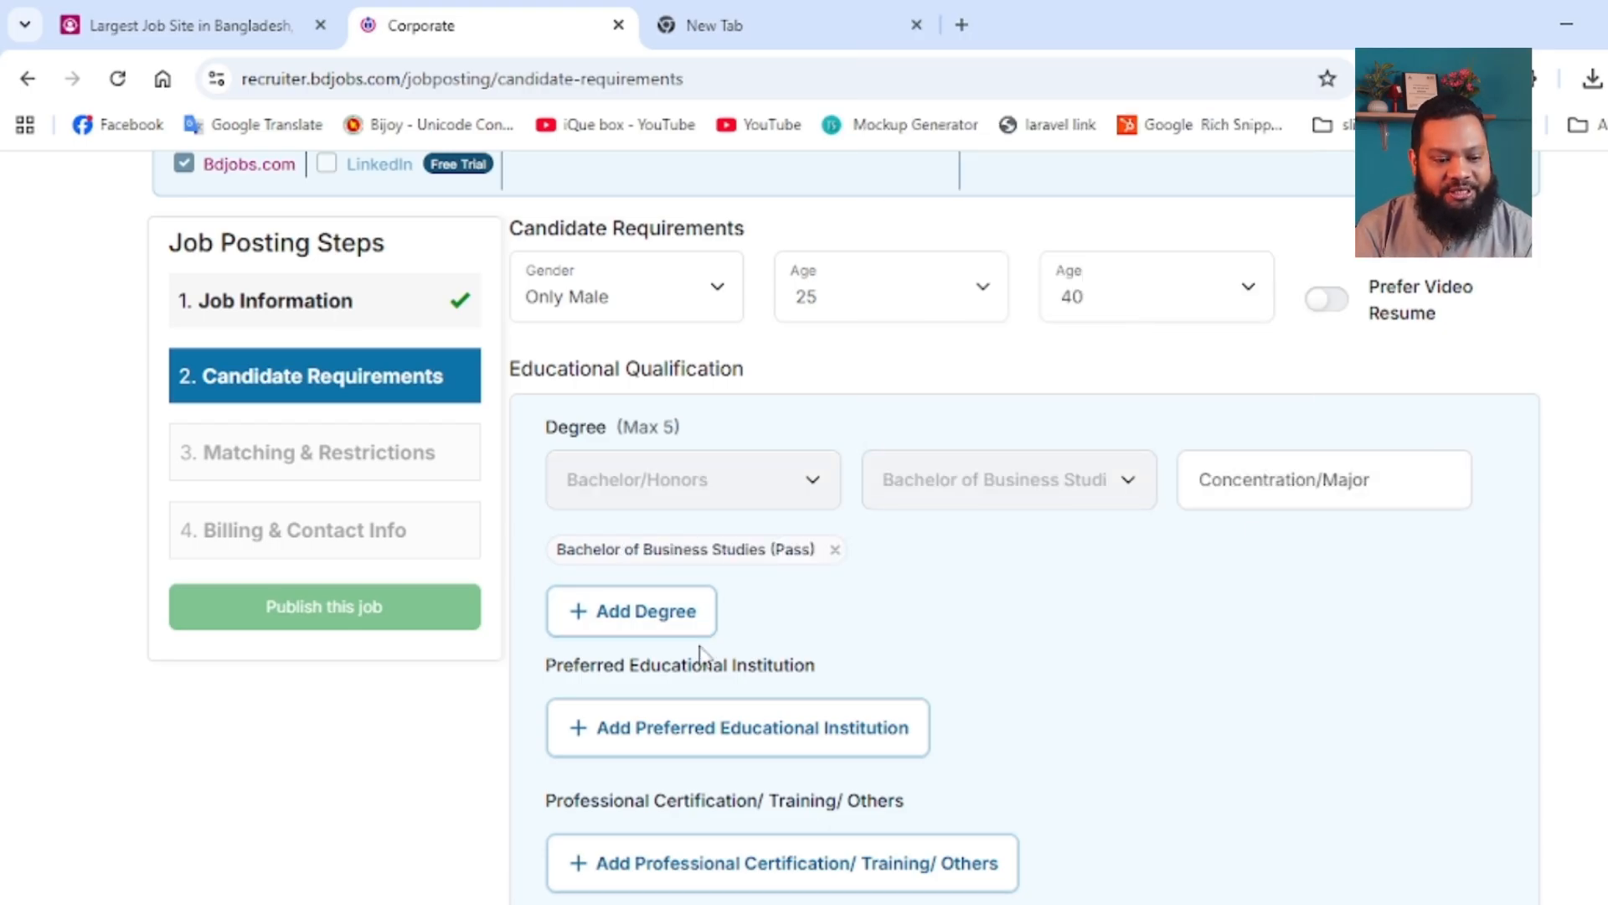
pyautogui.moveTo(699, 652); pyautogui.dragTo(784, 547)
# Step: Require 1 to 5 years of experience and allow freshers to apply
pyautogui.scroll(2, 1005, 503)
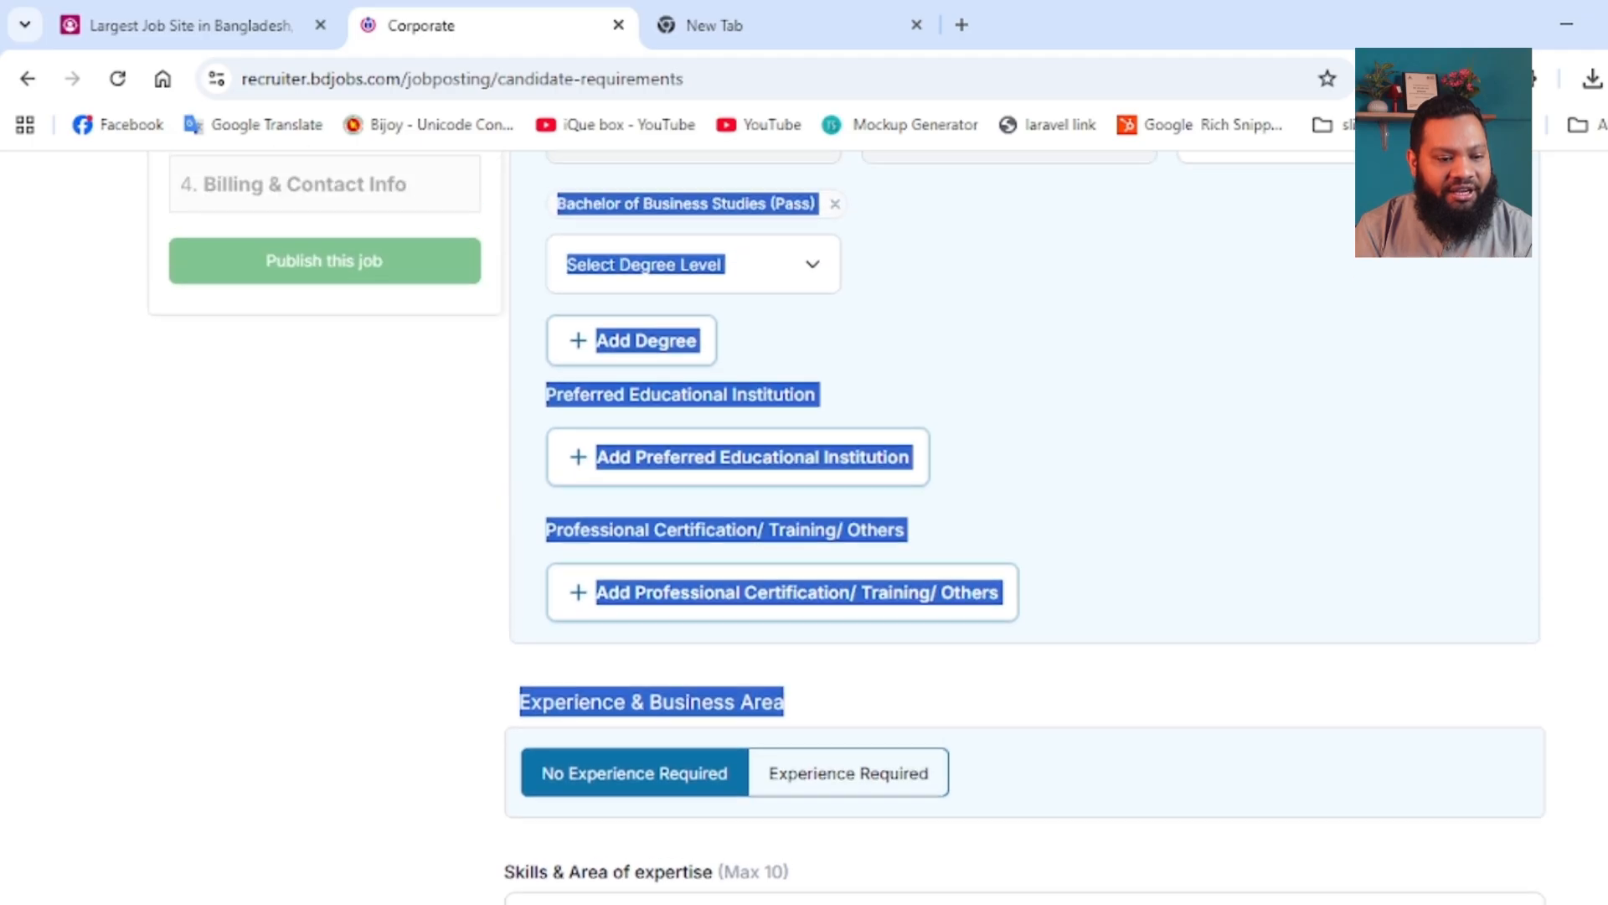
pyautogui.click(1374, 501)
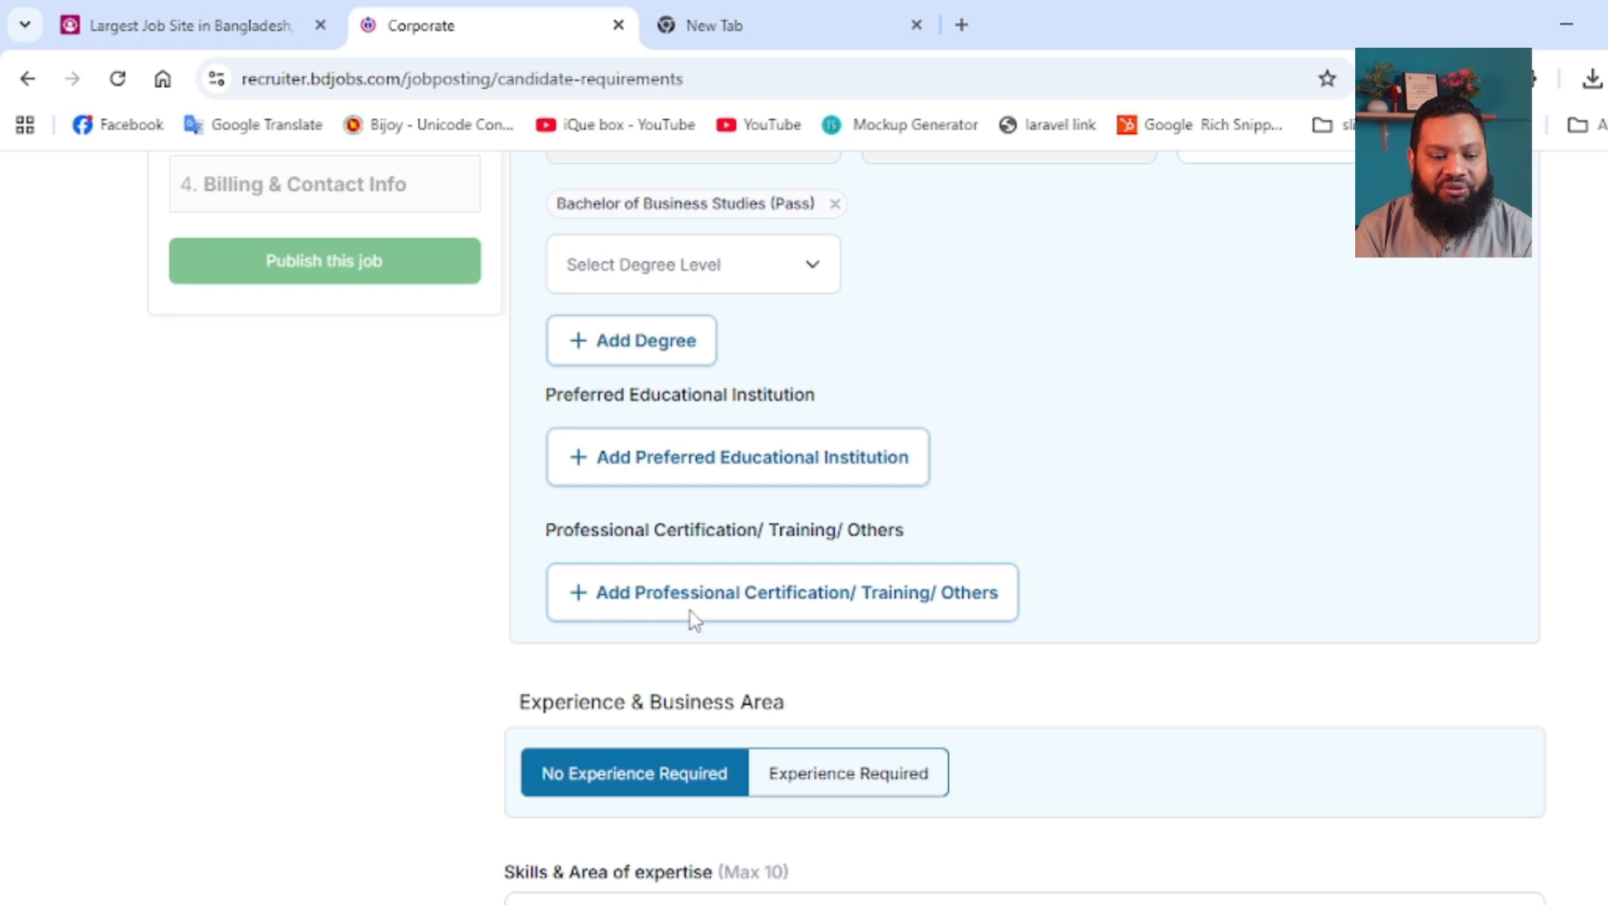
pyautogui.scroll(-5, 1022, 502)
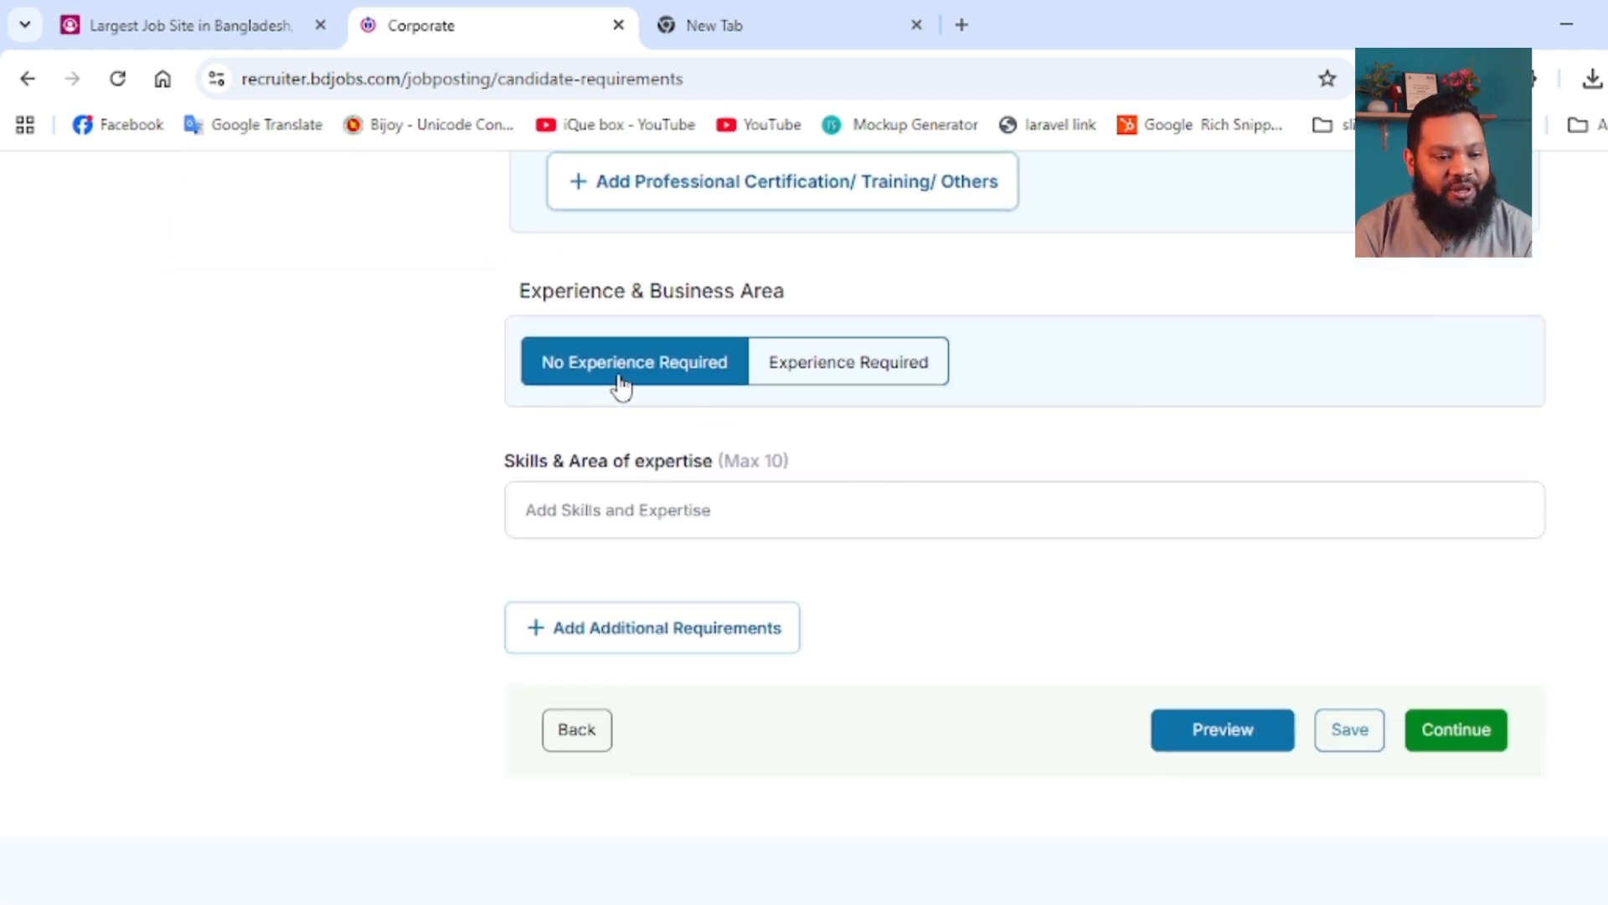
pyautogui.click(841, 381)
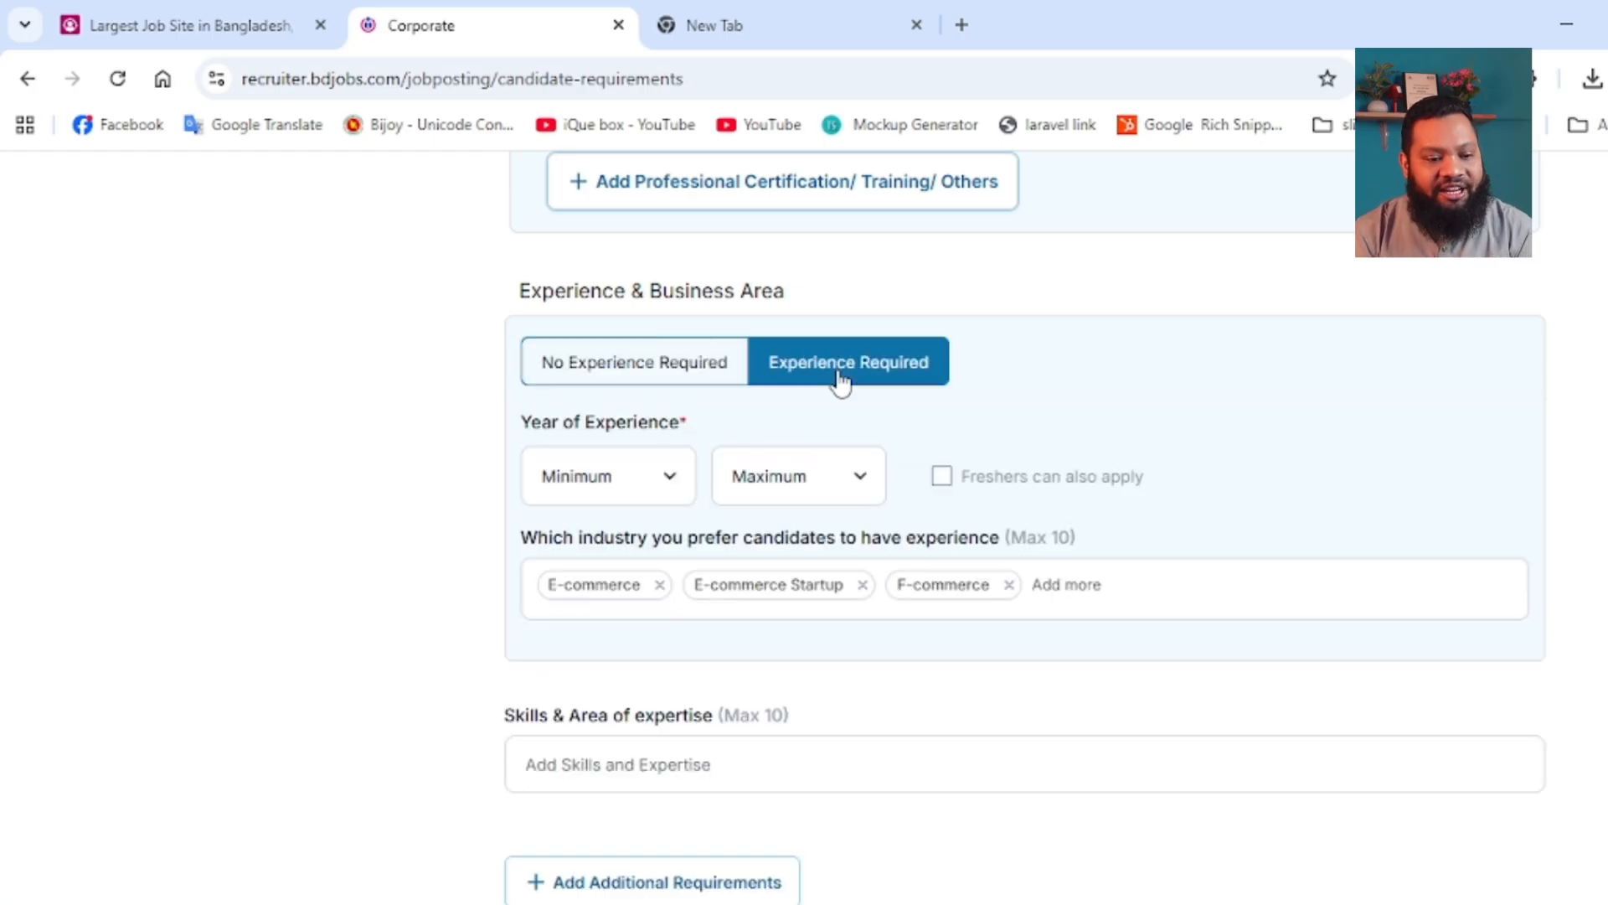
pyautogui.click(622, 491)
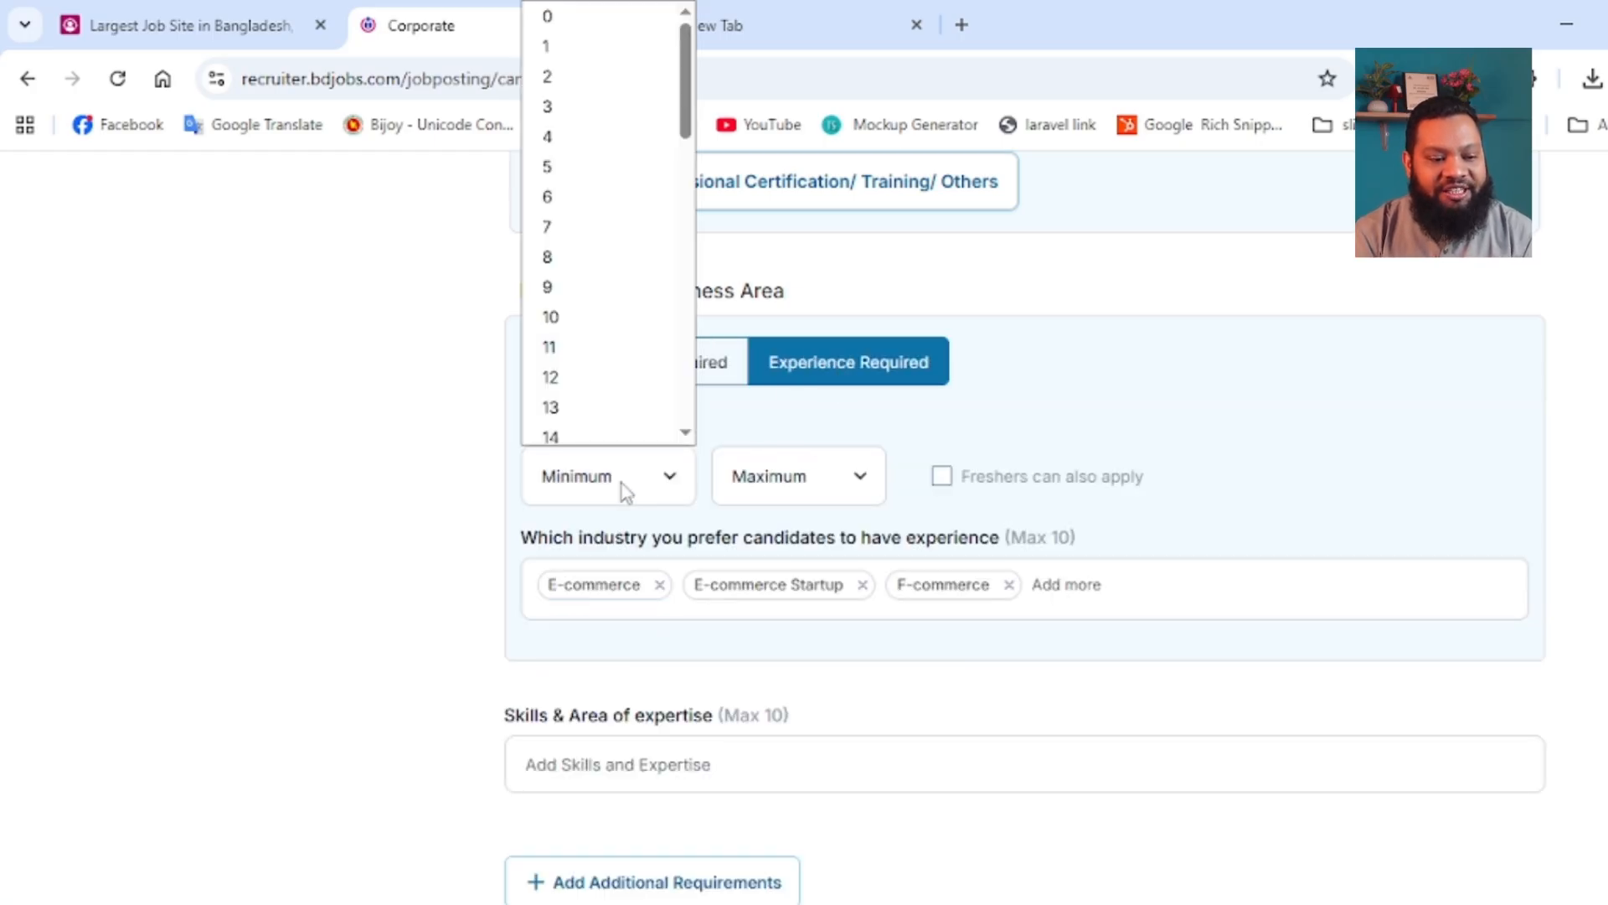
pyautogui.click(595, 49)
pyautogui.click(779, 478)
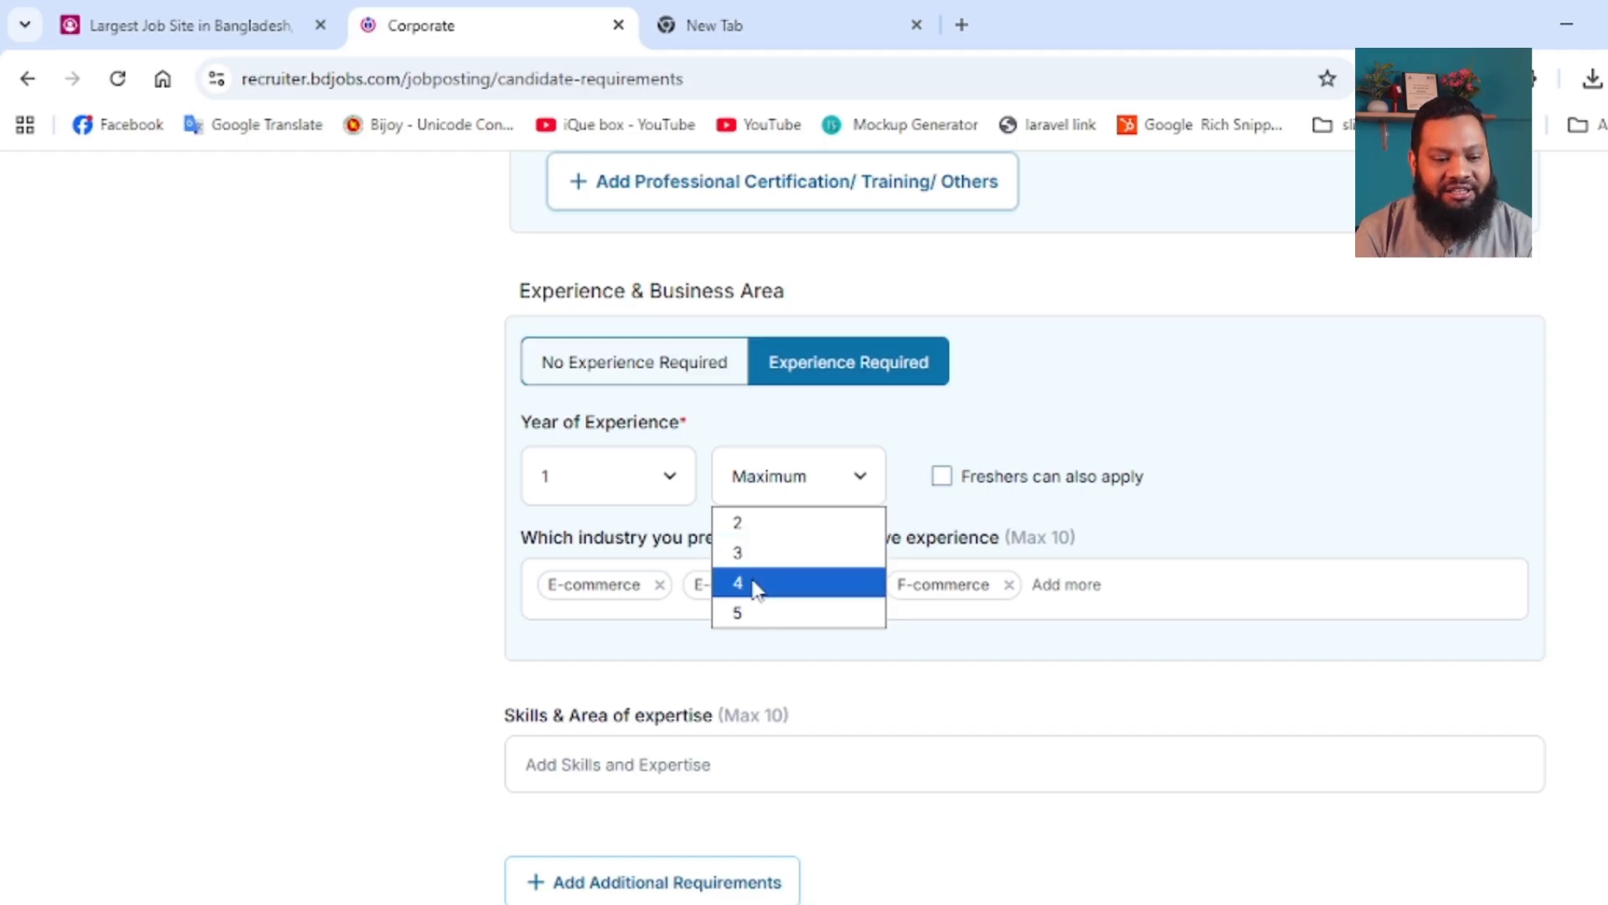
pyautogui.click(752, 614)
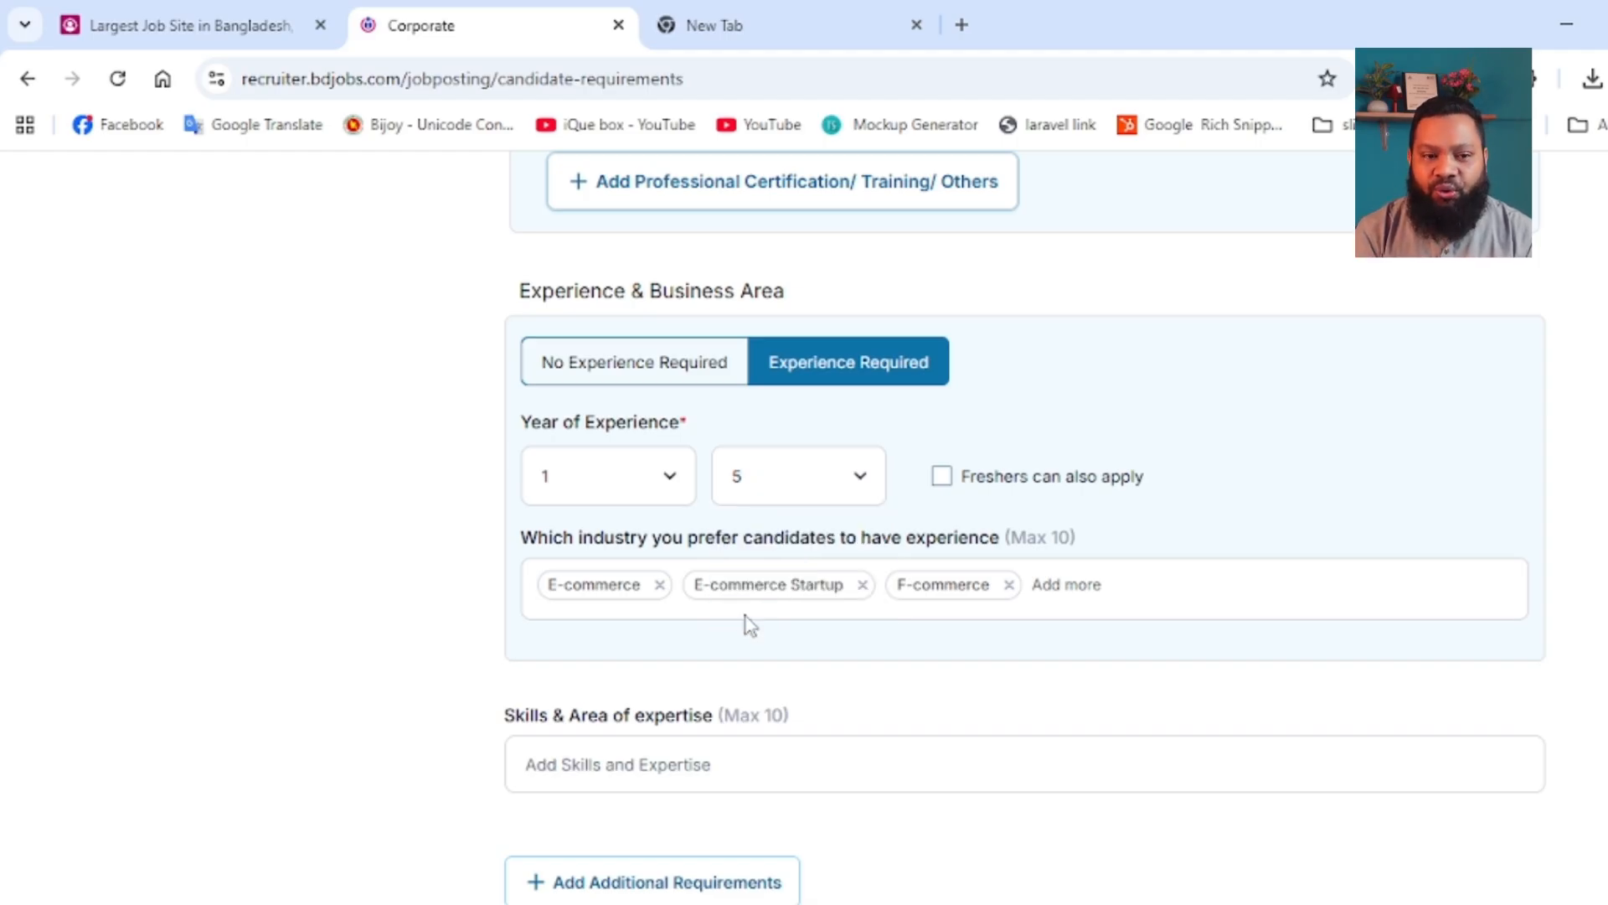
pyautogui.click(940, 477)
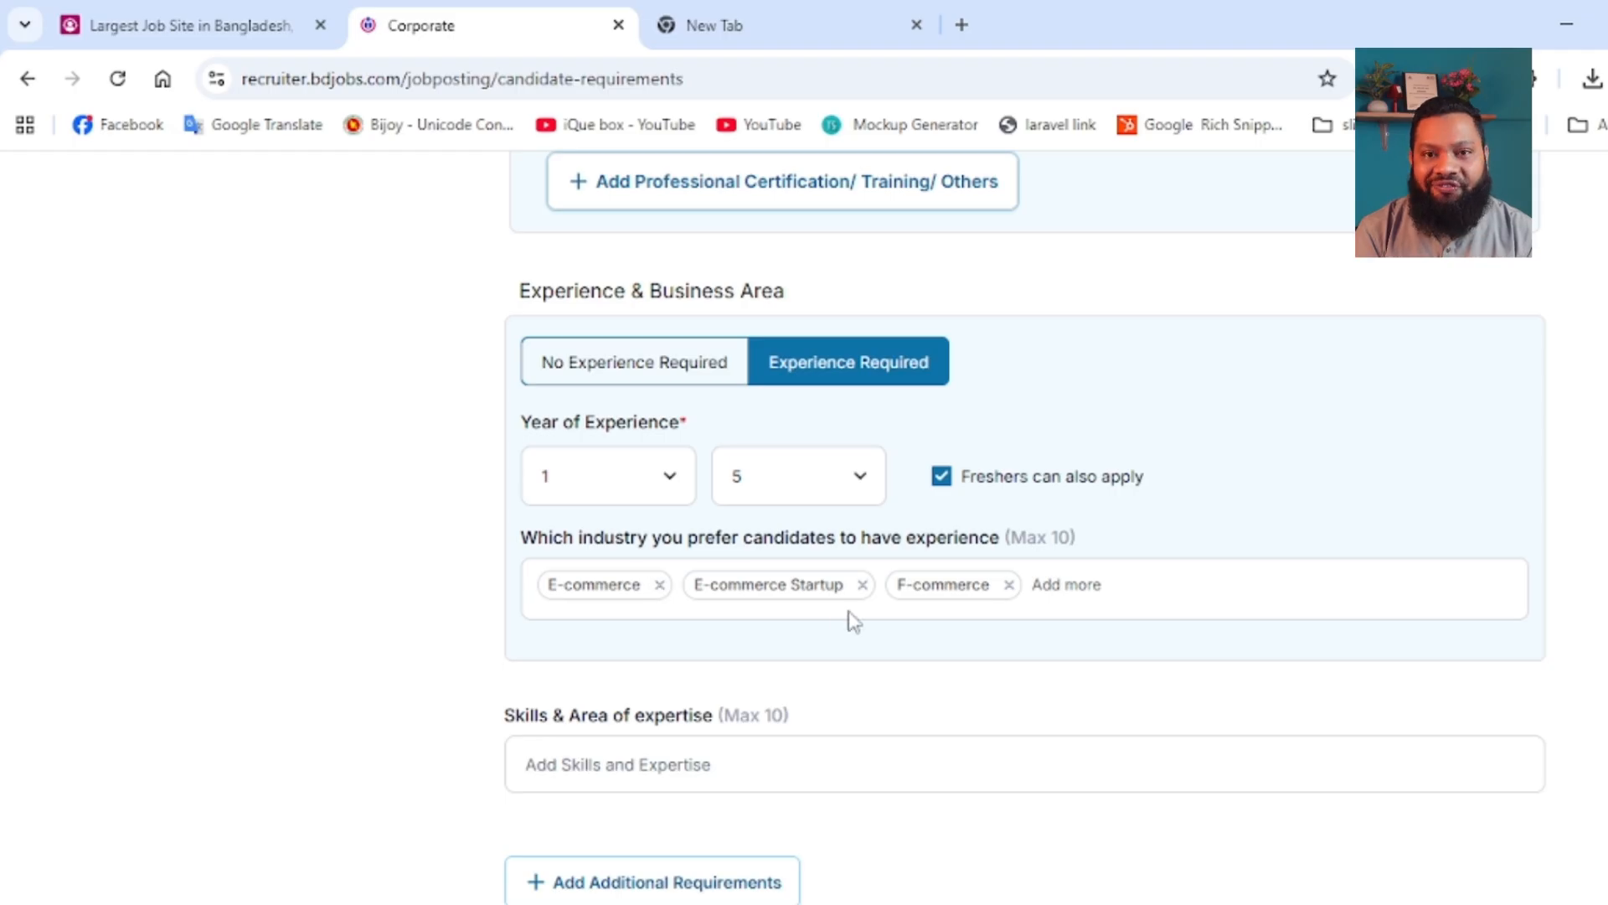
# Step: Highlight the preferred industry question and the Skills & Area of expertise label
pyautogui.moveTo(524, 540); pyautogui.dragTo(921, 557)
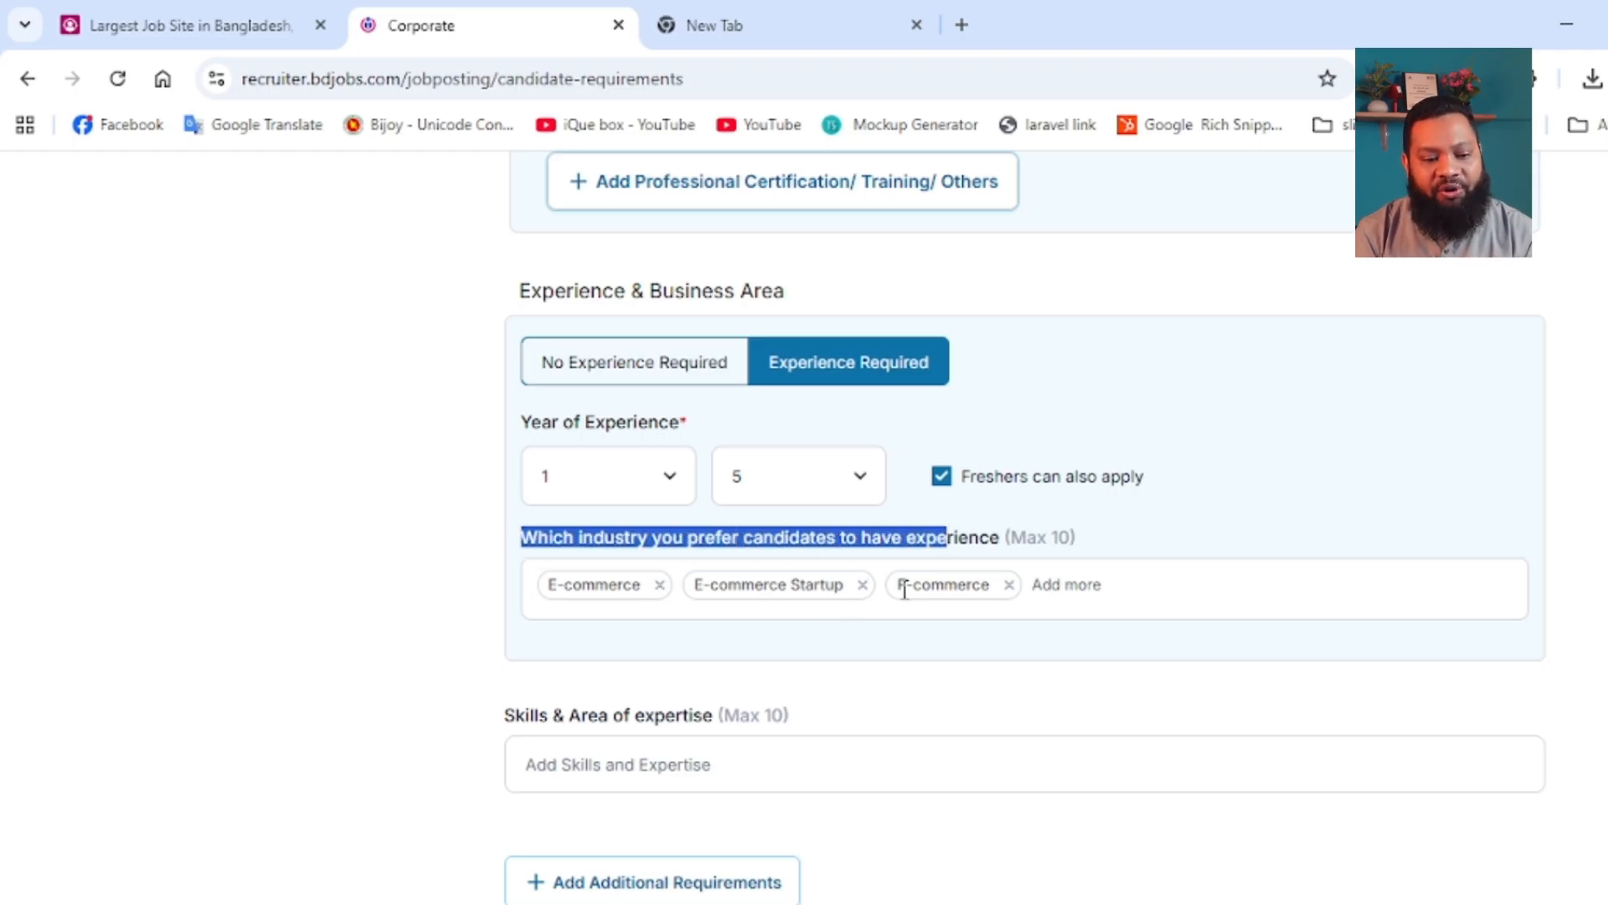
pyautogui.scroll(-5, 837, 456)
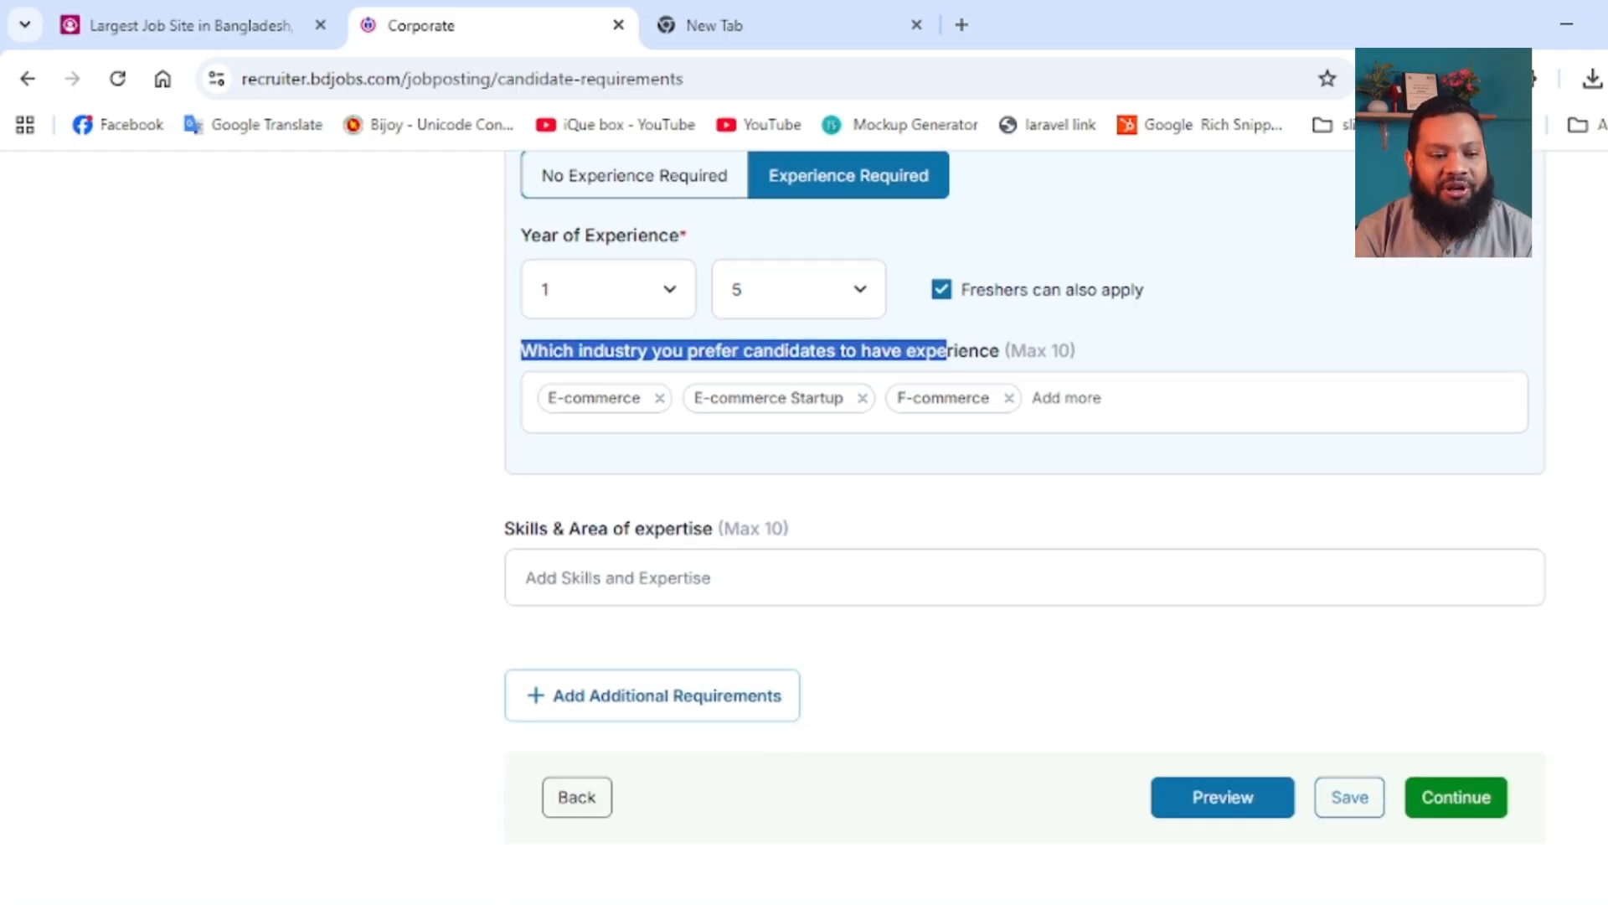
pyautogui.moveTo(503, 343); pyautogui.dragTo(718, 333)
# Step: Add Digital Marketing (Social Media Marketing) and Sales & Marketing skills, then save candidate requirements
pyautogui.click(624, 386)
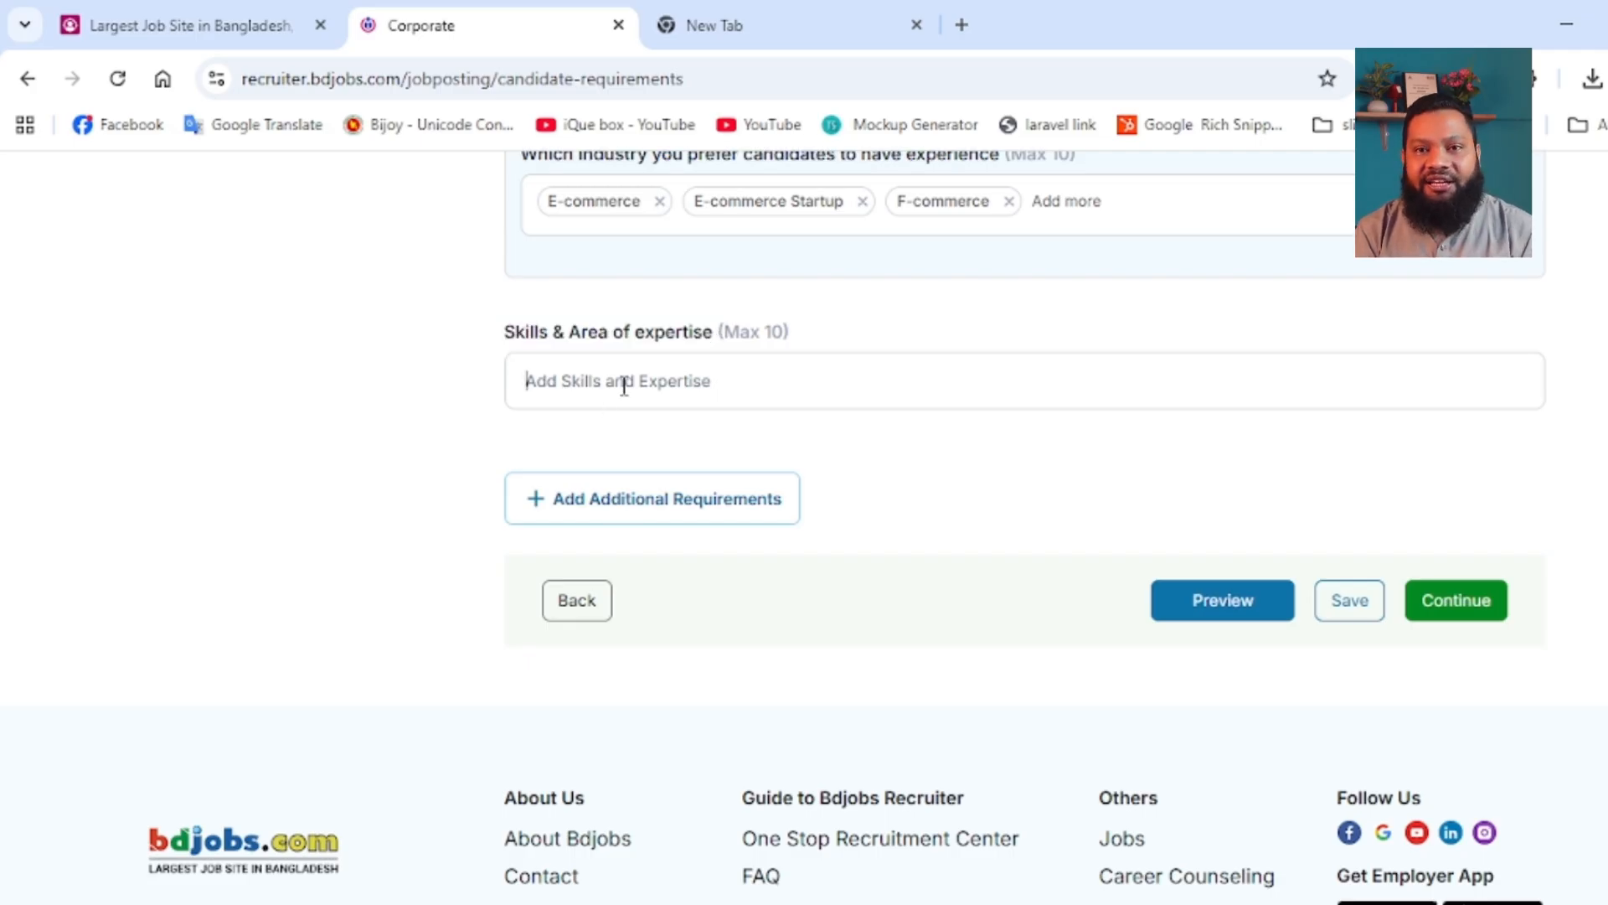
pyautogui.write('Facebook Ads & Google Ads')
pyautogui.moveTo(796, 383); pyautogui.dragTo(213, 352)
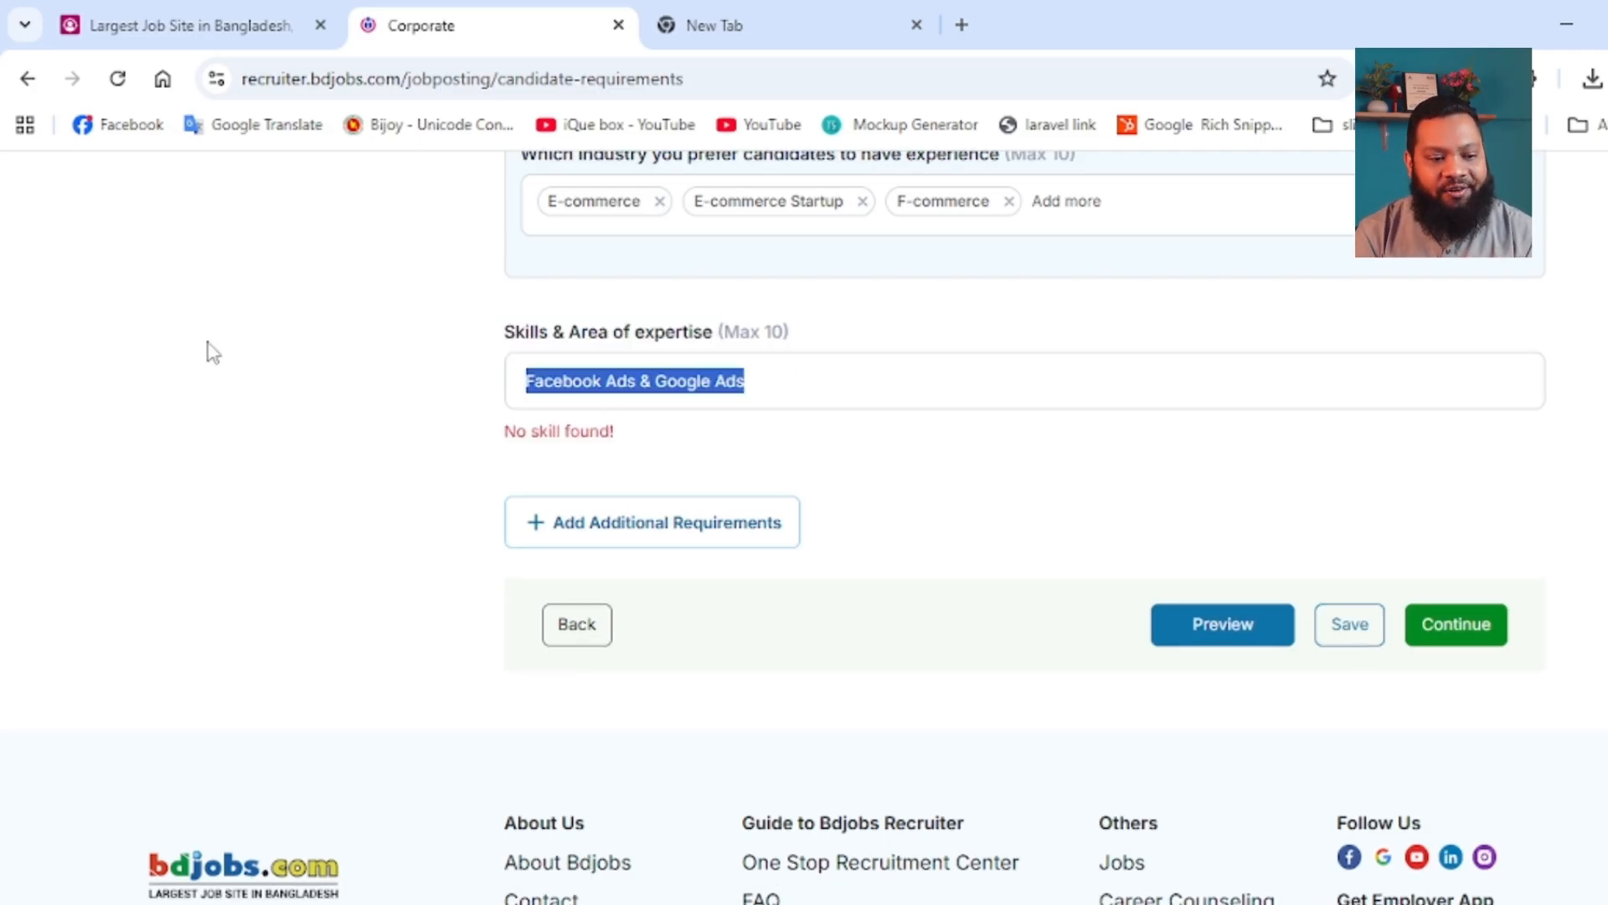
pyautogui.press('BackSpace')
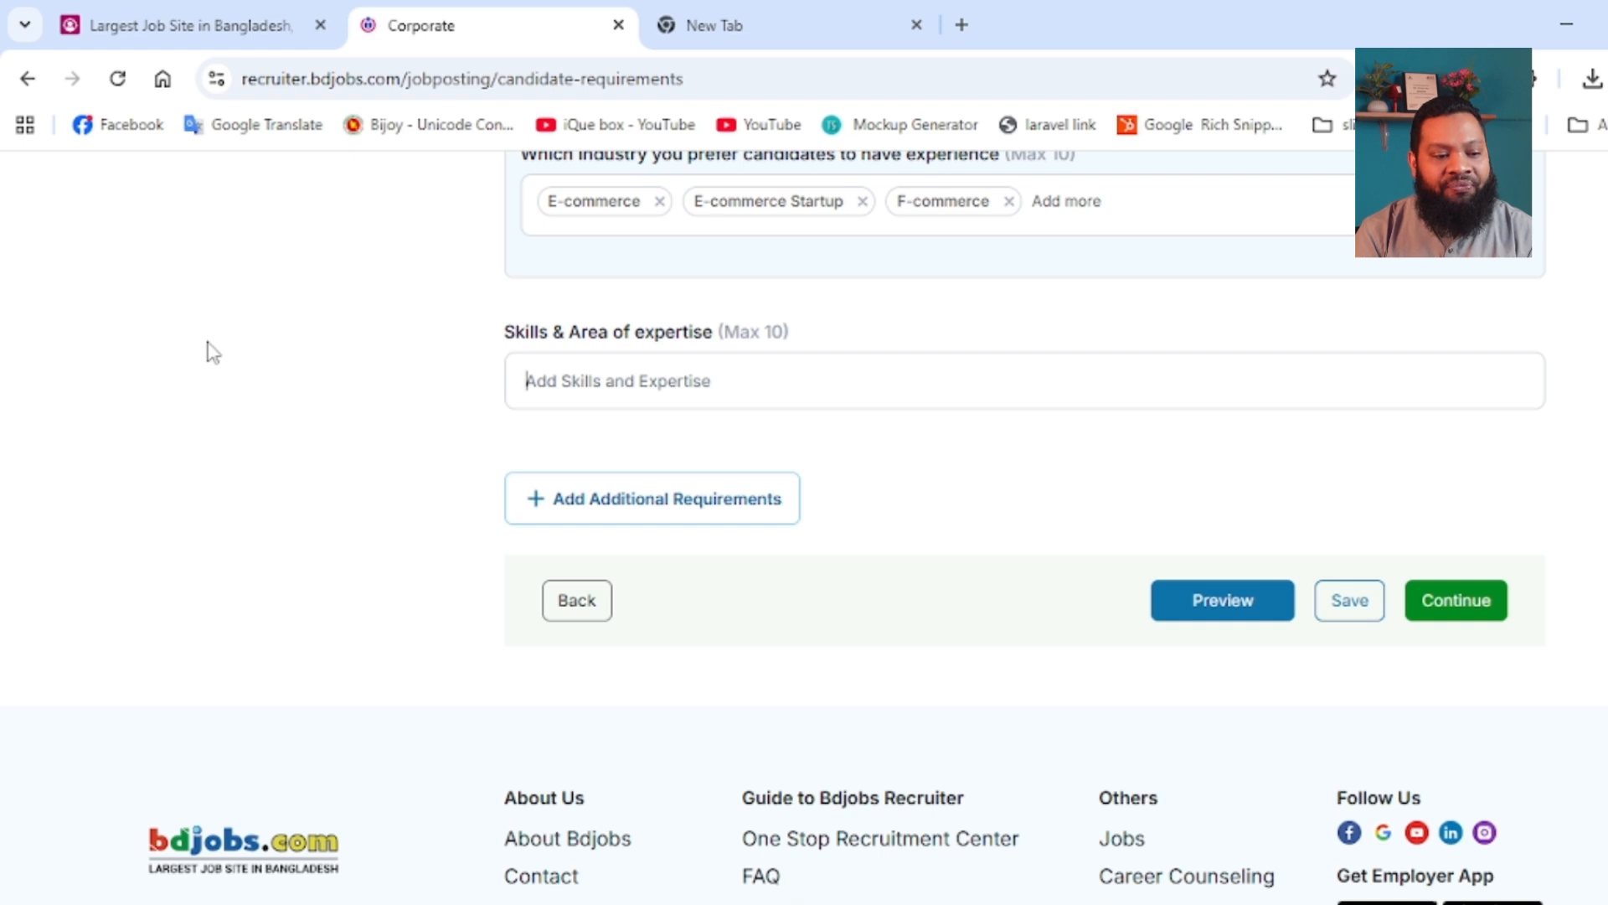
pyautogui.write('mak')
pyautogui.press('BackSpace')
pyautogui.write('r')
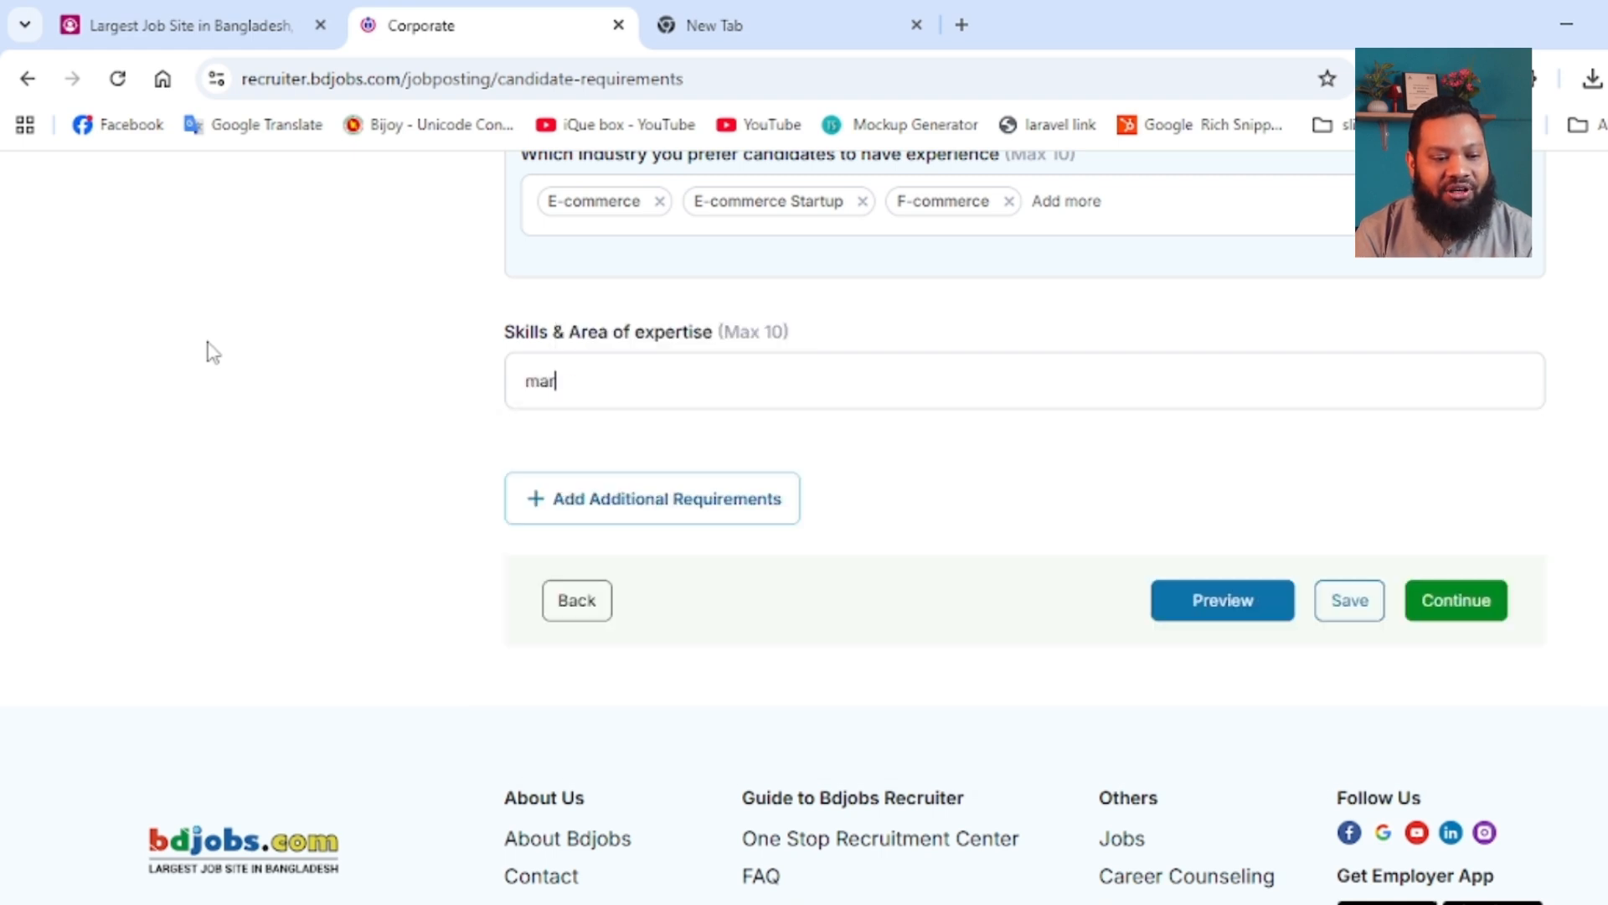
pyautogui.write('ke')
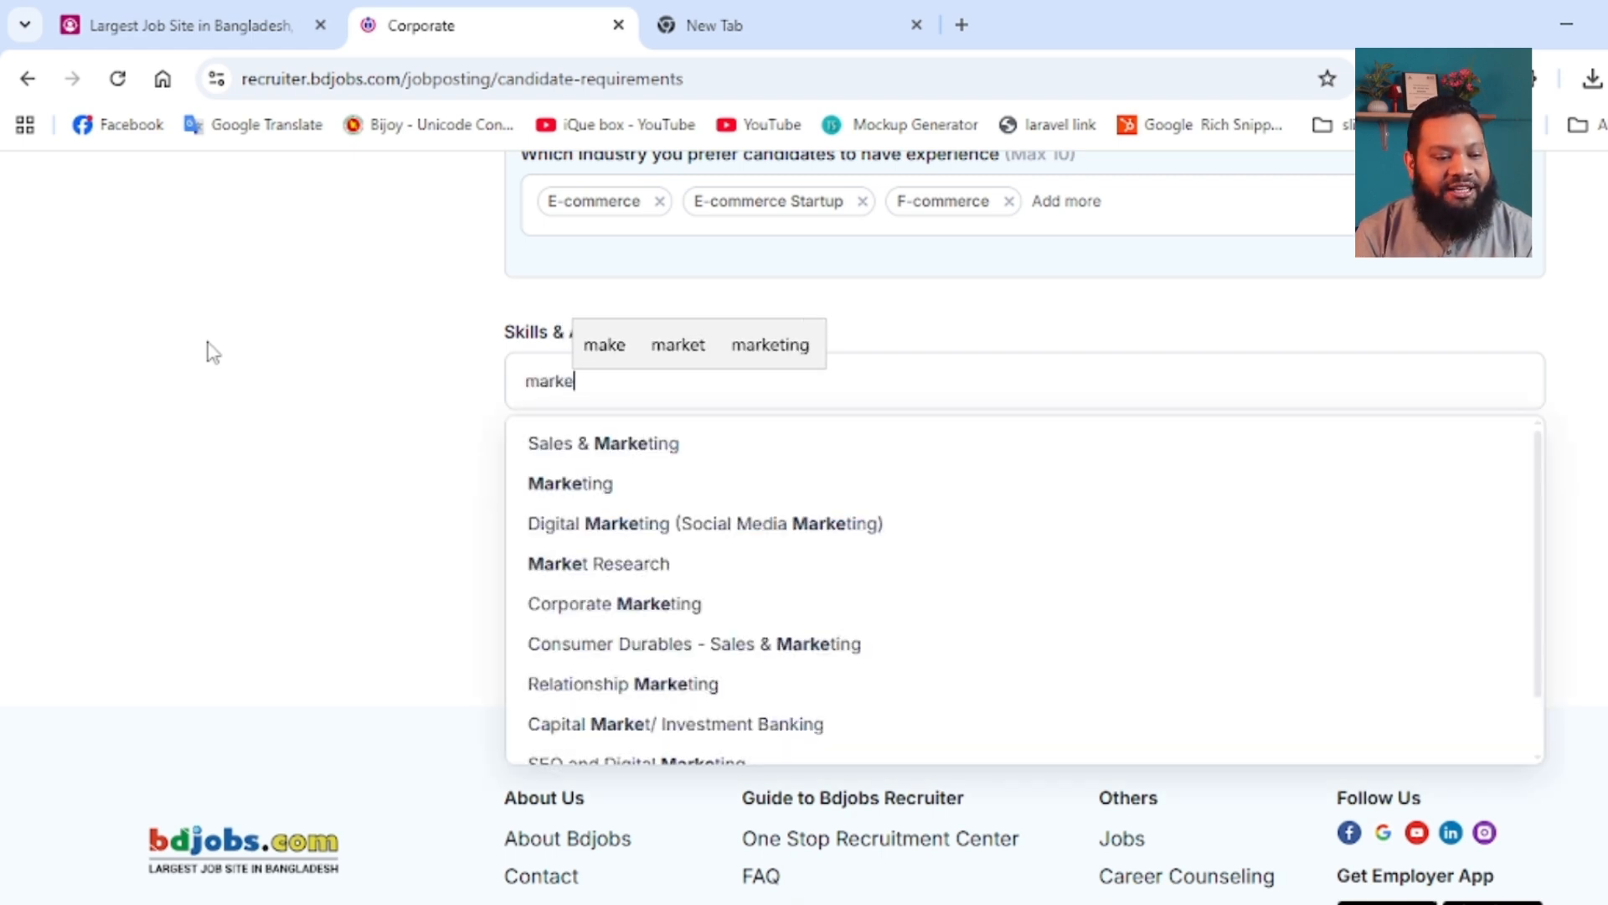
pyautogui.click(572, 532)
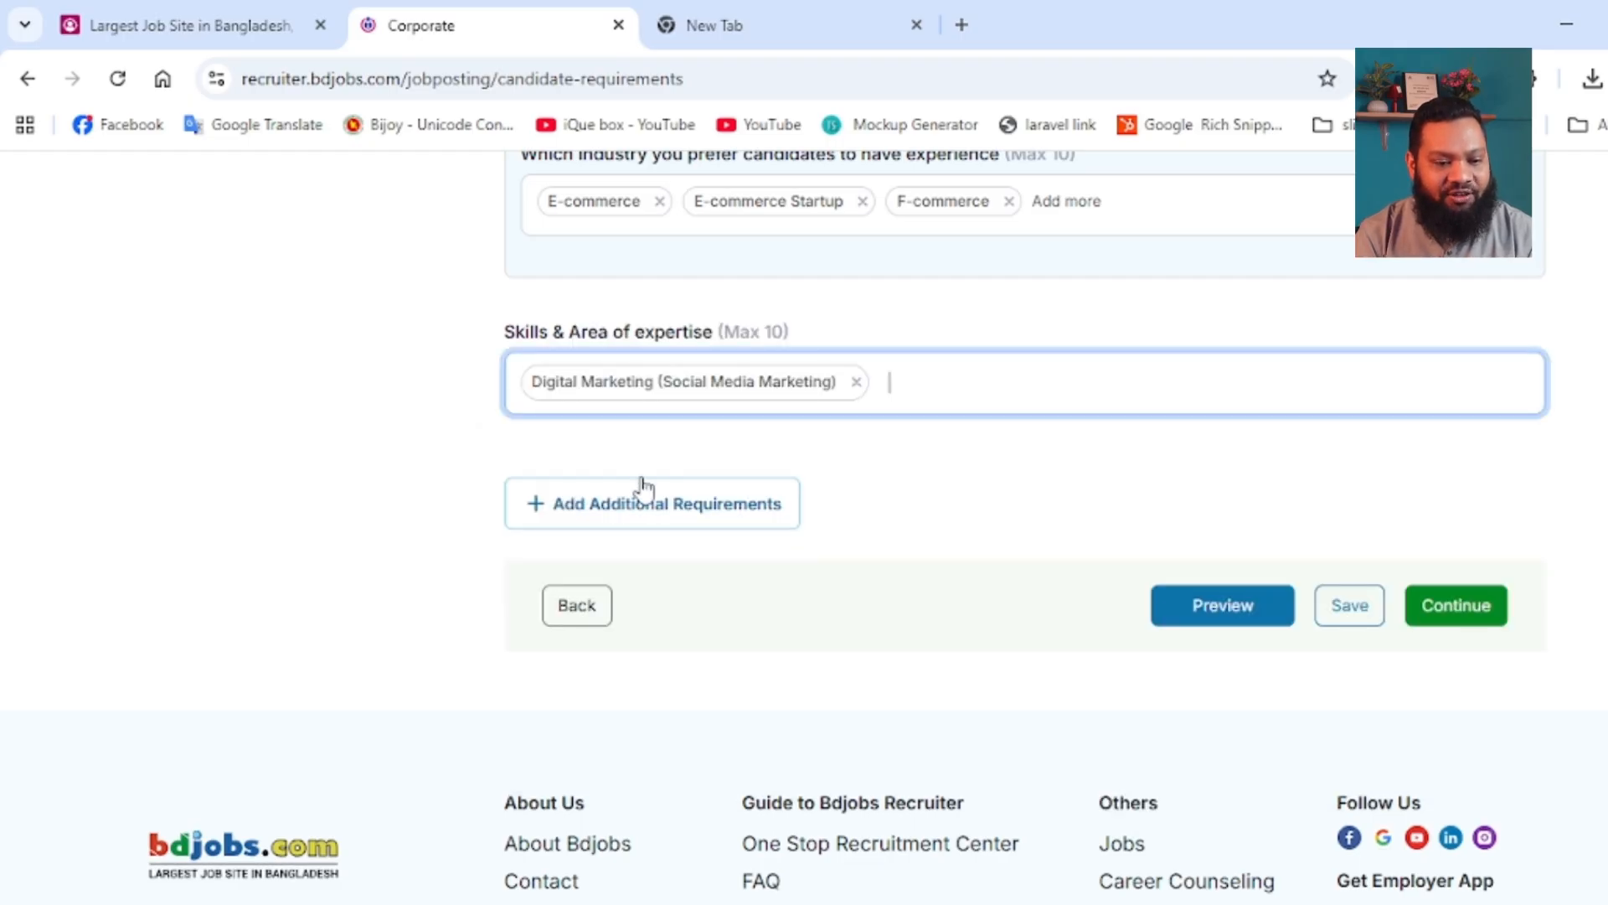
pyautogui.write('mark')
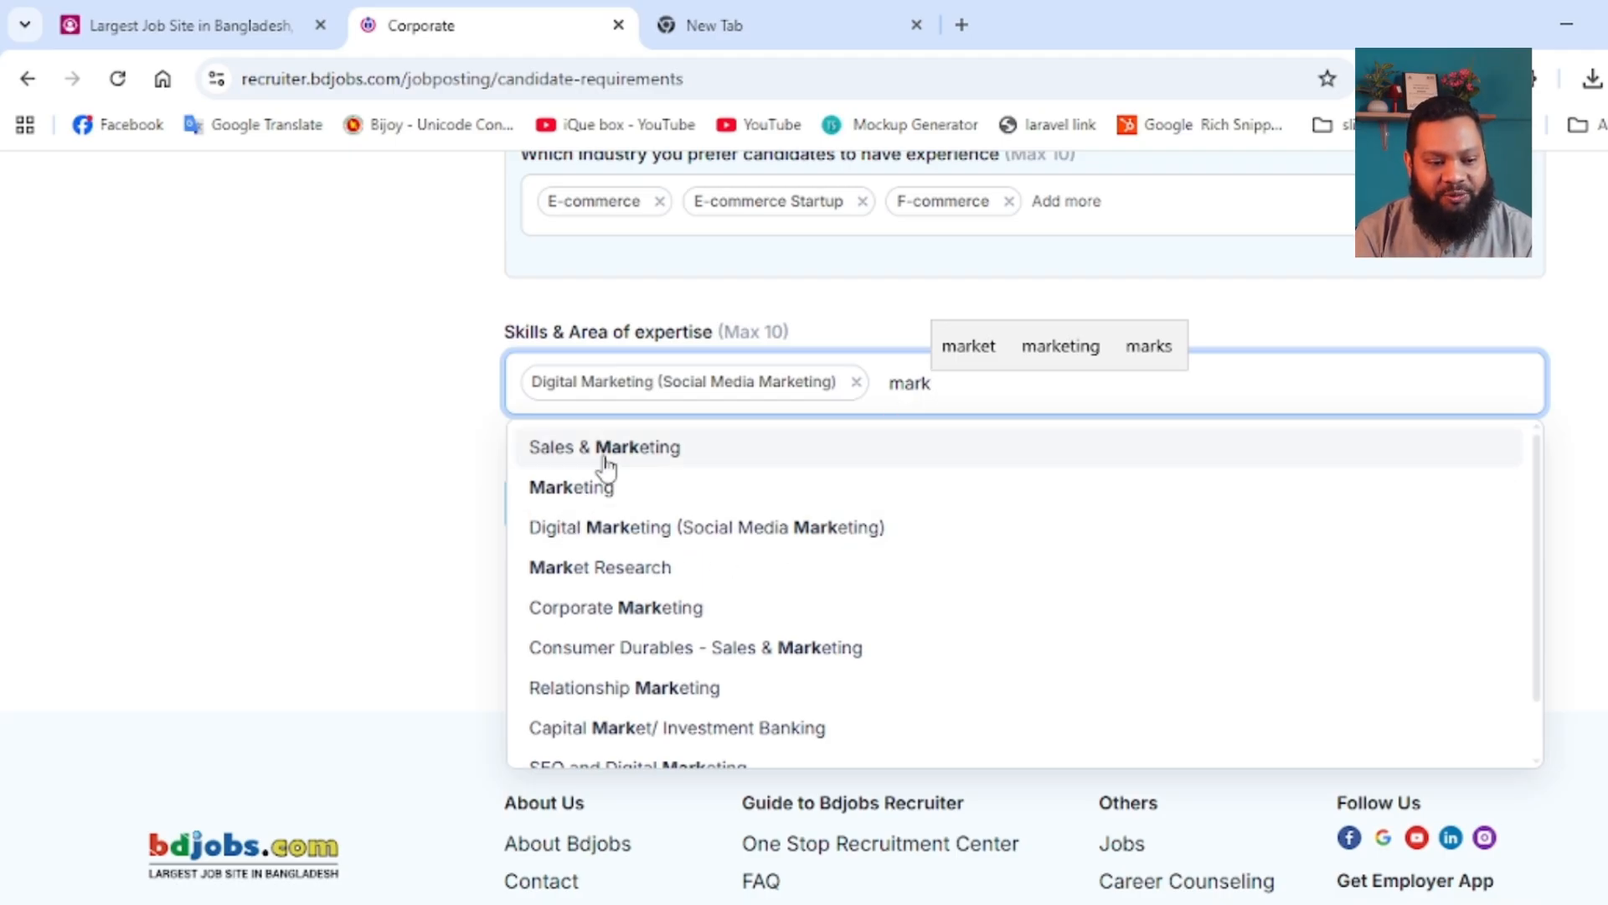
pyautogui.click(658, 457)
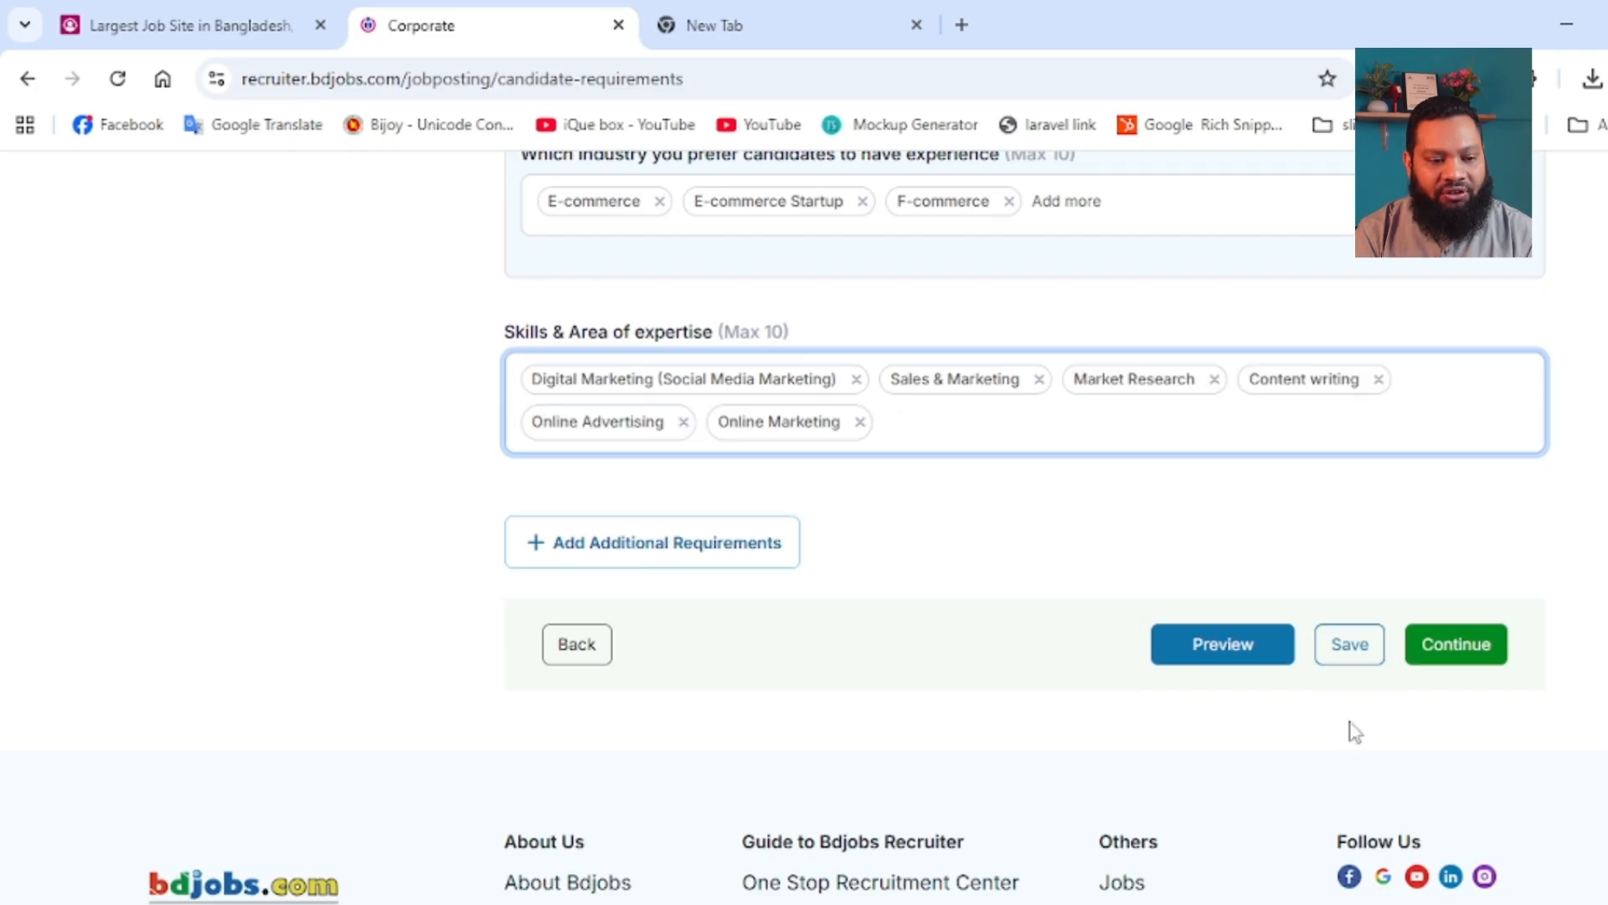
pyautogui.click(1345, 649)
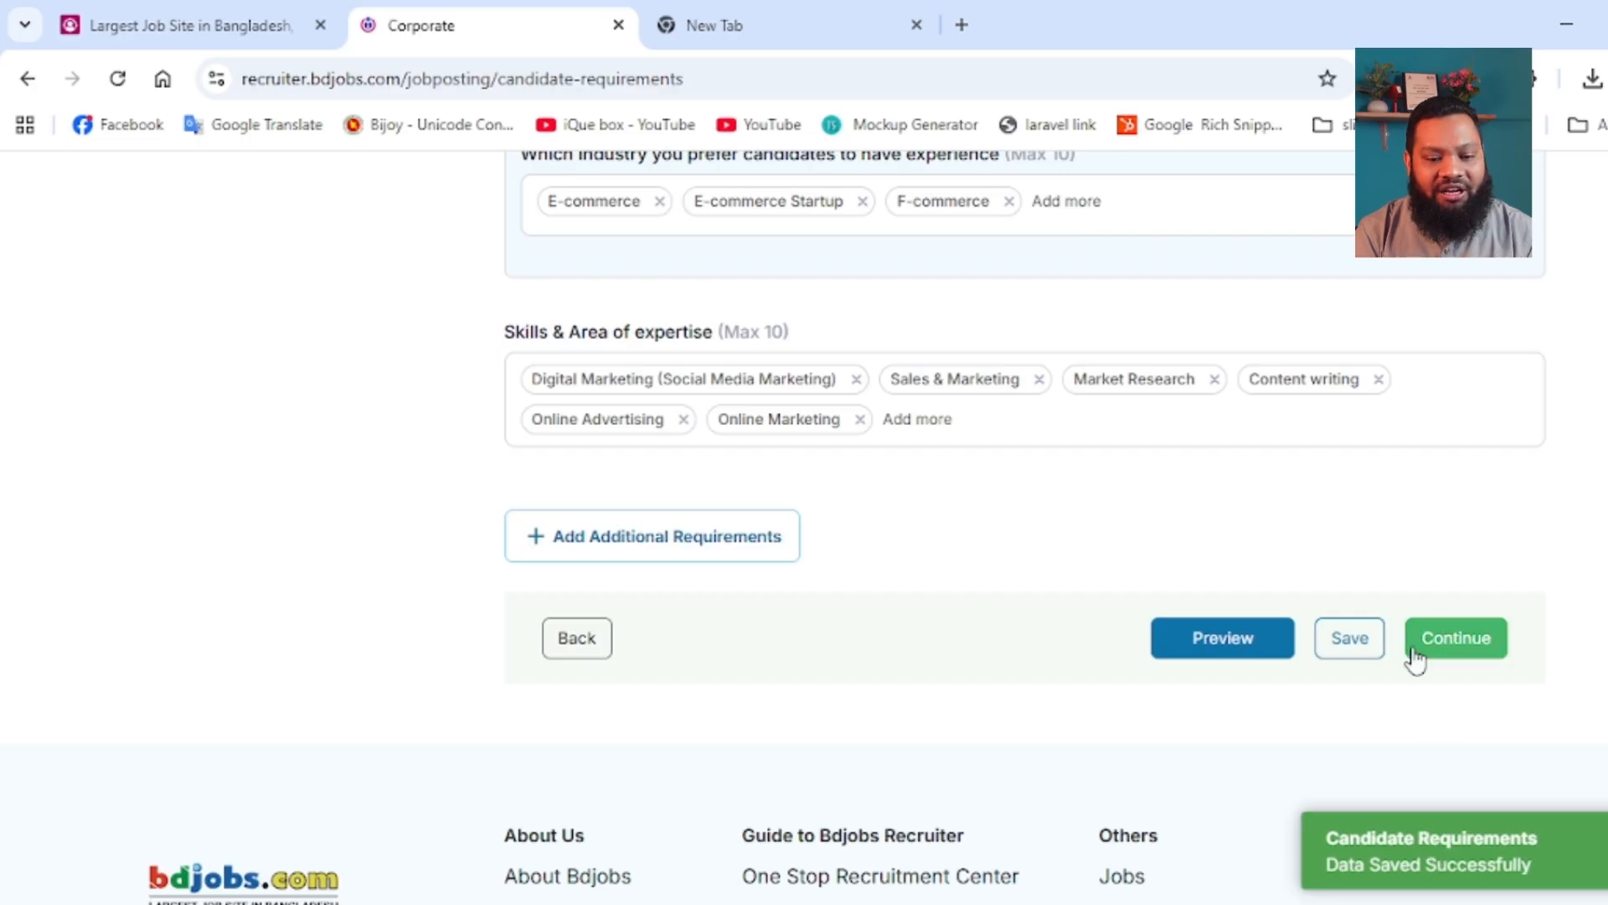
# Step: On Matching & Restrictions, switch on the Only Male gender restriction and save
pyautogui.click(1443, 644)
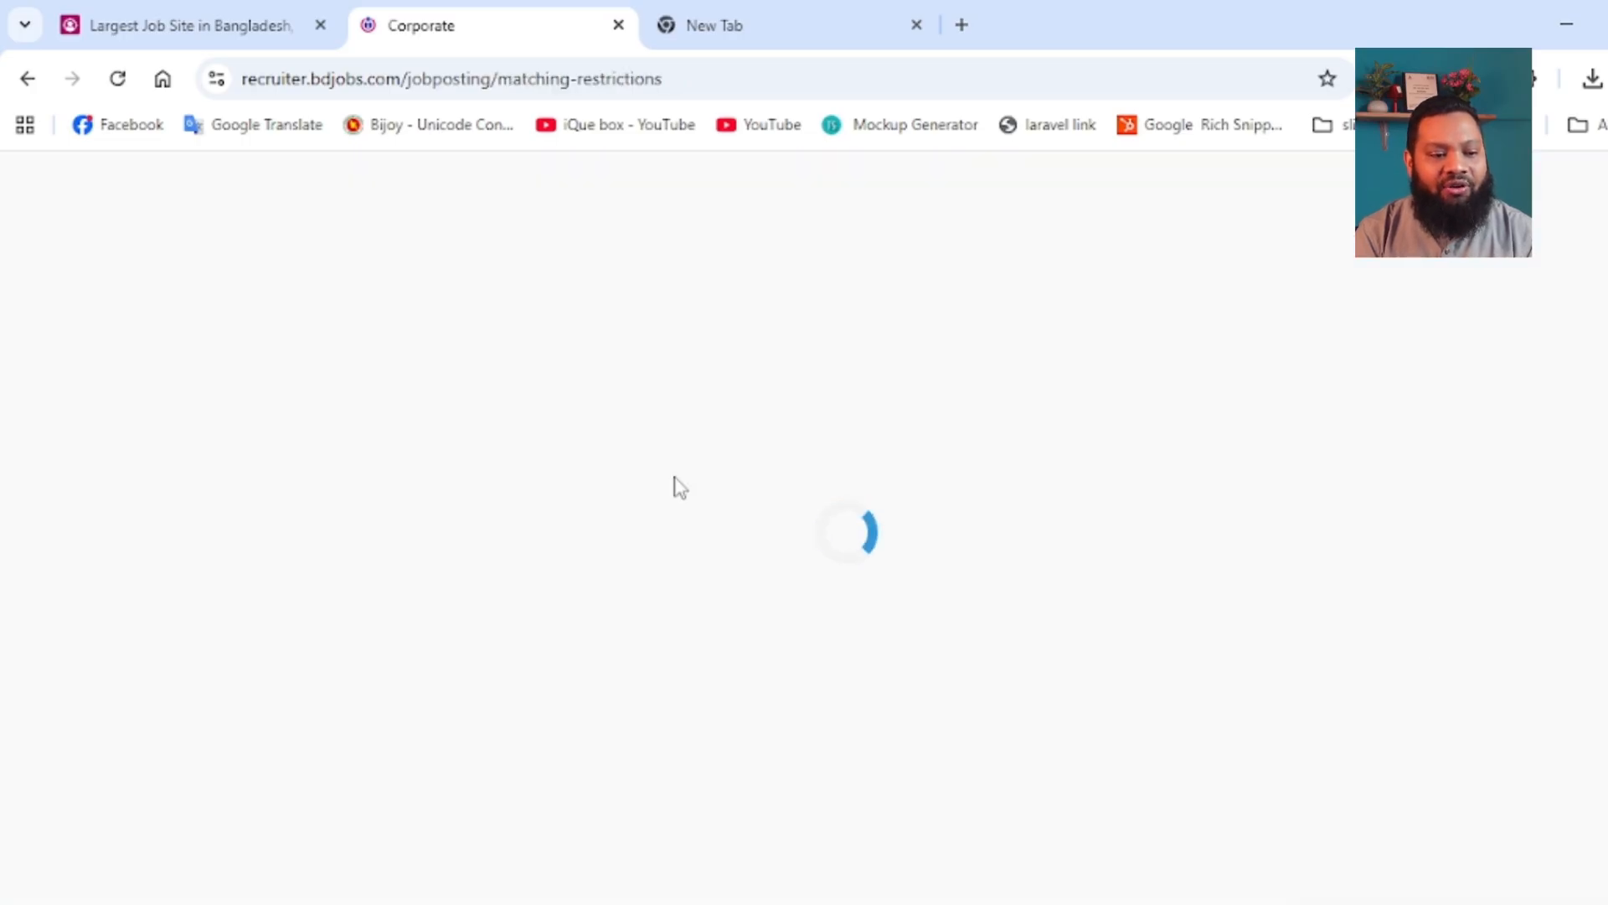
pyautogui.scroll(5, 981, 307)
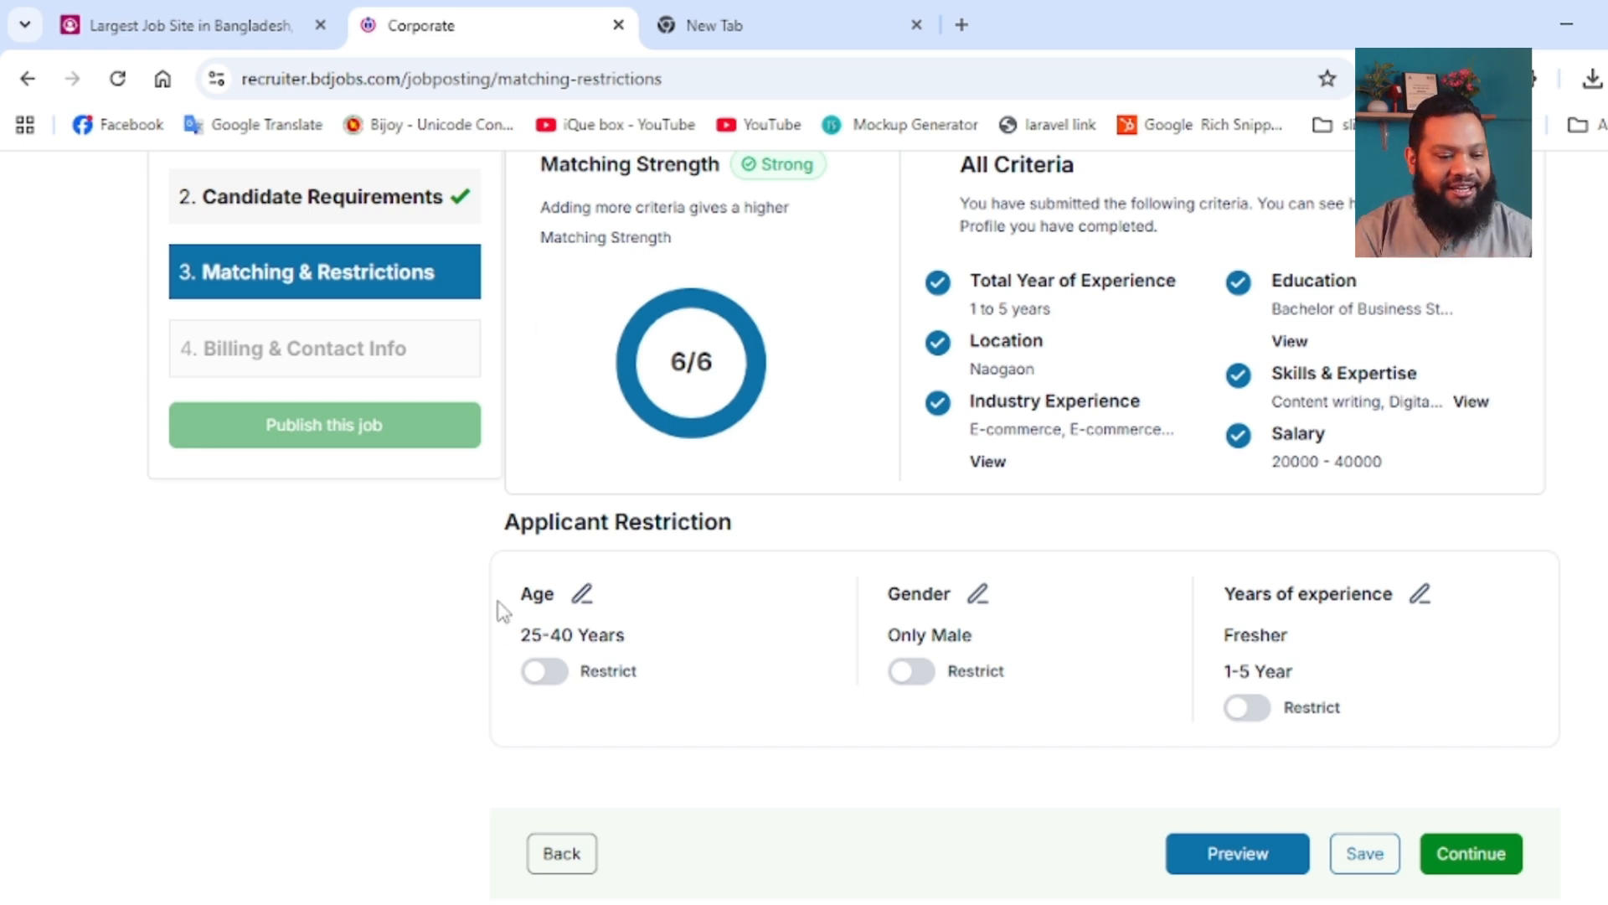
pyautogui.moveTo(500, 600); pyautogui.dragTo(590, 601)
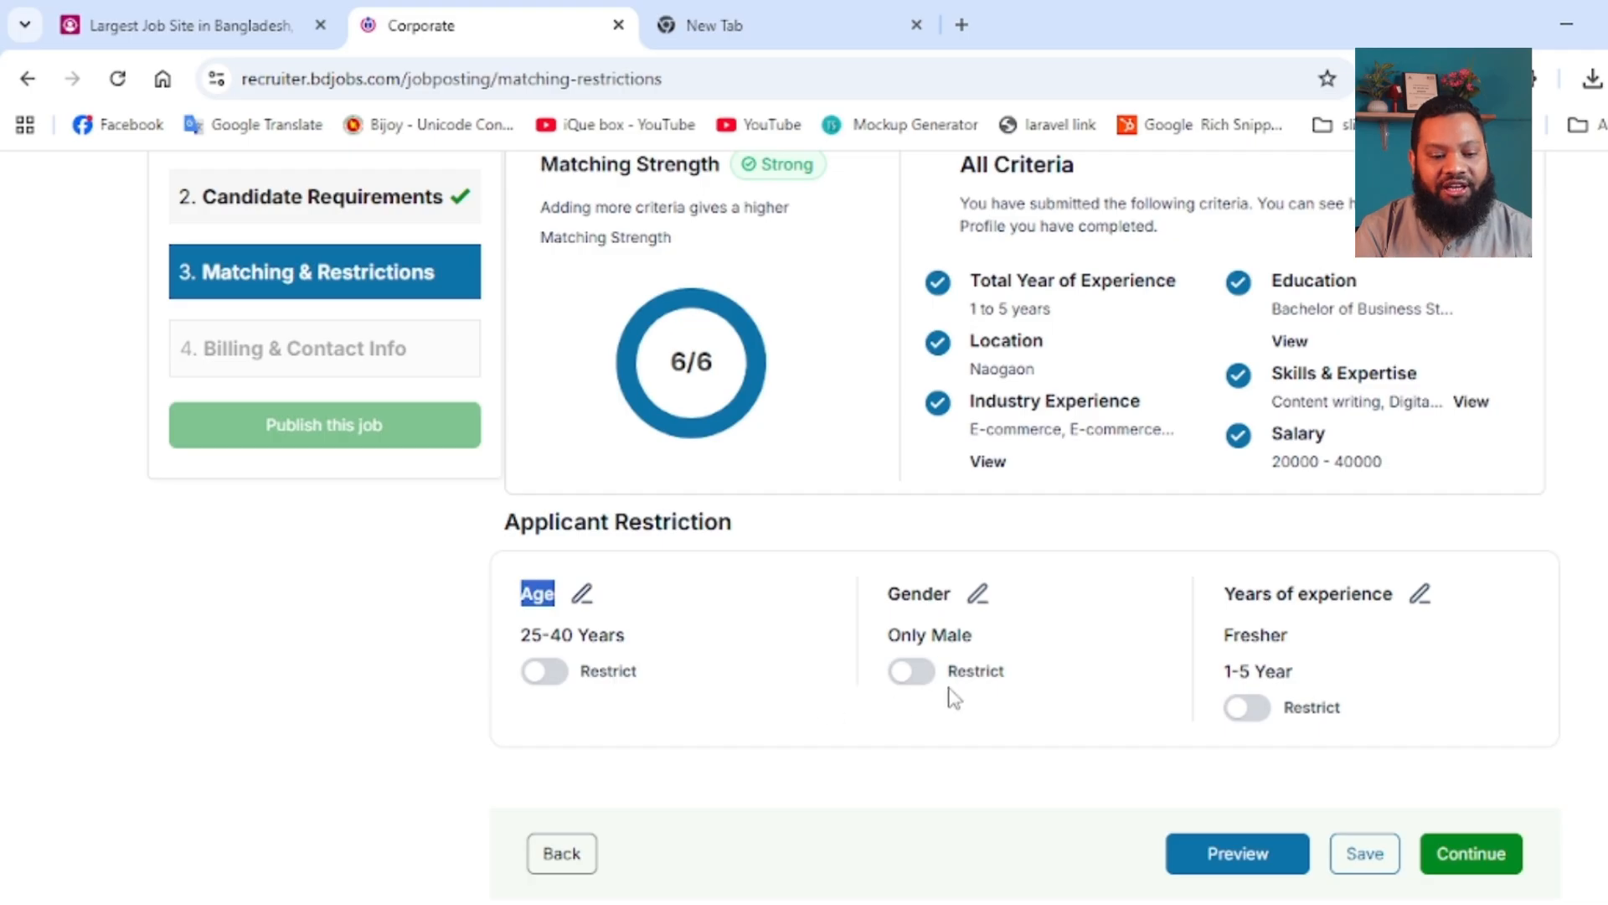
pyautogui.click(918, 680)
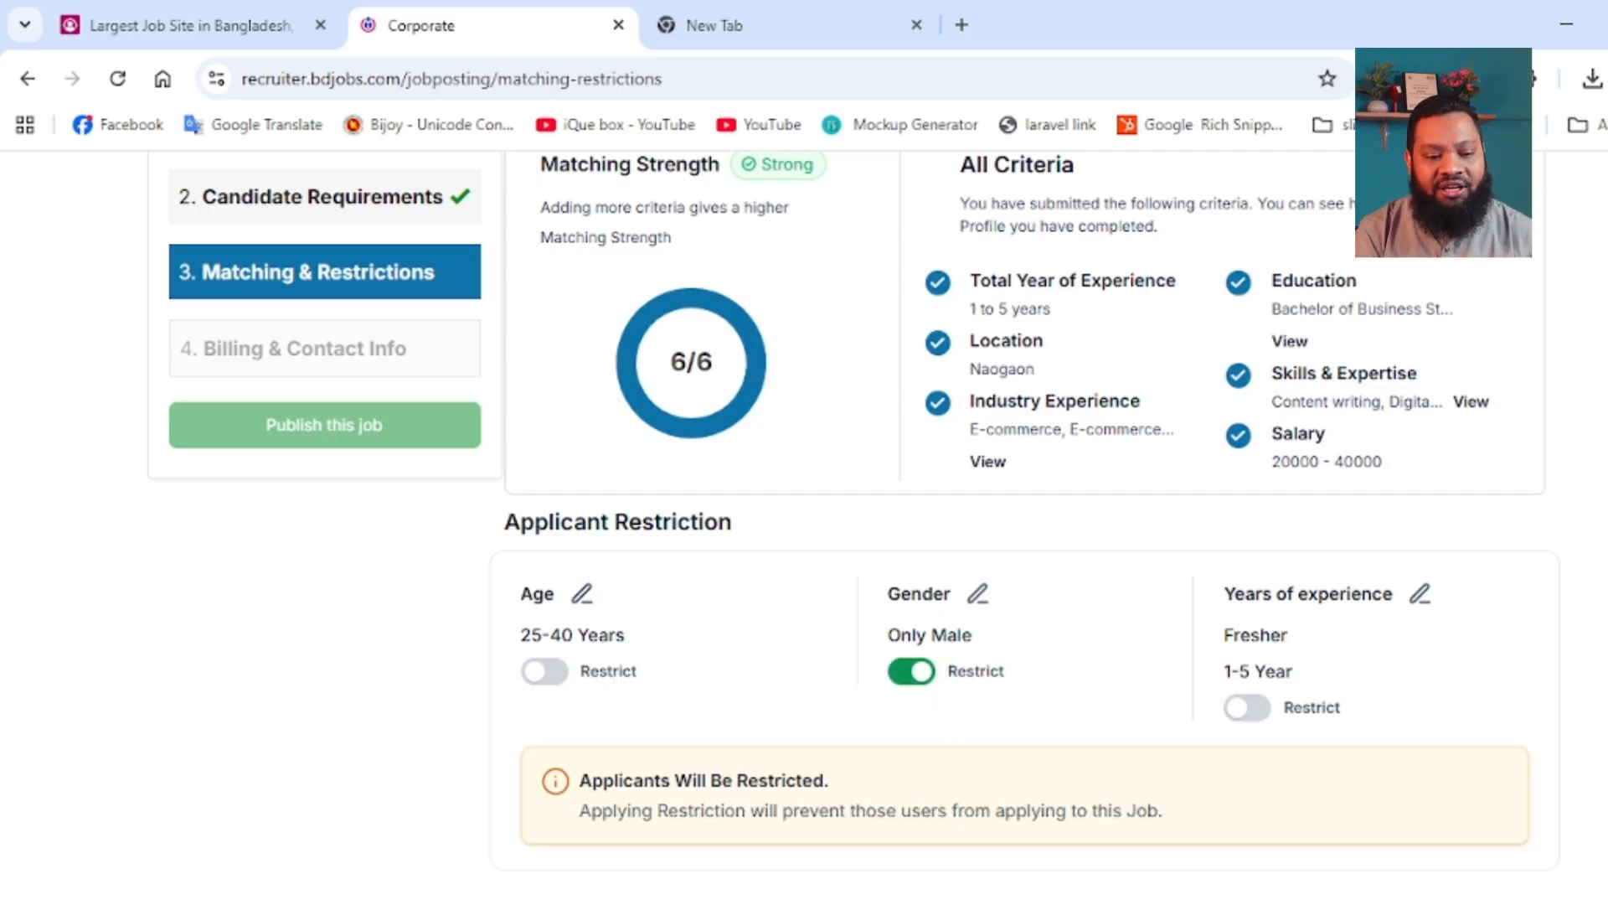
pyautogui.scroll(-2, 852, 526)
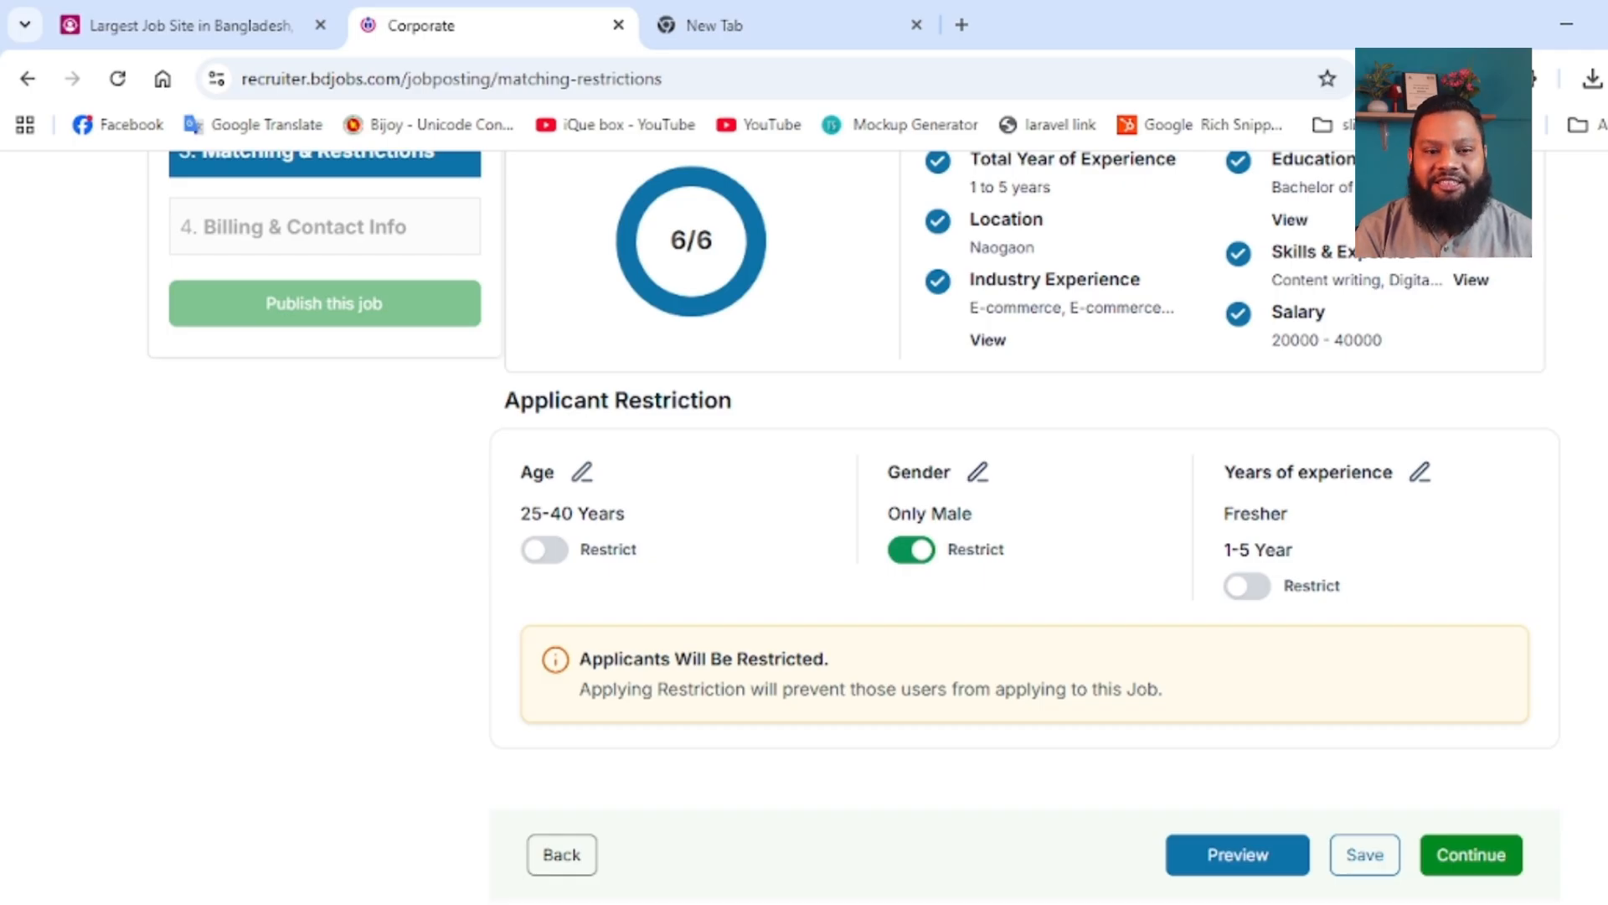
pyautogui.scroll(-3, 1361, 656)
pyautogui.click(1361, 645)
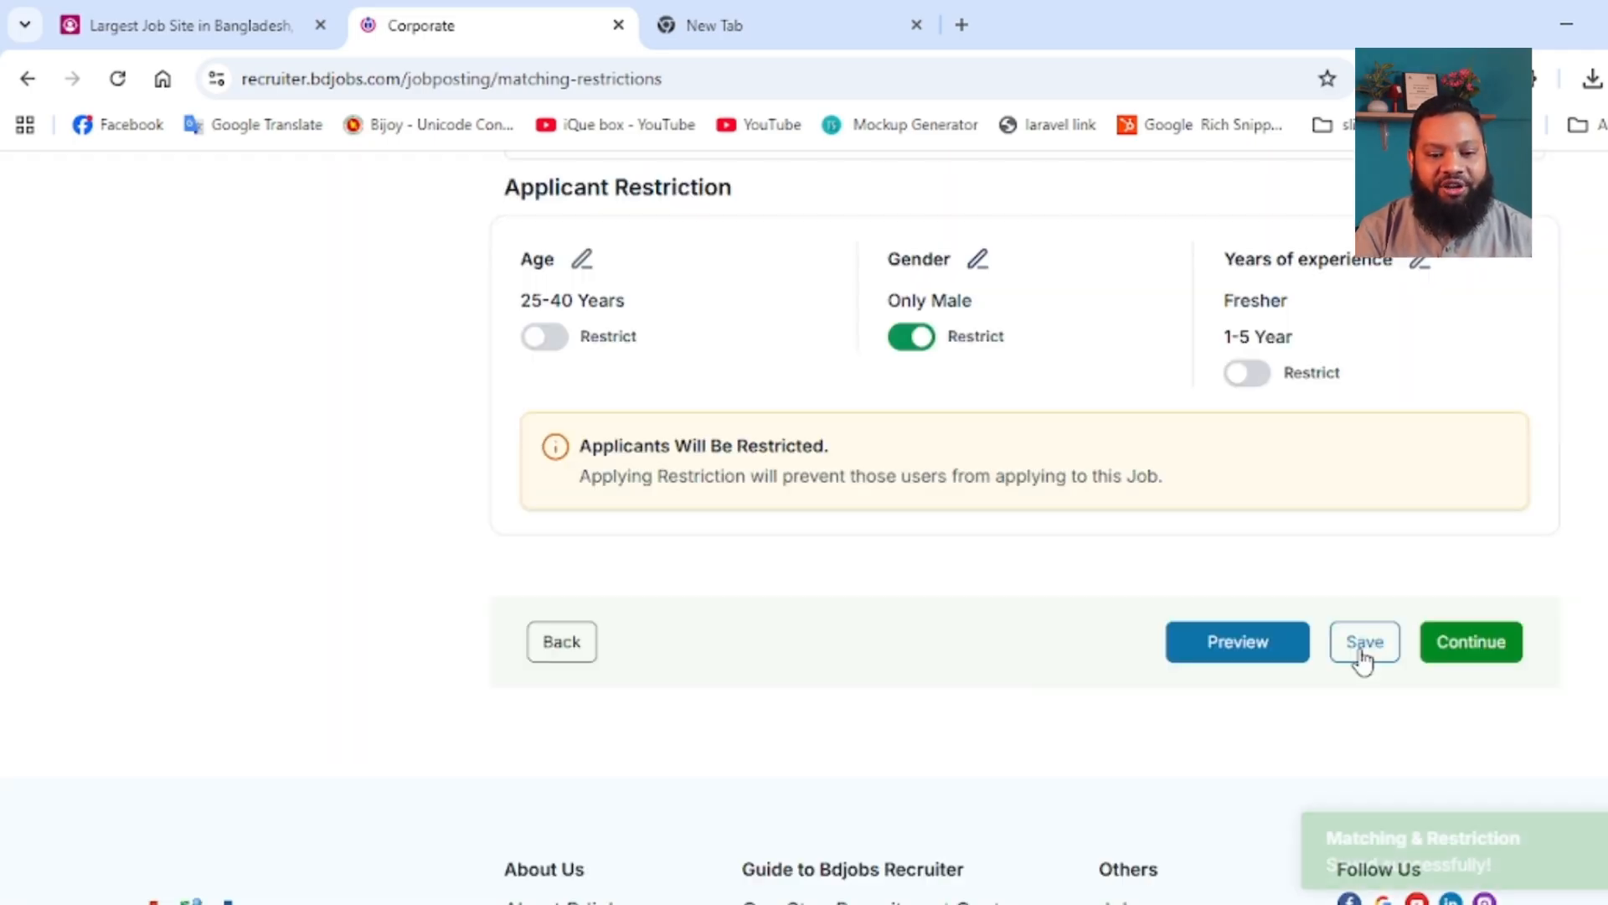
# Step: Continue to Billing & Contact Info and enter the job's contact person name
pyautogui.click(1471, 642)
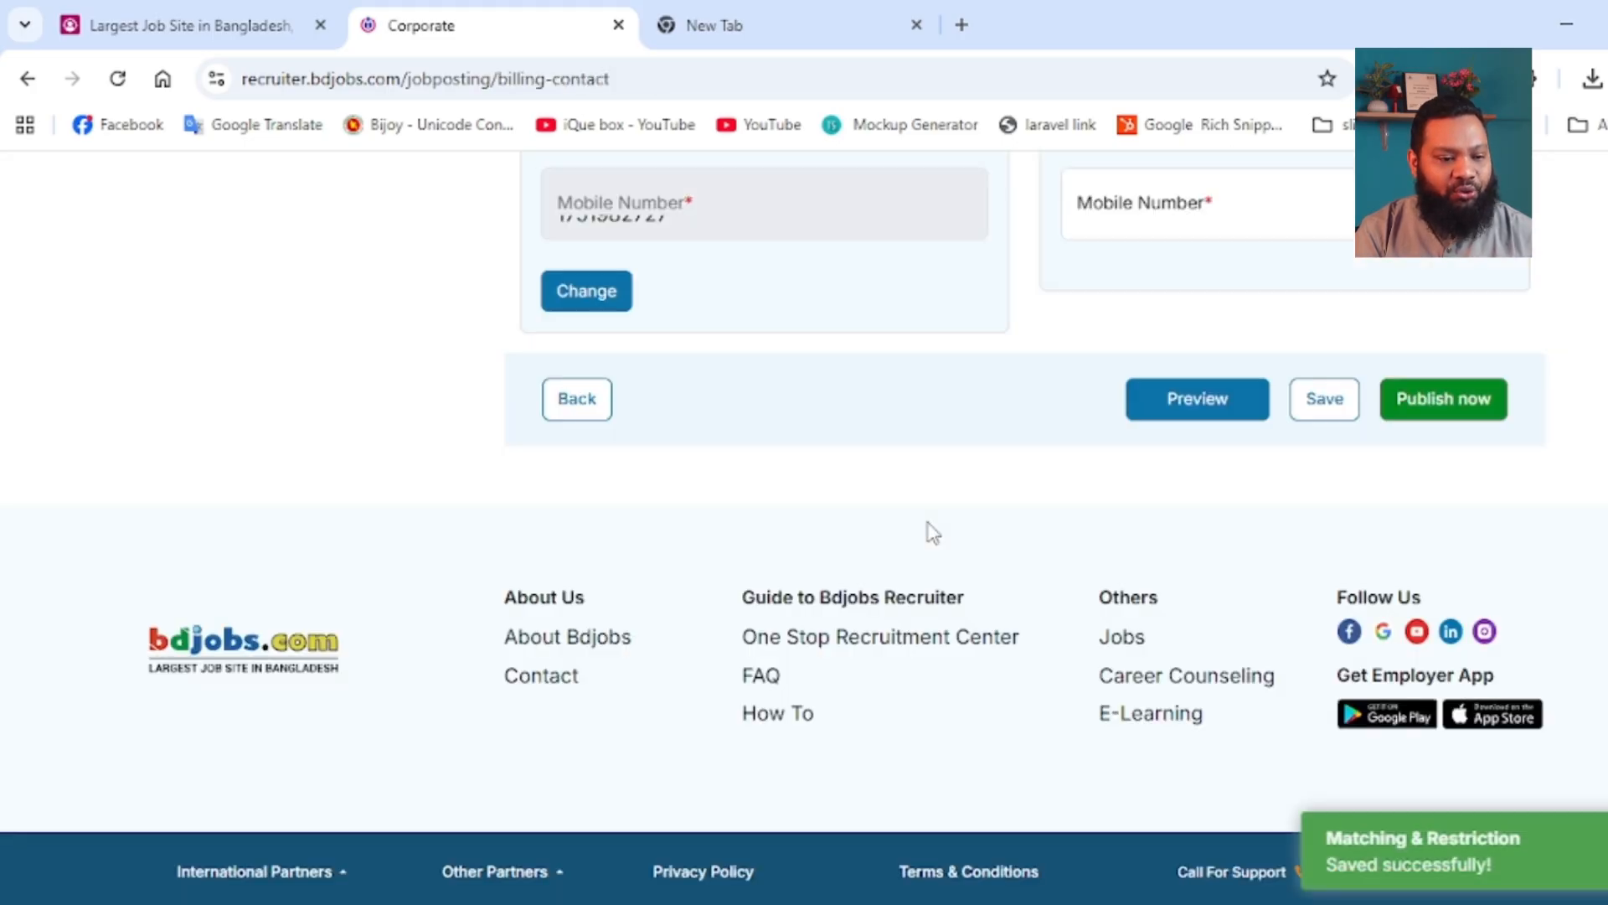
pyautogui.scroll(5, 933, 532)
pyautogui.click(1183, 325)
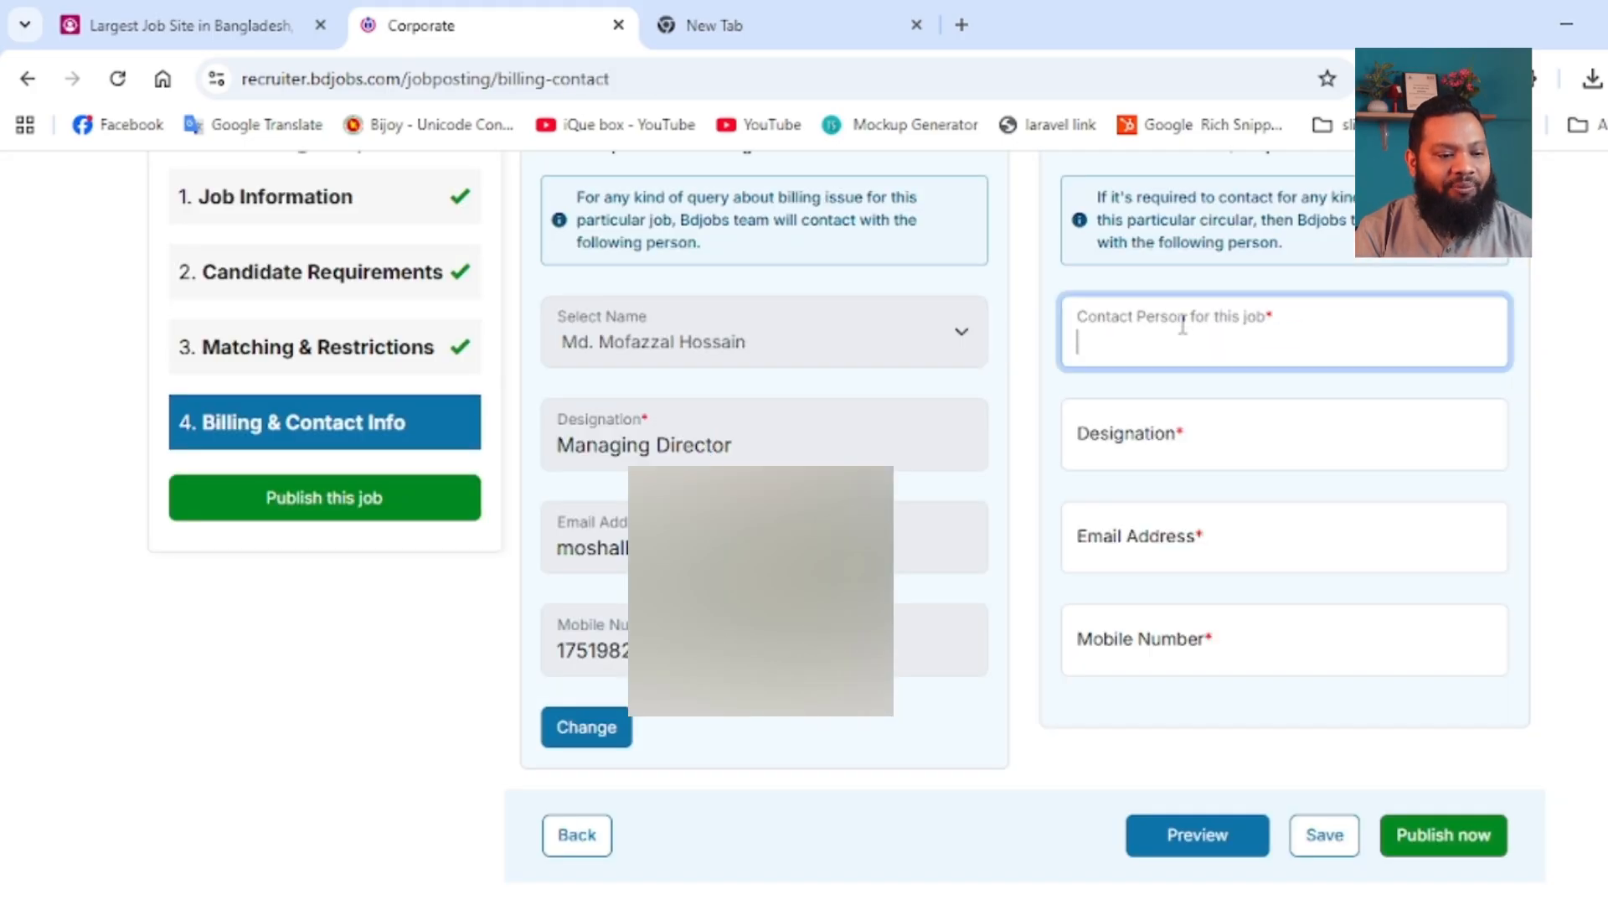
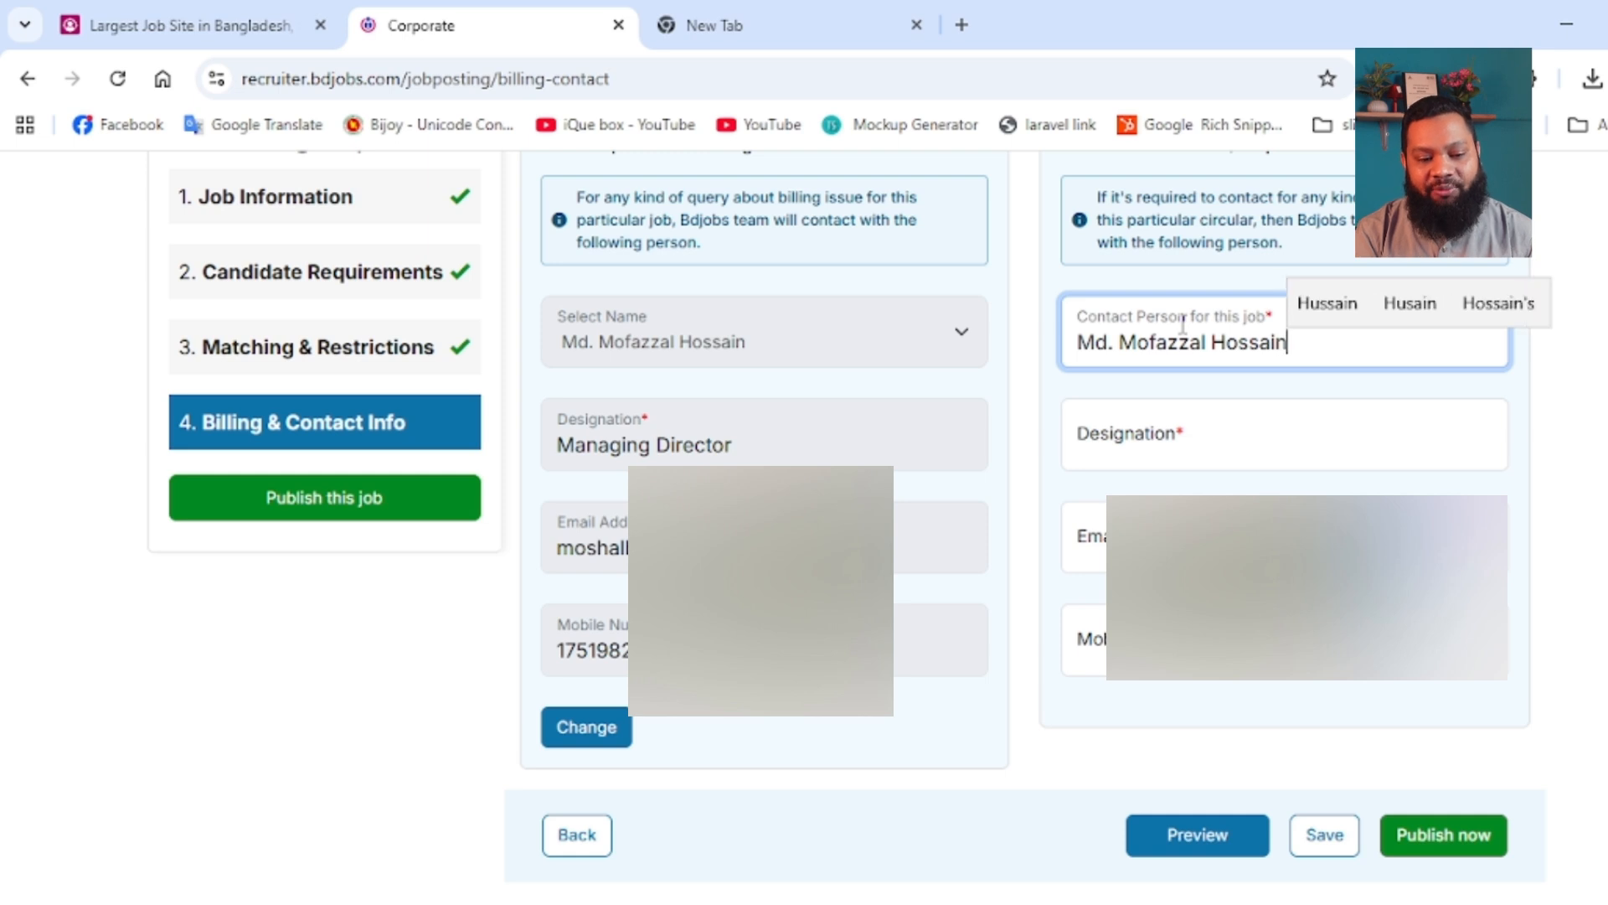
pyautogui.click(1148, 438)
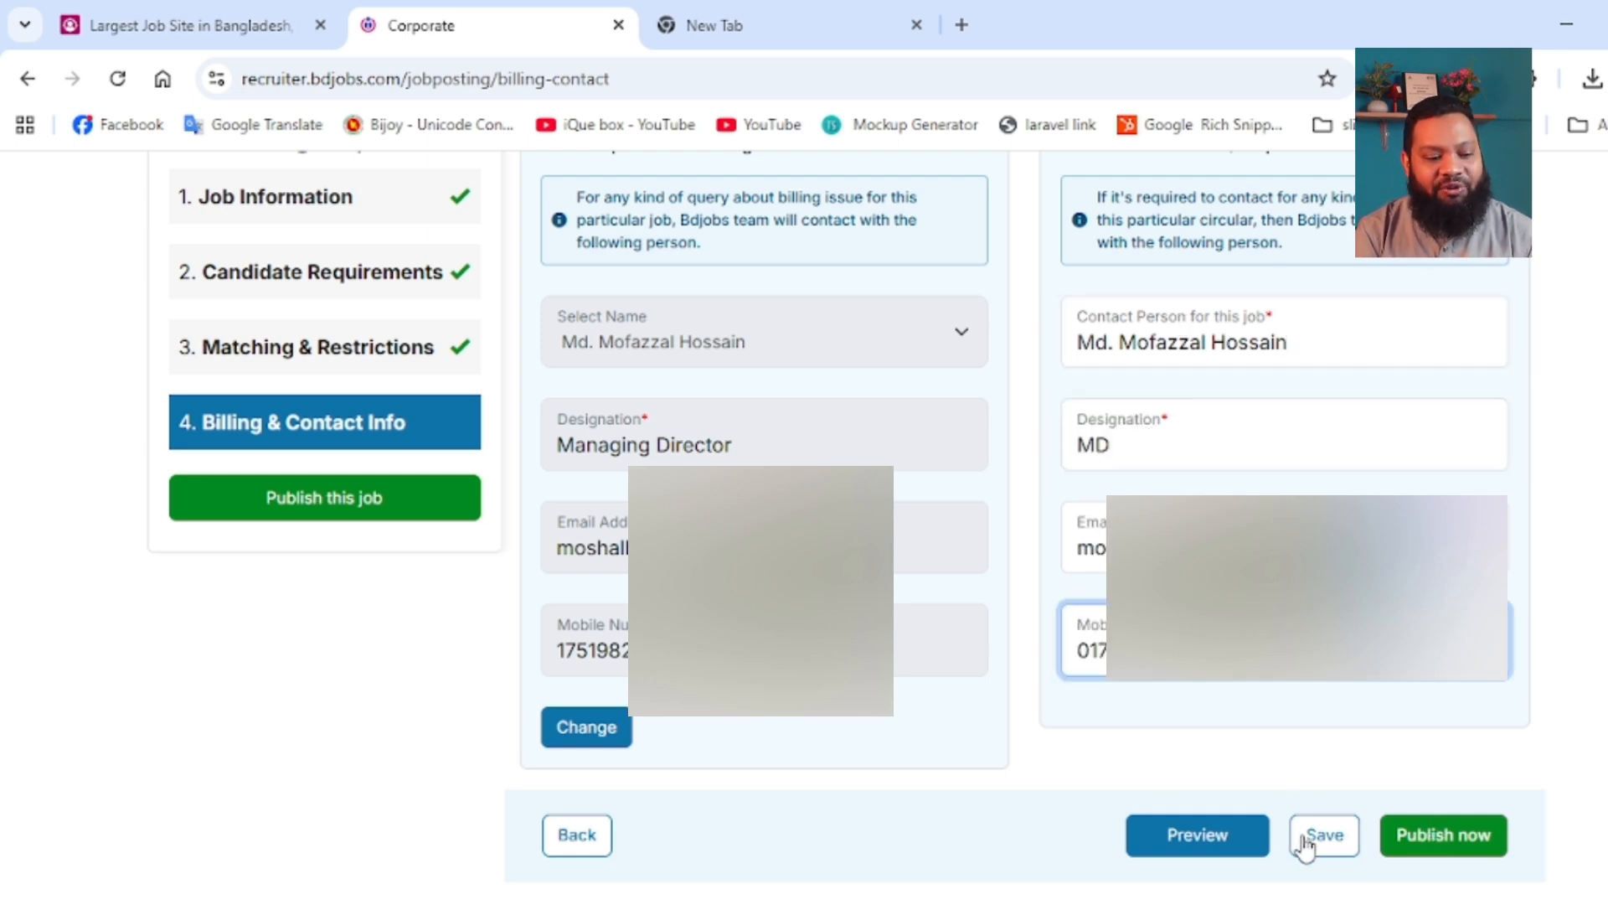
# Step: Publish the job and scroll from the waiting-for-approval message toward the bill summary
pyautogui.click(1436, 835)
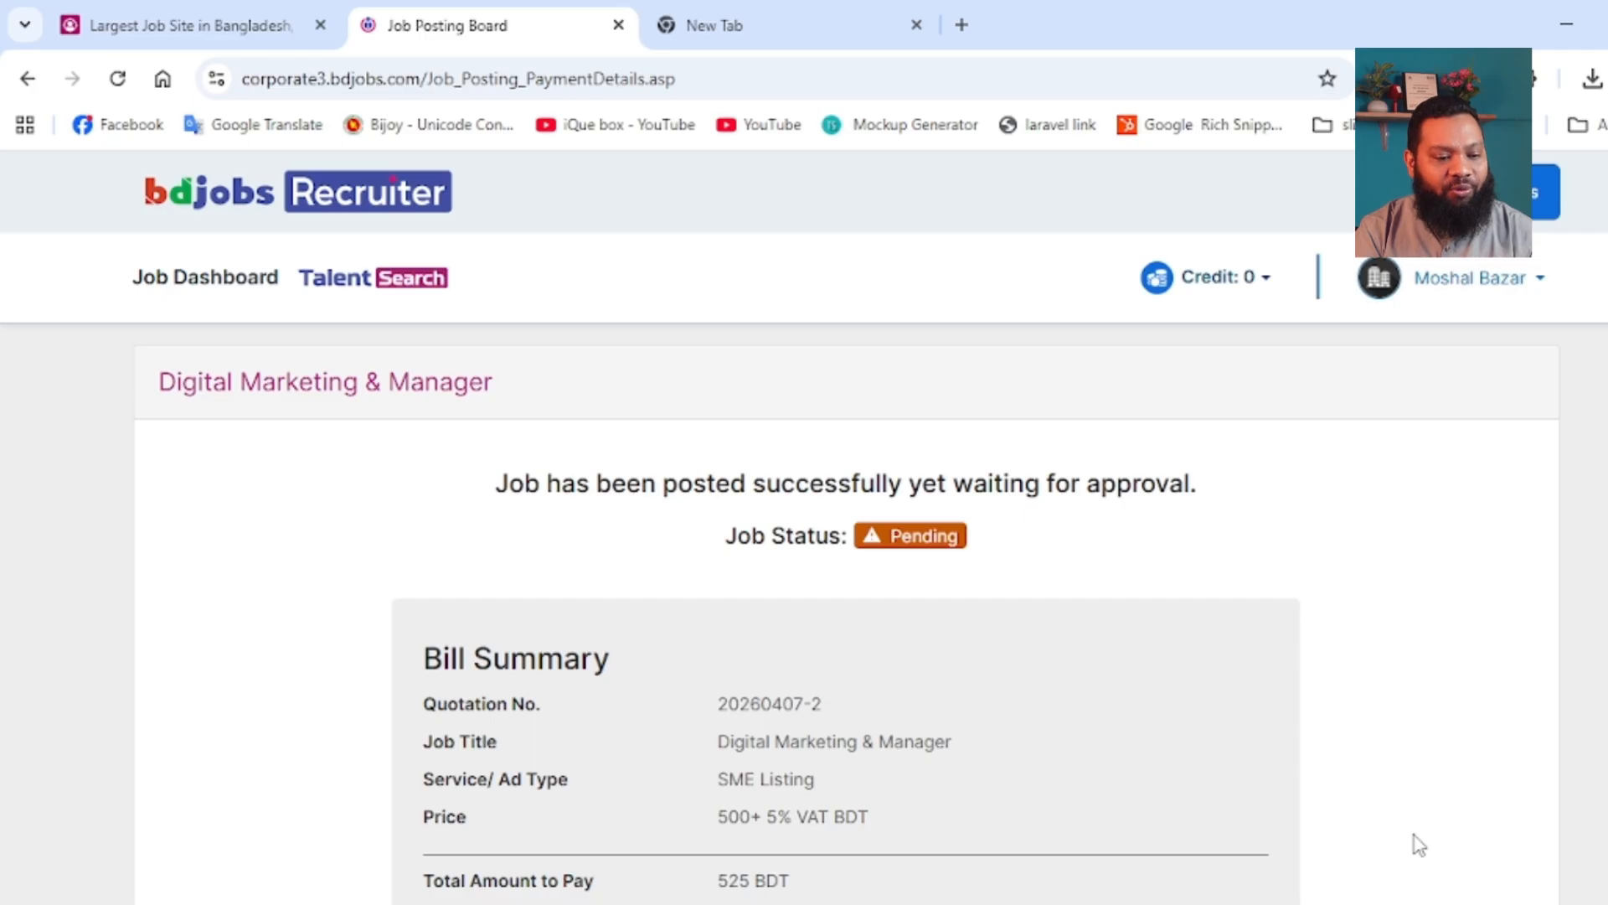
pyautogui.moveTo(493, 506); pyautogui.dragTo(1125, 553)
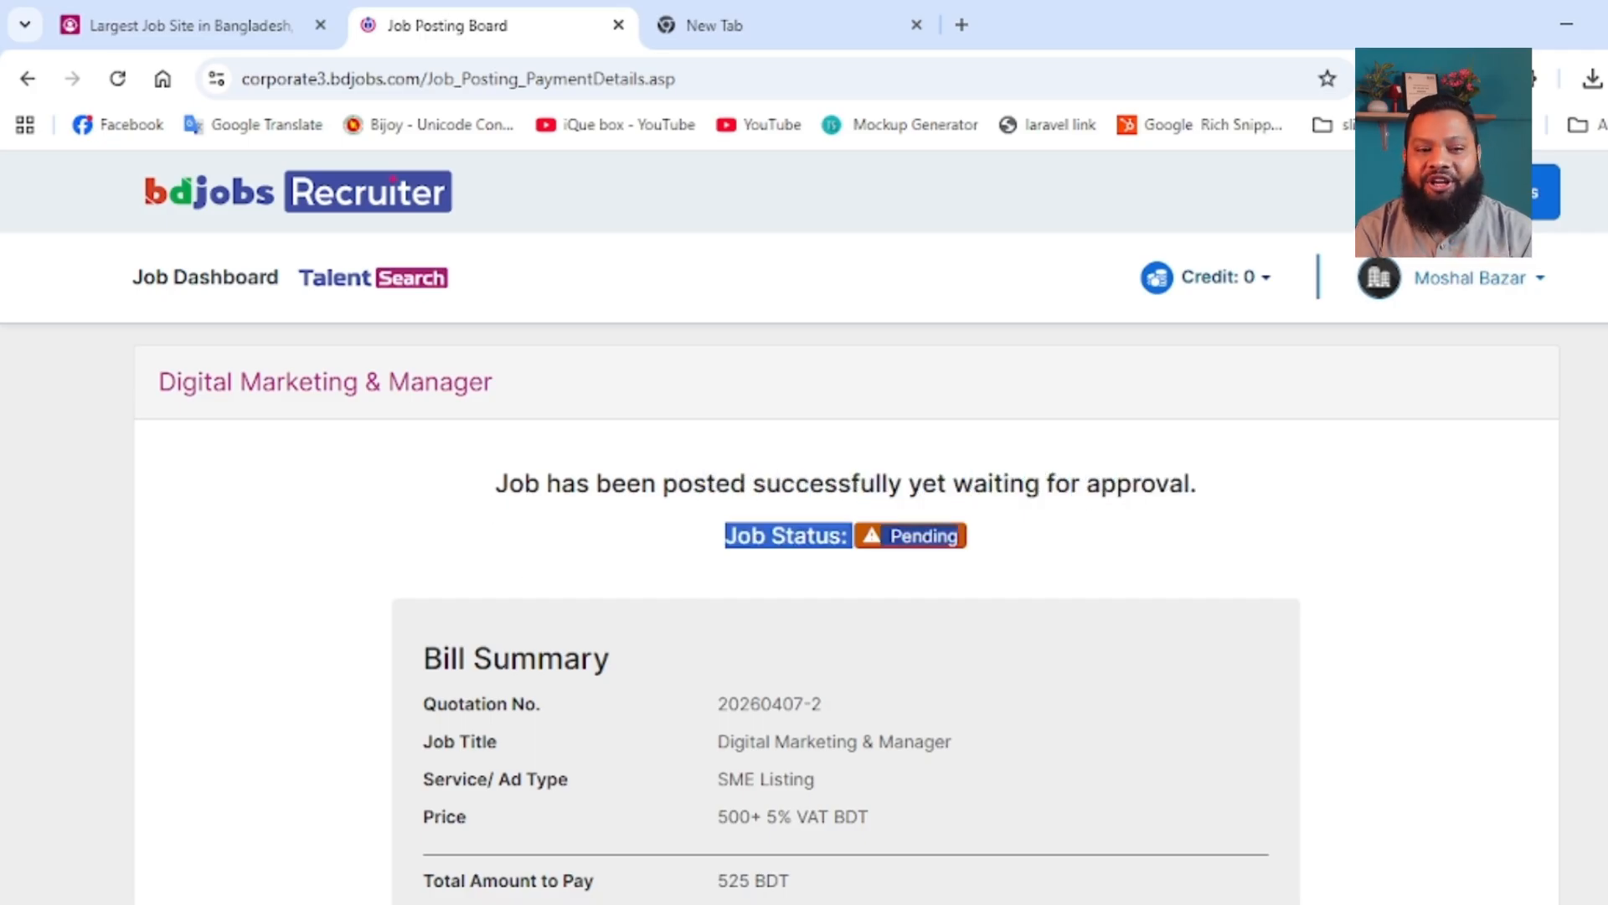
pyautogui.scroll(-5, 804, 526)
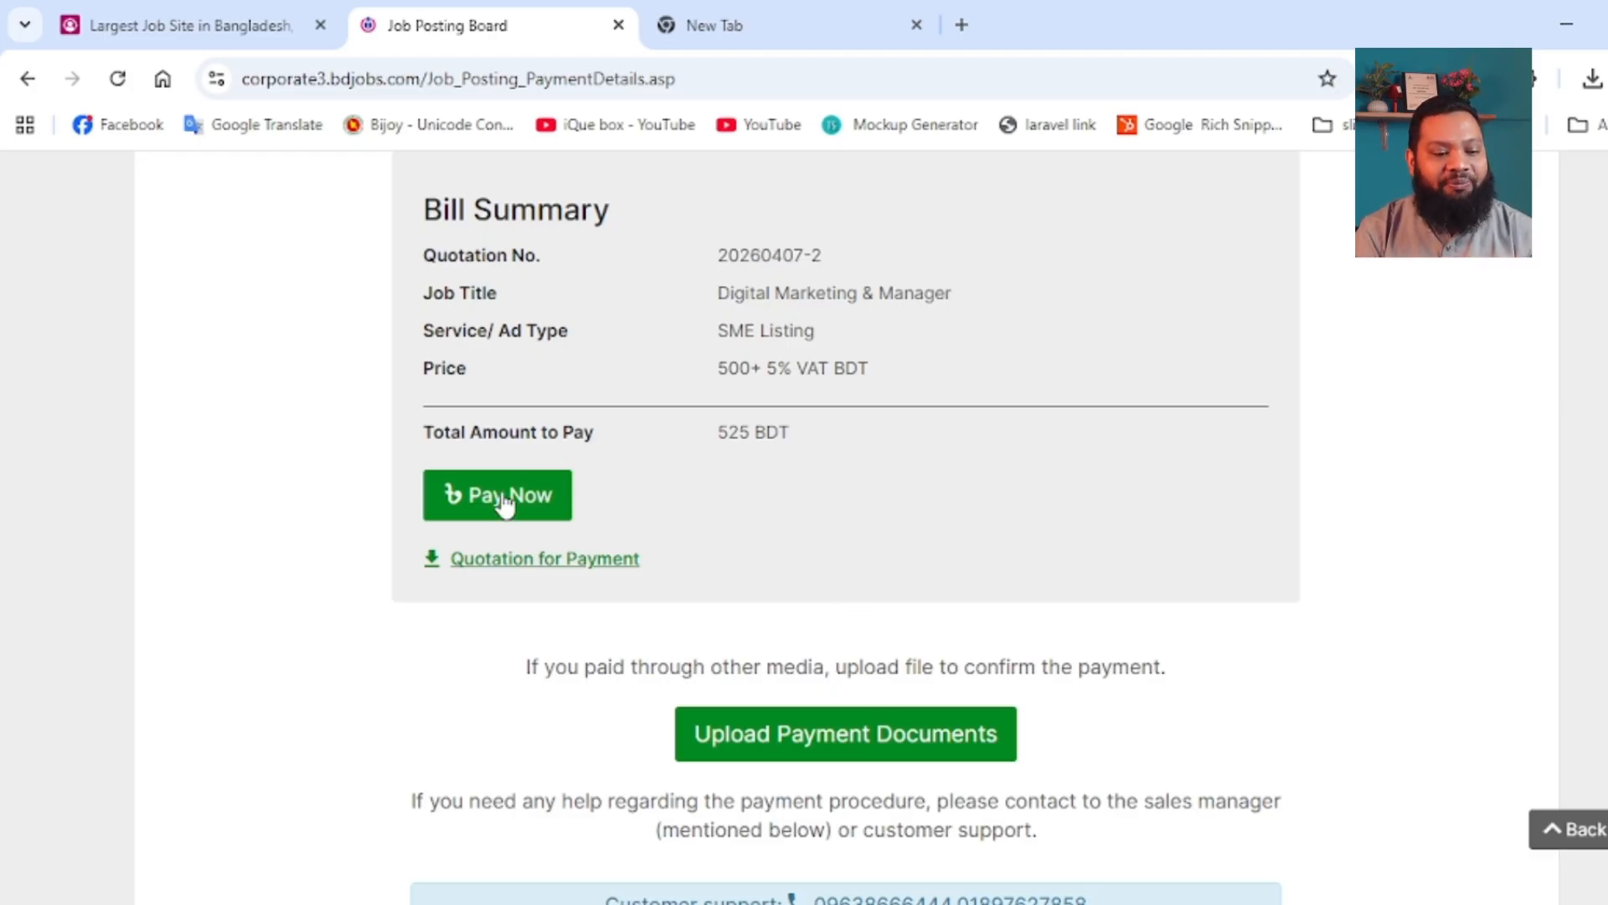
# Step: Start paying for the posted job and review the biller information
pyautogui.click(527, 515)
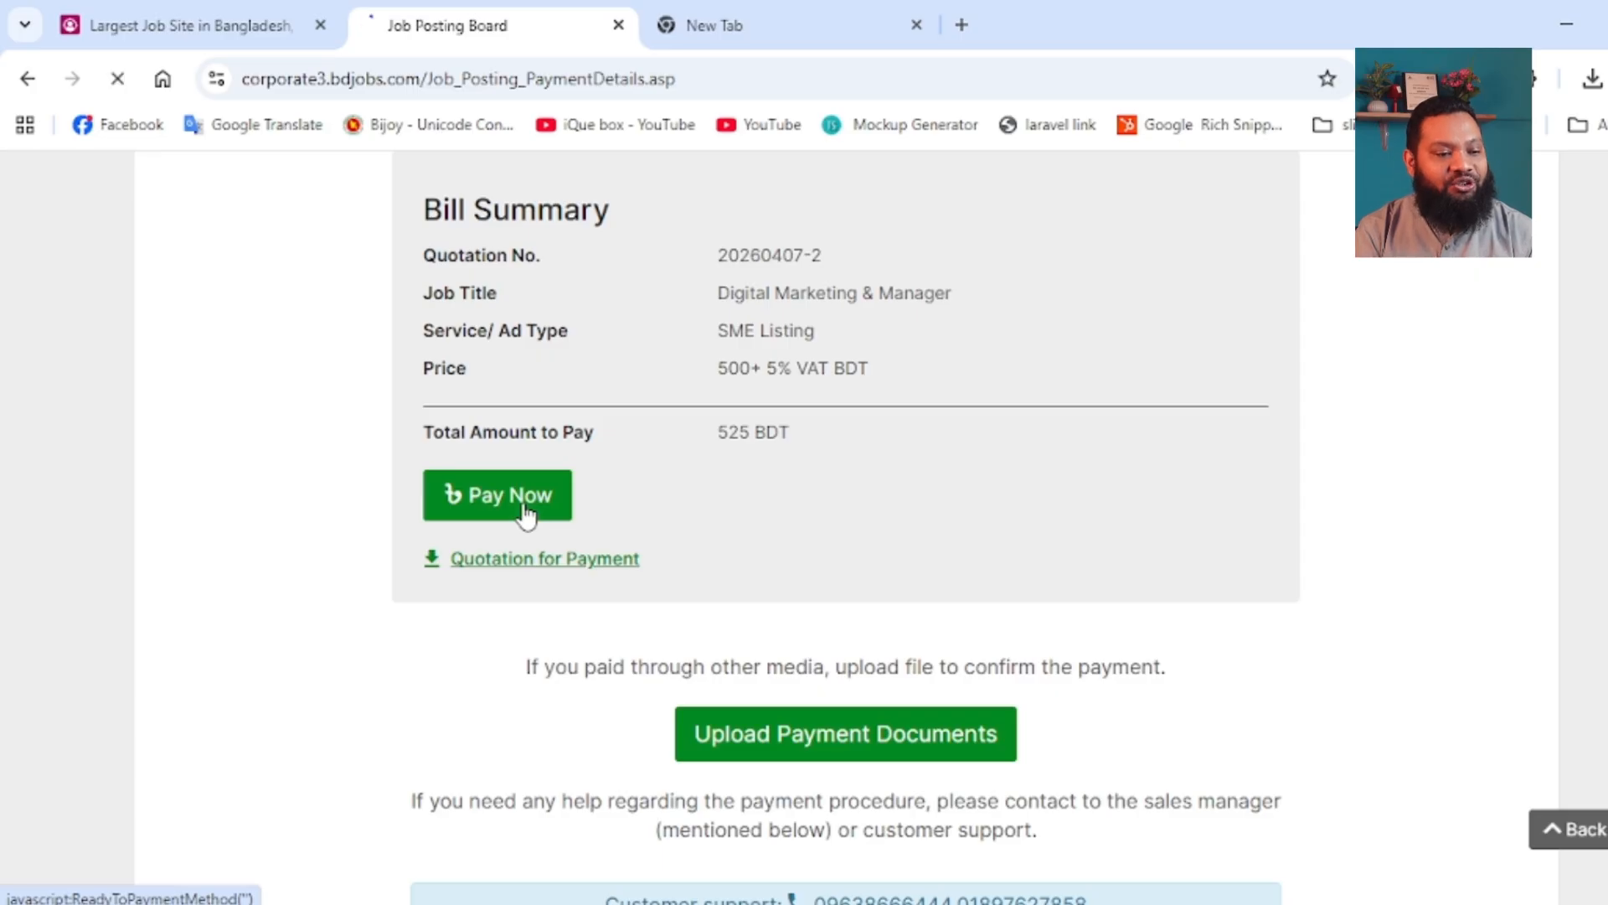
pyautogui.scroll(-5, 526, 515)
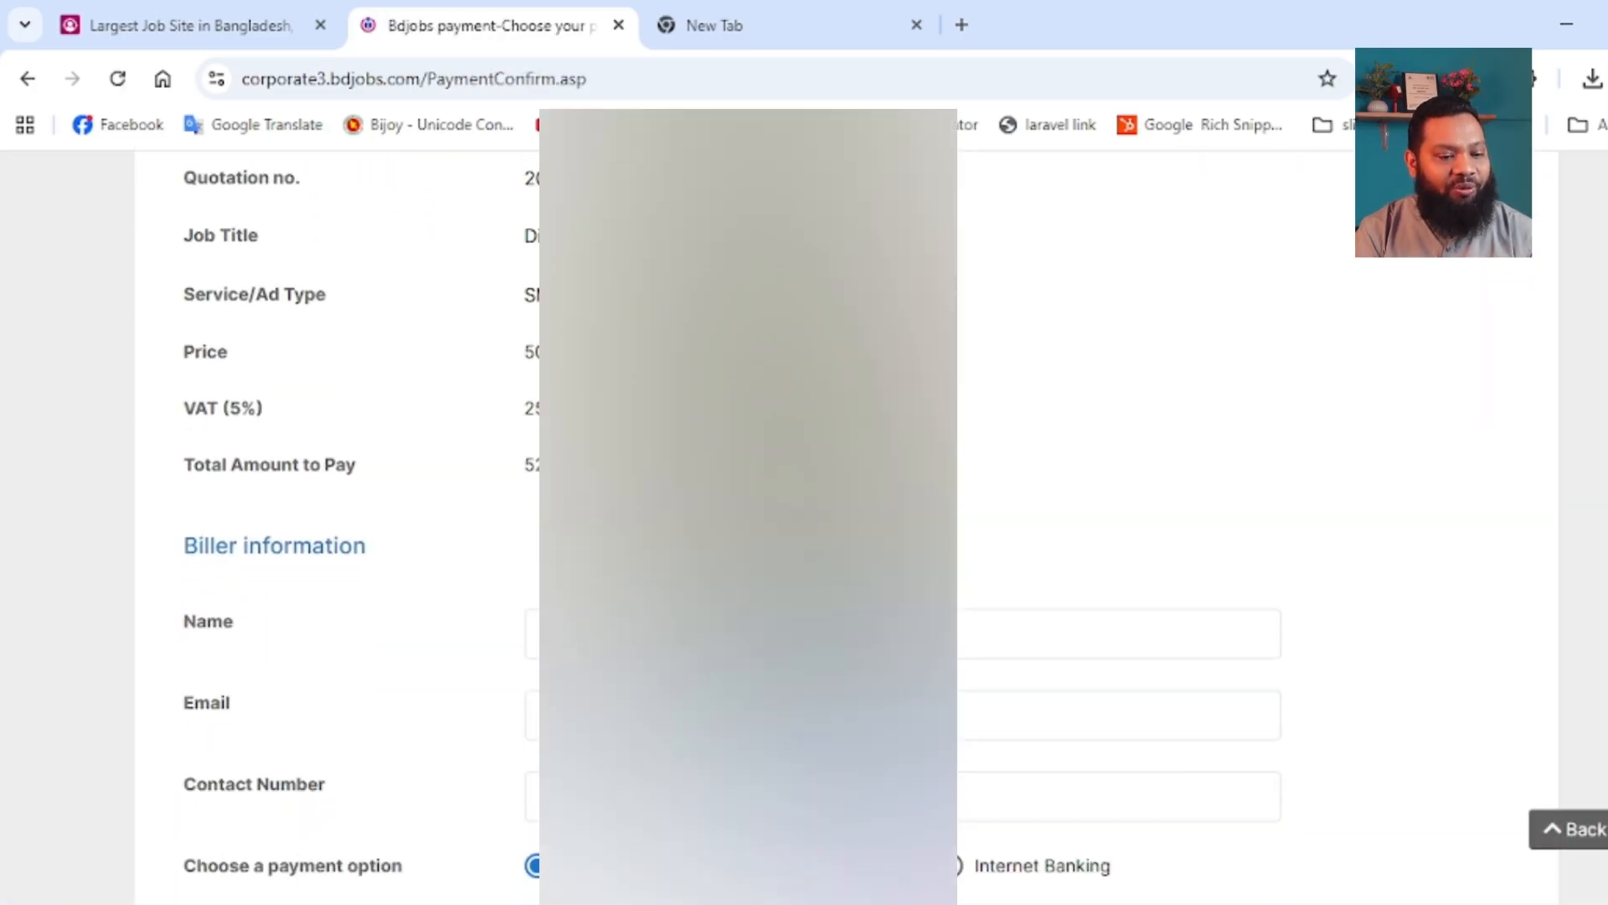
pyautogui.scroll(-1, 748, 519)
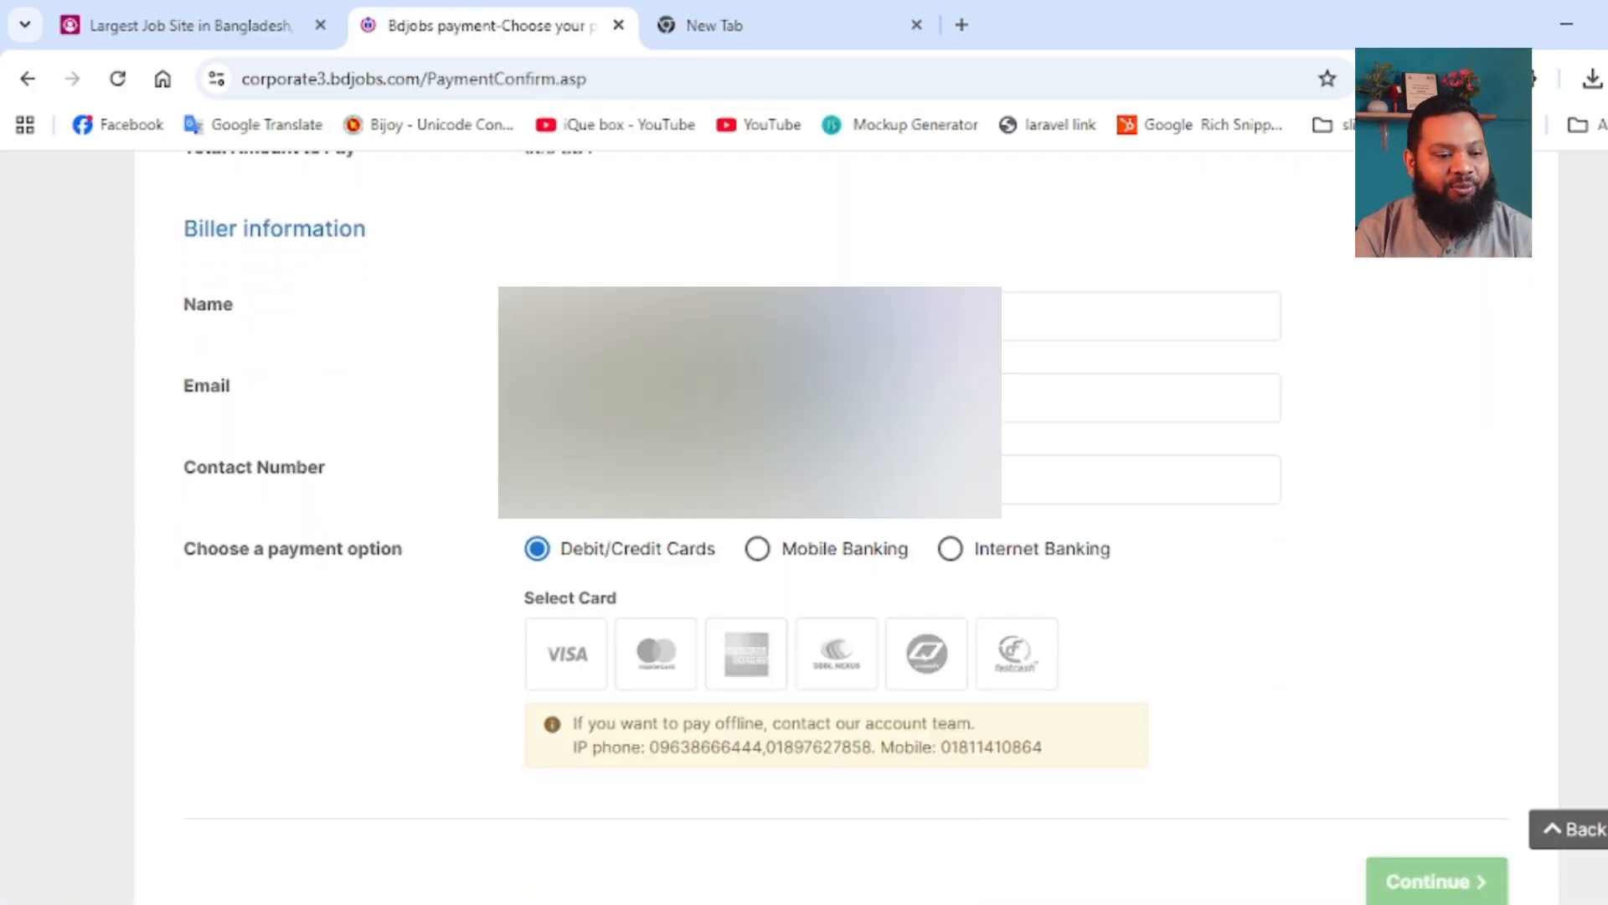
pyautogui.scroll(-1, 846, 527)
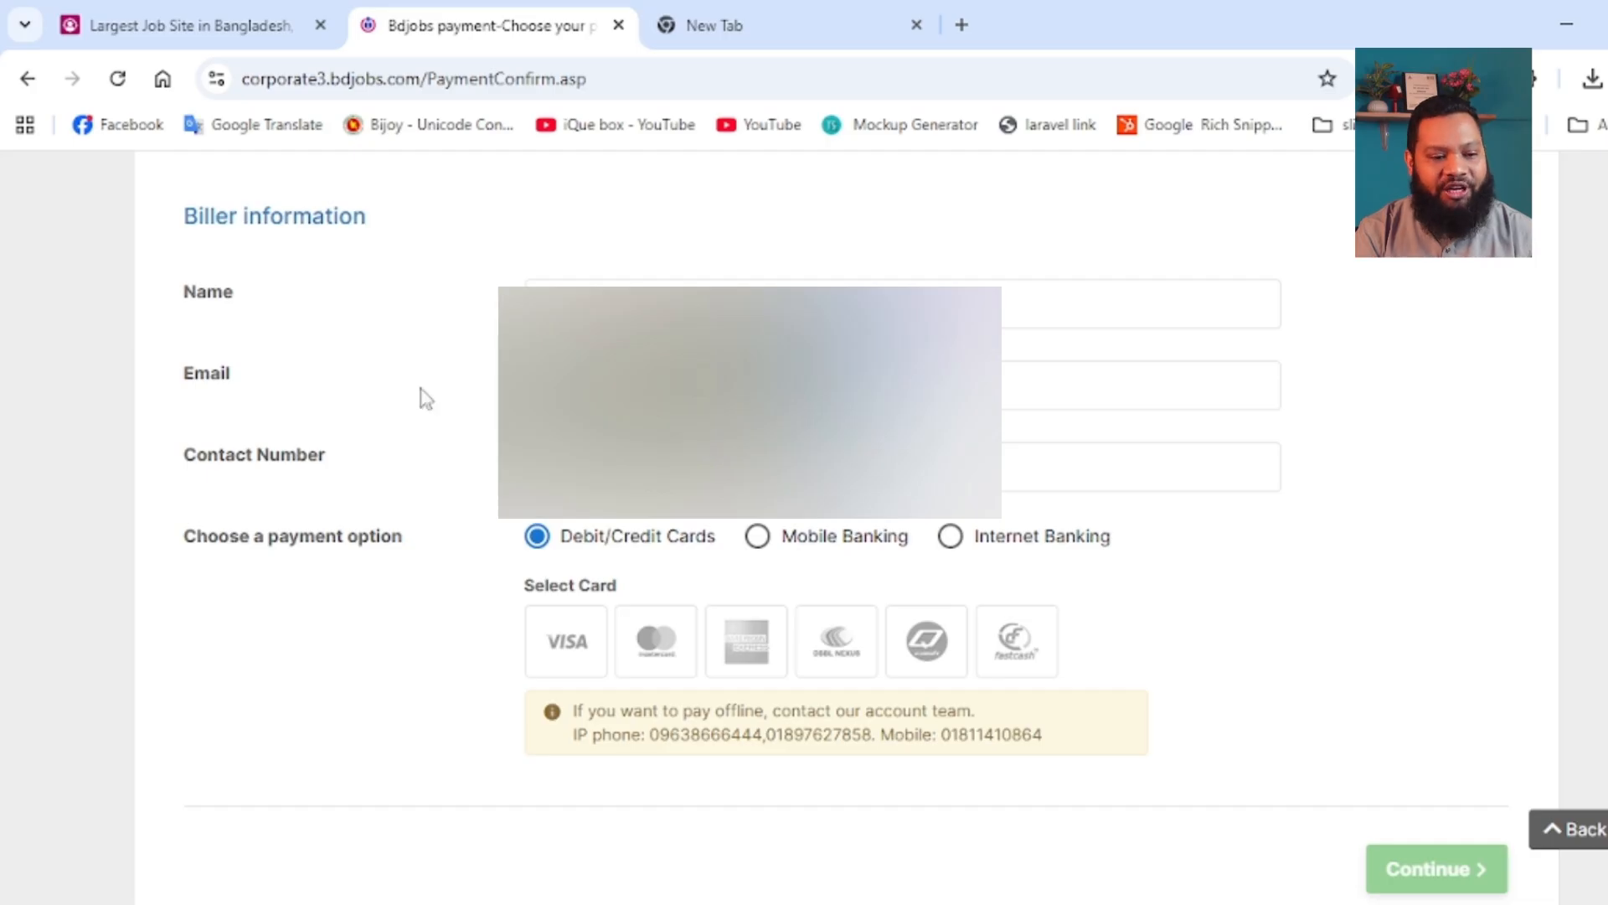
pyautogui.moveTo(179, 225); pyautogui.dragTo(390, 226)
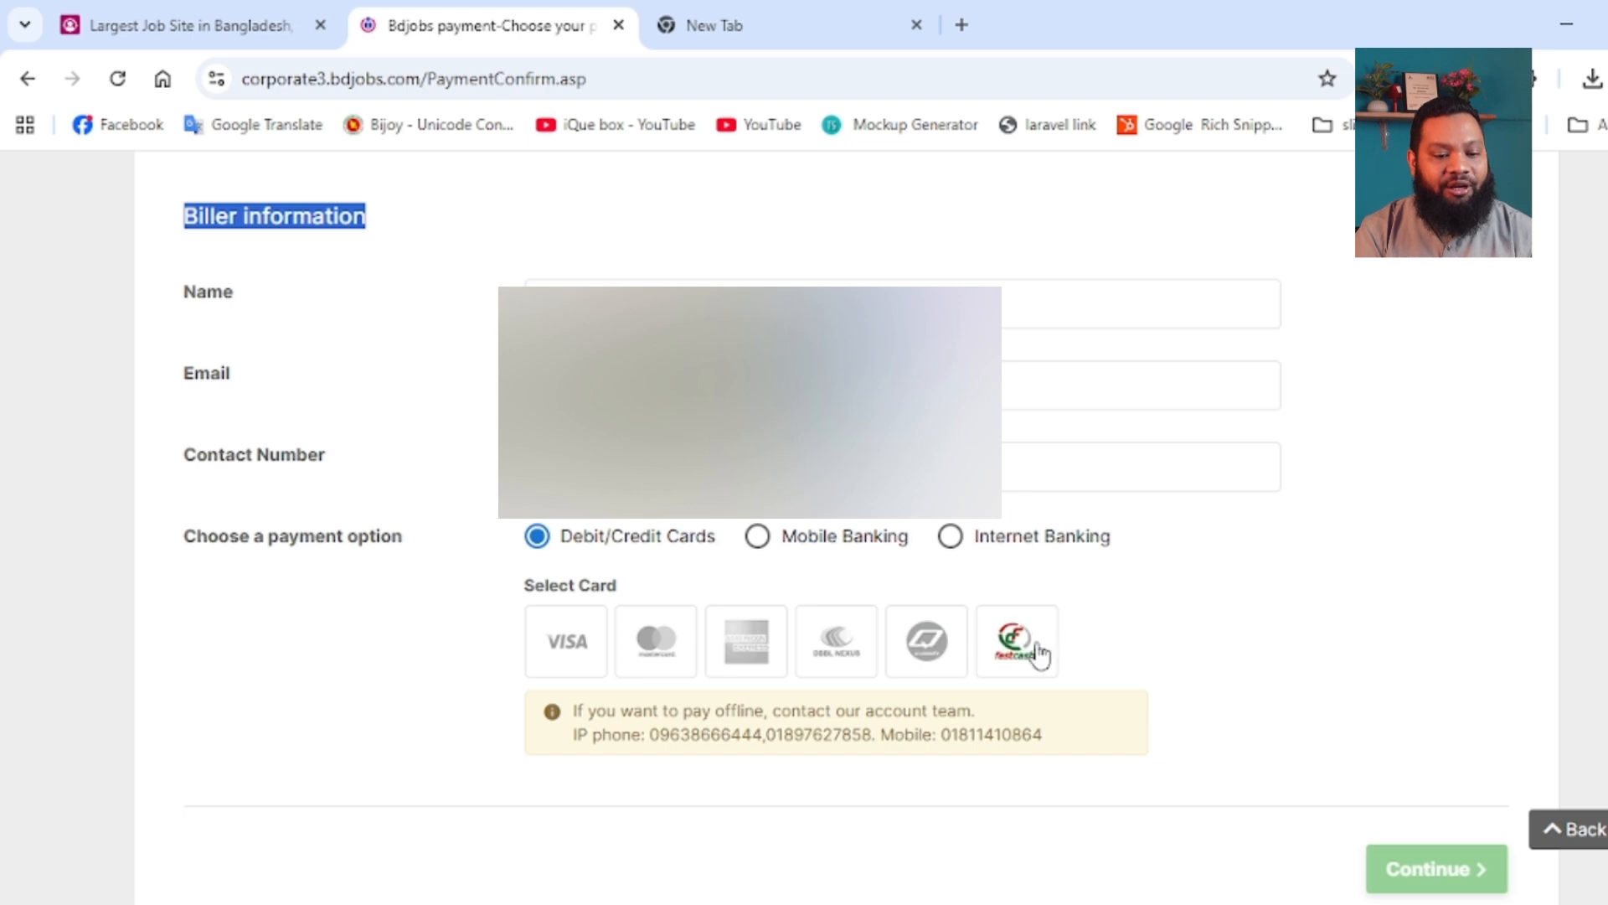
# Step: Choose Mobile Banking with bKash and accept the Terms & Conditions
pyautogui.click(949, 536)
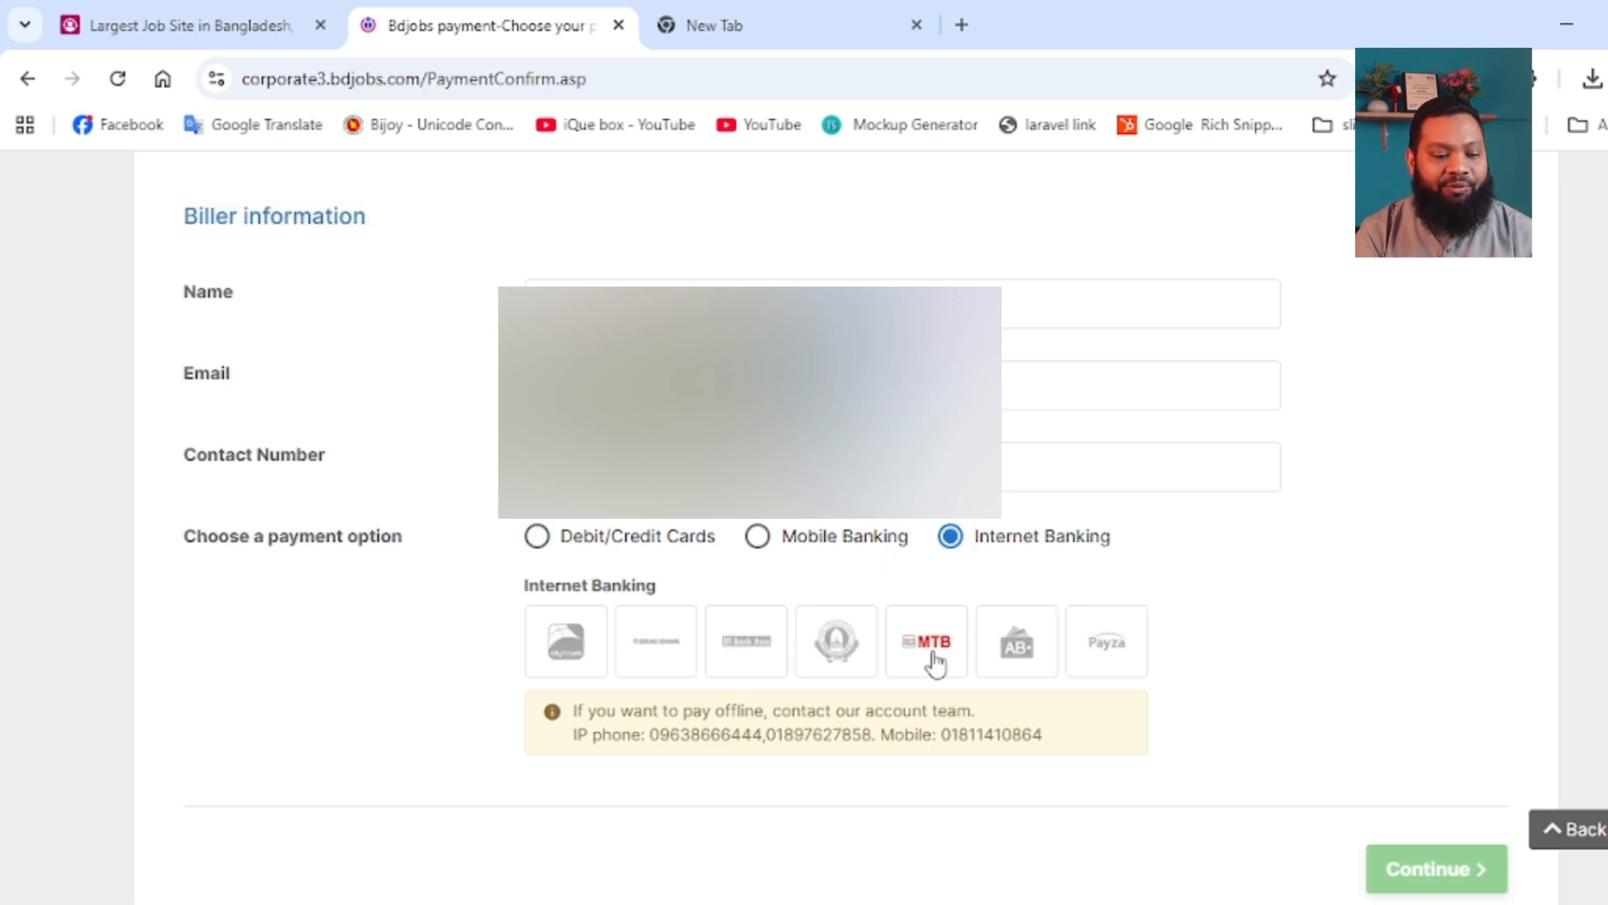
pyautogui.click(784, 540)
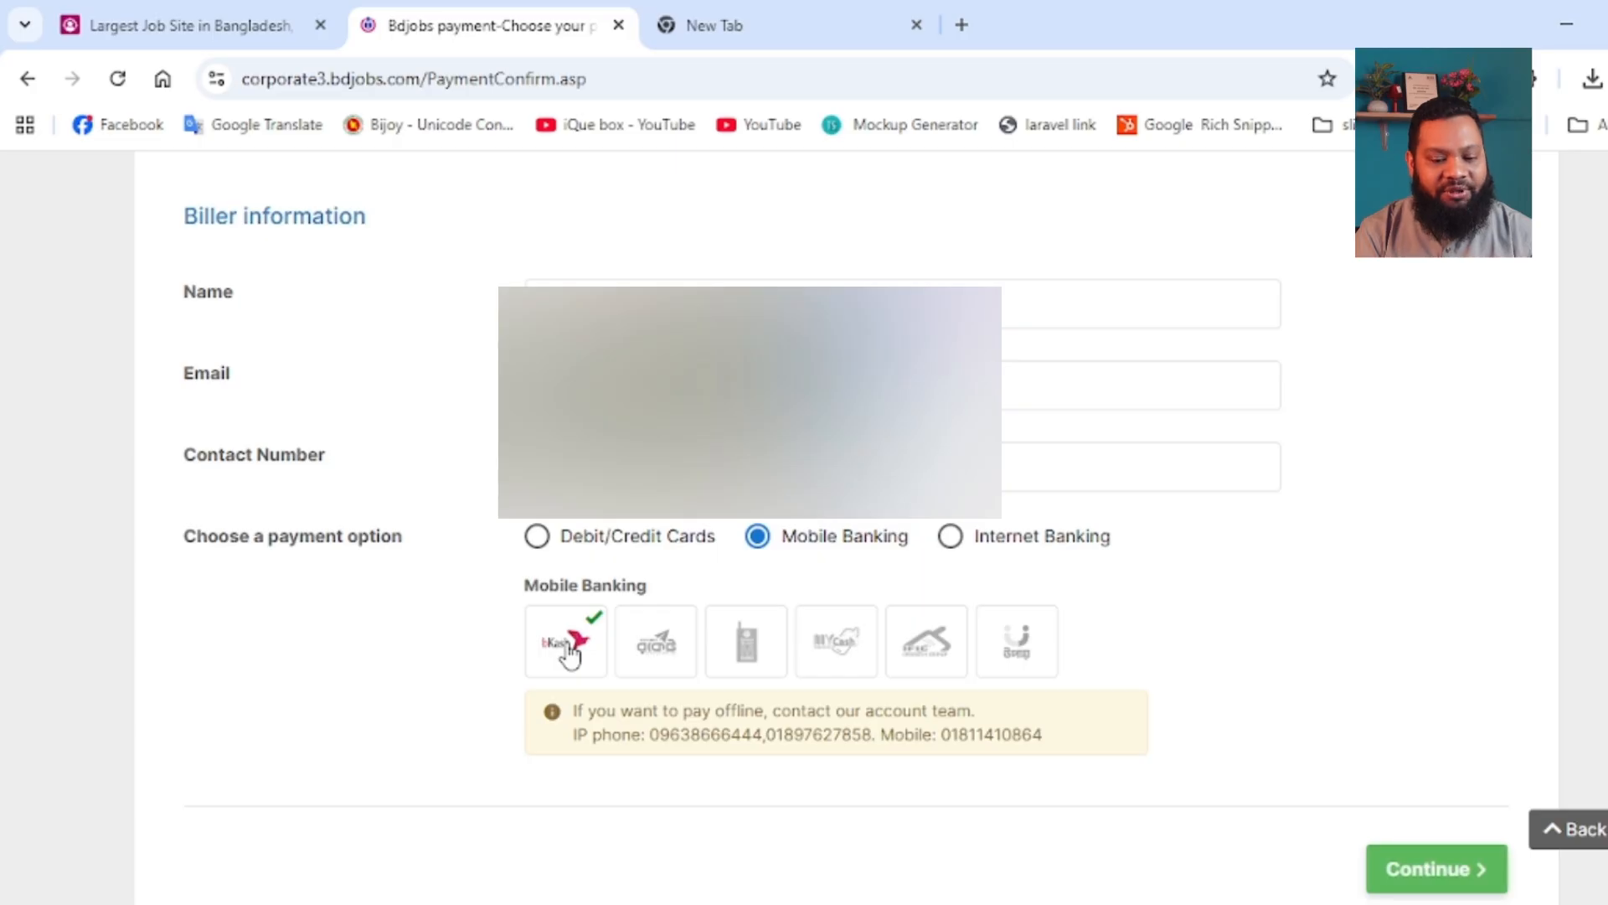
pyautogui.click(1428, 875)
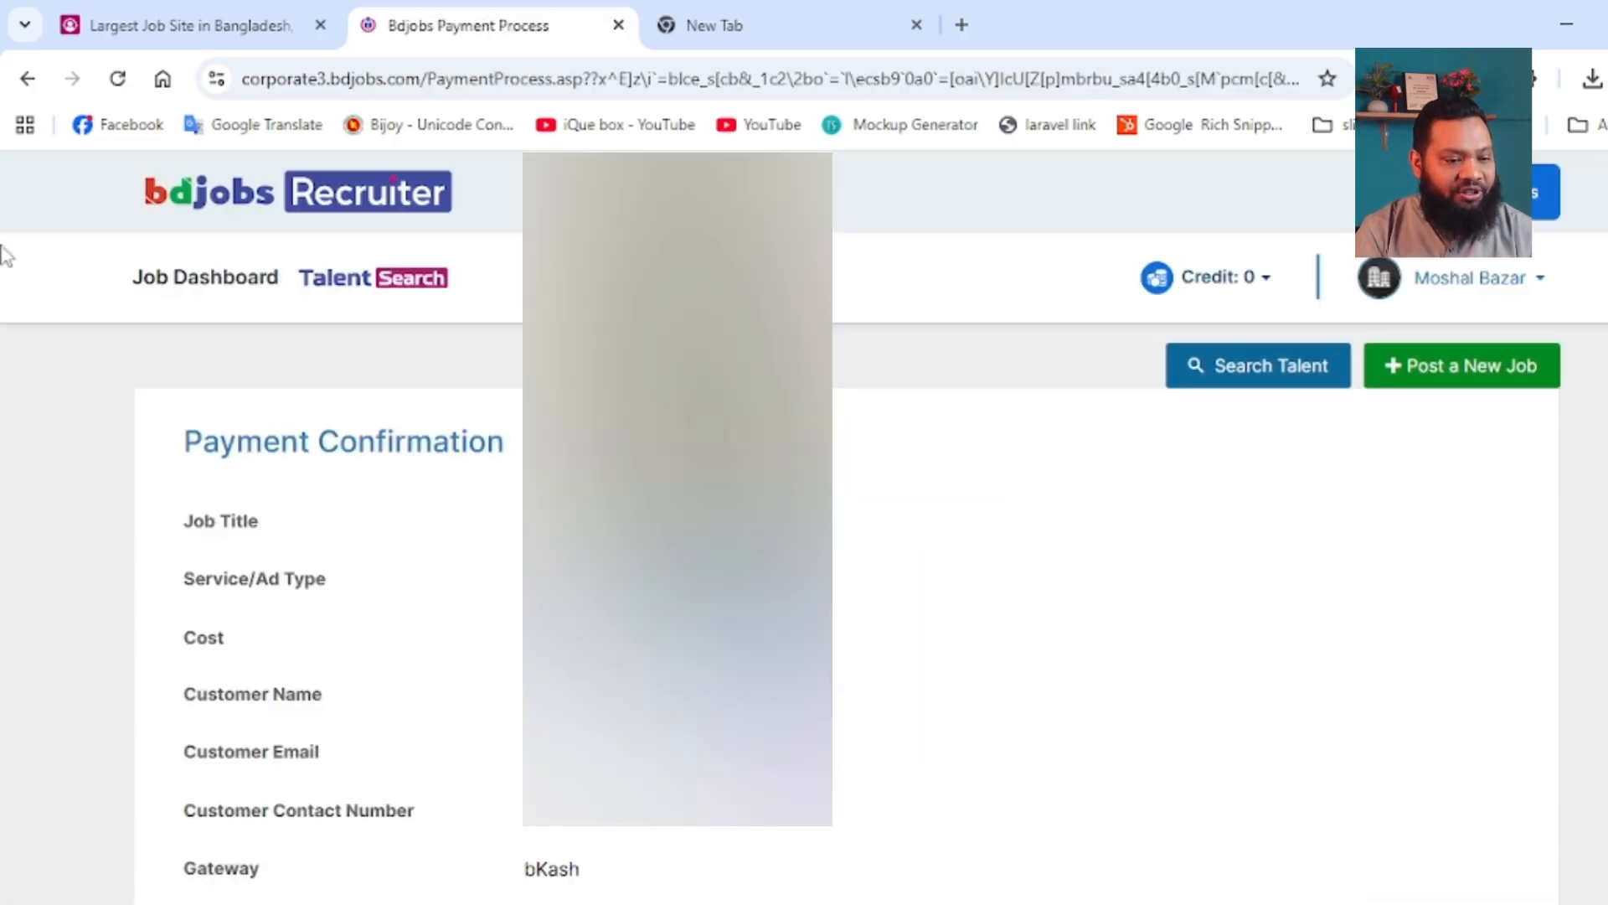
pyautogui.scroll(-3, 534, 788)
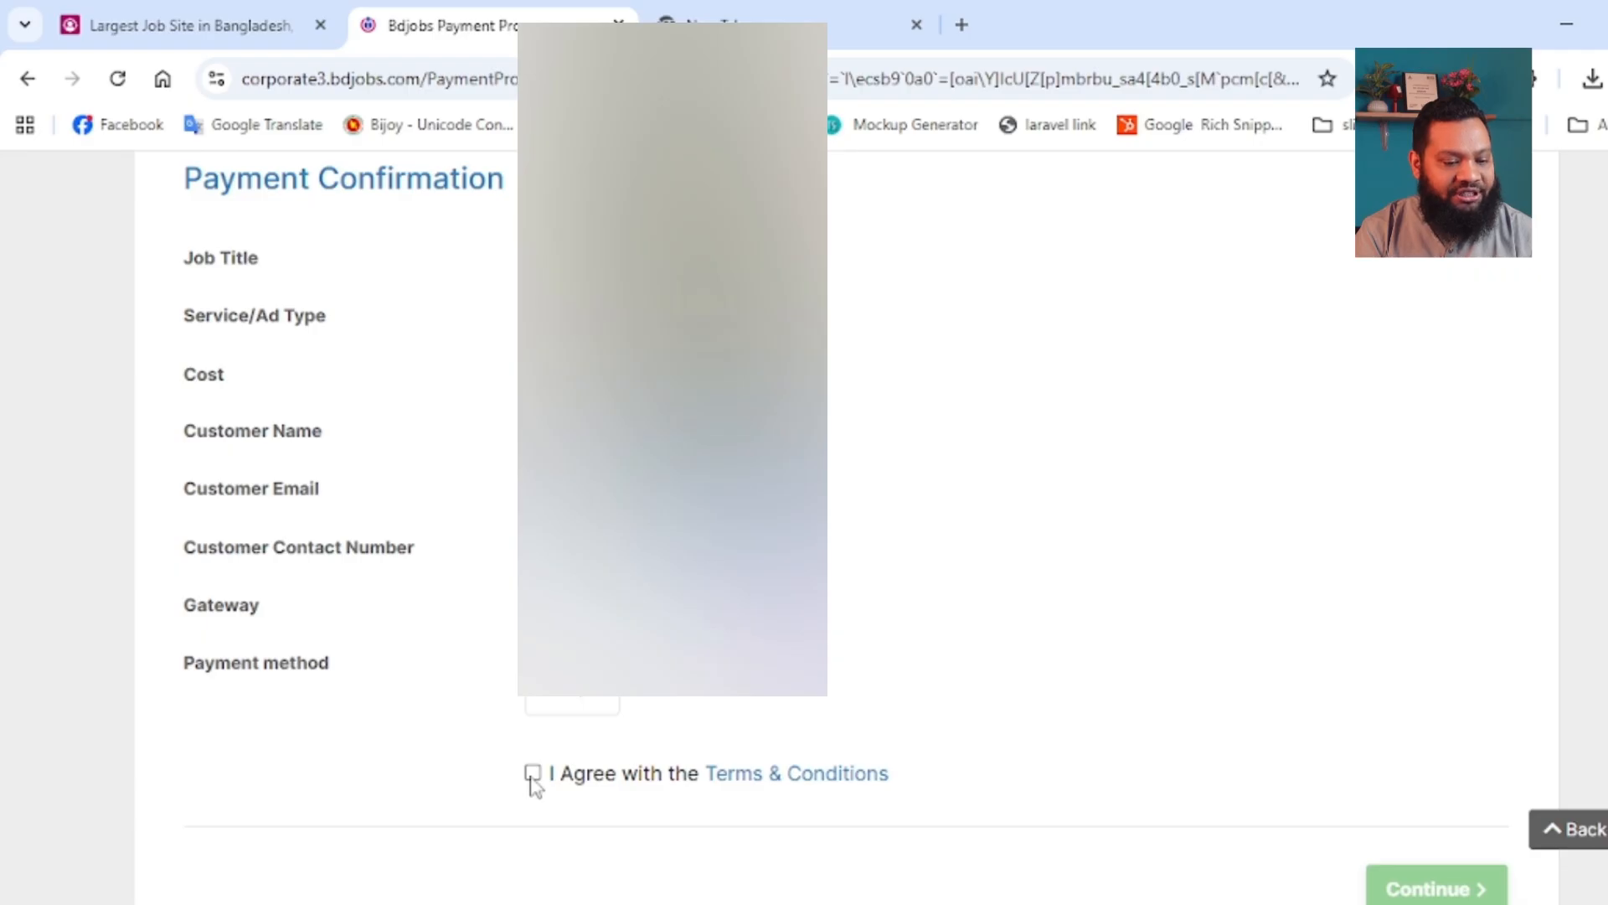
pyautogui.click(533, 774)
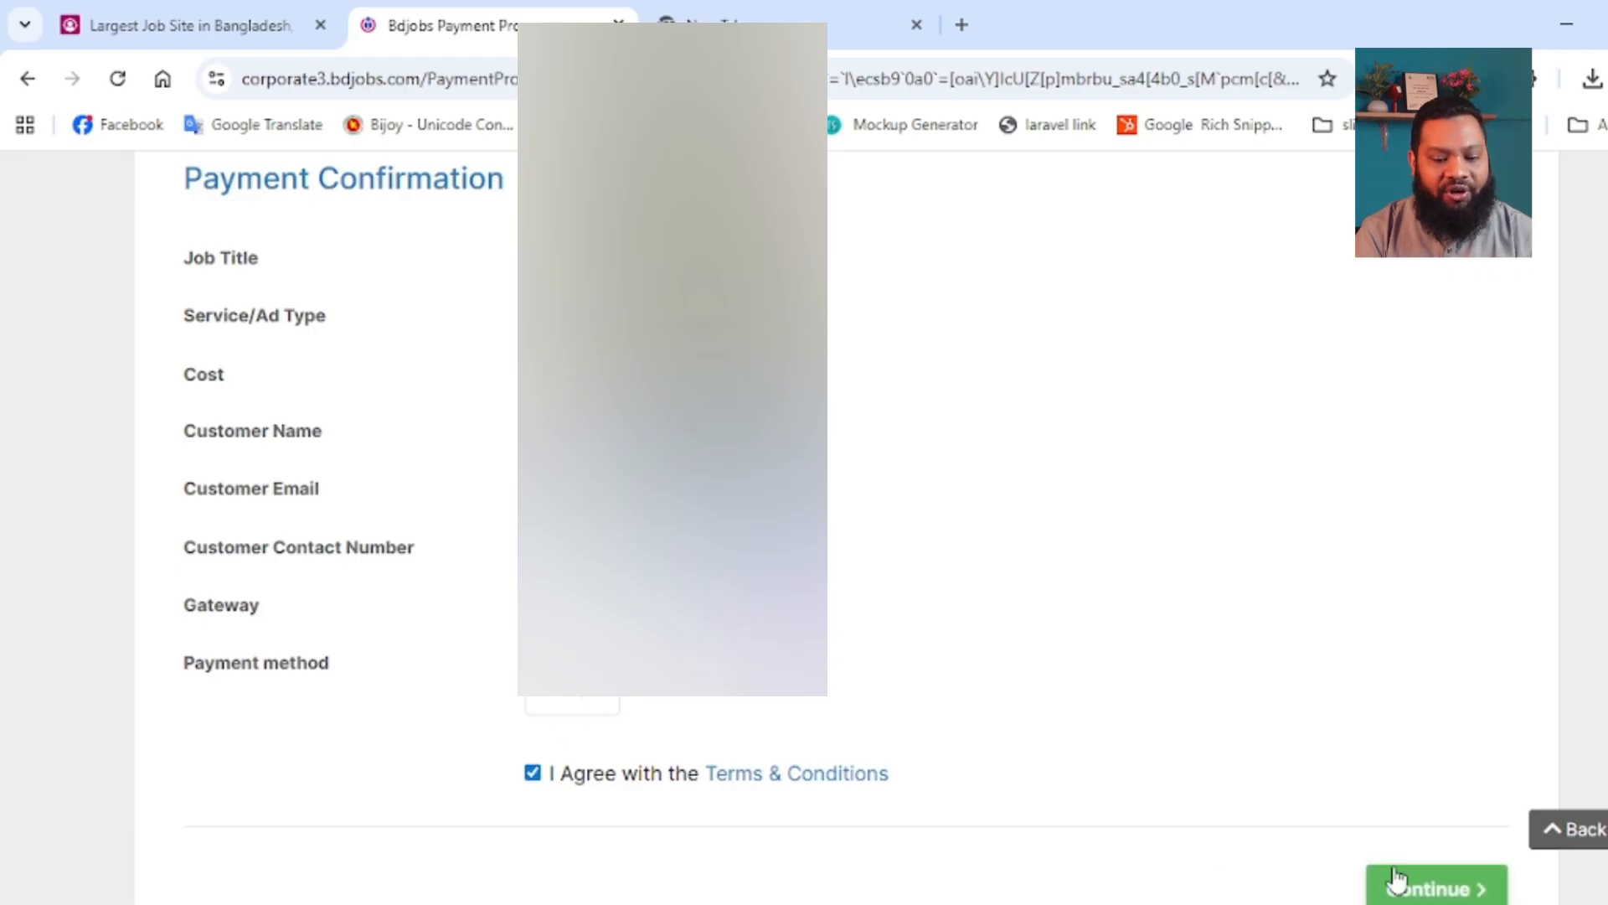
pyautogui.click(1439, 889)
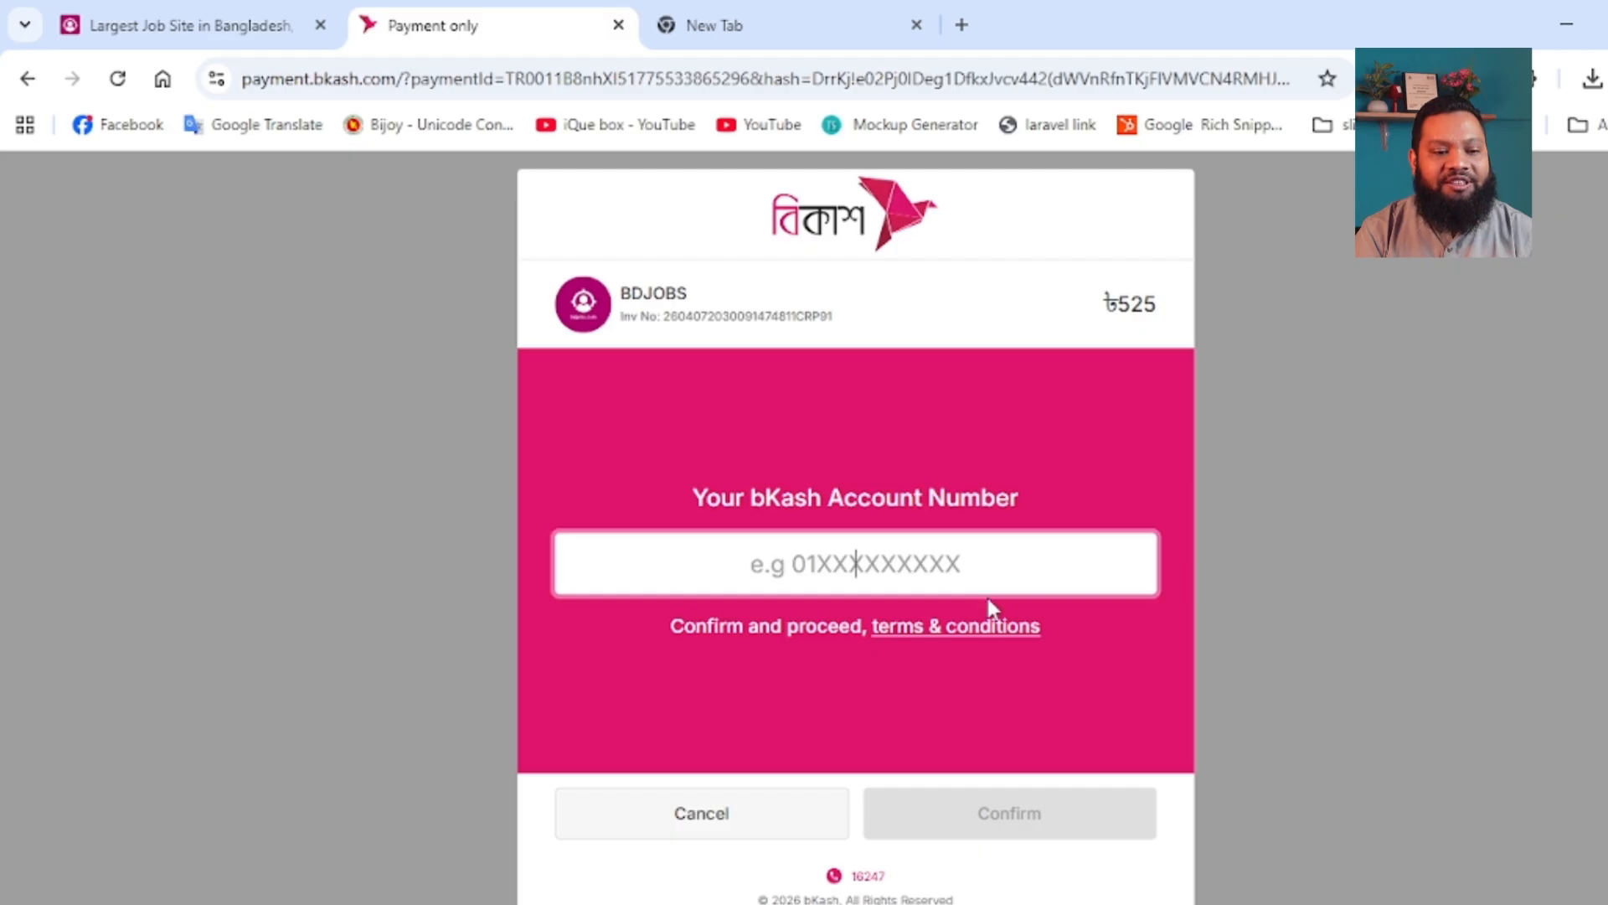
# Step: Pay ৳525 with the bKash account number, SMS verification code and PIN
pyautogui.write('0')
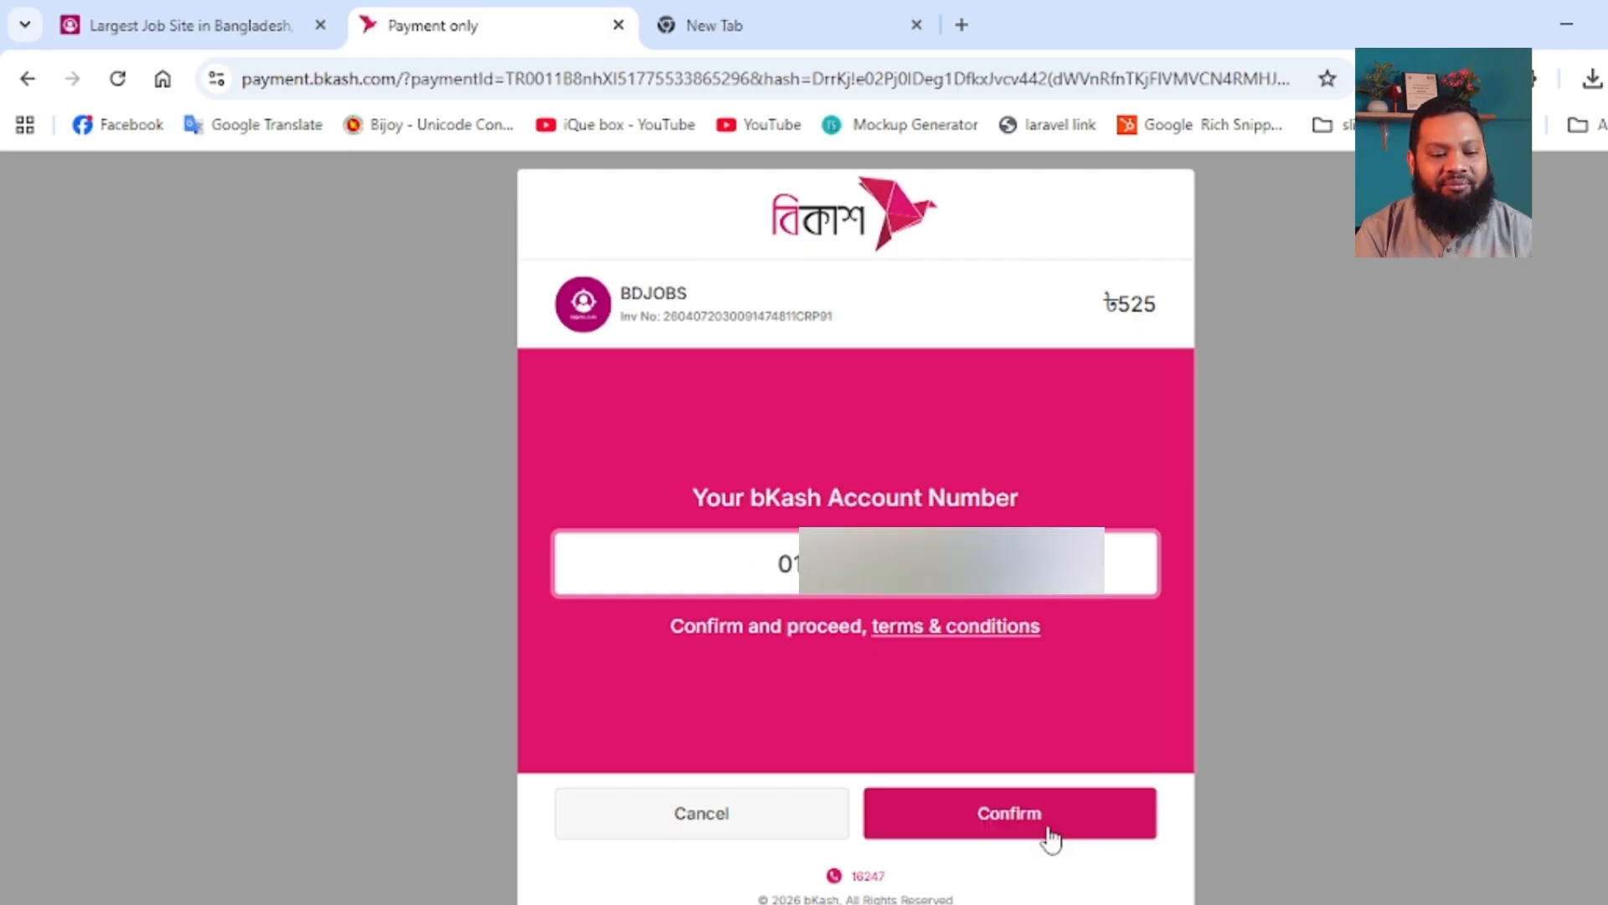
pyautogui.click(1047, 822)
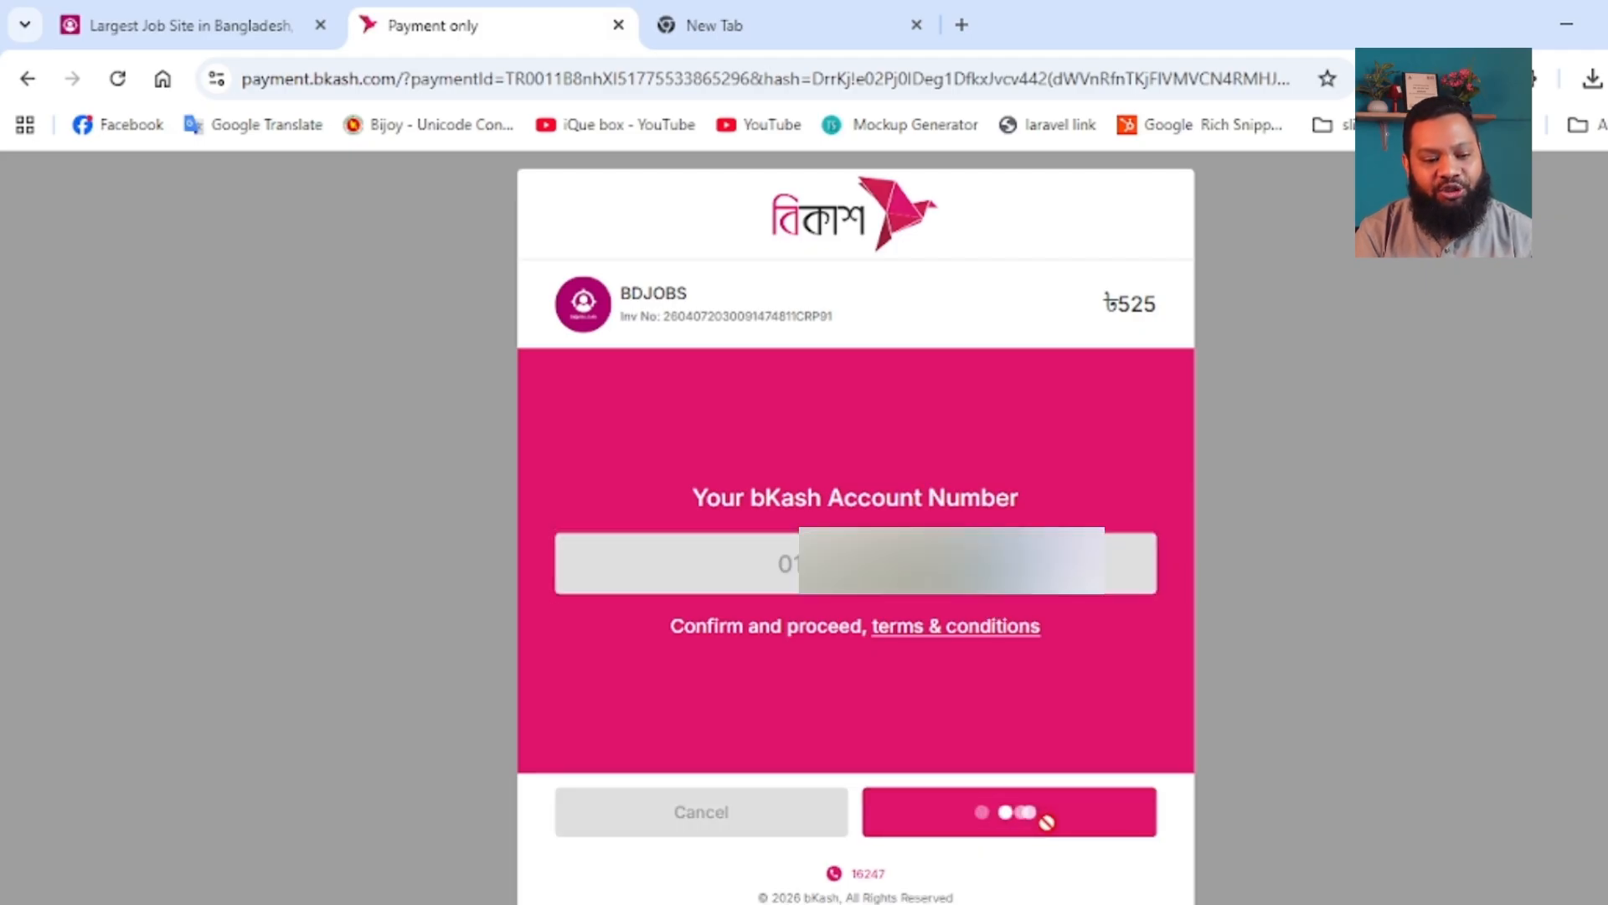
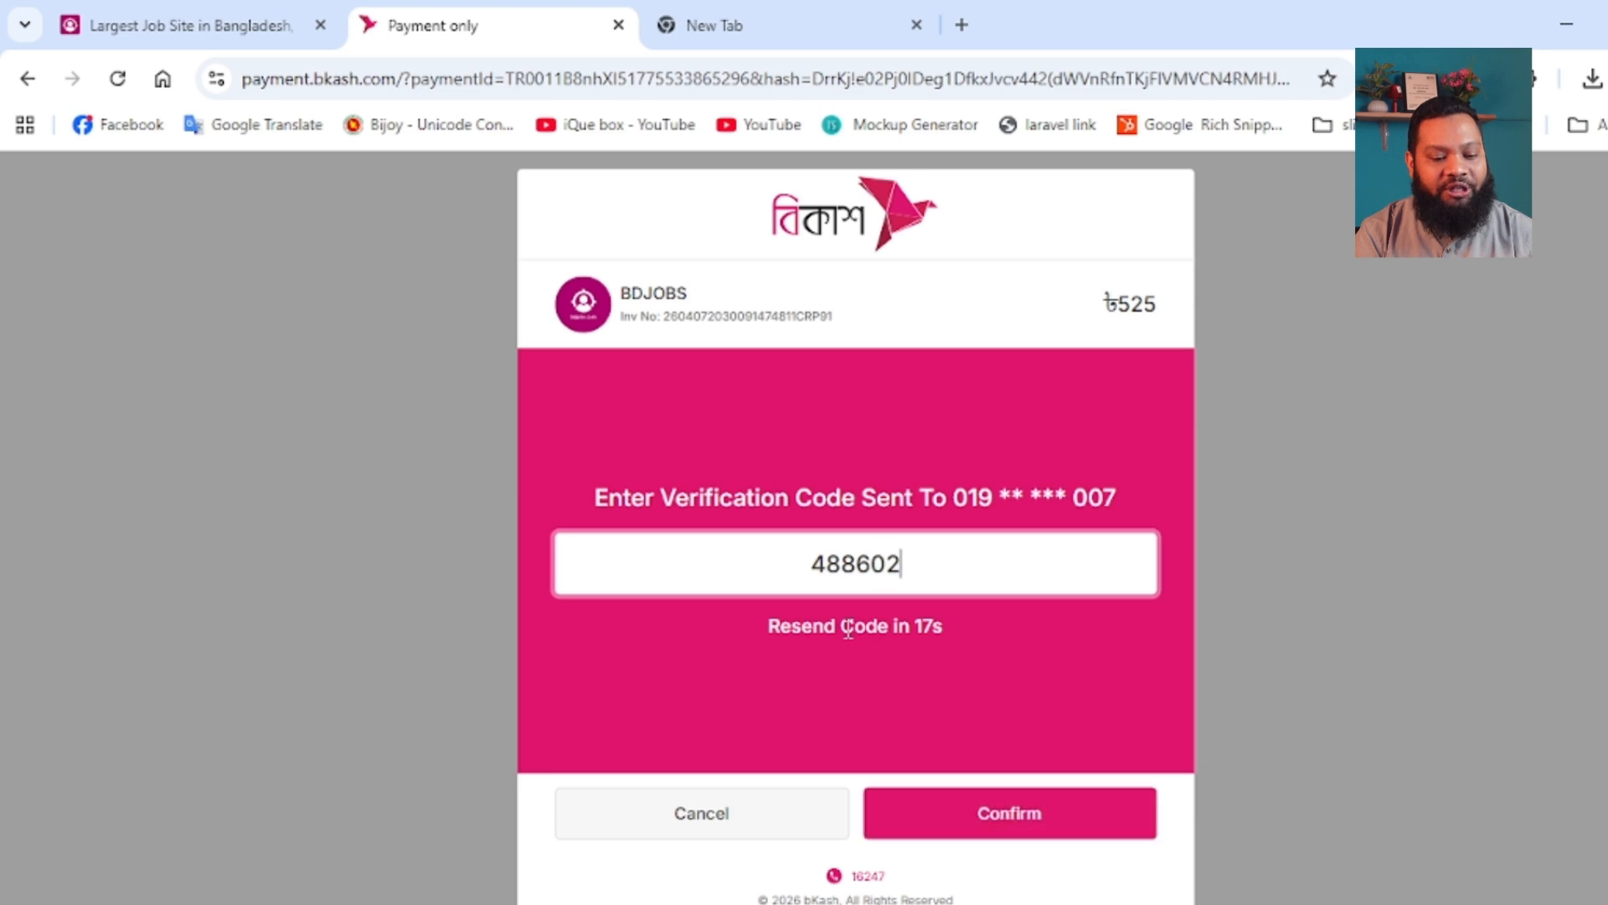
pyautogui.click(1000, 829)
pyautogui.write('*****')
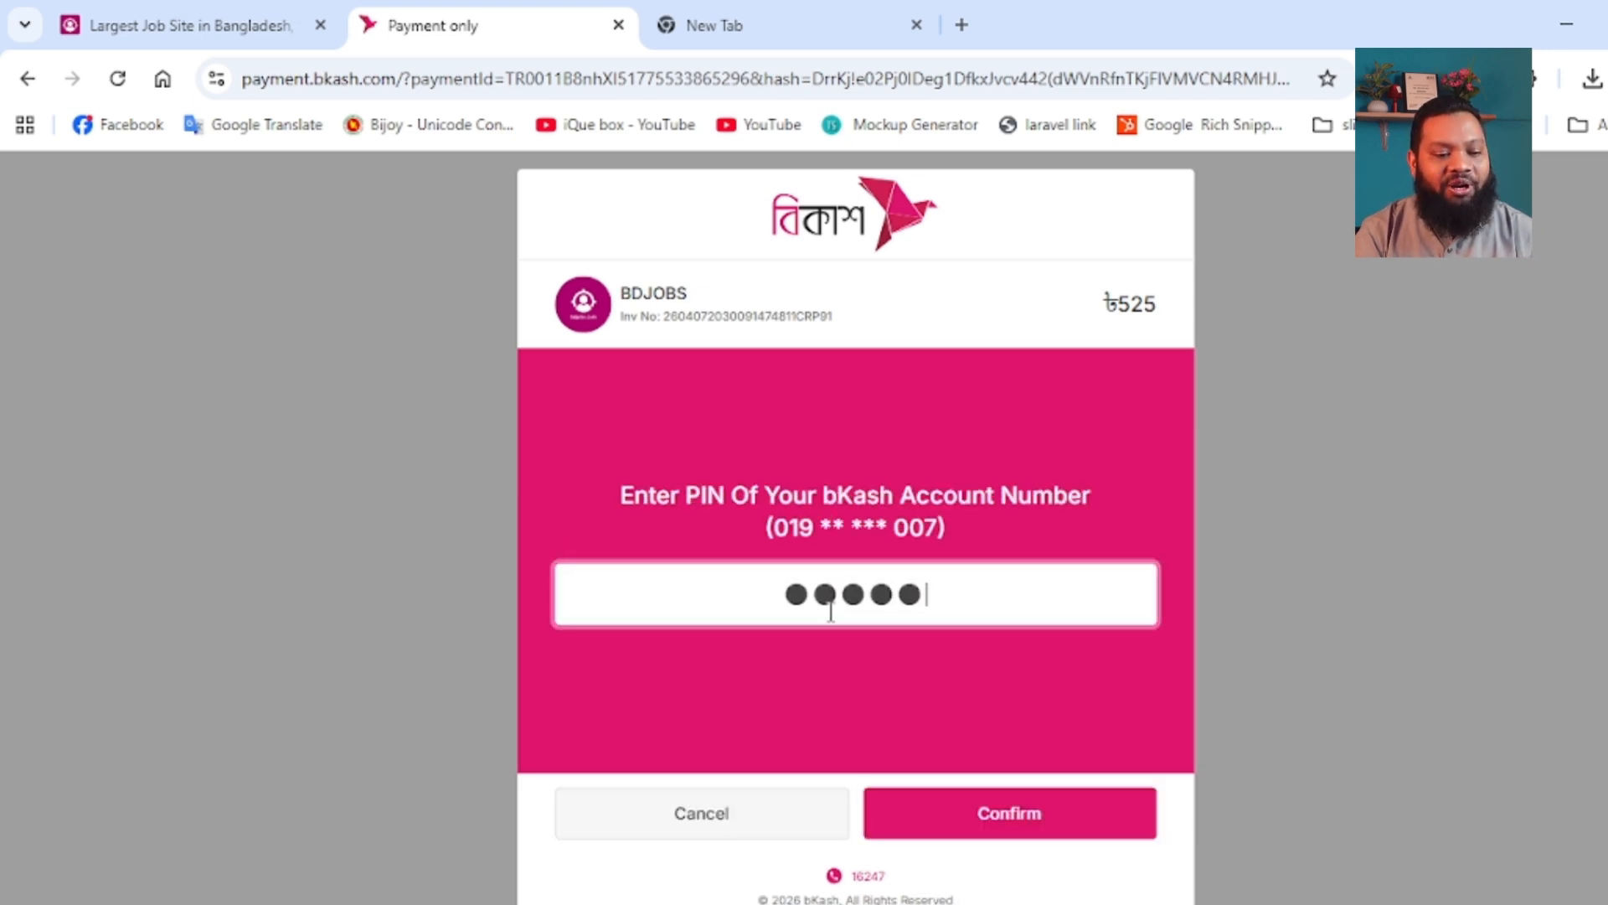
pyautogui.click(1016, 826)
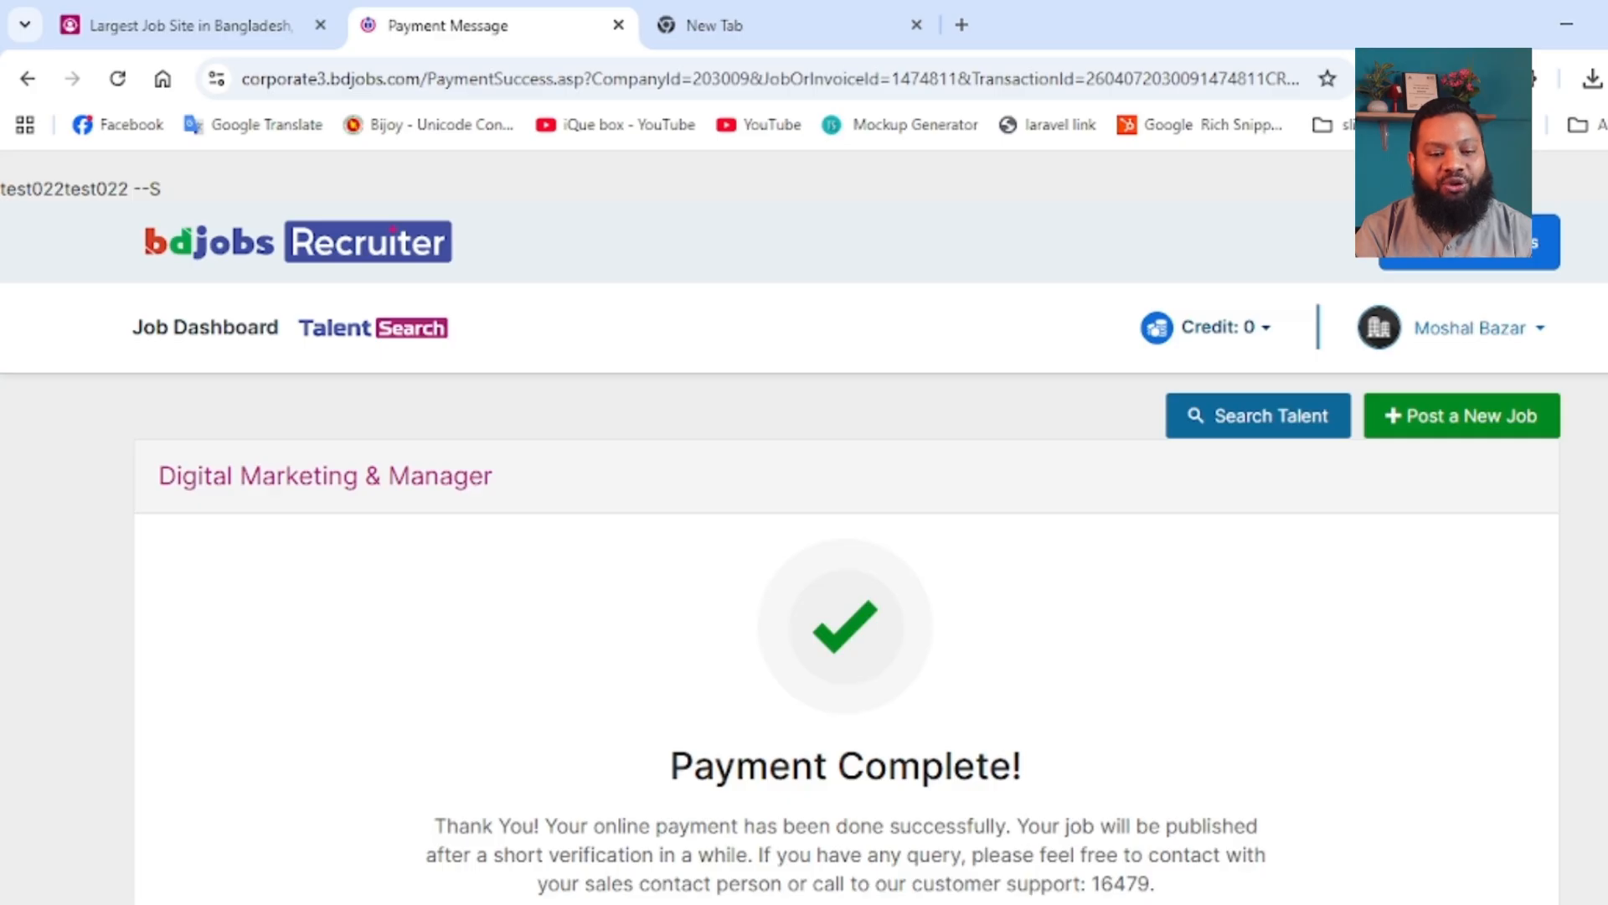
# Step: Open the invoice for the completed payment, then return to the Recruiter dashboard
pyautogui.scroll(-3, 803, 597)
pyautogui.moveTo(633, 569); pyautogui.dragTo(1152, 575)
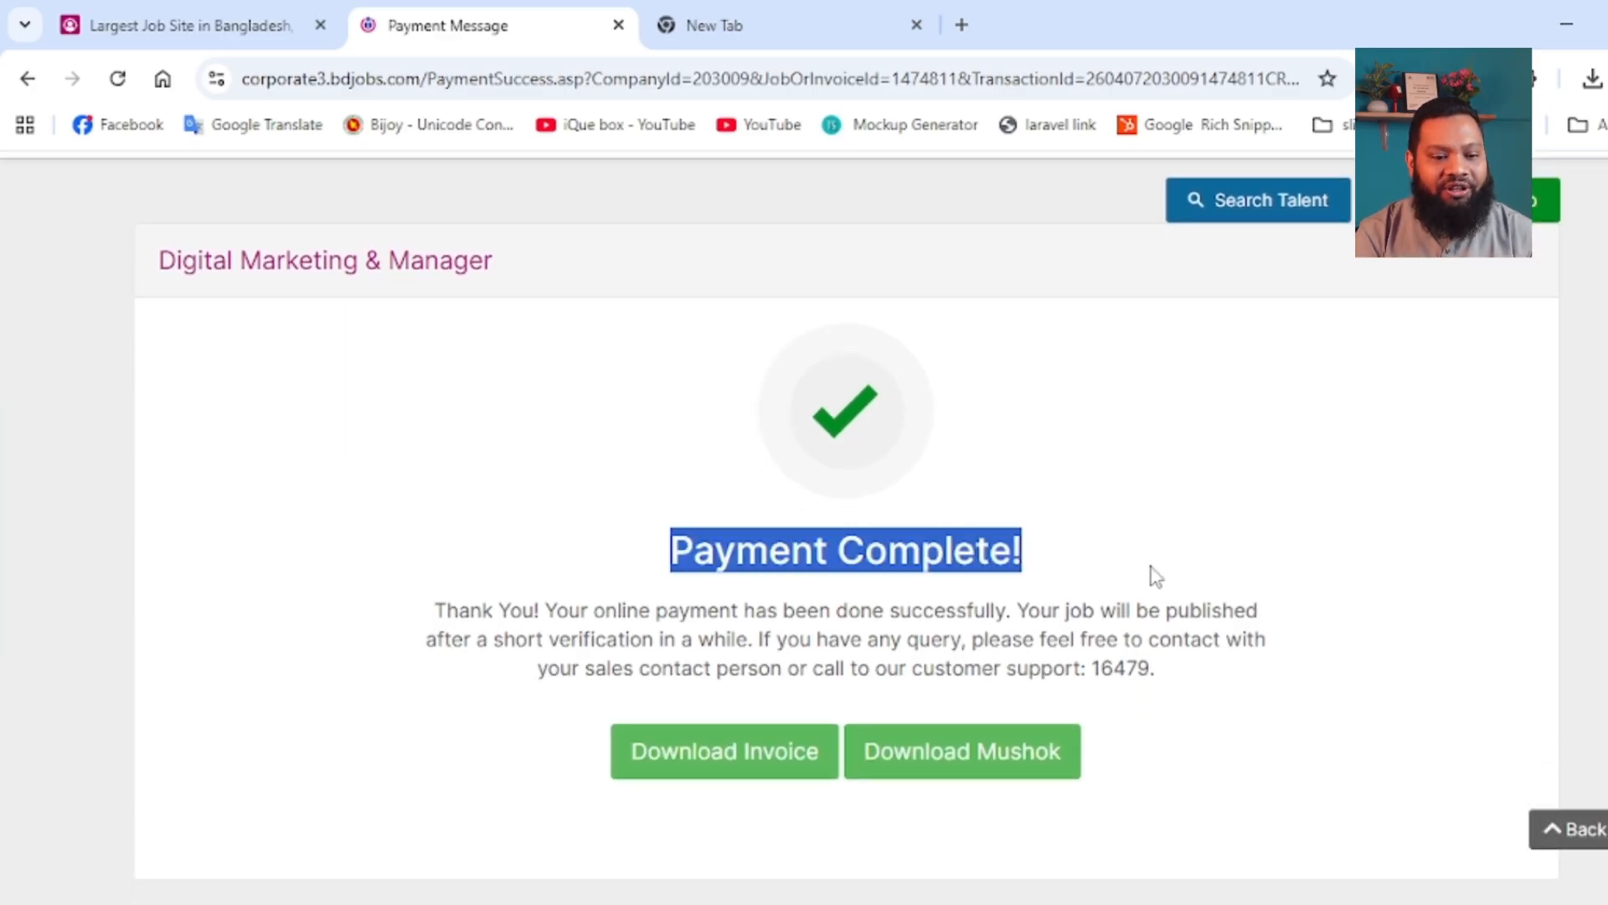
pyautogui.click(747, 762)
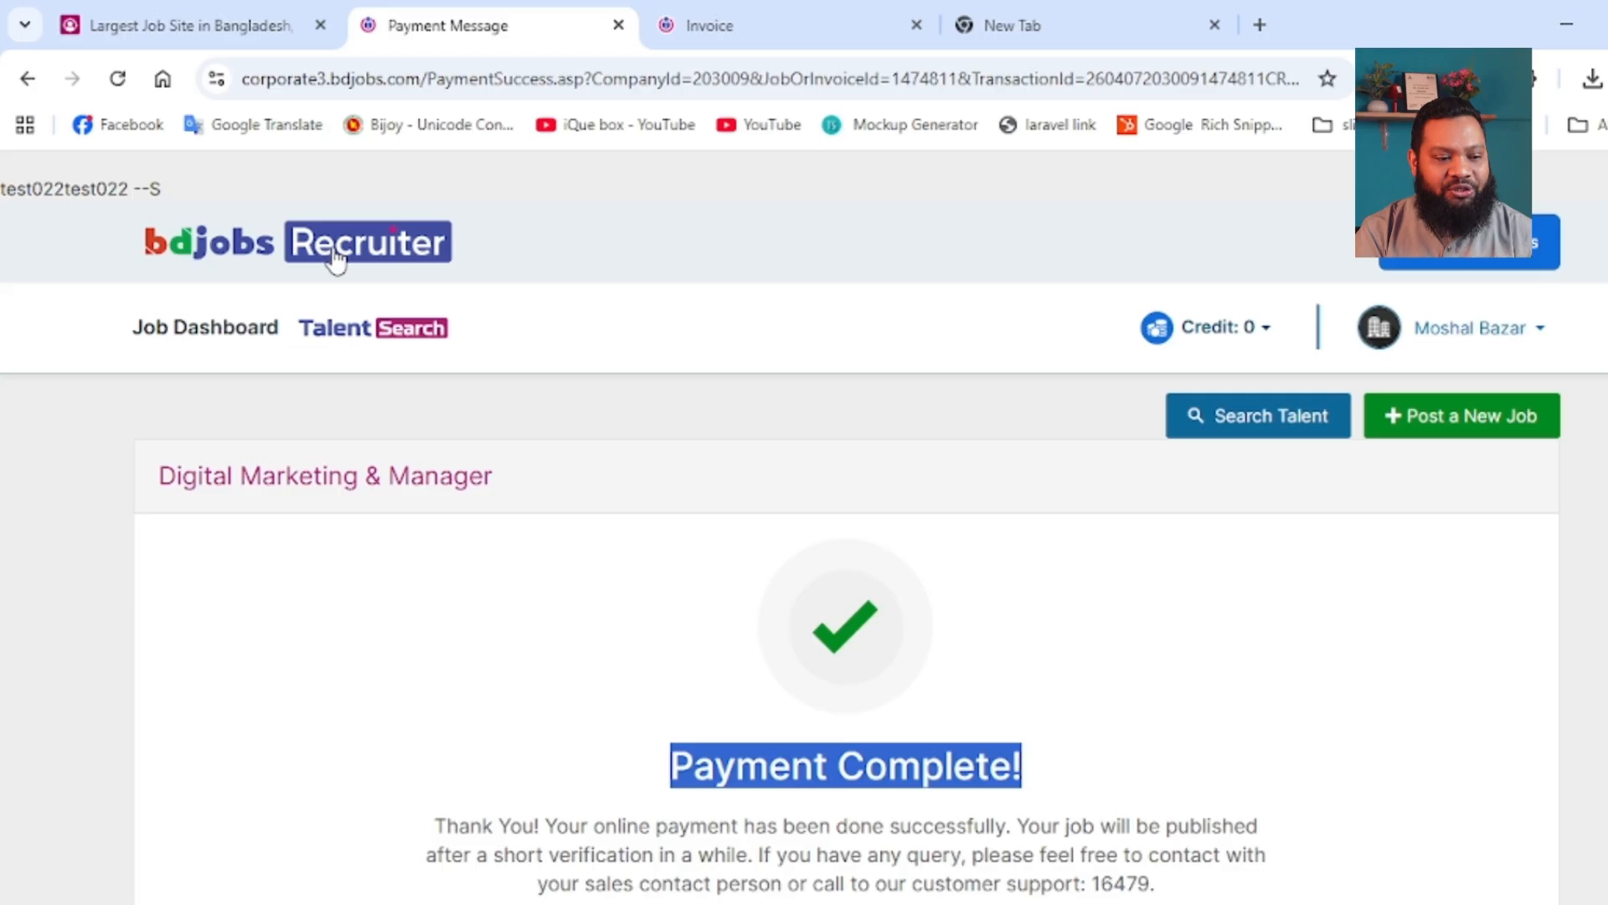
pyautogui.click(336, 256)
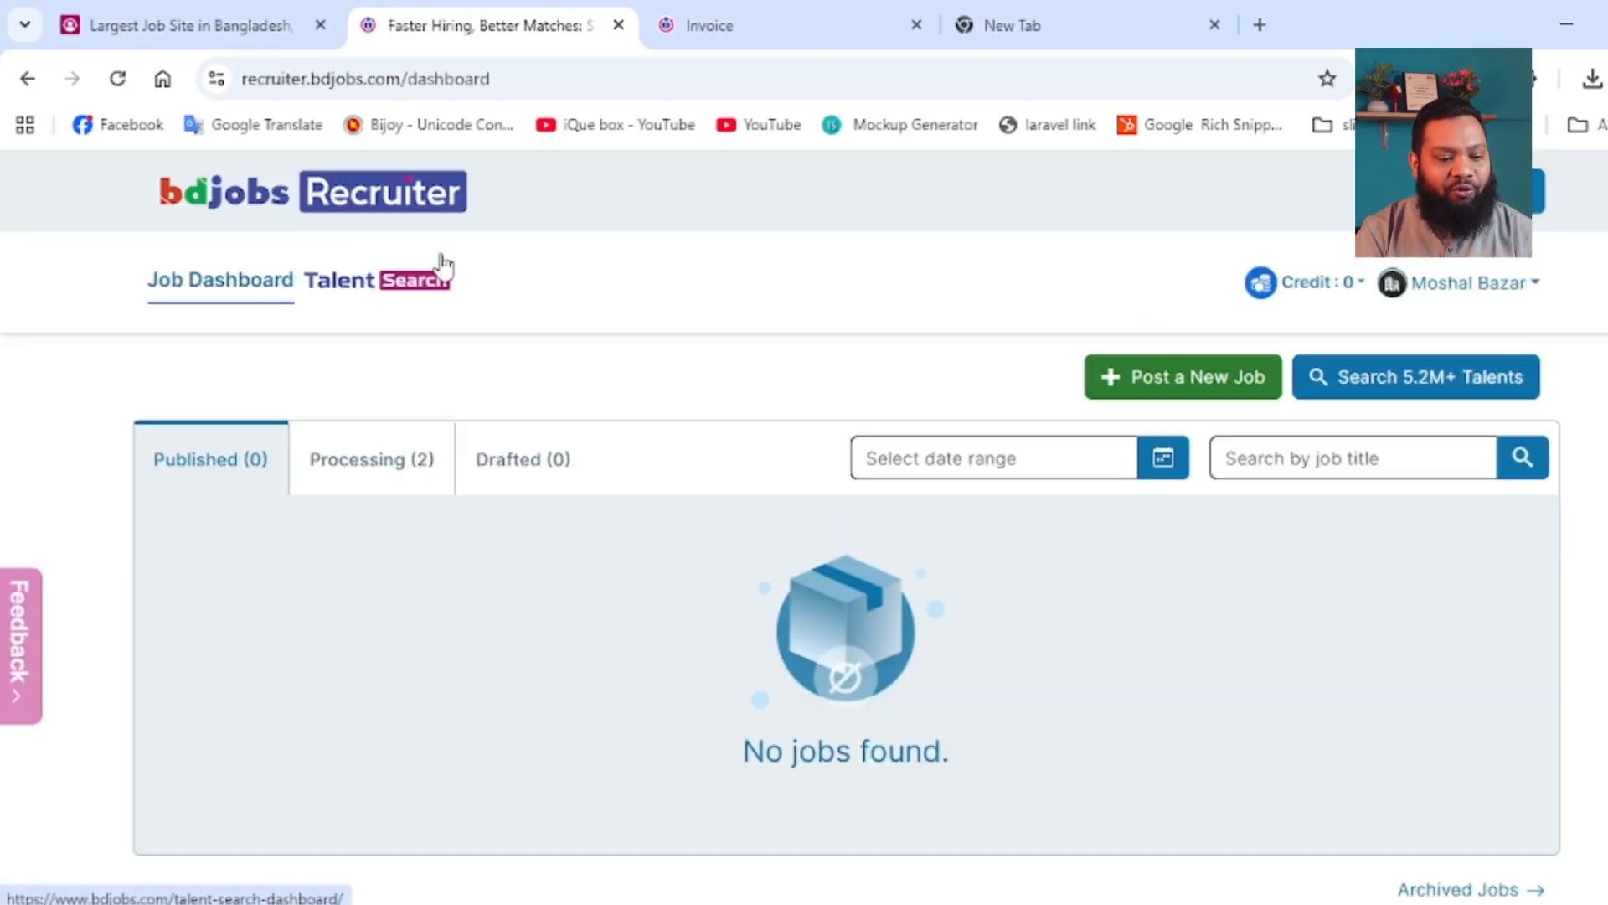
# Step: Review the processing Digital Marketing Manager job, then scroll through the published job cards
pyautogui.click(380, 466)
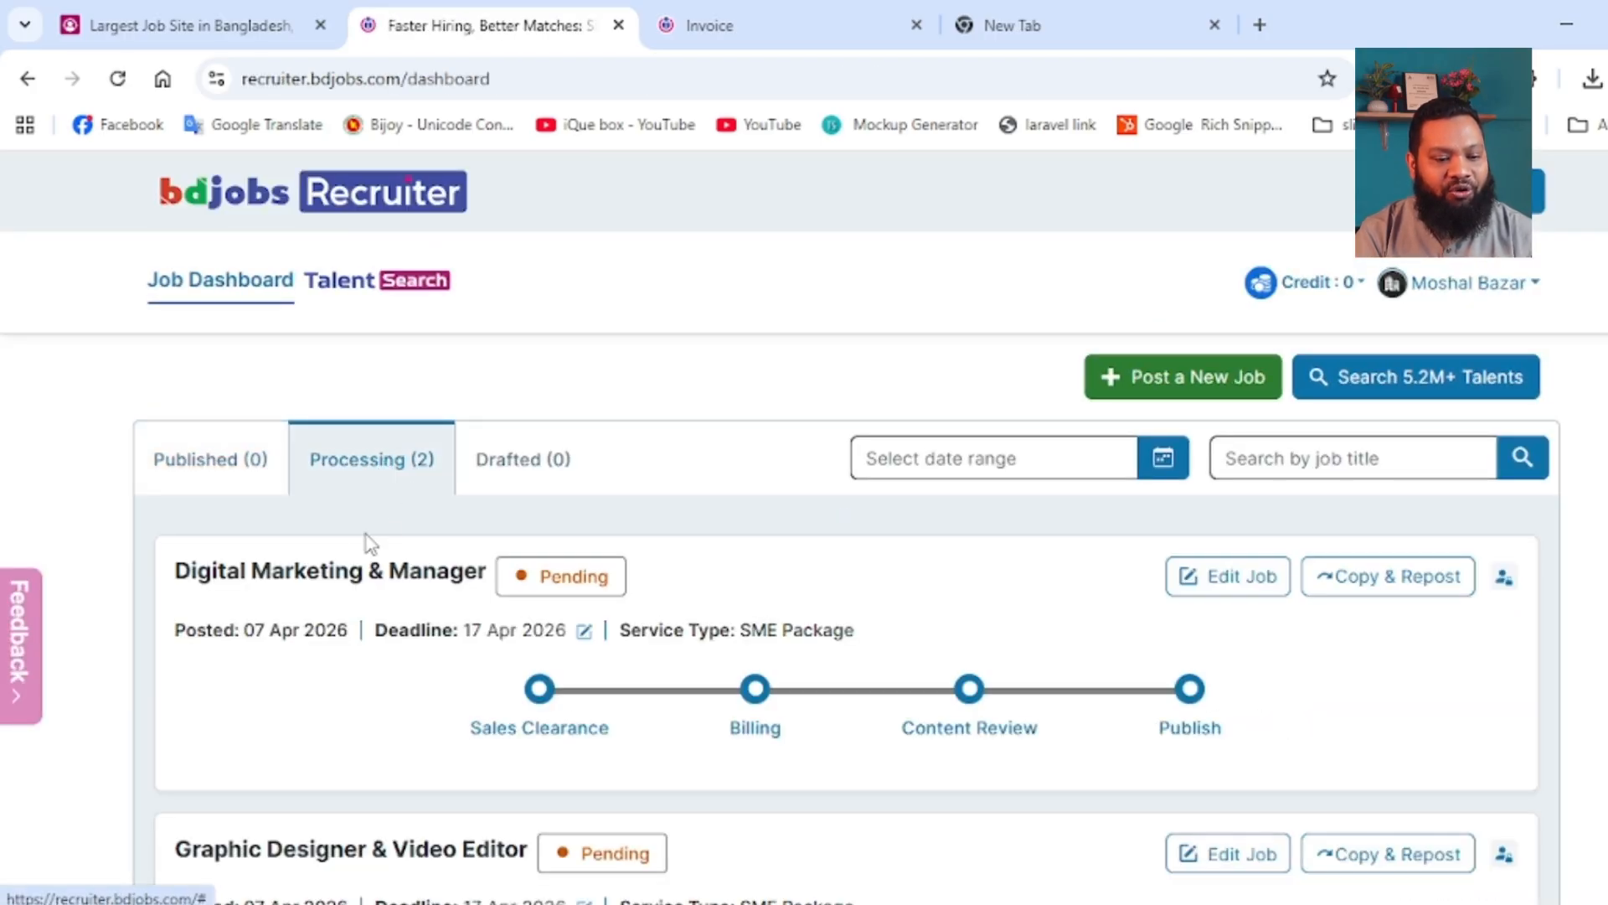
pyautogui.scroll(-5, 432, 486)
pyautogui.scroll(5, 431, 485)
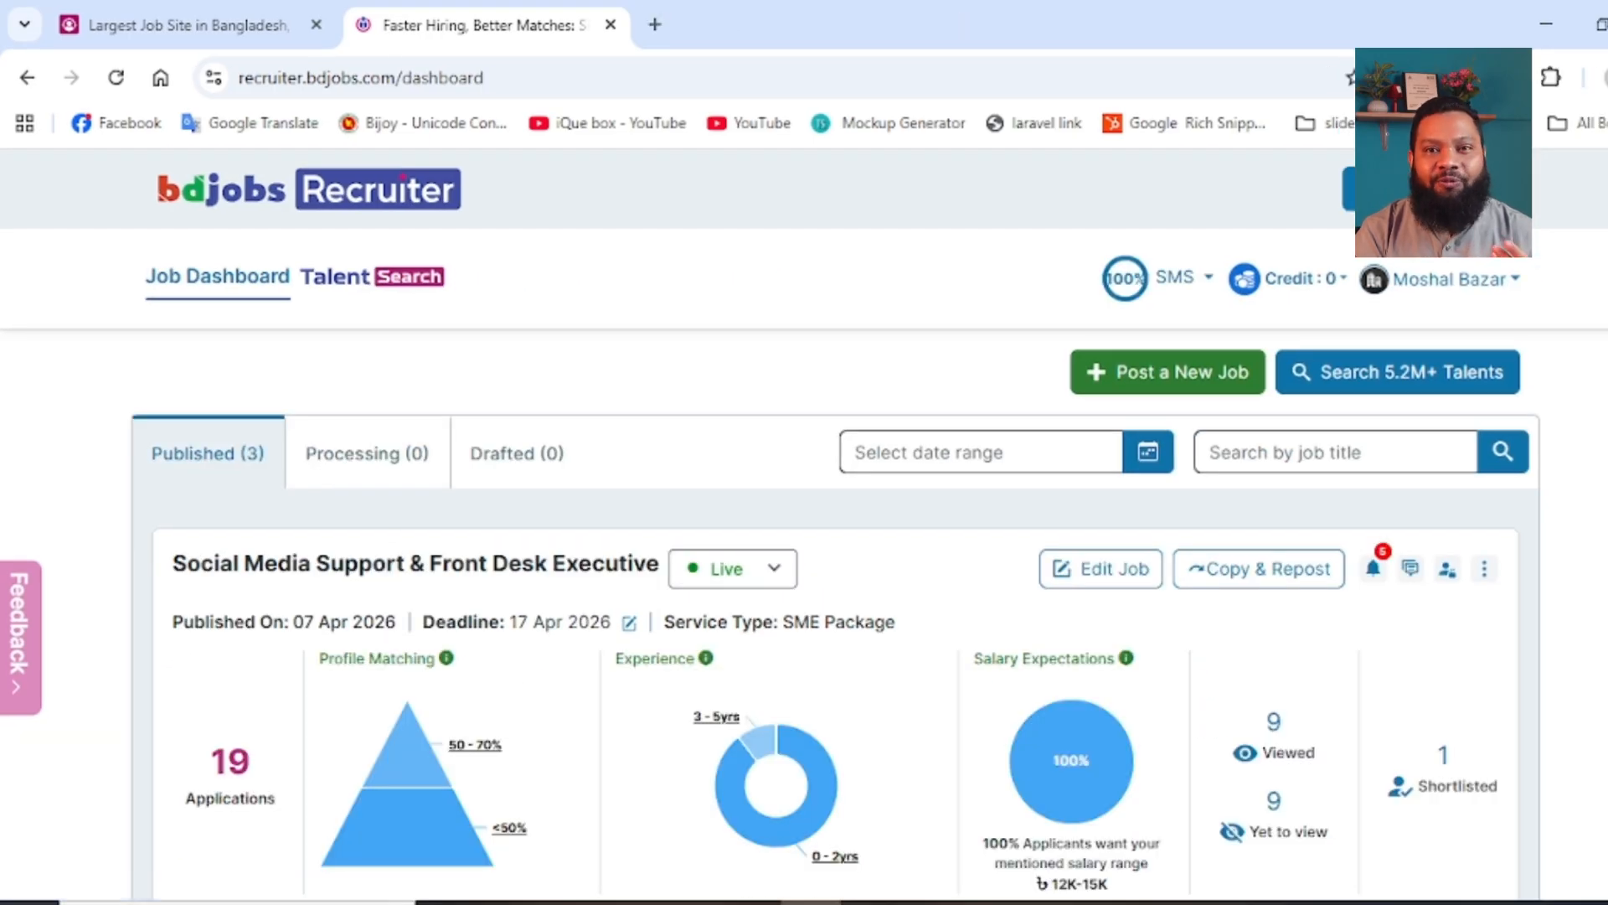
pyautogui.scroll(-3, 1530, 379)
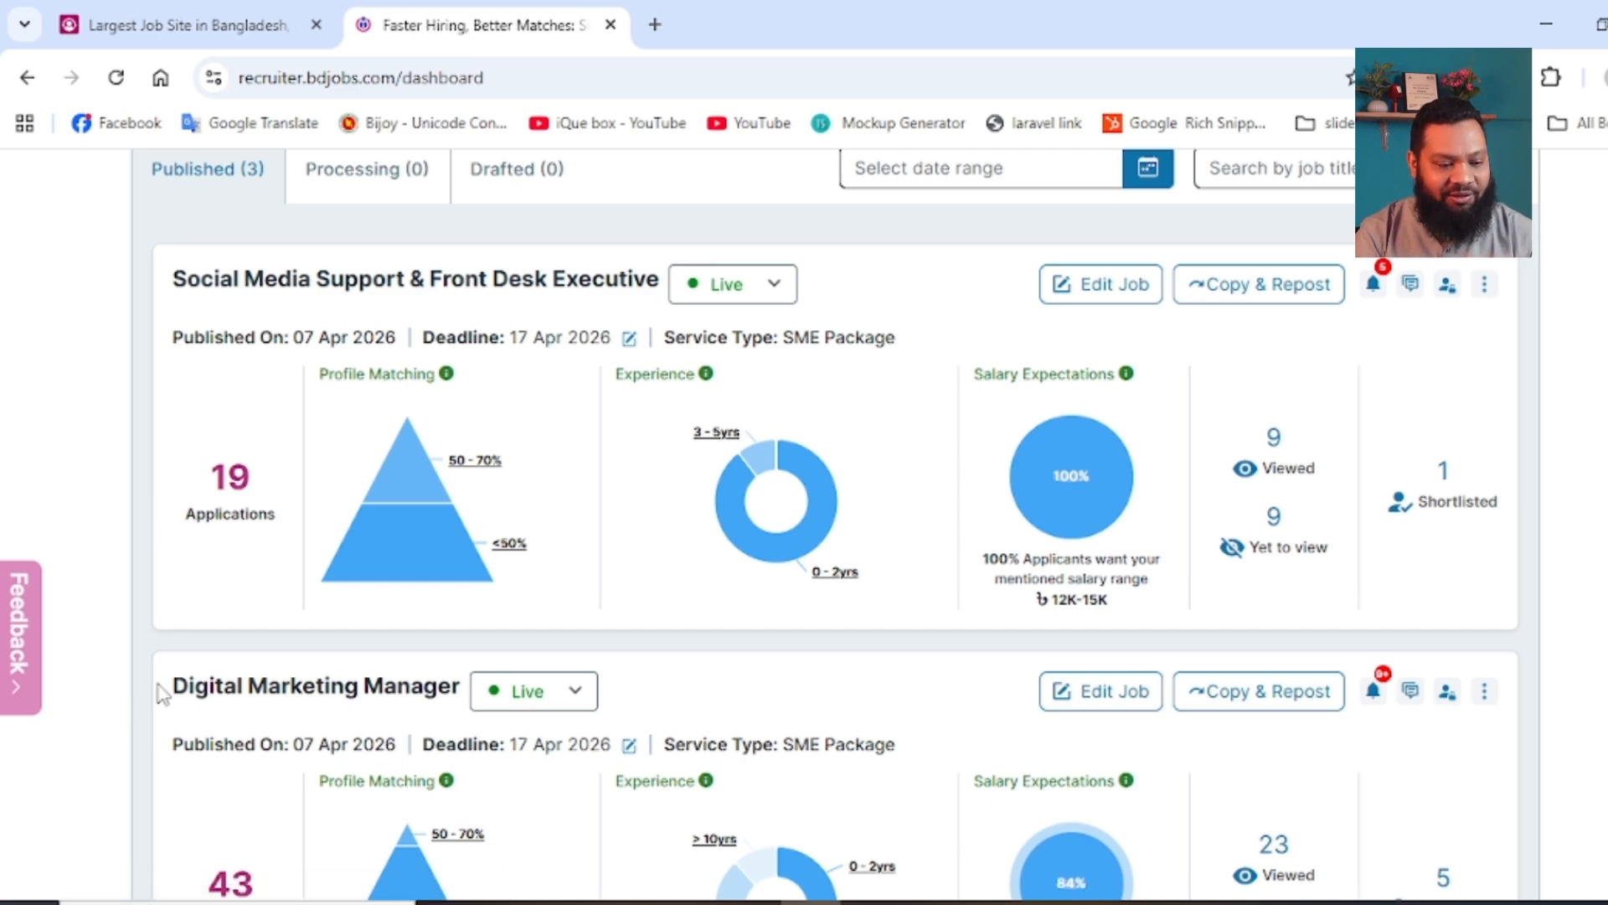
pyautogui.moveTo(169, 686); pyautogui.dragTo(384, 687)
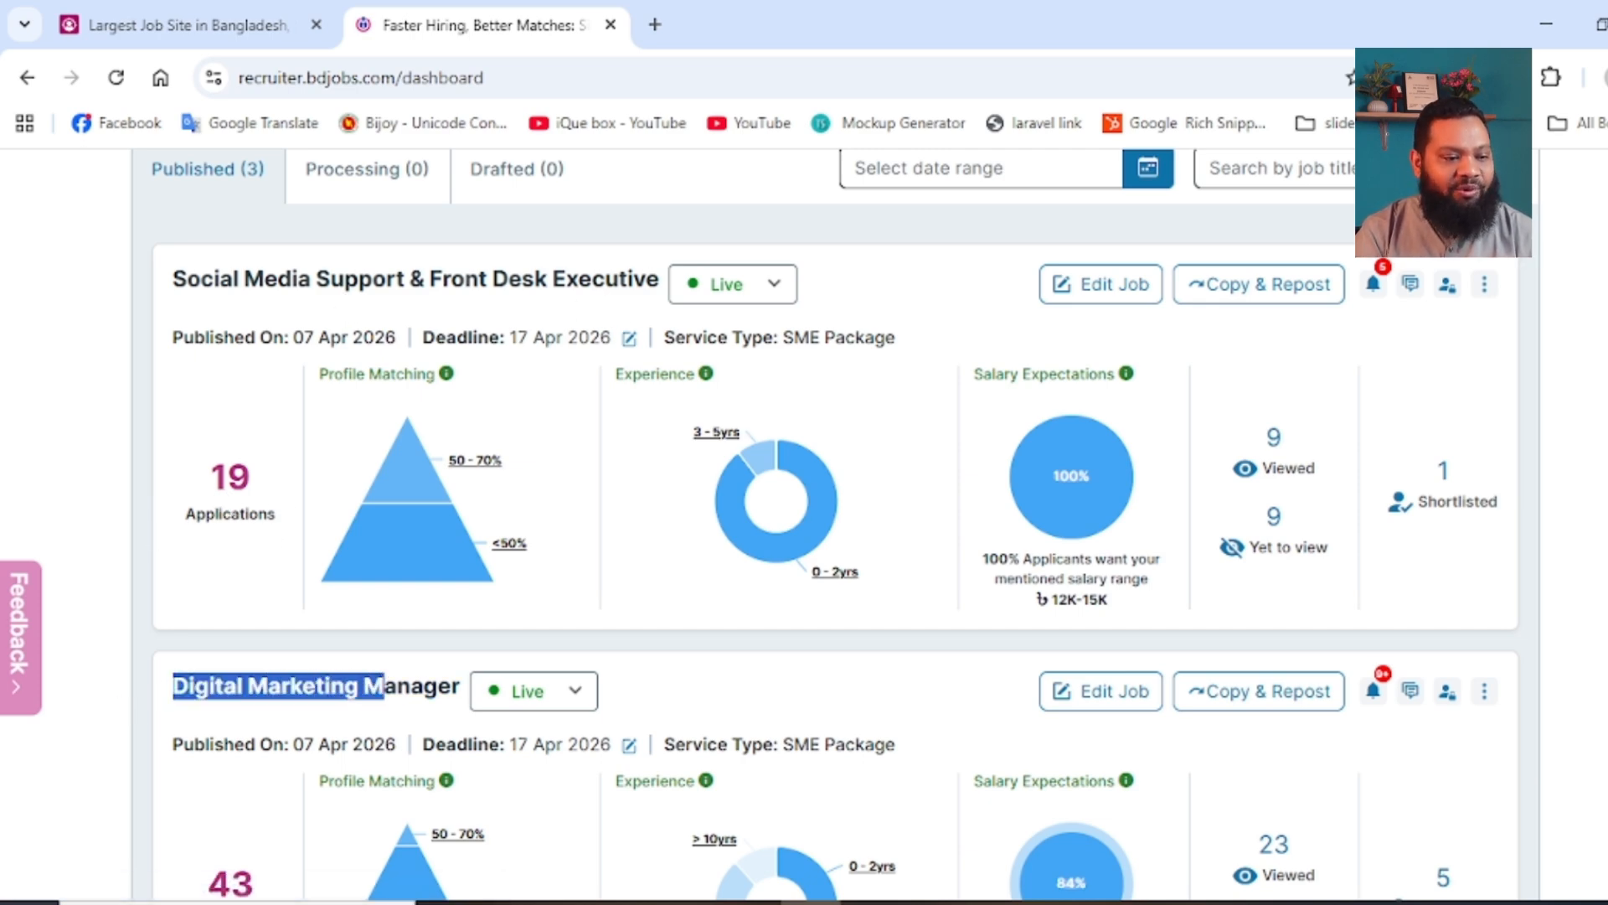
pyautogui.scroll(-6, 256, 532)
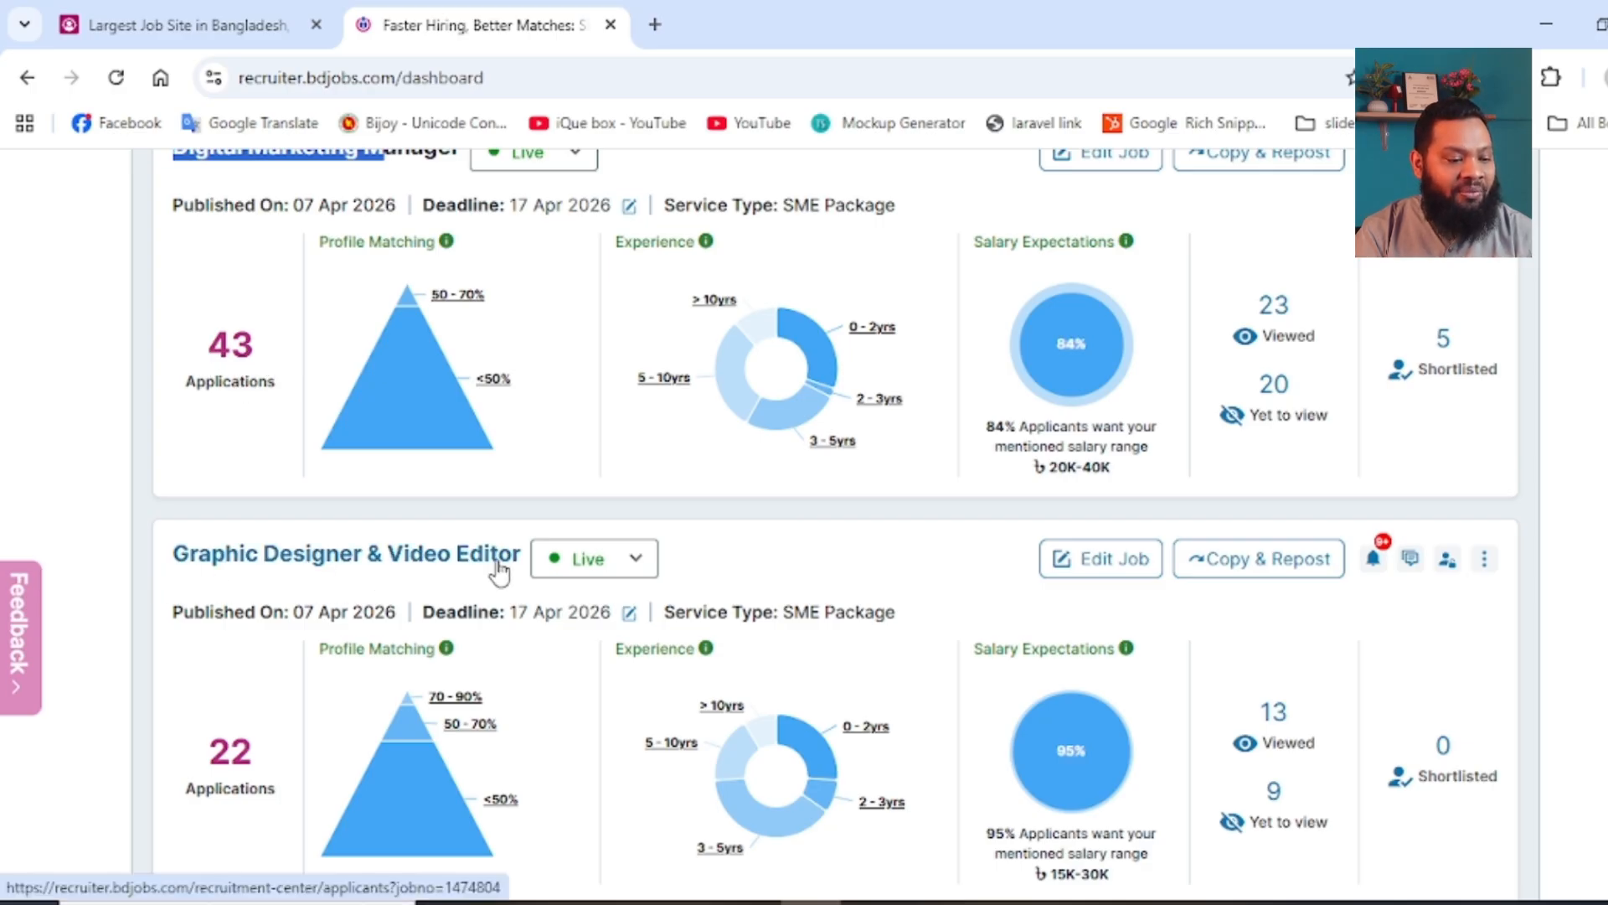
pyautogui.scroll(-2, 352, 749)
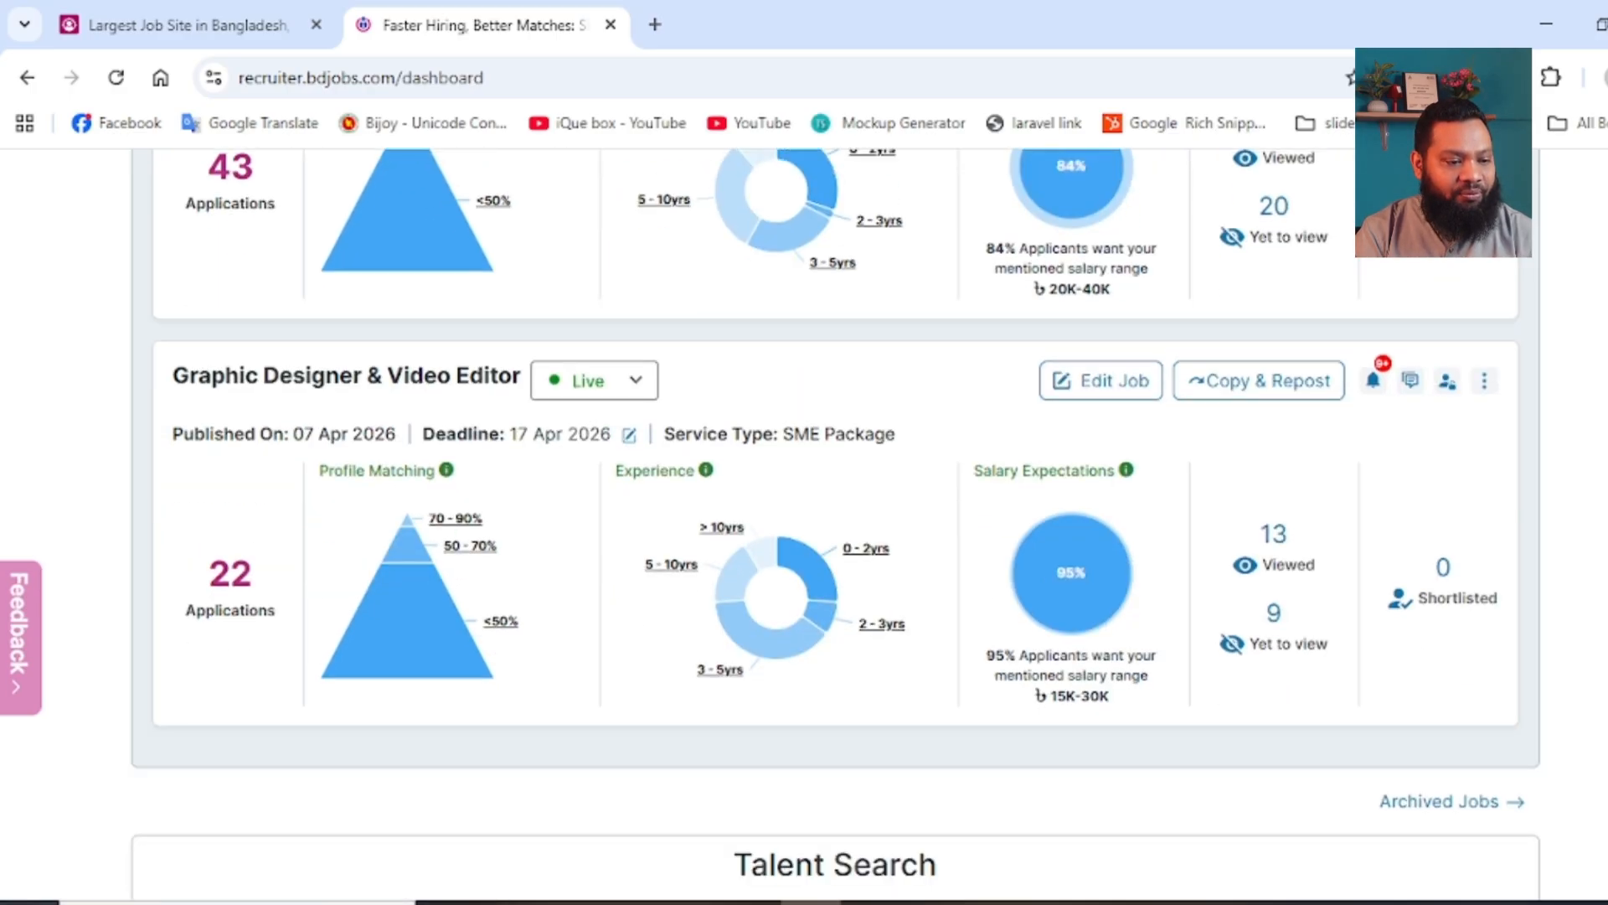
pyautogui.scroll(-2, 323, 413)
pyautogui.scroll(9, 324, 413)
# Step: Open the 19 Social Media Support applications and download the applicant list as Excel
pyautogui.click(233, 400)
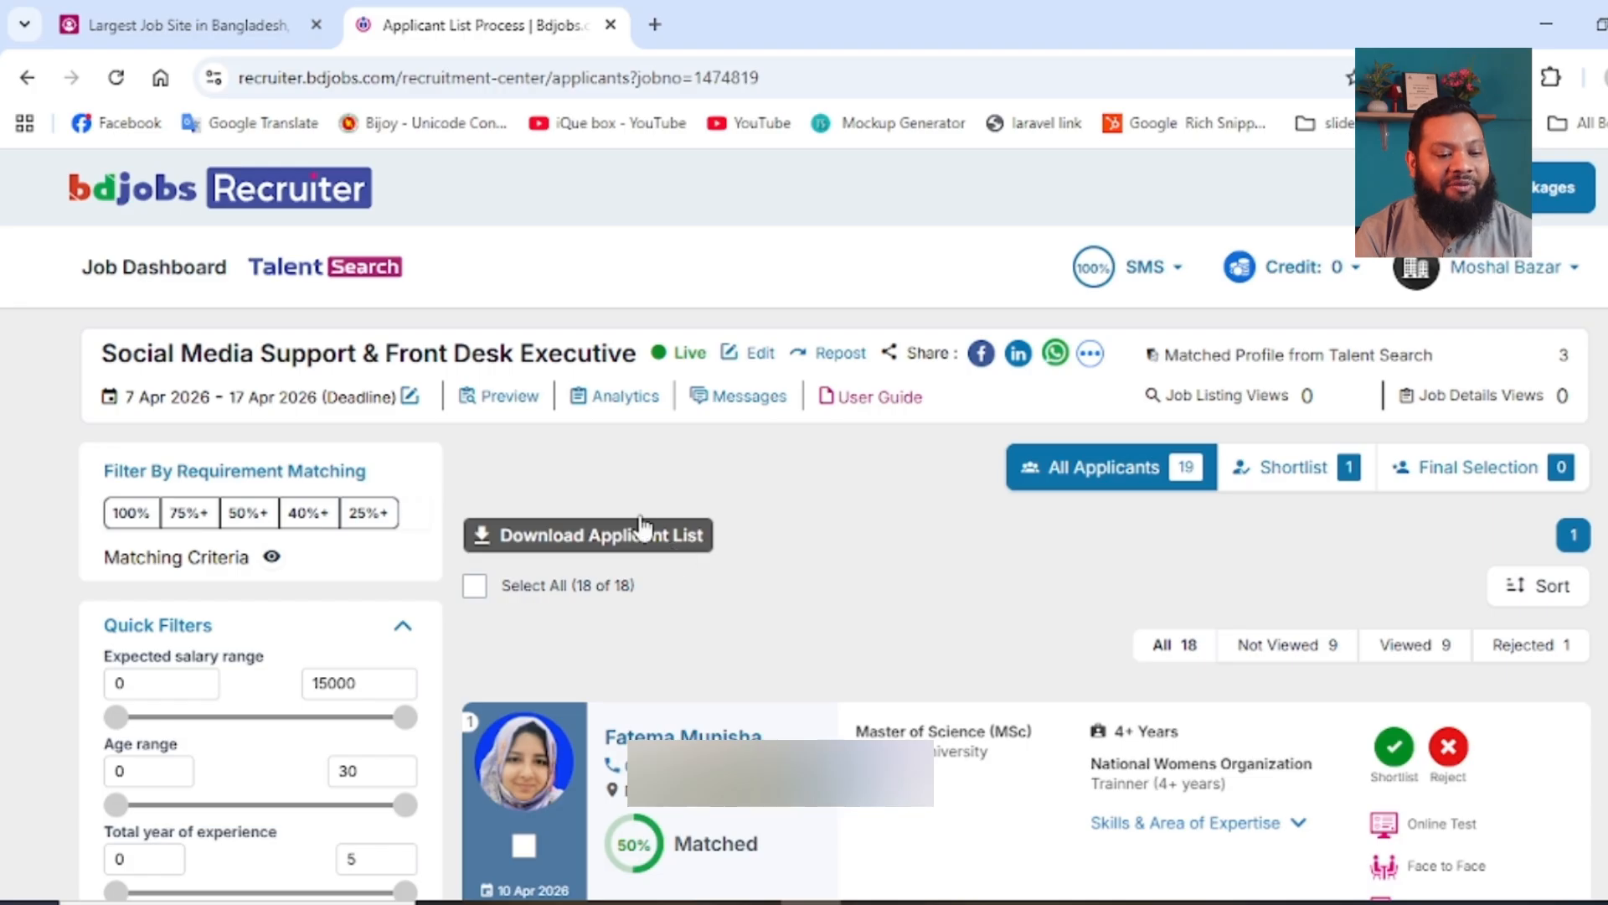
pyautogui.click(603, 545)
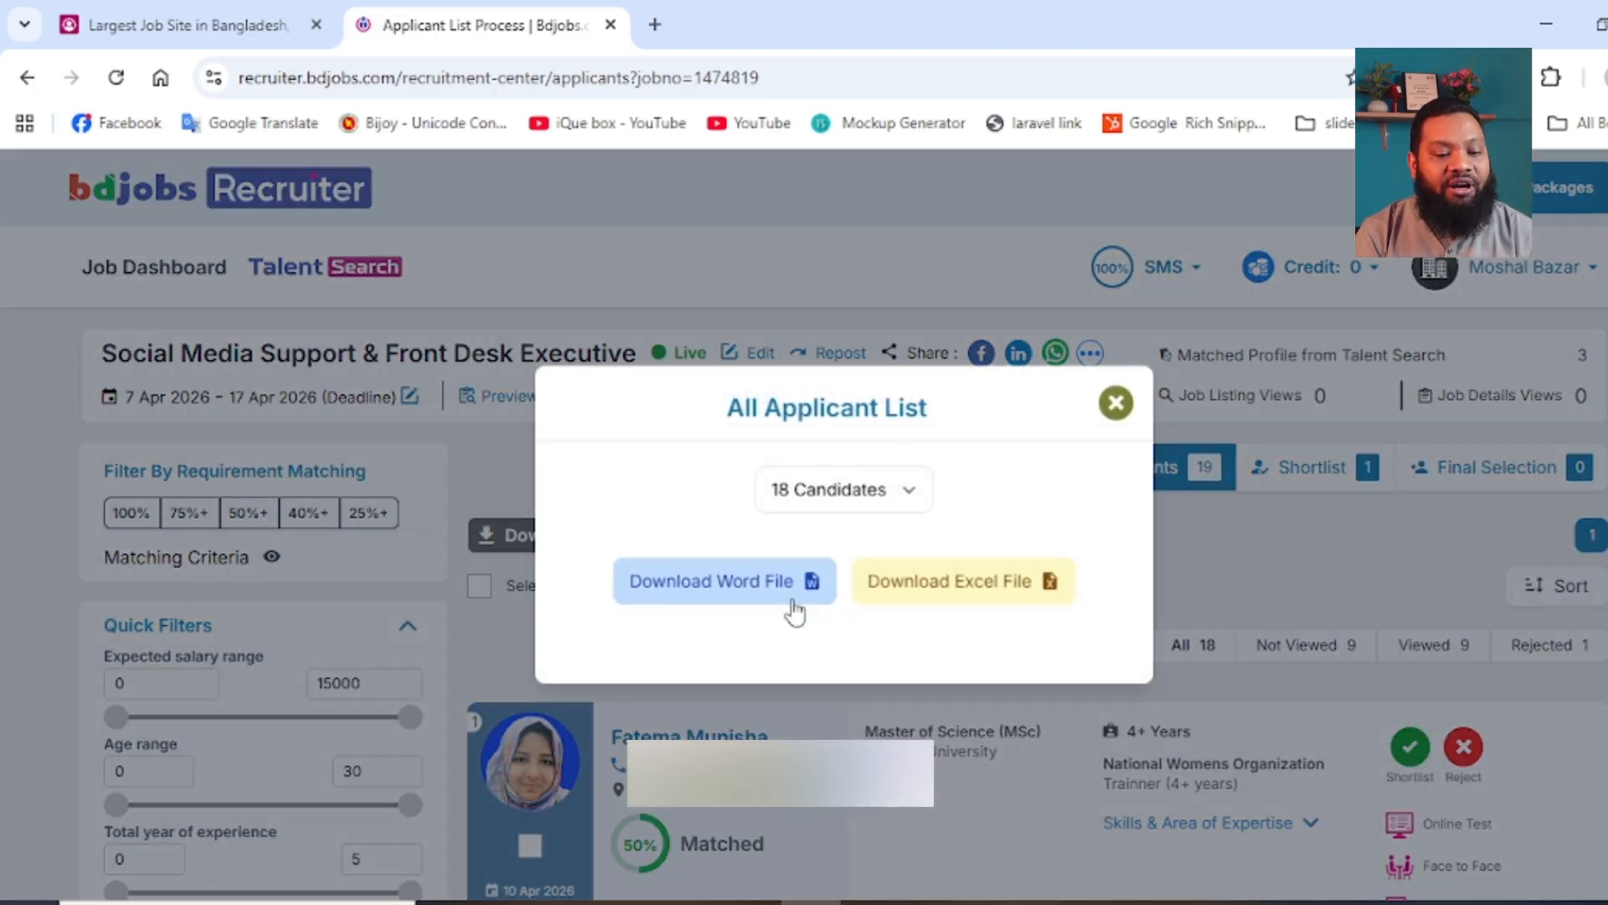
pyautogui.click(977, 591)
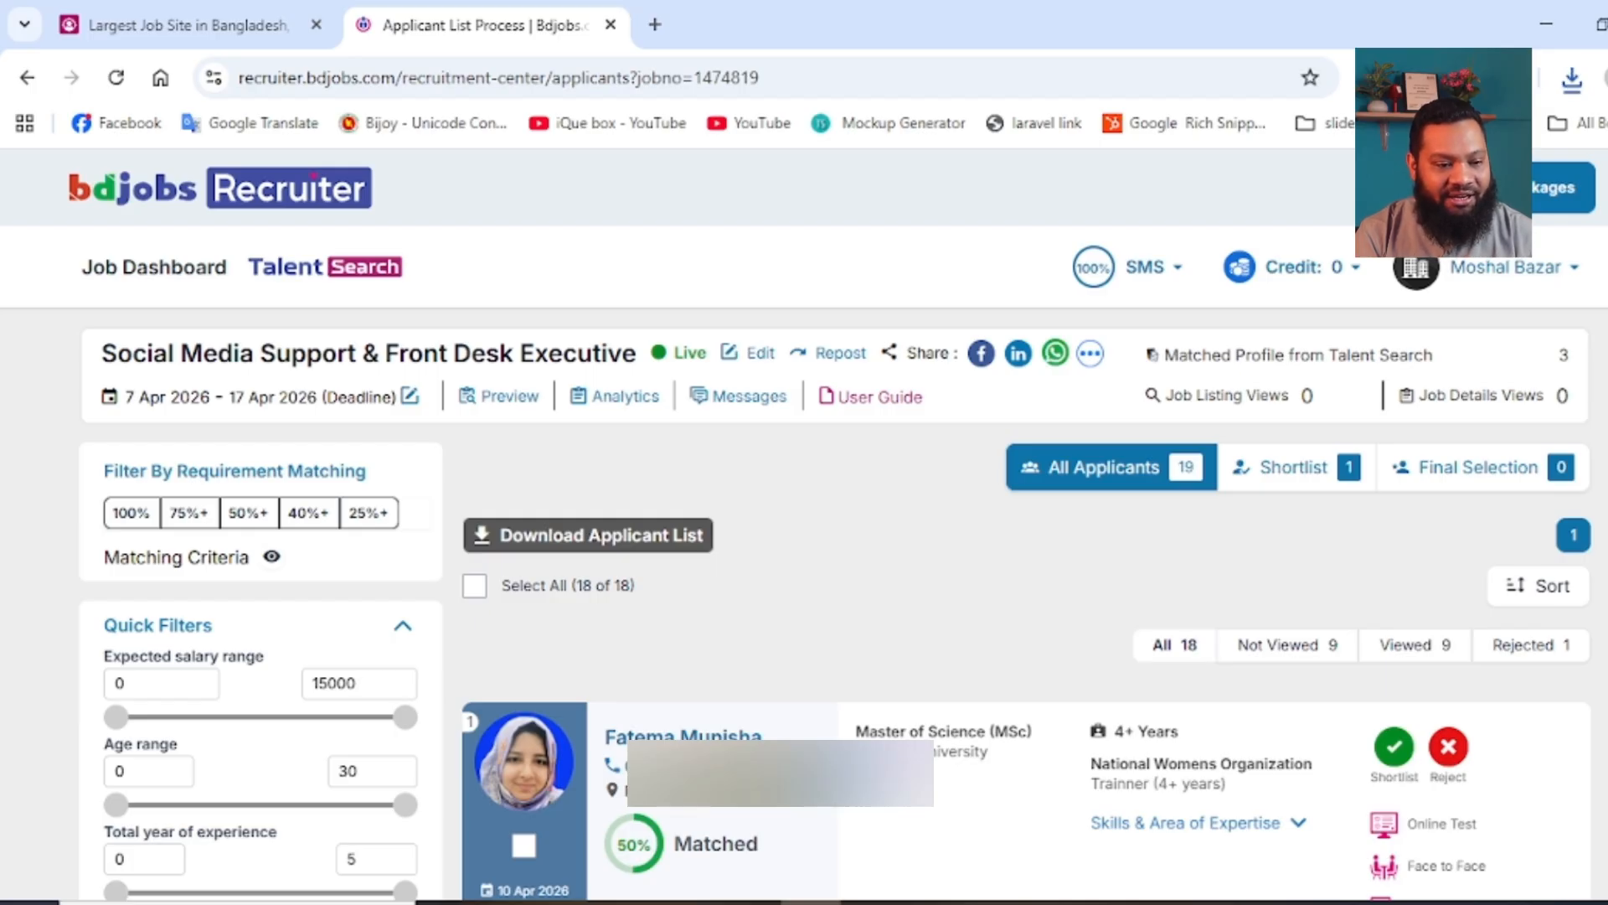
# Step: Download the first applicant's customized CV and show recent downloads
pyautogui.scroll(-4, 865, 450)
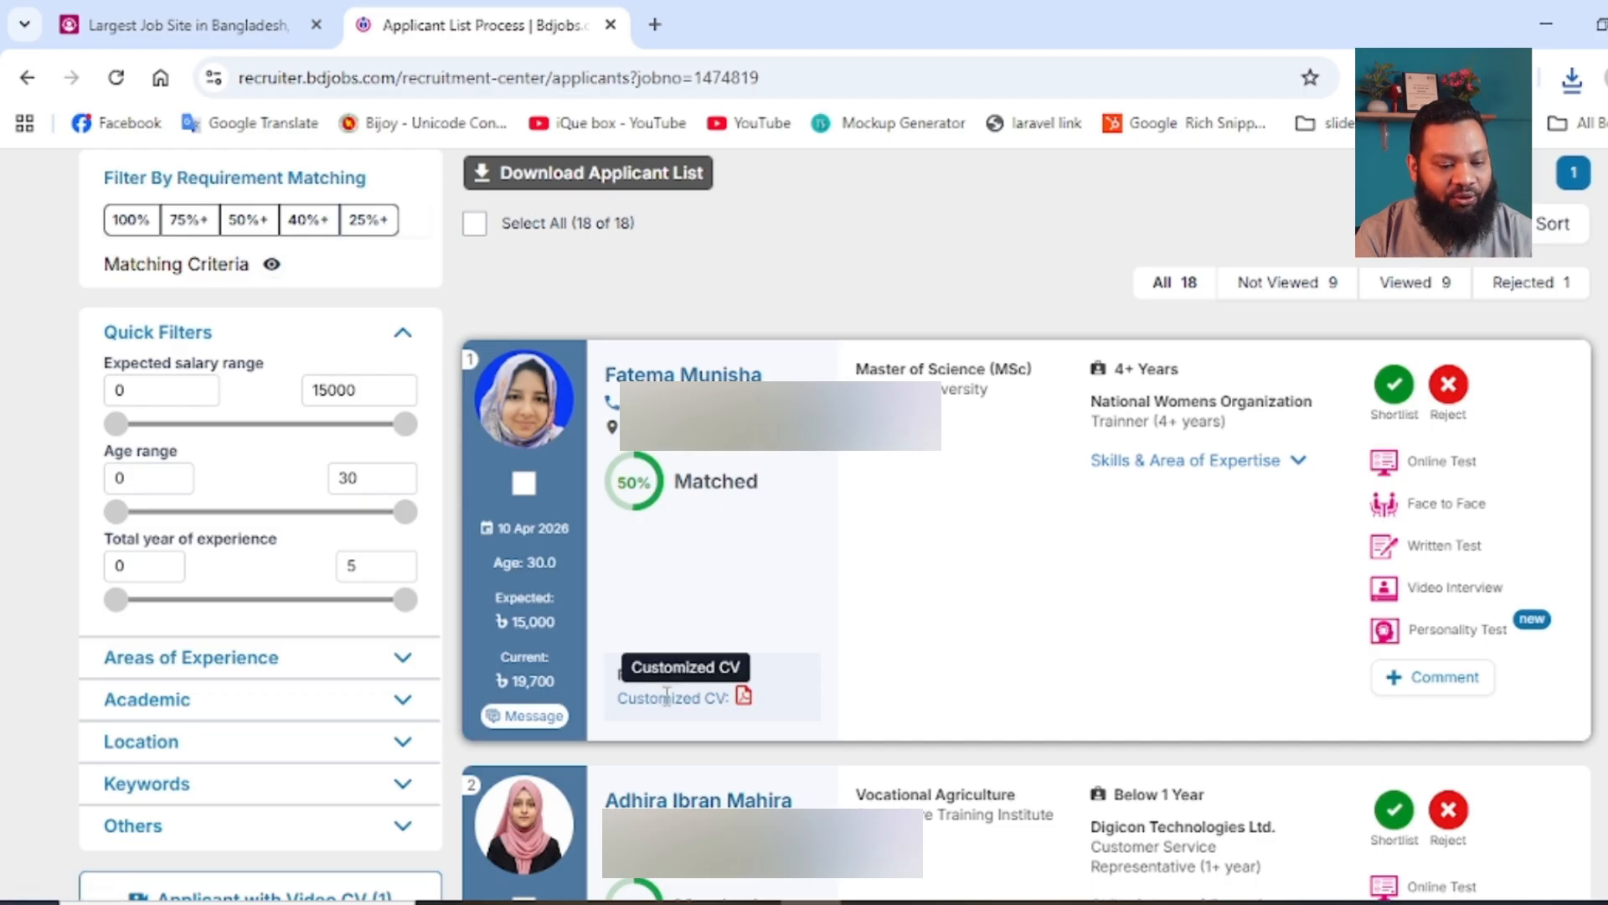
pyautogui.click(743, 698)
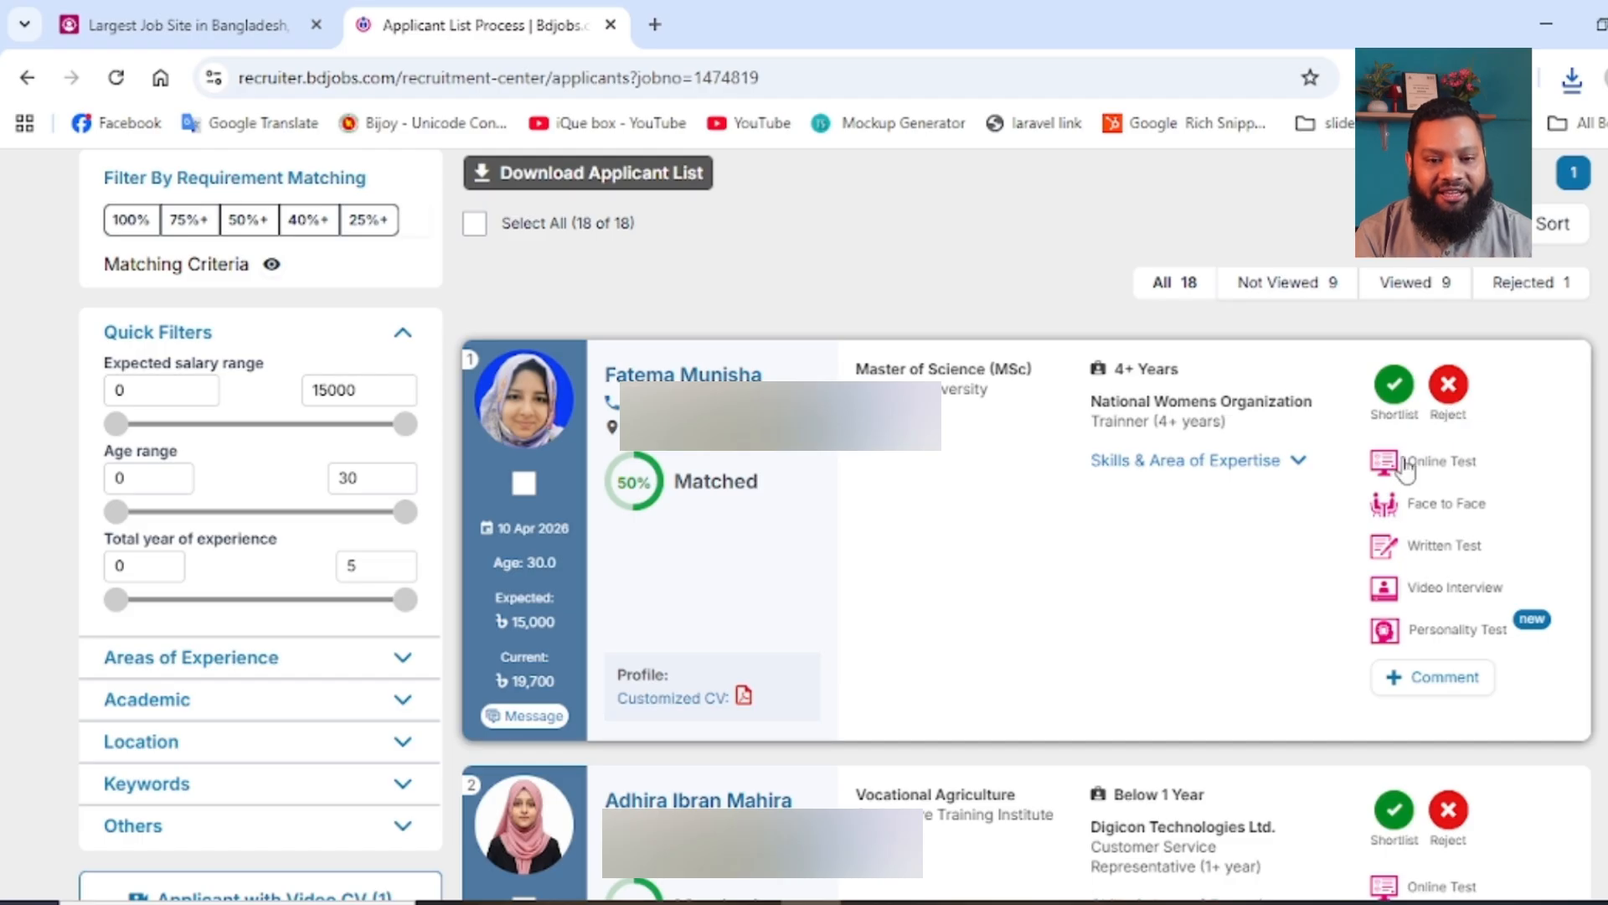
pyautogui.click(1571, 78)
# Step: Open the downloaded CV PDF and read through its Curriculum Vitae and Career Objectives
pyautogui.click(1313, 202)
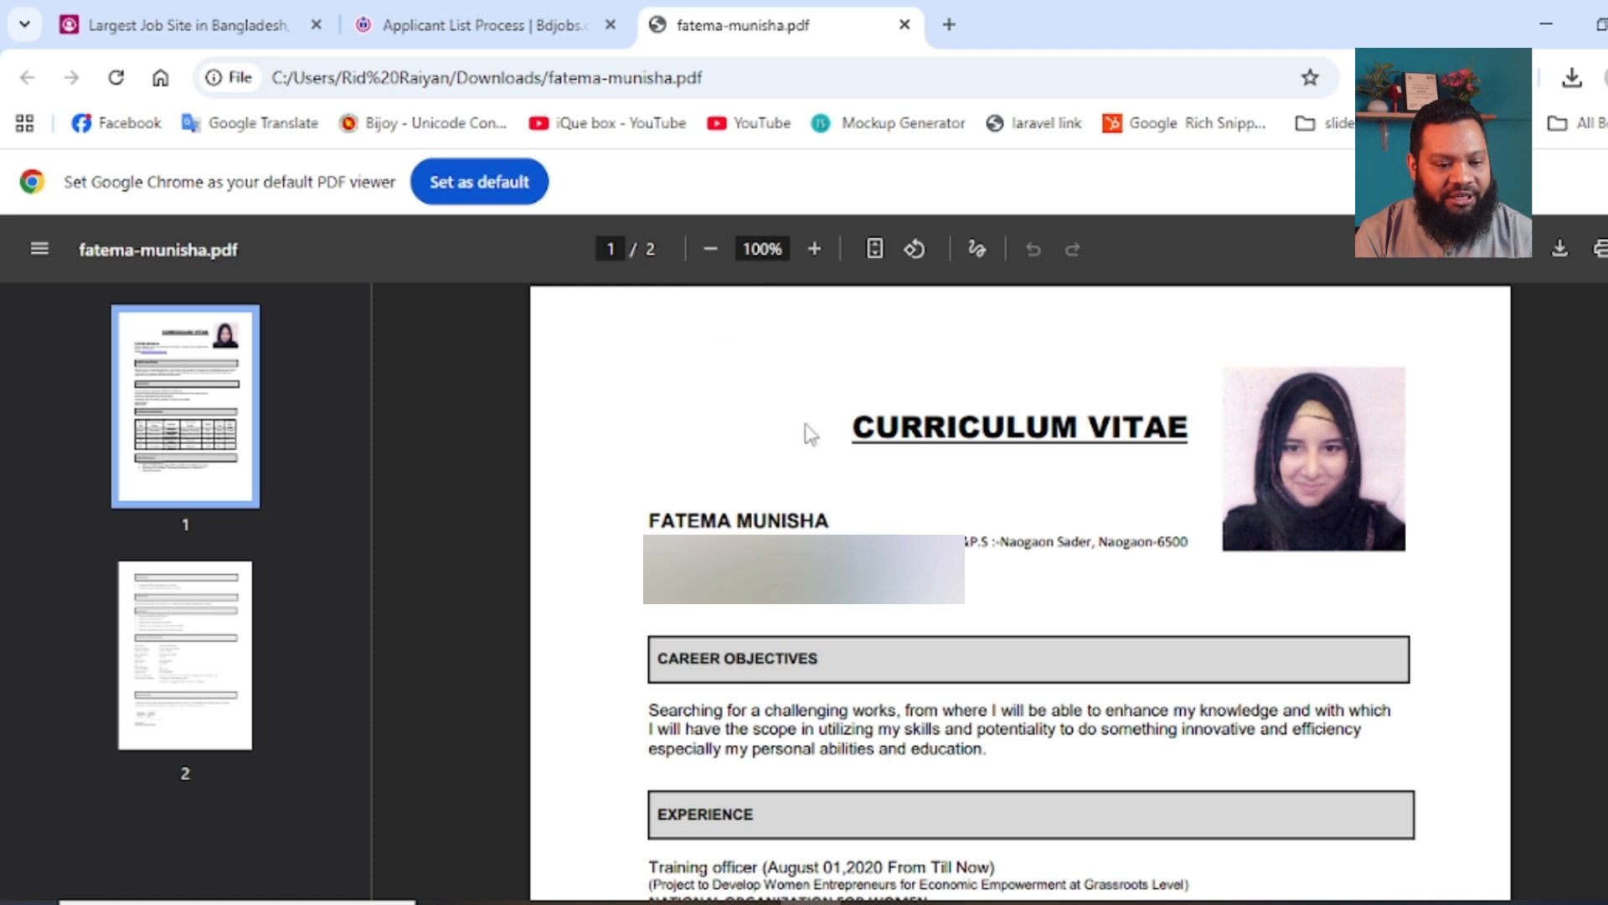
pyautogui.moveTo(871, 433); pyautogui.dragTo(1163, 435)
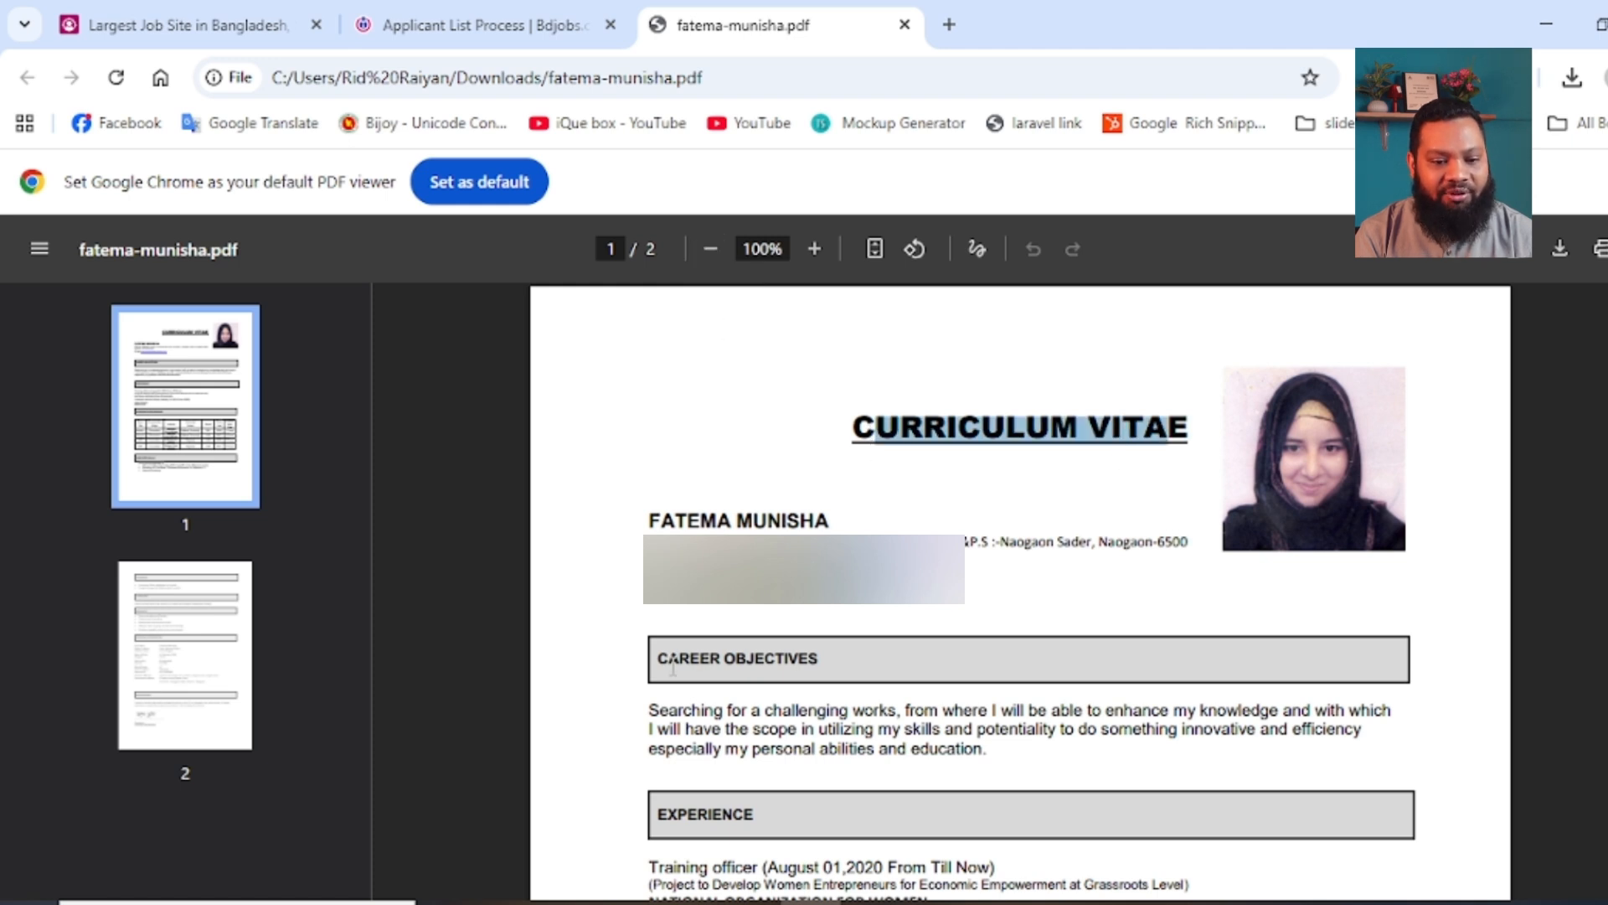
pyautogui.moveTo(673, 667); pyautogui.dragTo(821, 666)
pyautogui.scroll(-10, 821, 666)
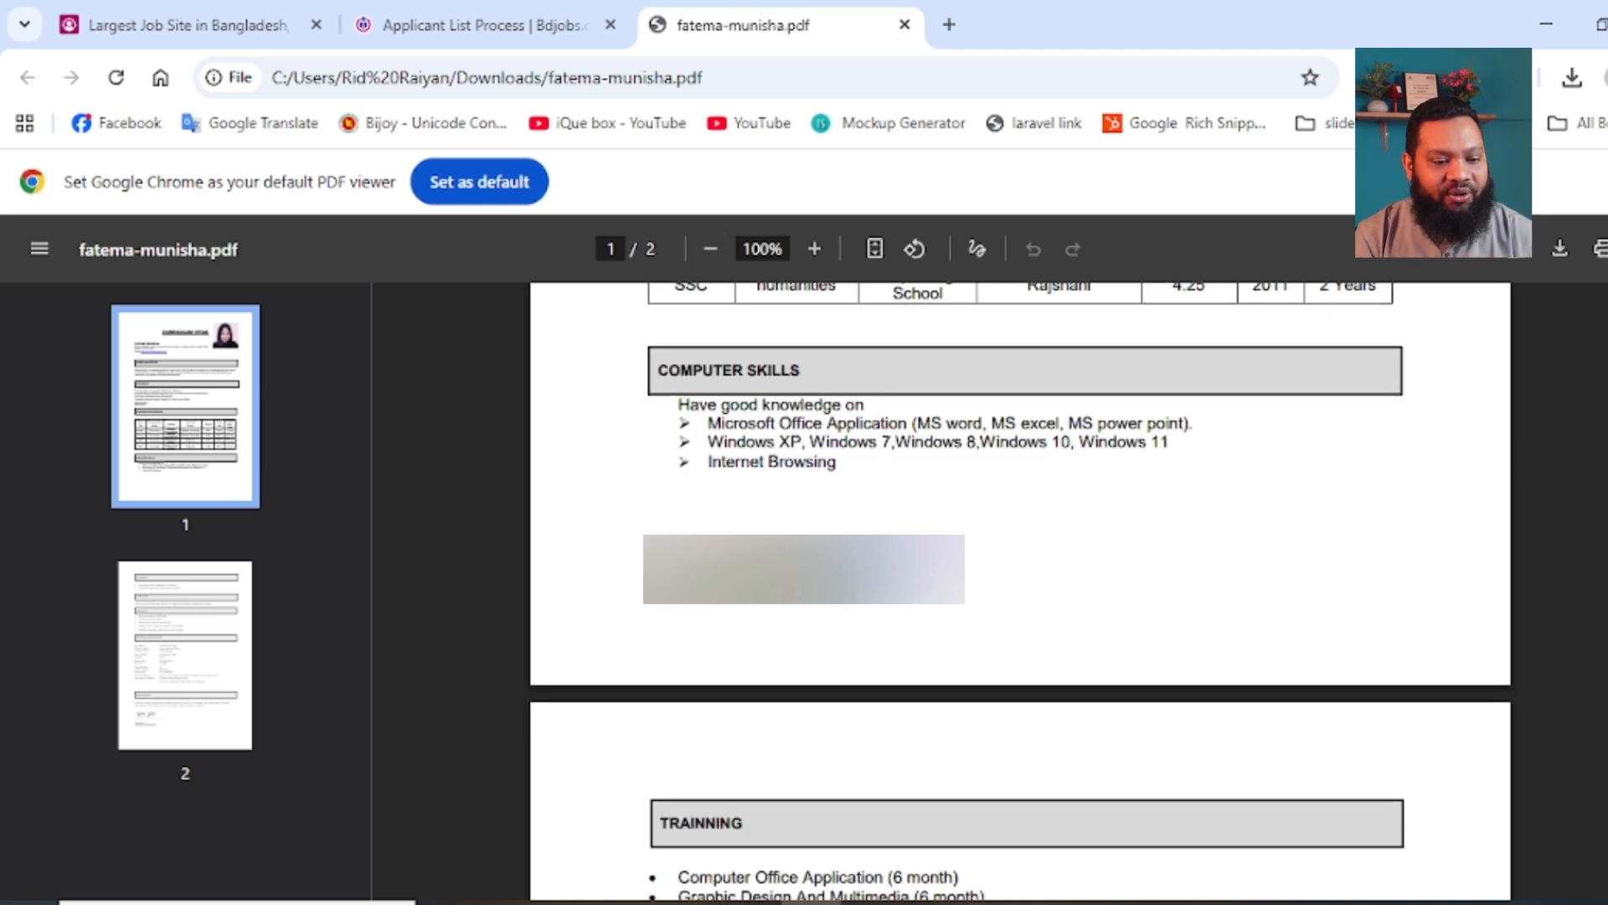
pyautogui.scroll(-10, 991, 645)
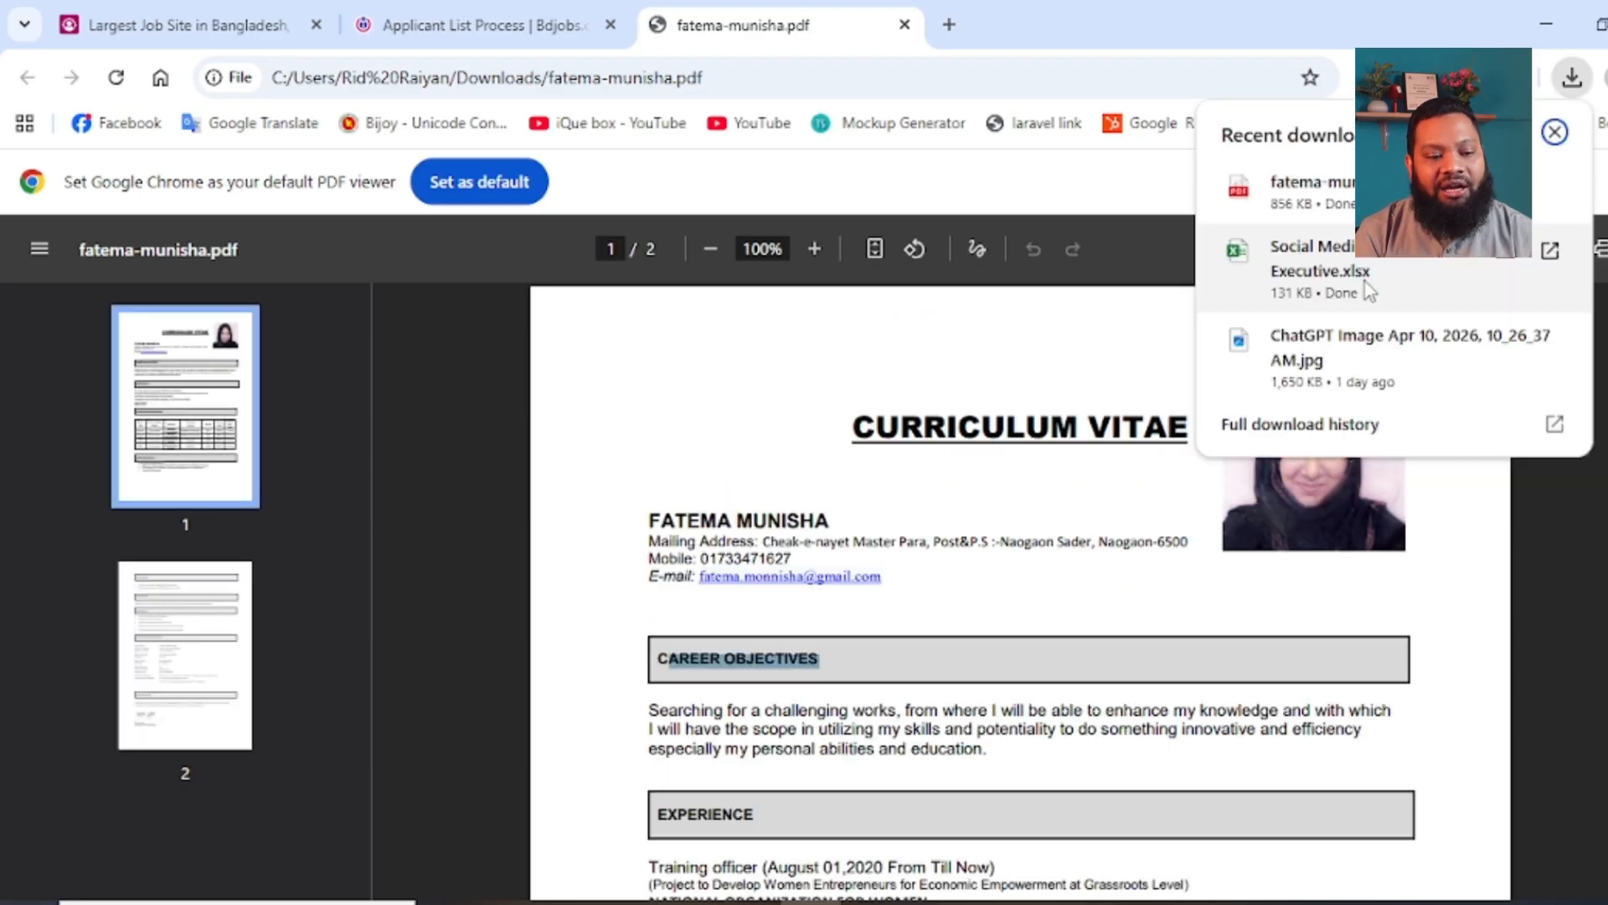
# Step: Open the downloaded applicant Excel file and scroll through it
pyautogui.click(1370, 290)
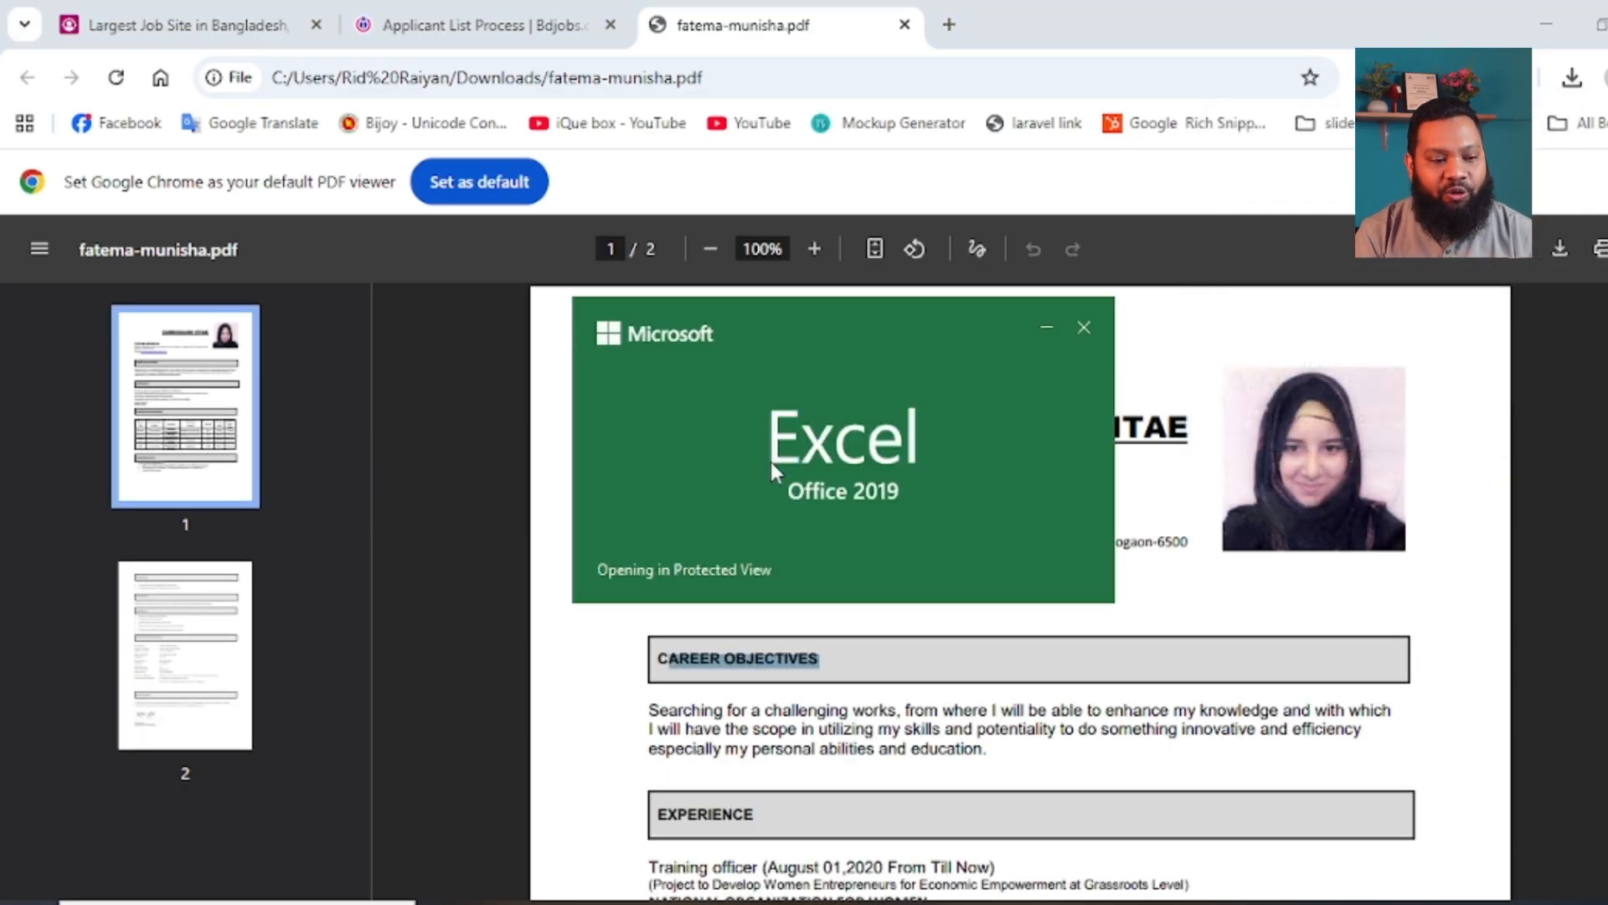
pyautogui.scroll(-4, 1089, 569)
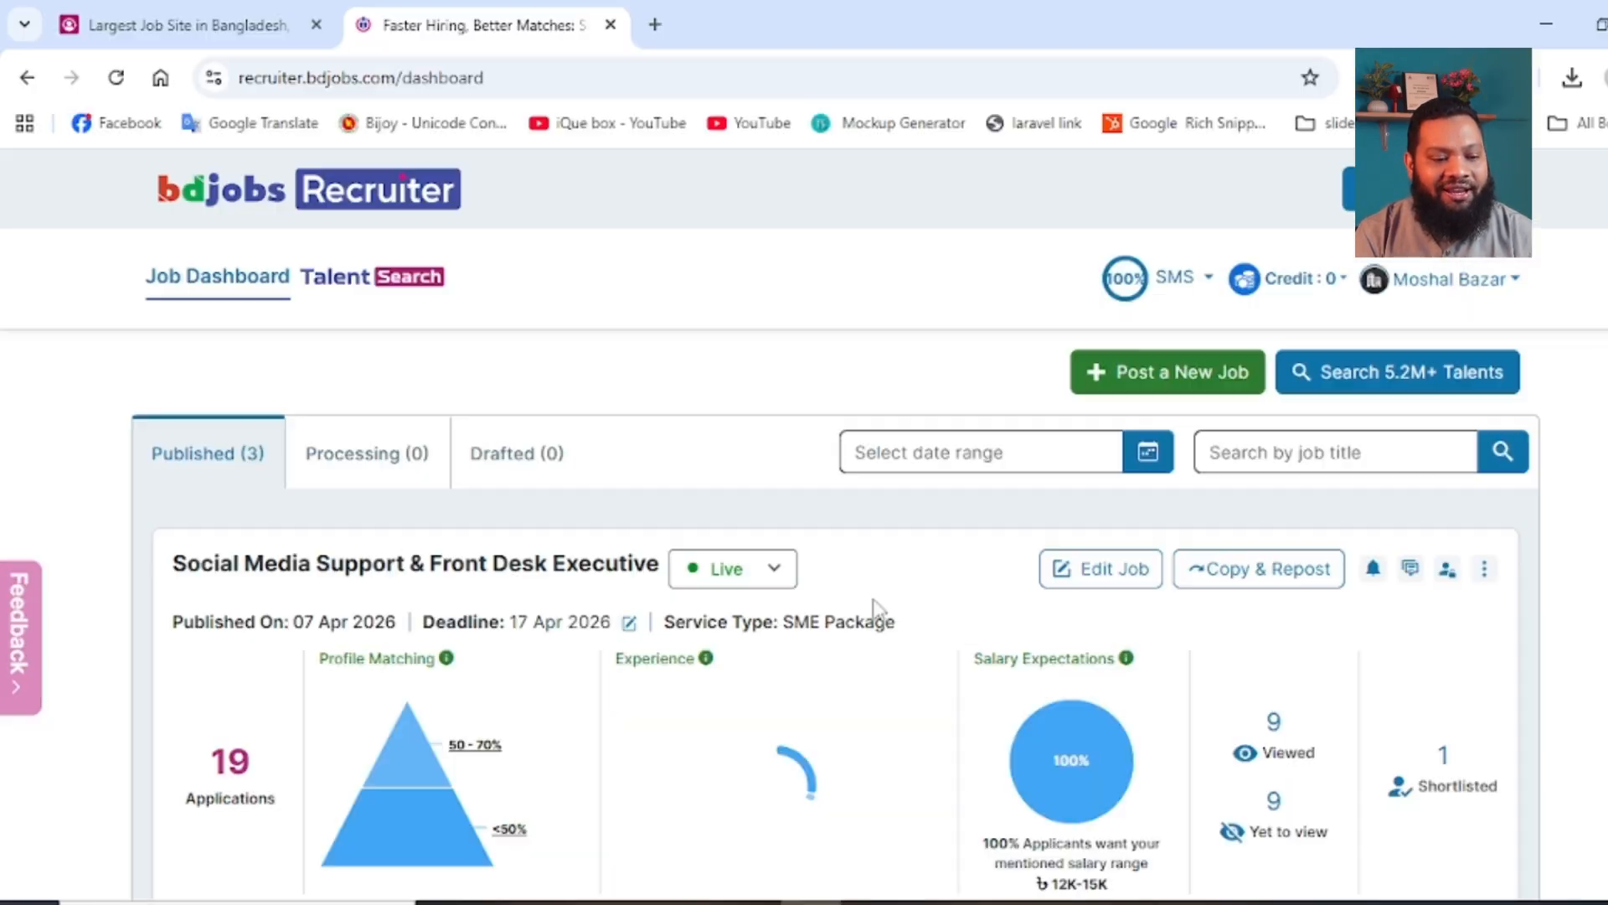
pyautogui.scroll(-10, 872, 610)
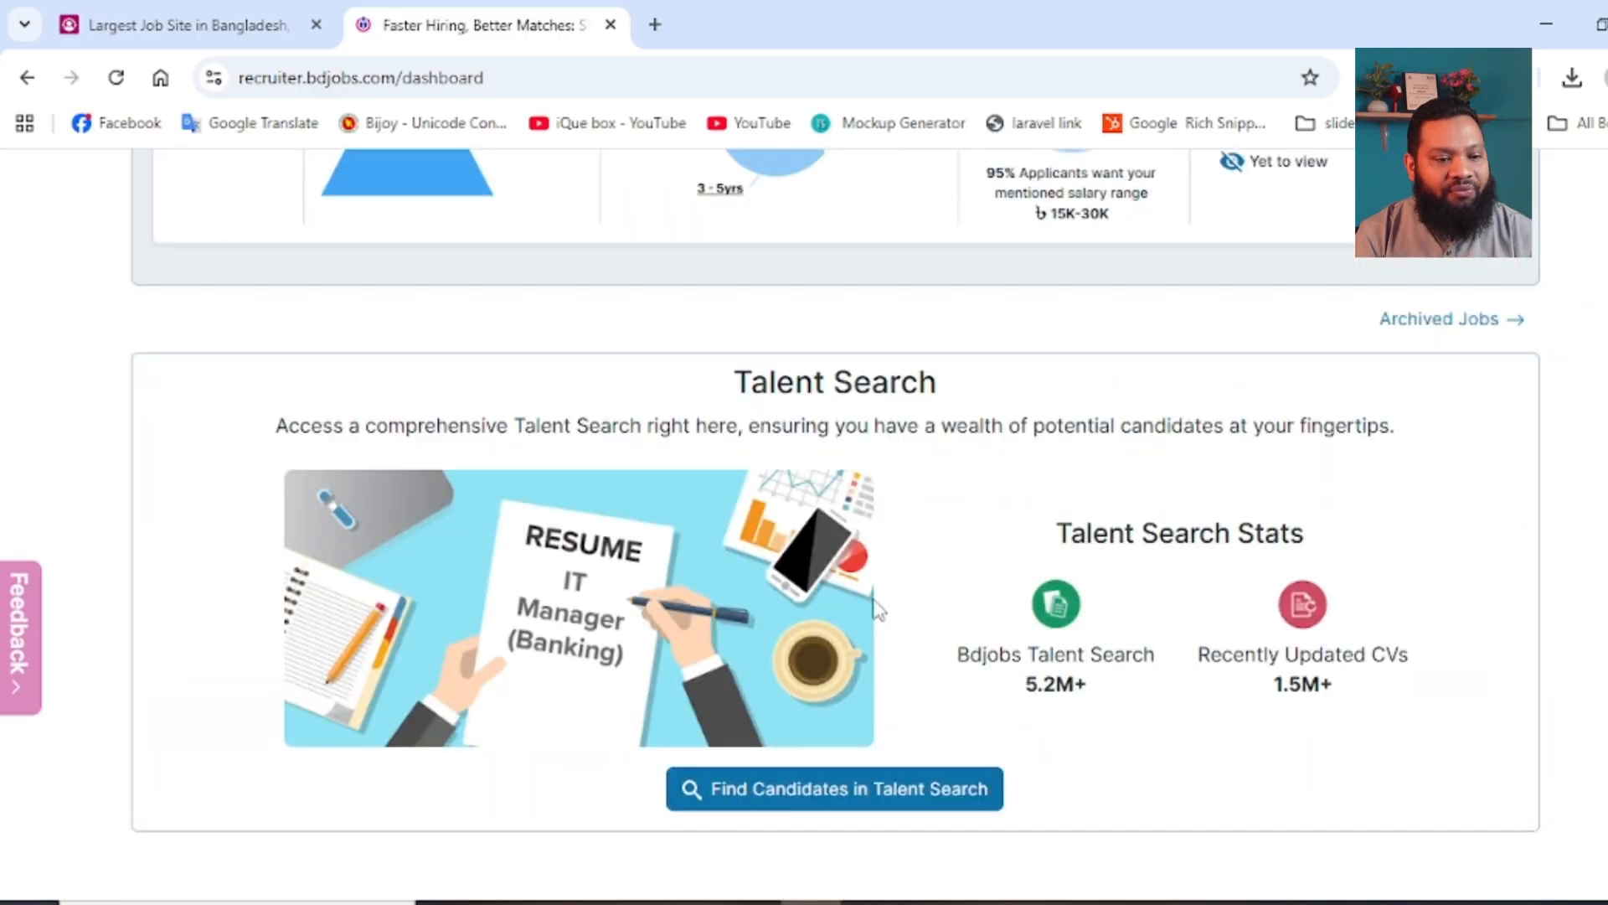